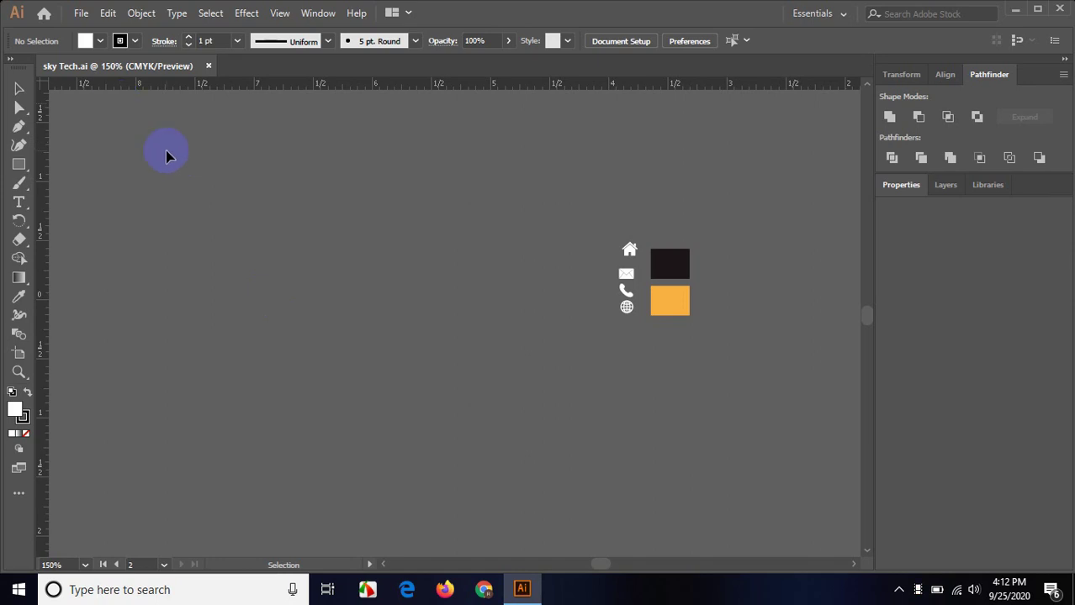
Step: Open the New Document dialog over sky Tech.ai with Ctrl+N
left_click(80, 13)
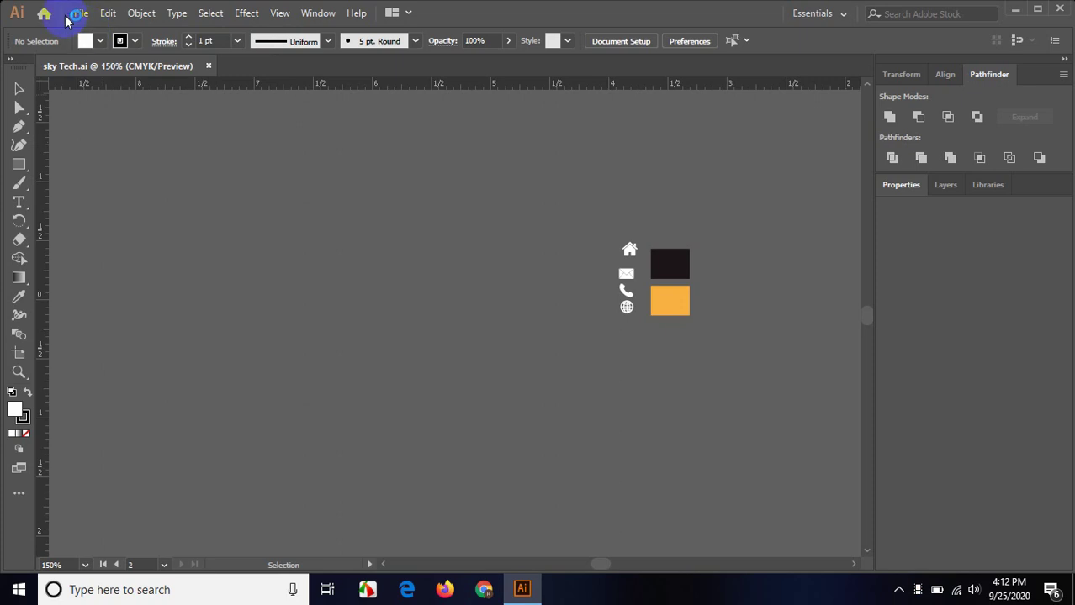
left_click(887, 119)
key("ctrl+n")
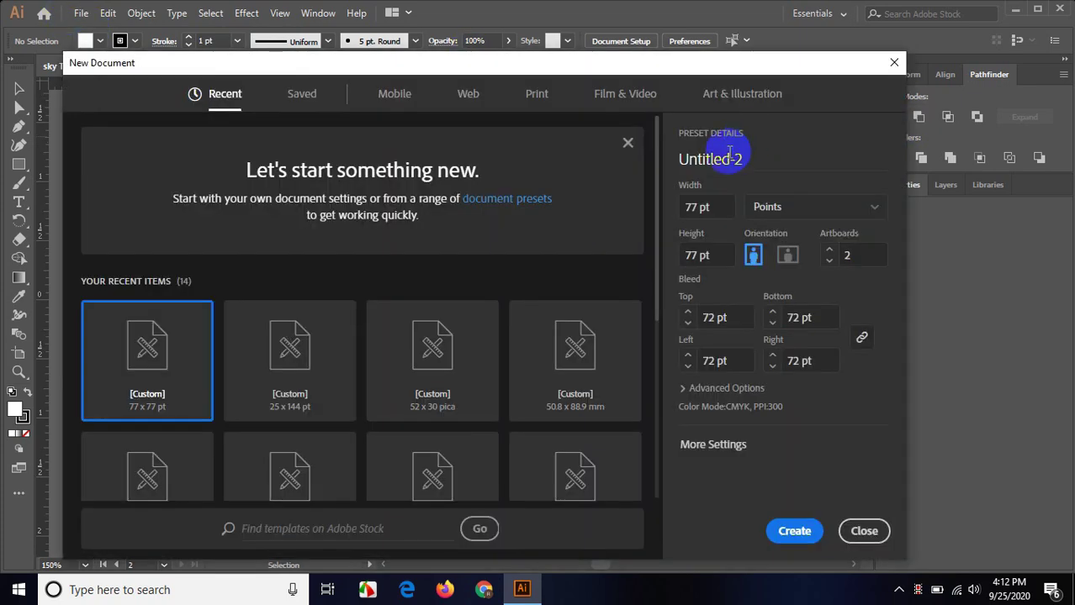
Step: Name the new document 'name' and set its units to Inches
left_click(727, 154)
double_click(726, 155)
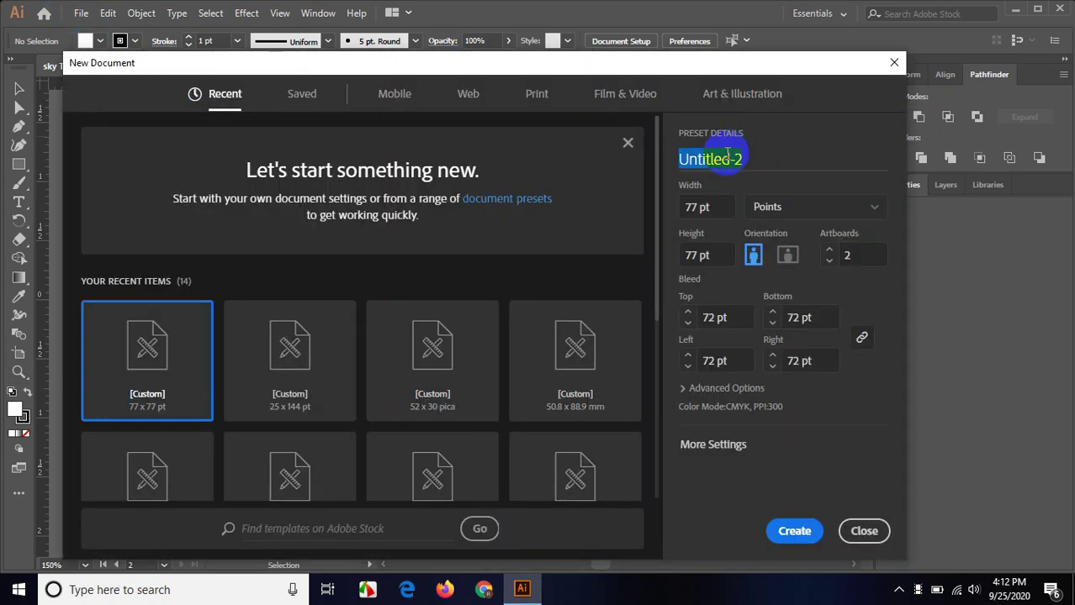
type("name")
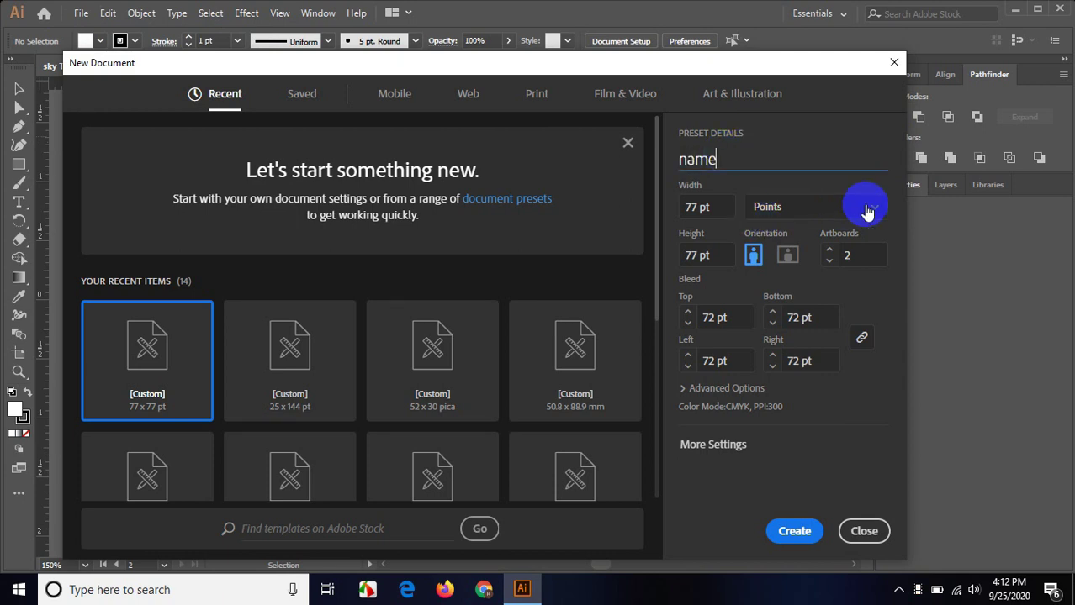
left_click(872, 210)
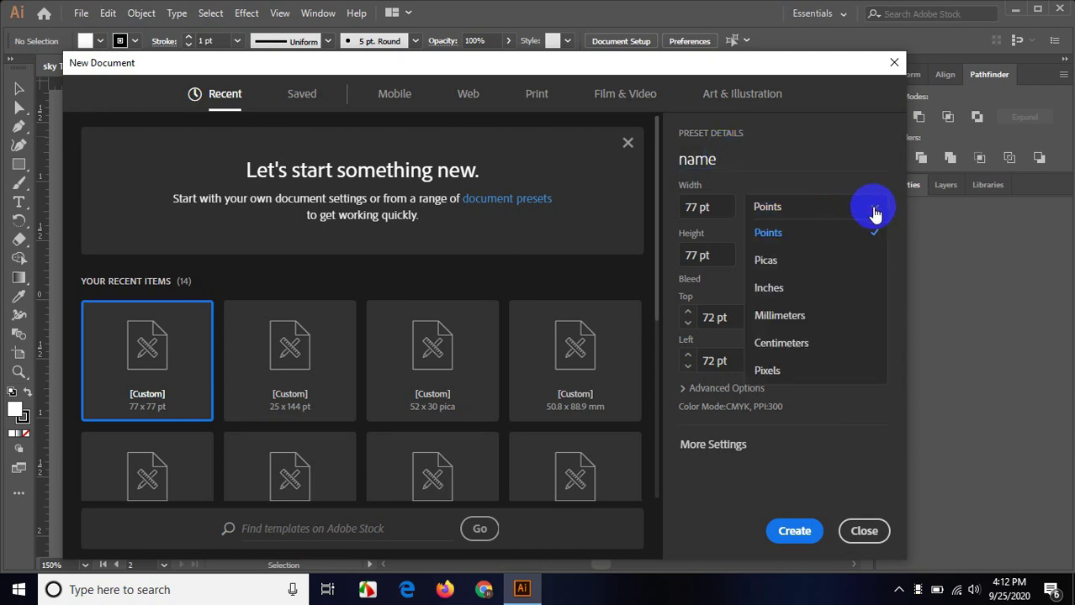
left_click(765, 285)
Step: Set a 3.5 × 2 in size with 0.125 in bleed on all sides and create the document
left_click(703, 208)
type("3.50")
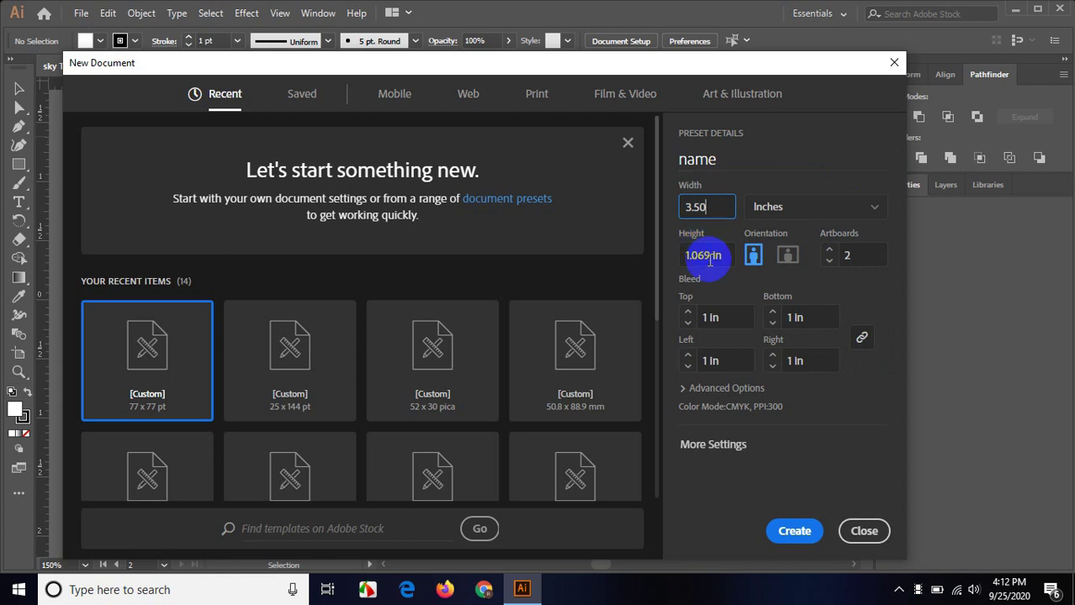
left_click(709, 262)
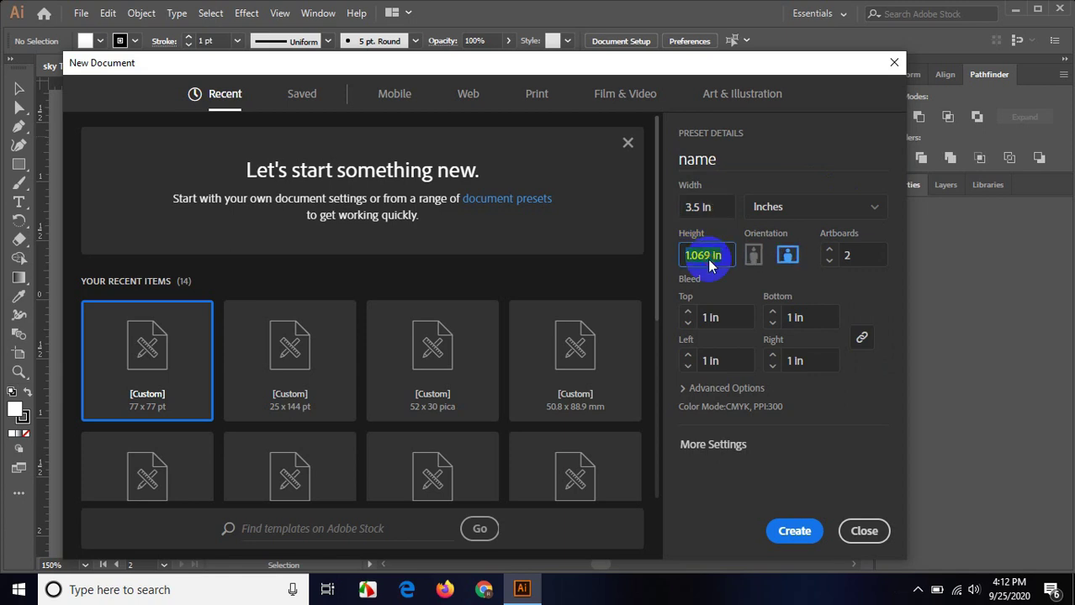
type("2.00")
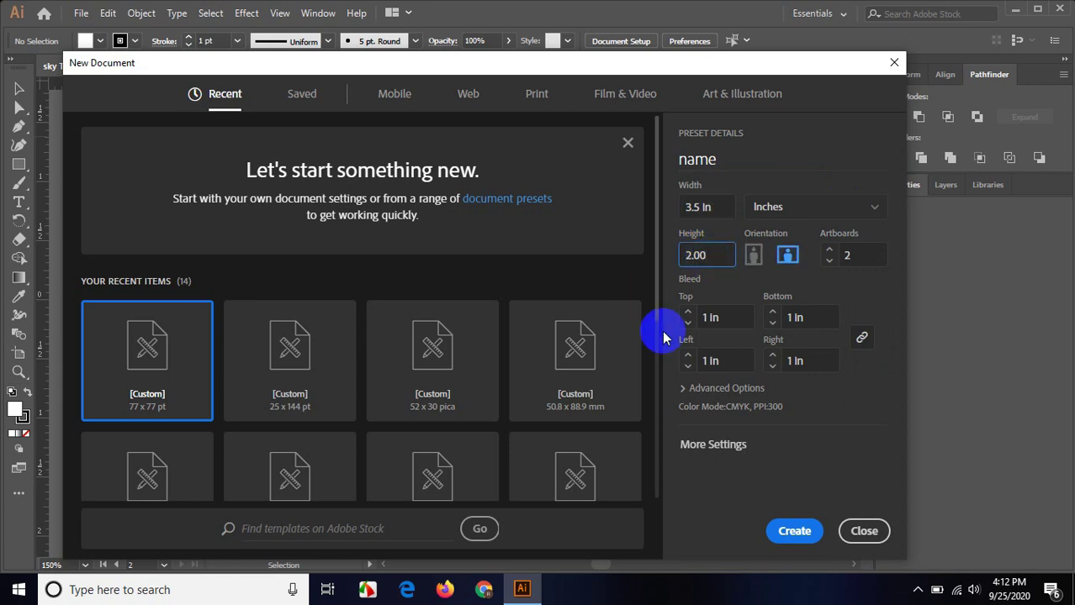
left_click(725, 318)
type("0.125")
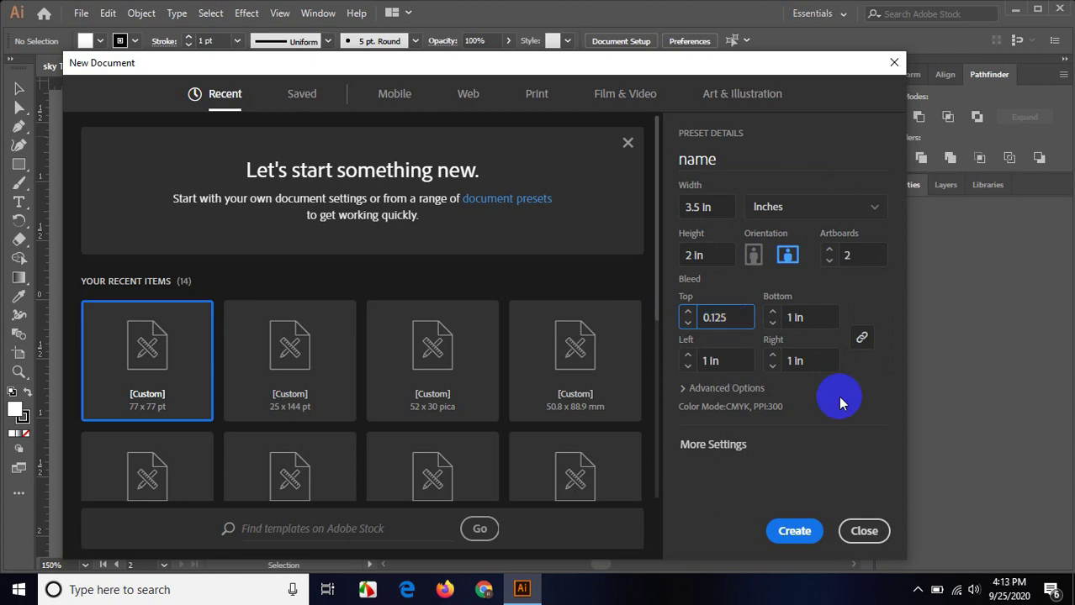
left_click(844, 396)
left_click(717, 452)
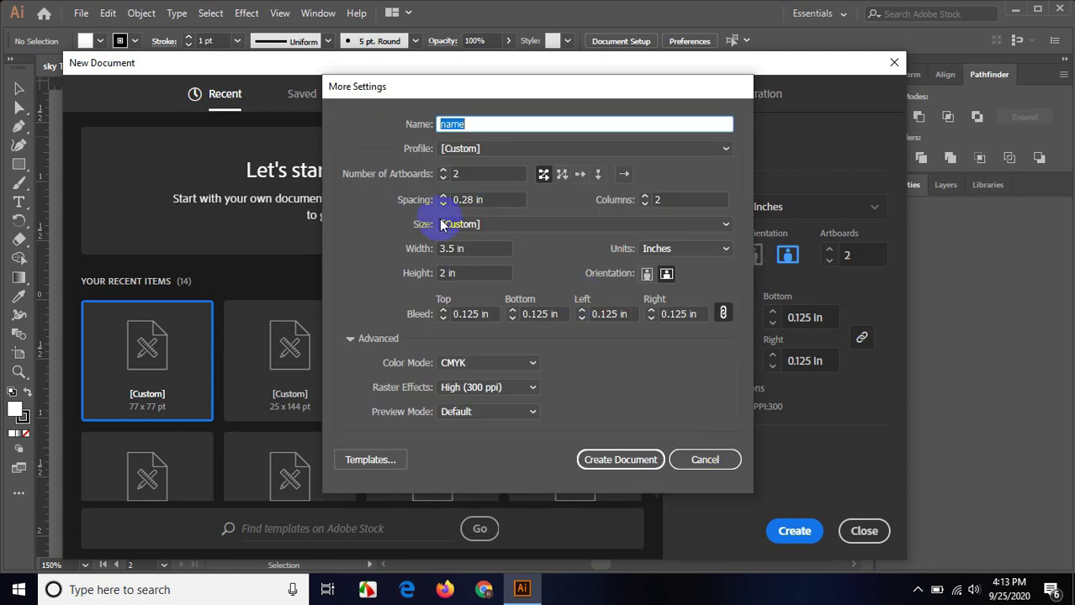
left_click(622, 467)
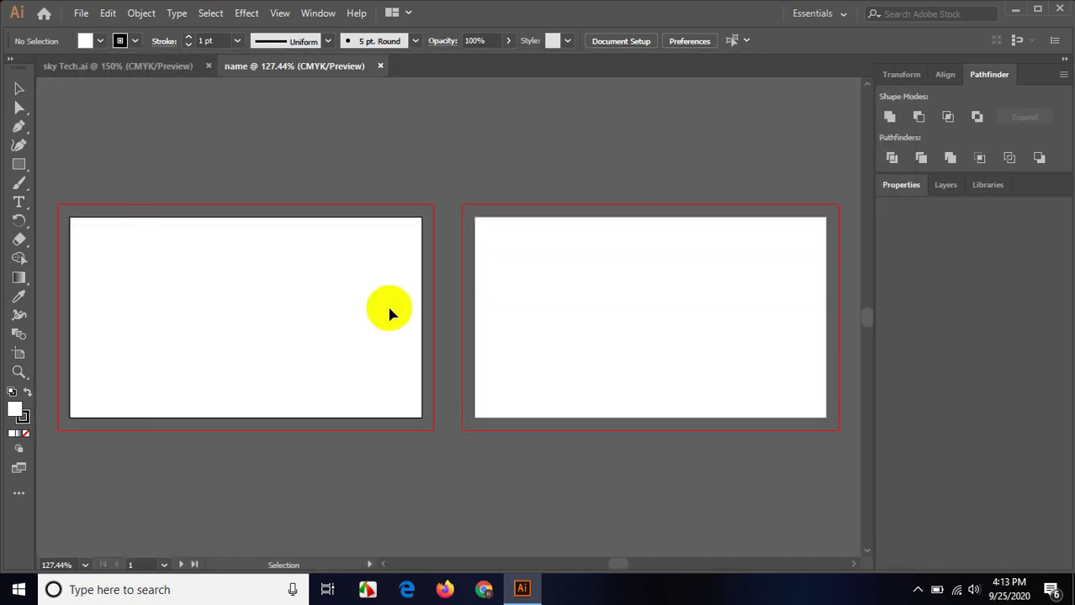
Step: Draw a rectangle covering the first artboard
left_click_drag(274, 298, 422, 288)
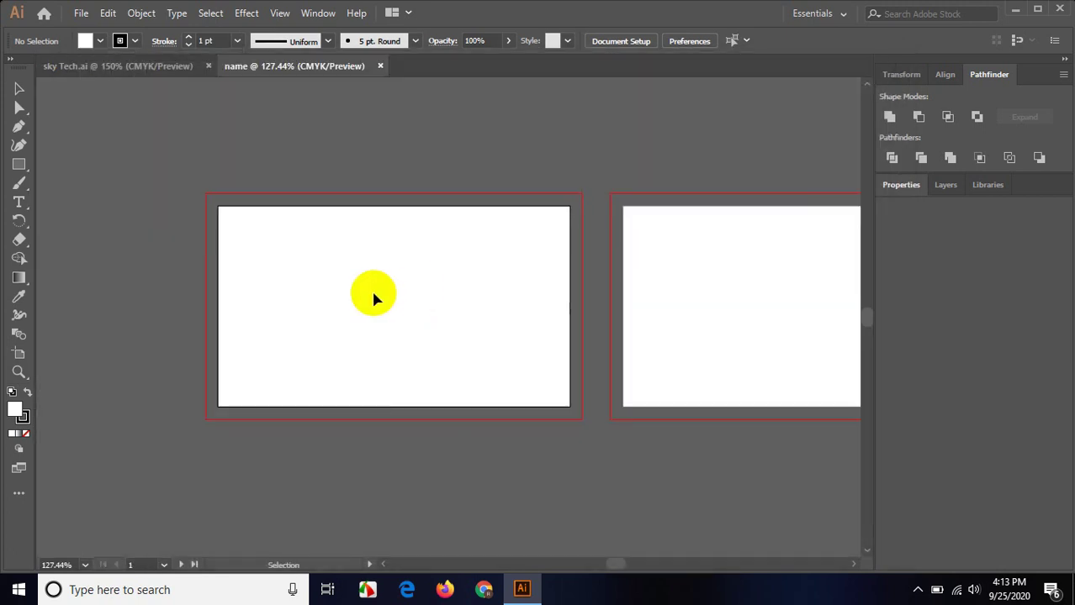
left_click(18, 165)
left_click_drag(218, 206, 571, 406)
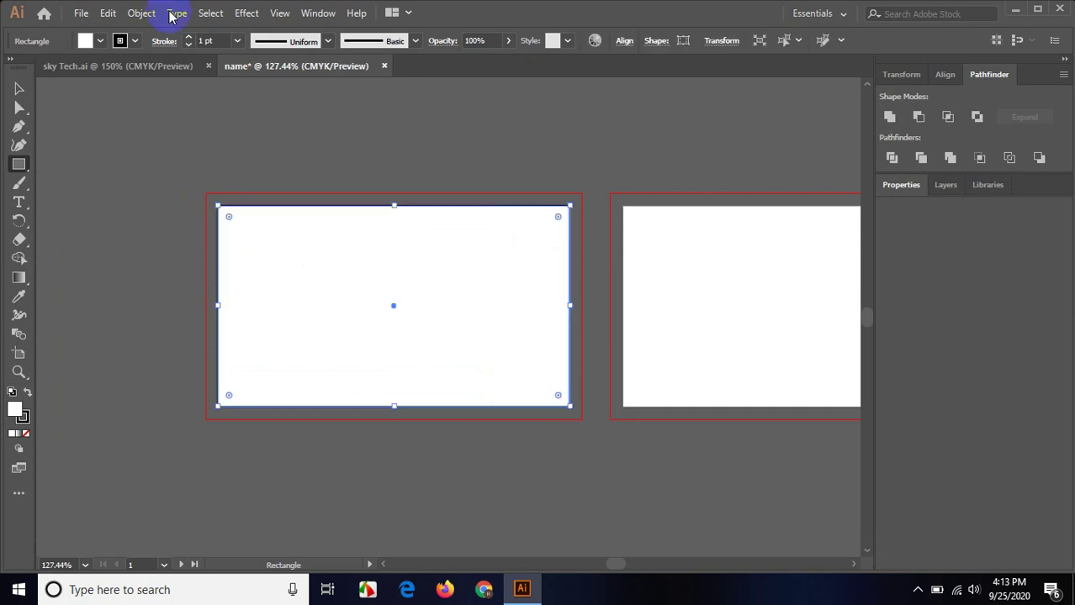
Step: Add an inner copy of the rectangle with Offset Path at -0.125 in
left_click(142, 14)
mouse_move(198, 381)
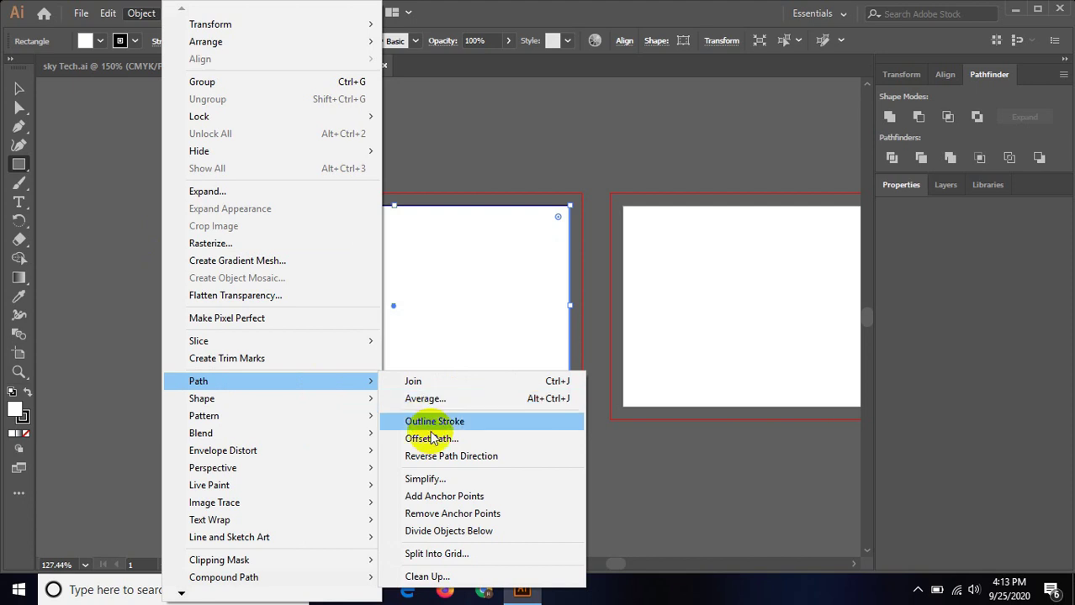
left_click(429, 438)
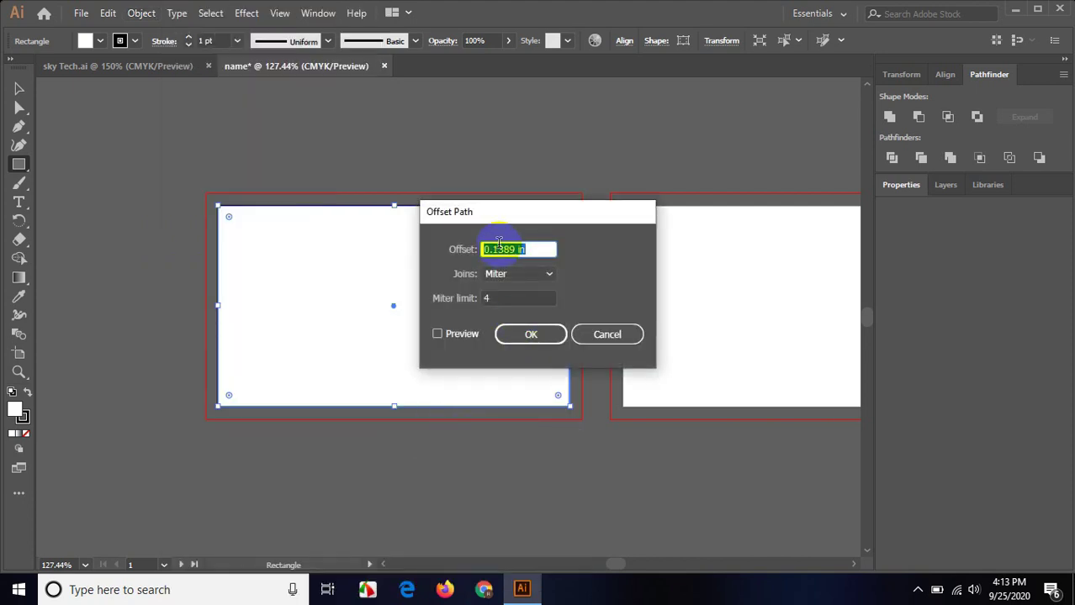
type("-")
type("0.125")
left_click(438, 335)
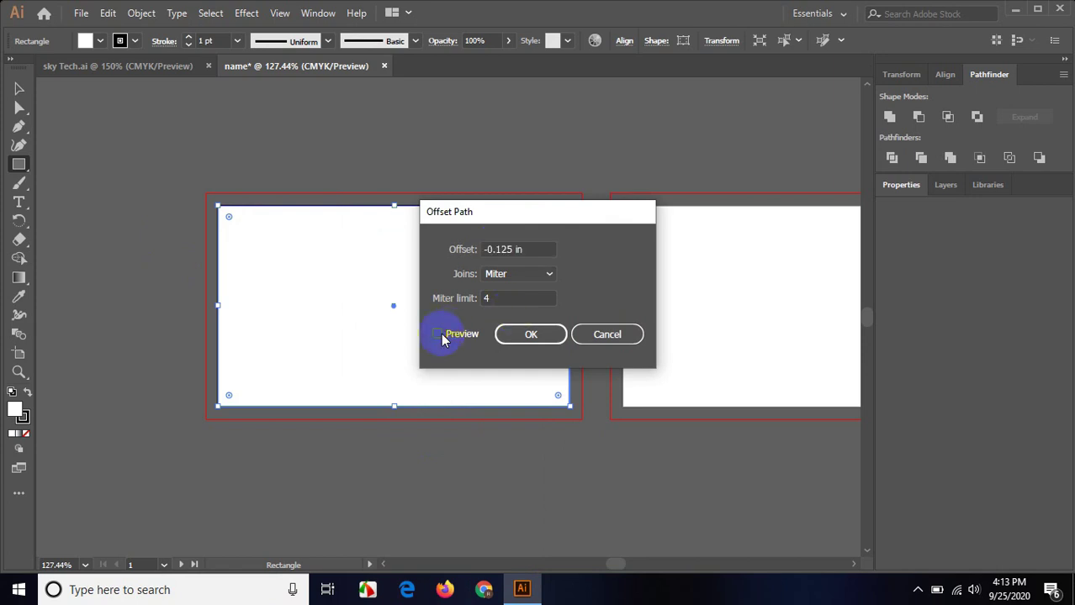
left_click(527, 334)
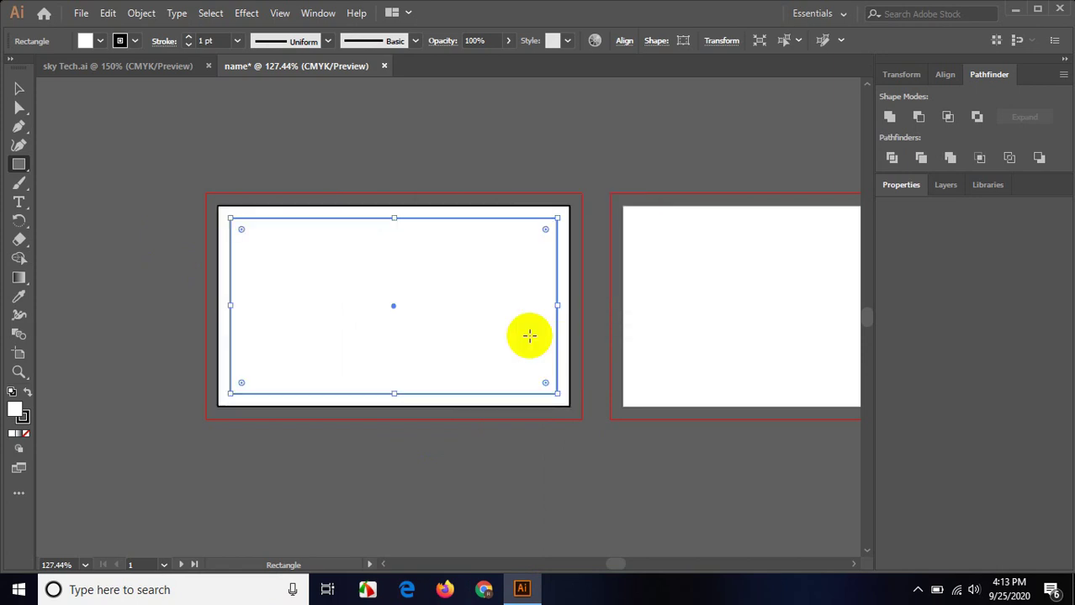
left_click(18, 88)
left_click(258, 172)
Step: Stretch the artboard-sized rectangle's corners out to the bleed lines
left_click(445, 265)
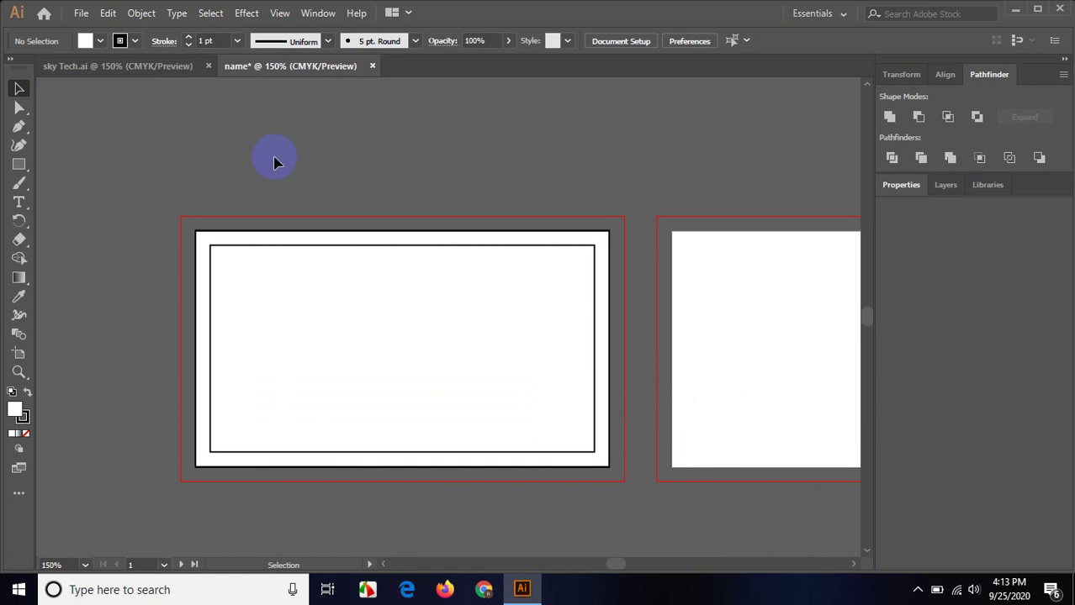
left_click_drag(216, 235, 488, 243)
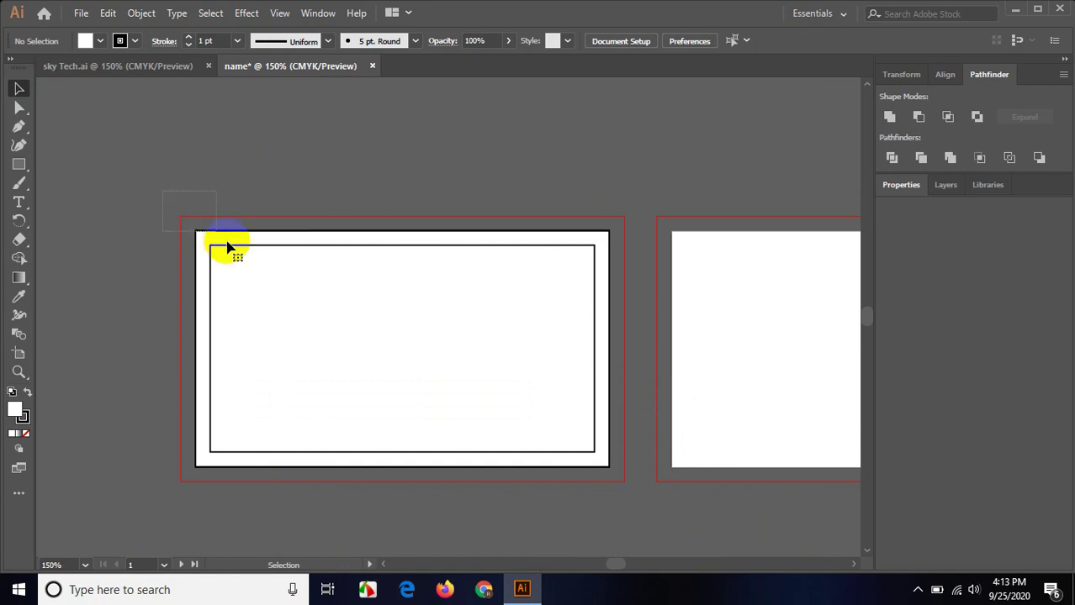
left_click_drag(608, 232, 623, 218)
left_click(408, 413)
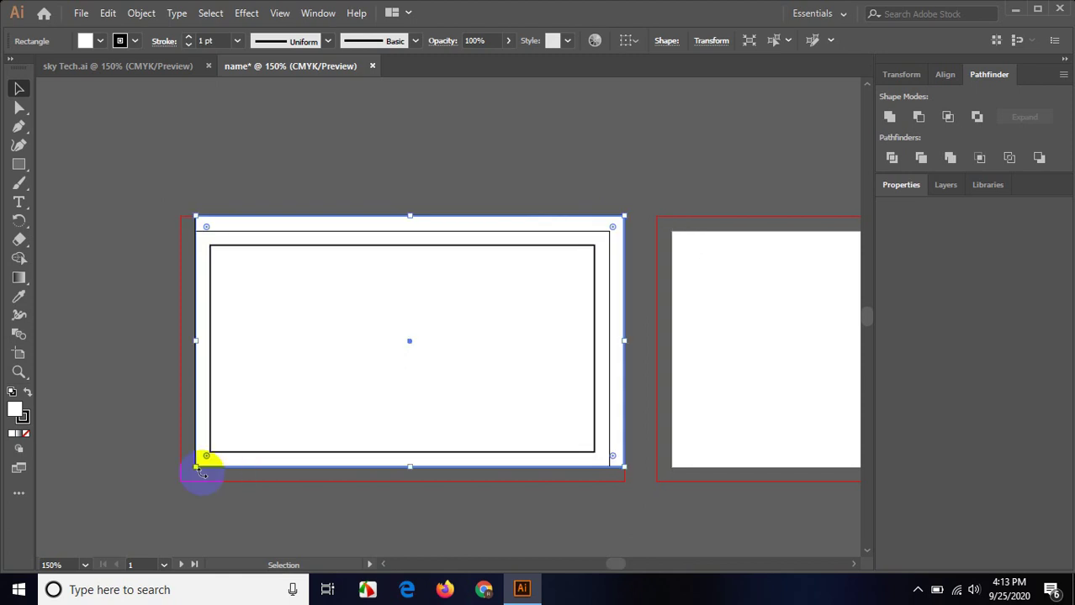
left_click_drag(195, 468, 181, 483)
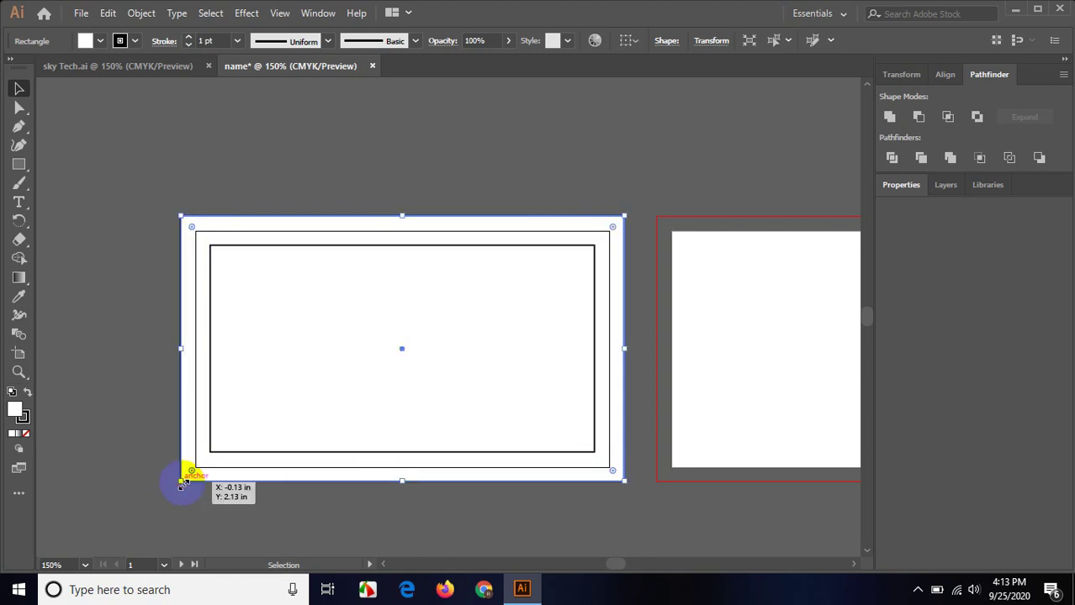
left_click(123, 168)
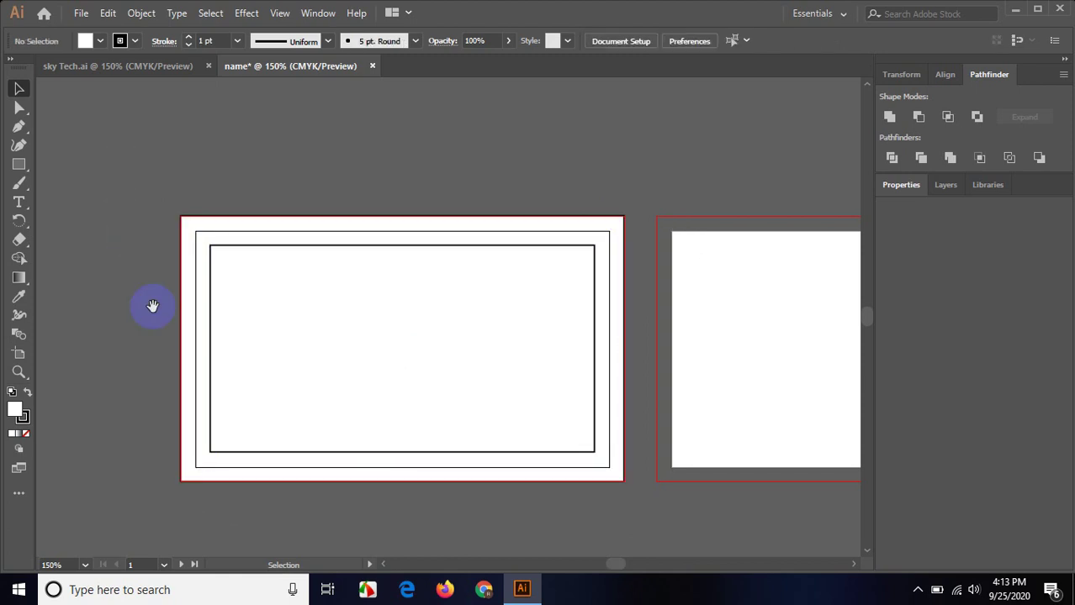
left_click_drag(164, 249, 163, 245)
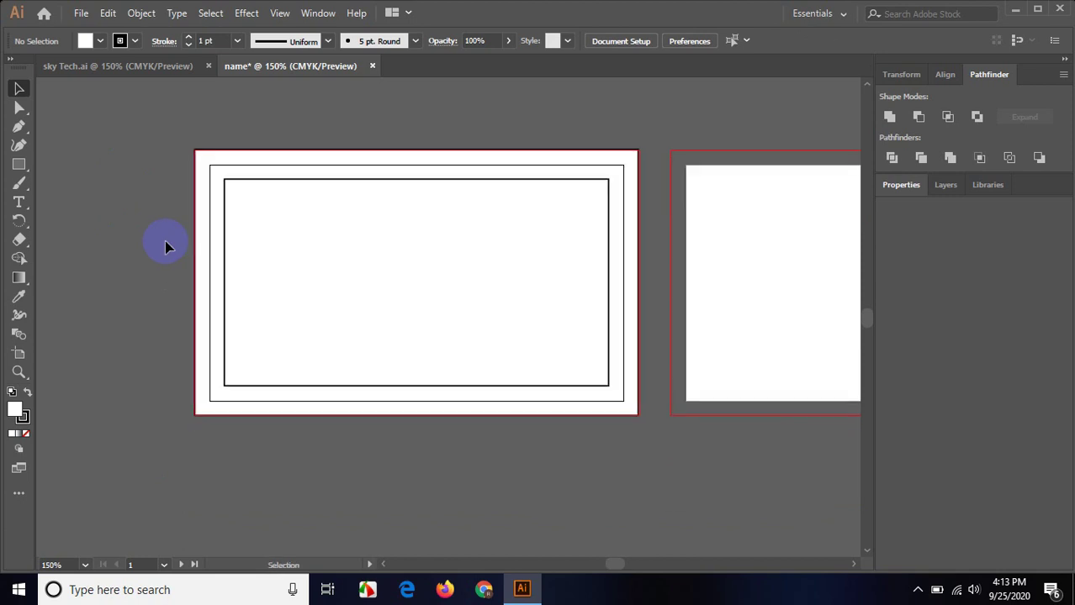
Step: Reduce the innermost rectangle's stroke to 0.25 pt
left_click(257, 180)
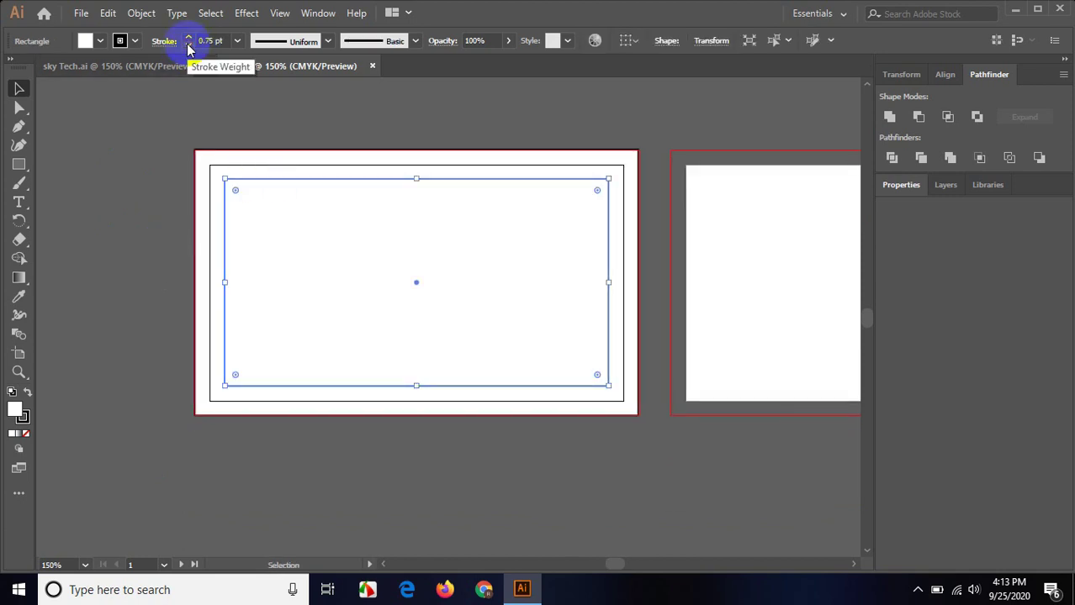
left_click(187, 46)
left_click(188, 46)
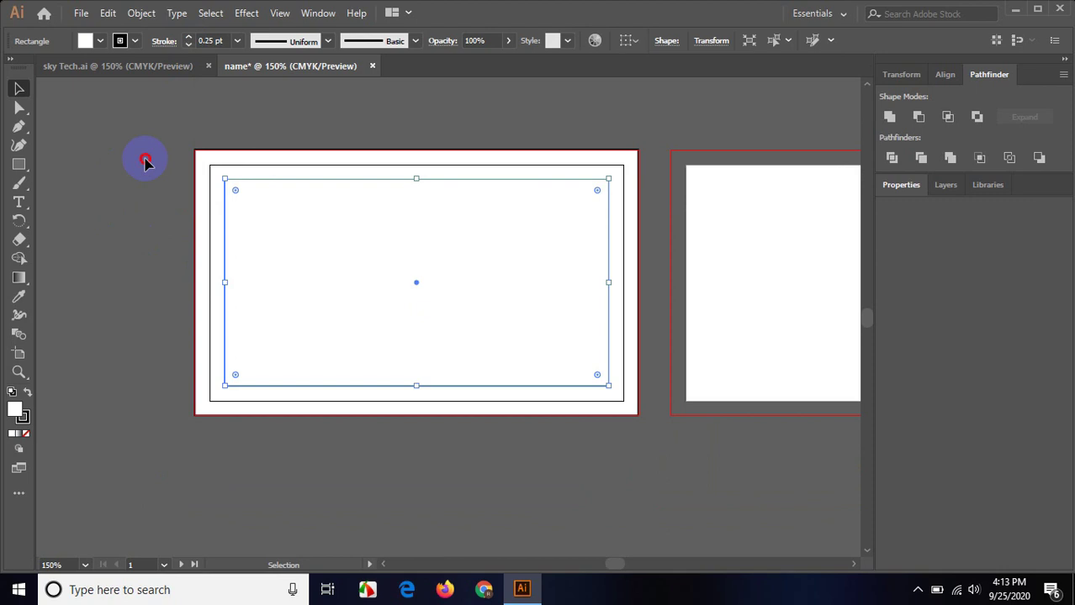
left_click(143, 161)
left_click_drag(172, 61, 217, 154)
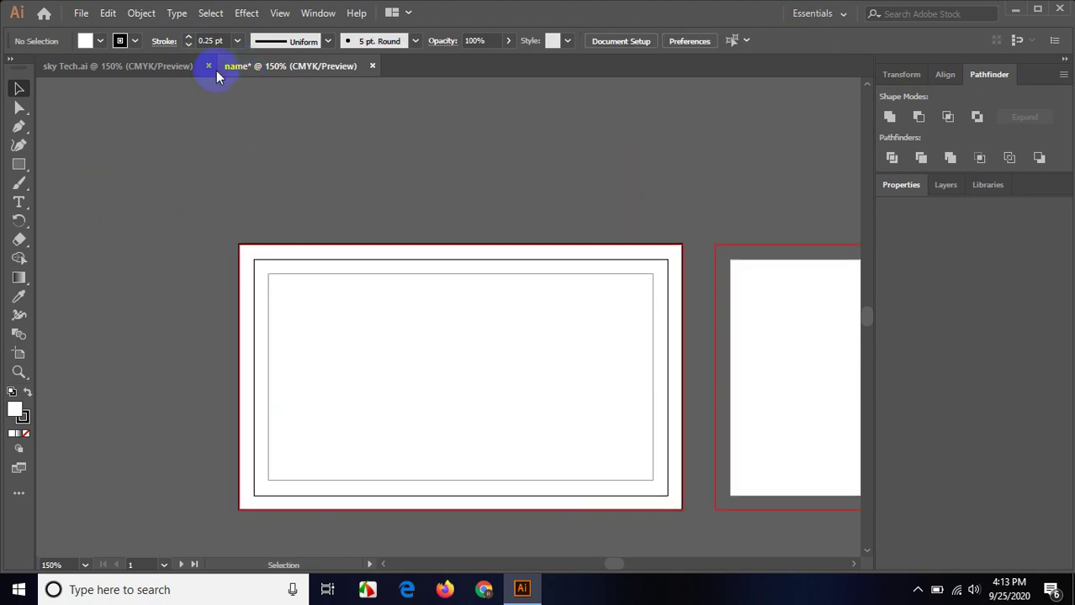
left_click(174, 66)
Step: Drag the contact icons and colour squares from sky Tech.ai into the new document
left_click_drag(562, 192, 692, 336)
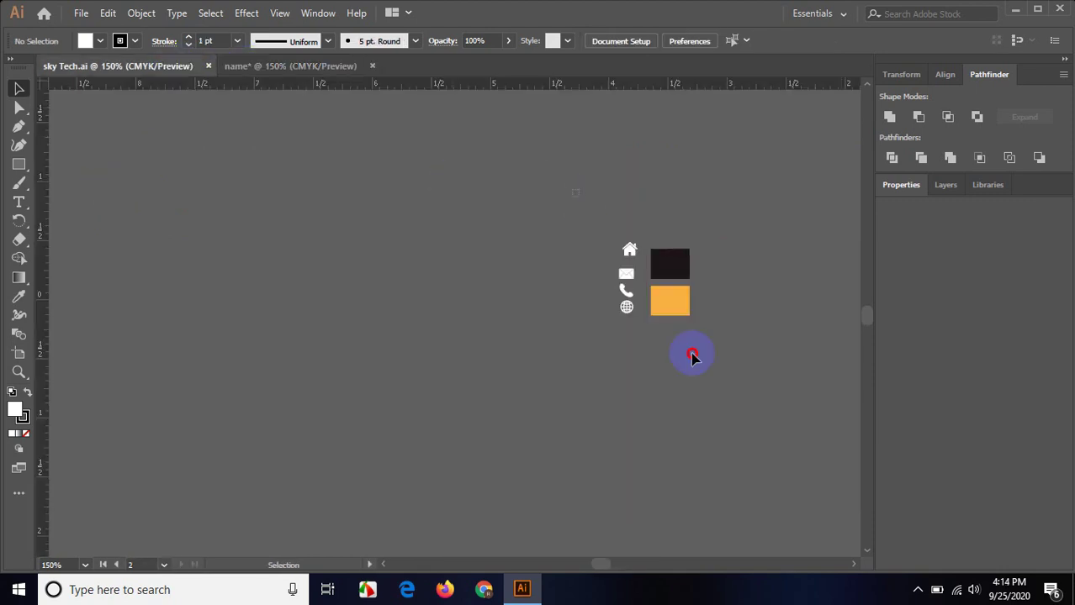
left_click_drag(669, 264, 148, 274)
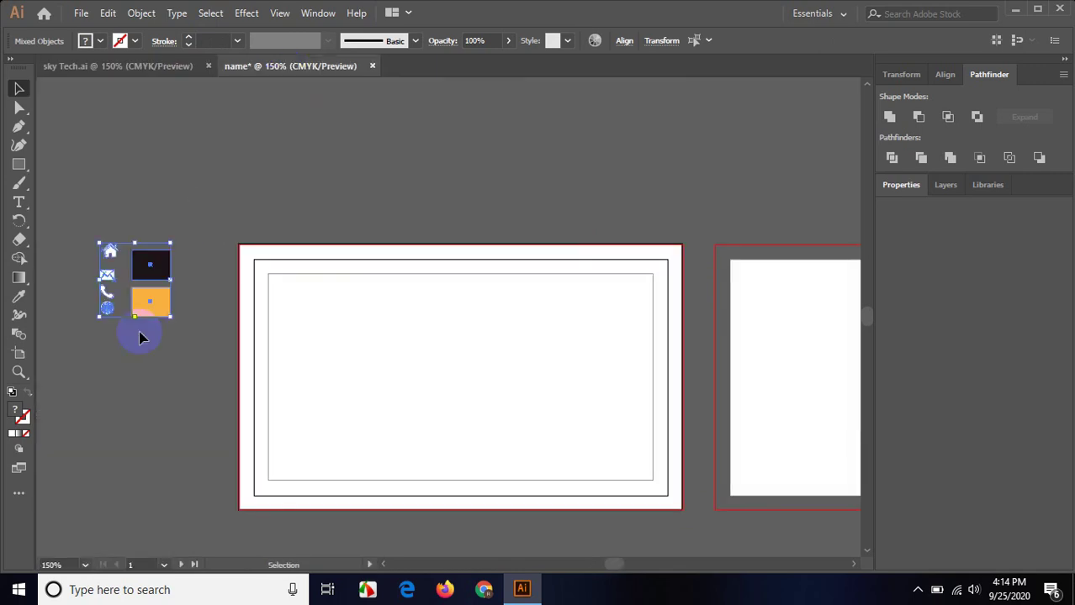
scroll(143, 361, "down", 3)
left_click(259, 160)
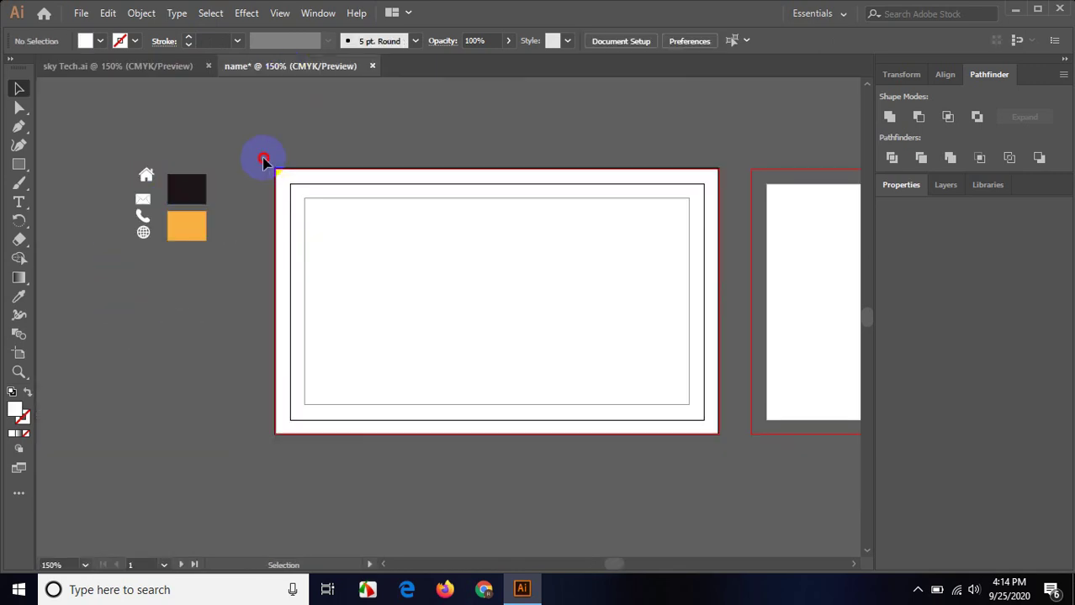
Step: Give the bleed-sized background rectangle the dark square's fill using the Eyedropper
left_click_drag(282, 183, 222, 206)
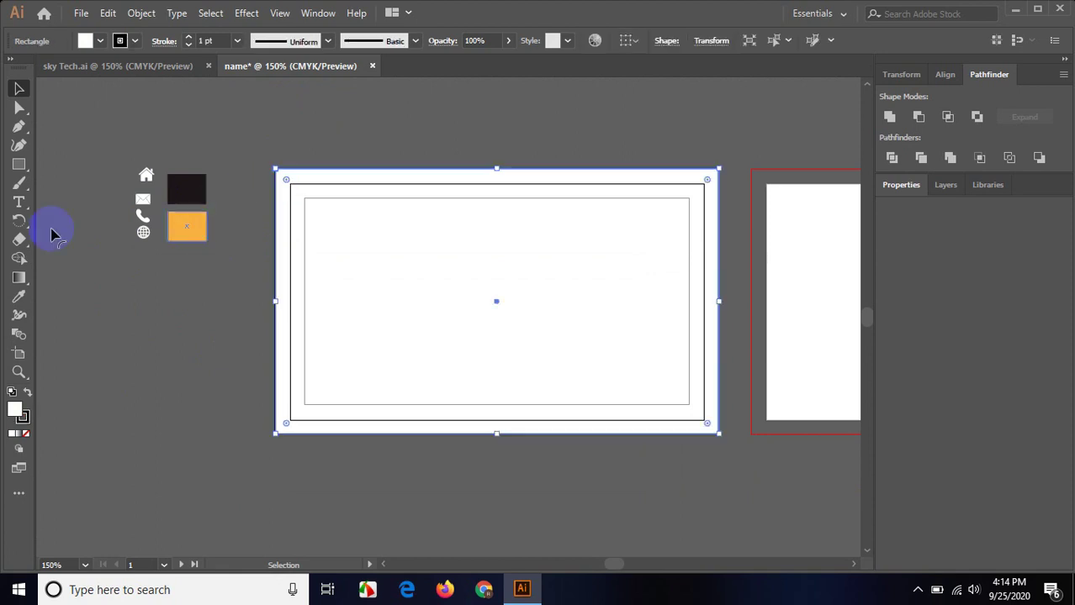
left_click(19, 297)
left_click(149, 219)
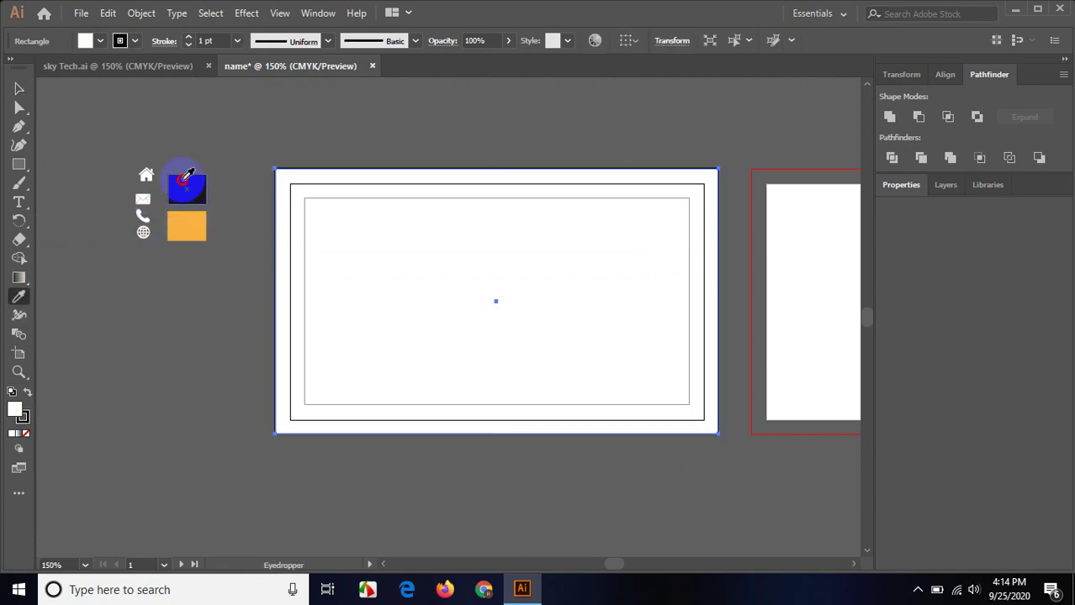
left_click(181, 181)
Step: Set the inner safe-area rectangle to no fill with a red stroke
left_click(19, 89)
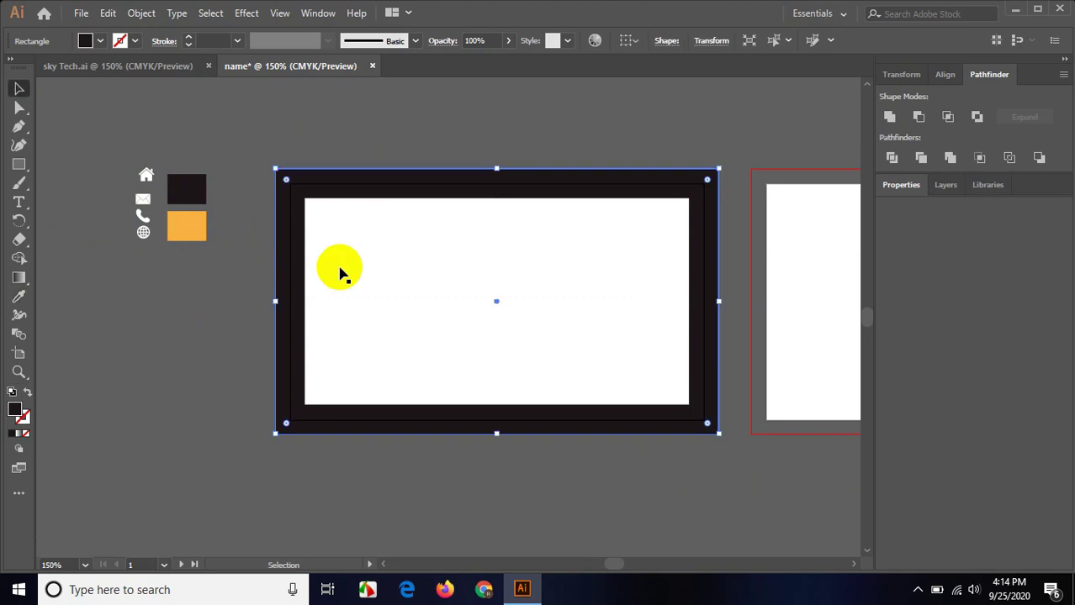
left_click(360, 269)
left_click(85, 40)
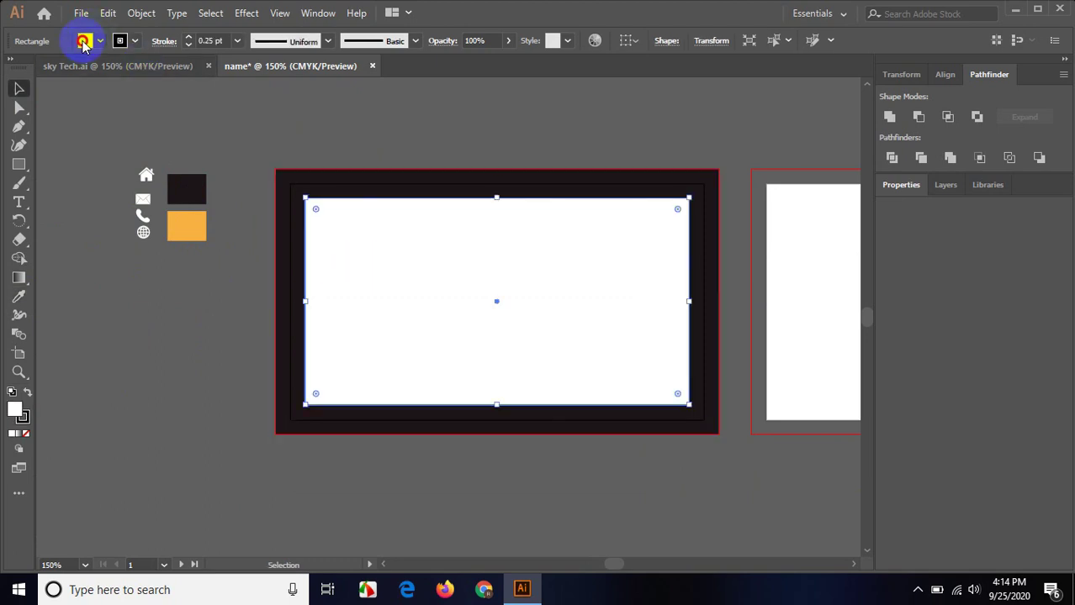
left_click(8, 67)
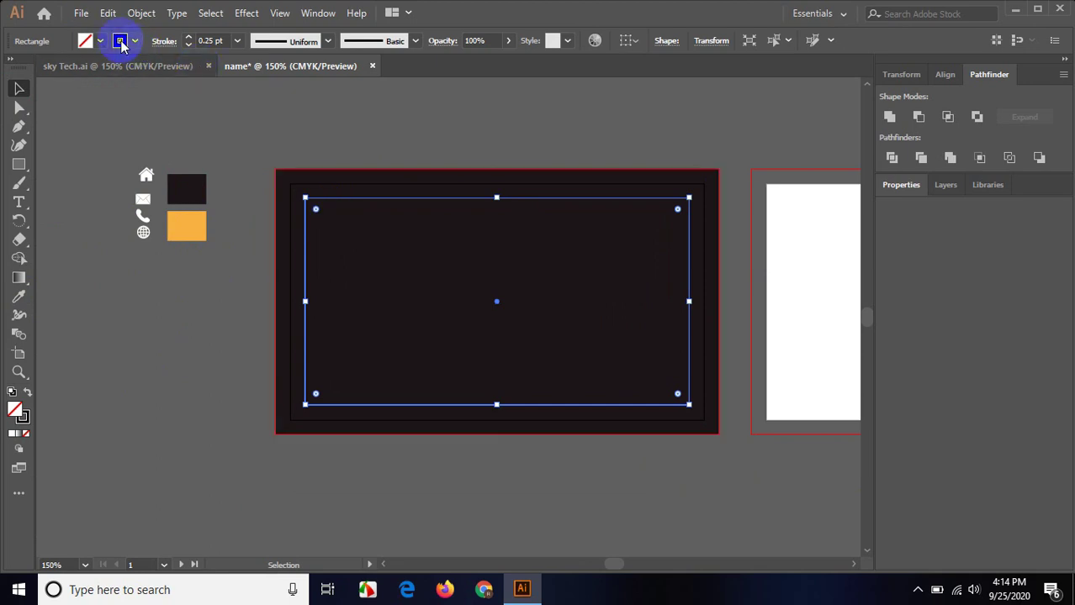
left_click(120, 40)
left_click(57, 66)
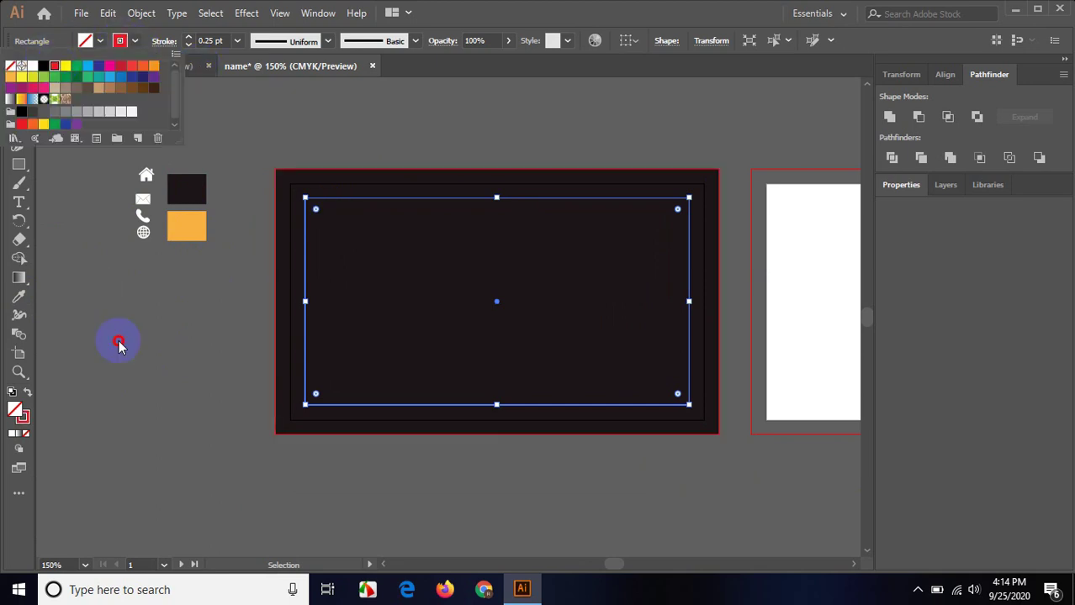
left_click(120, 340)
left_click(183, 375)
left_click_drag(173, 372, 113, 360)
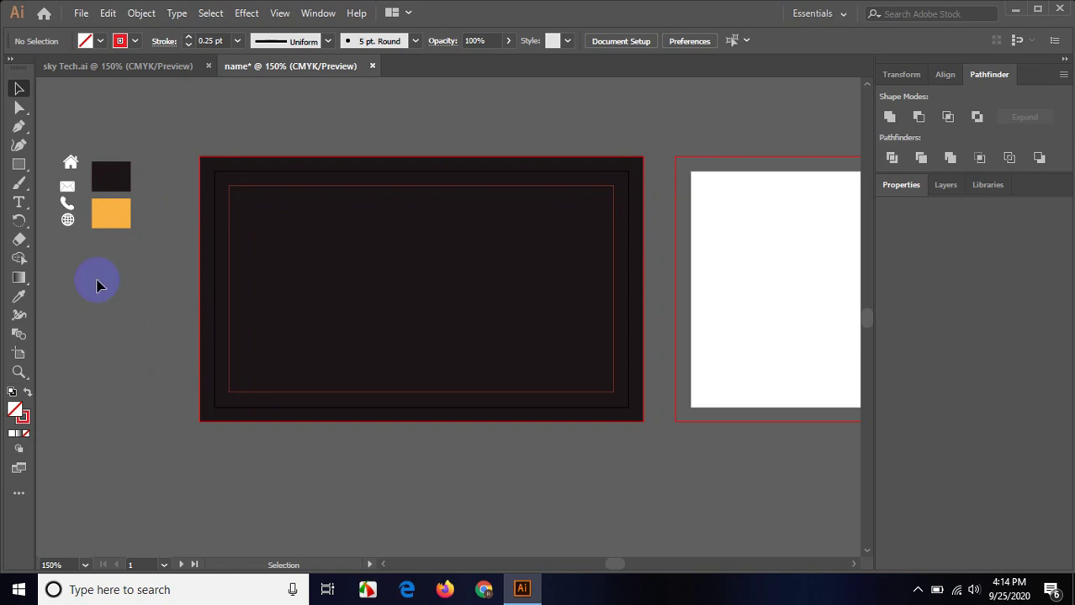
left_click_drag(96, 370, 81, 419)
left_click_drag(318, 154, 391, 266)
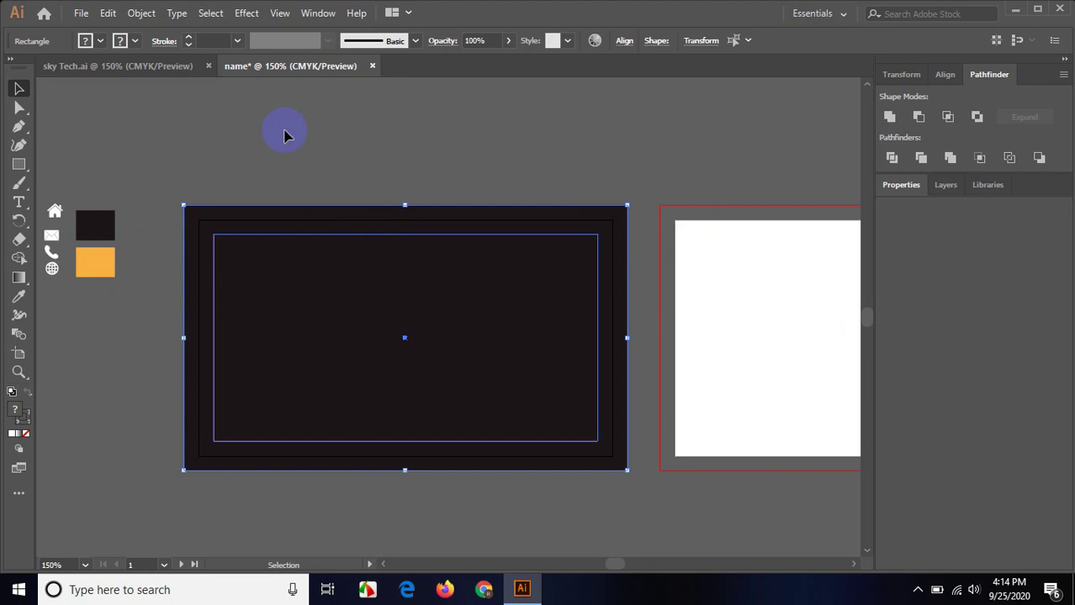
left_click(277, 156)
left_click_drag(277, 157, 362, 266)
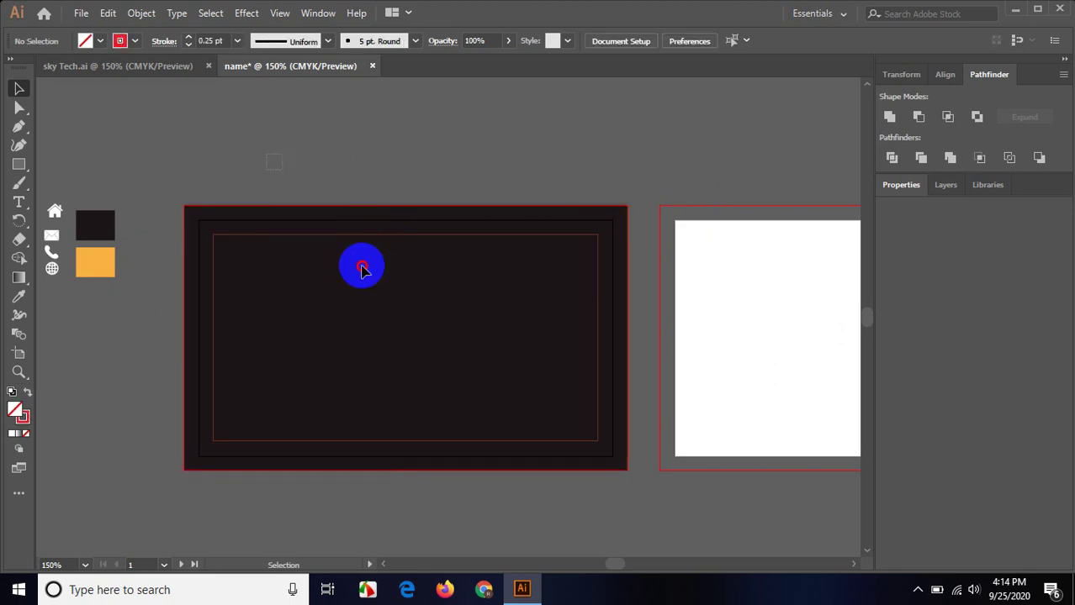
scroll(252, 303, "left", 3)
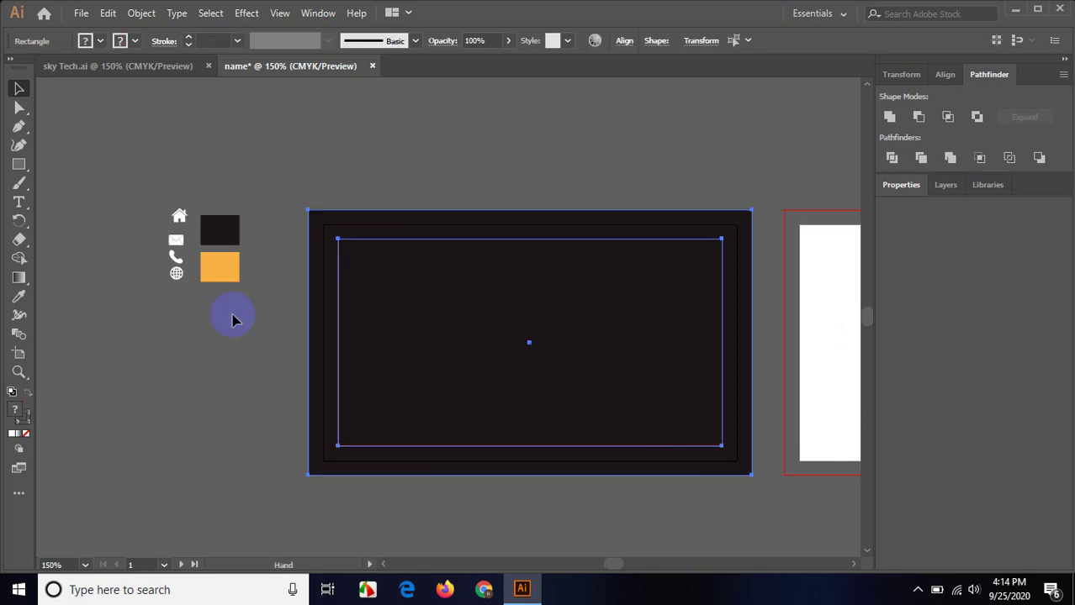
left_click(203, 293)
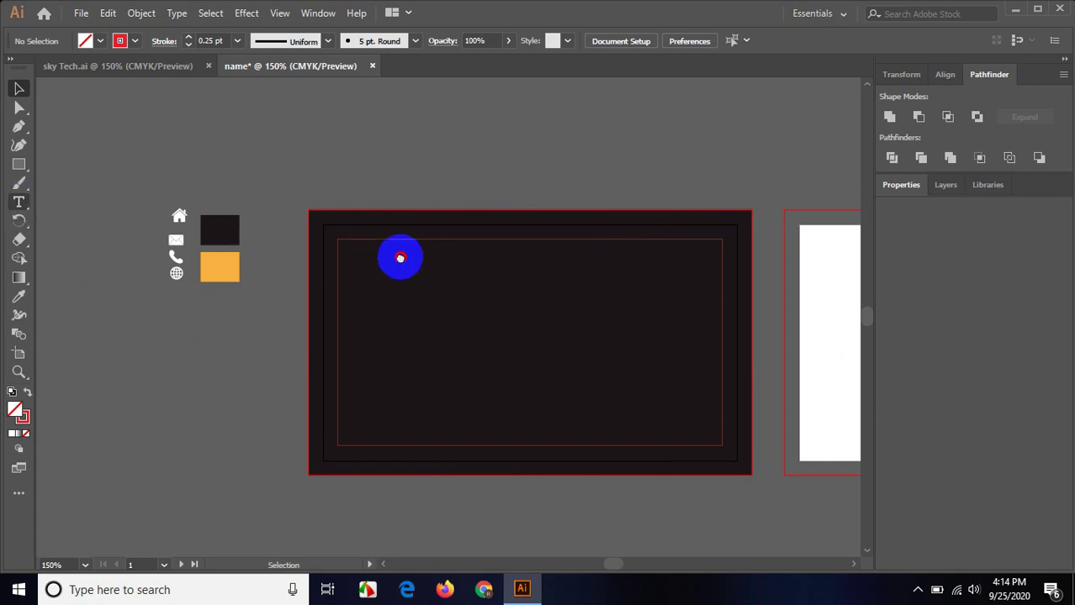
key("t")
left_click(20, 90)
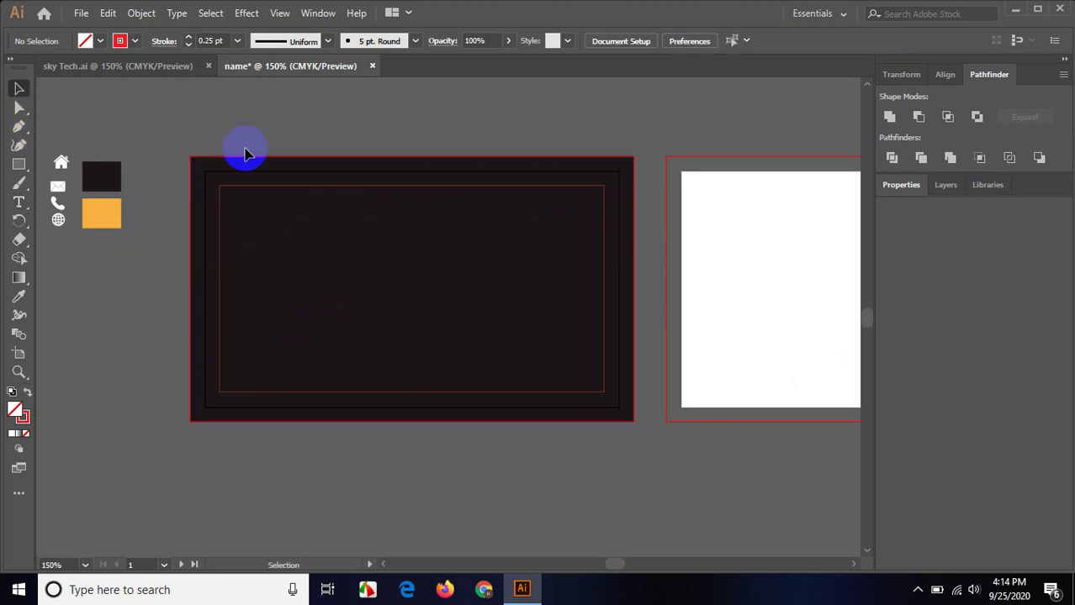
left_click_drag(240, 143, 319, 226)
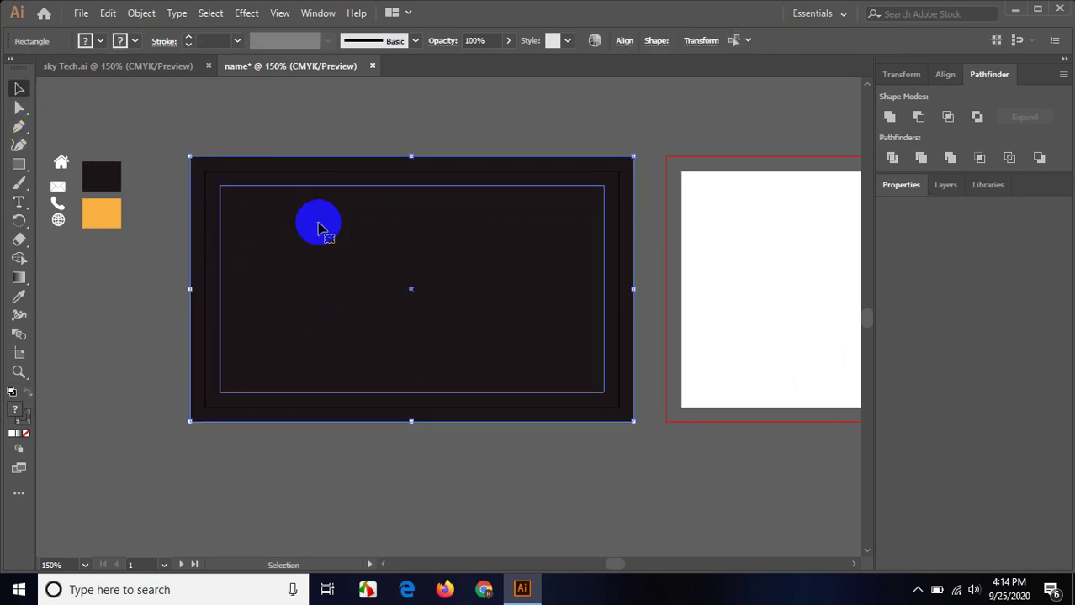
key("a")
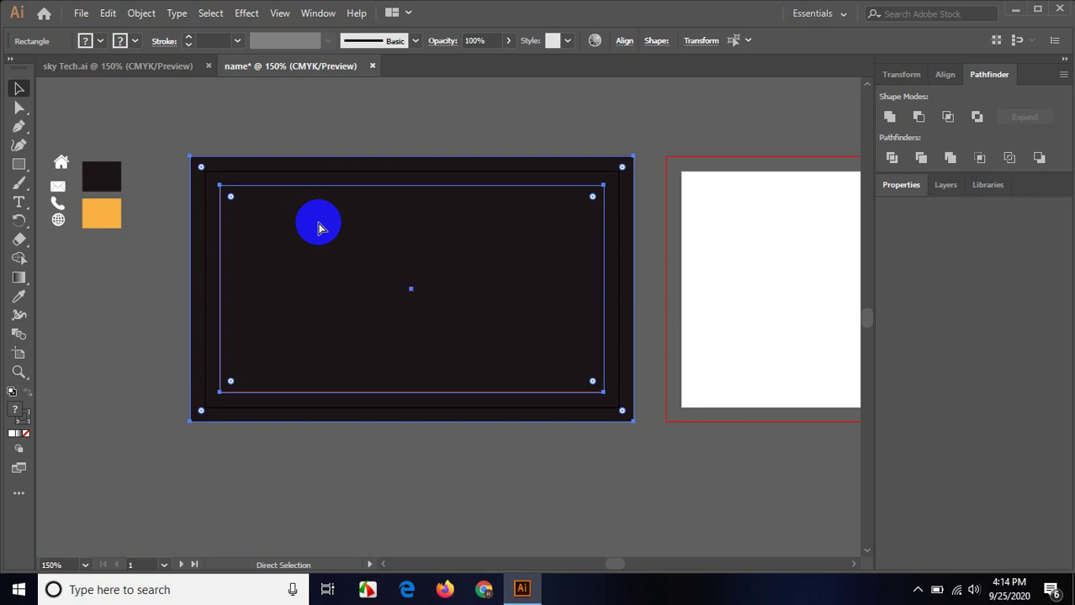
Step: Place a new text line on the card front and colour it with the orange swatch
key("v")
key("ctrl+shift+a")
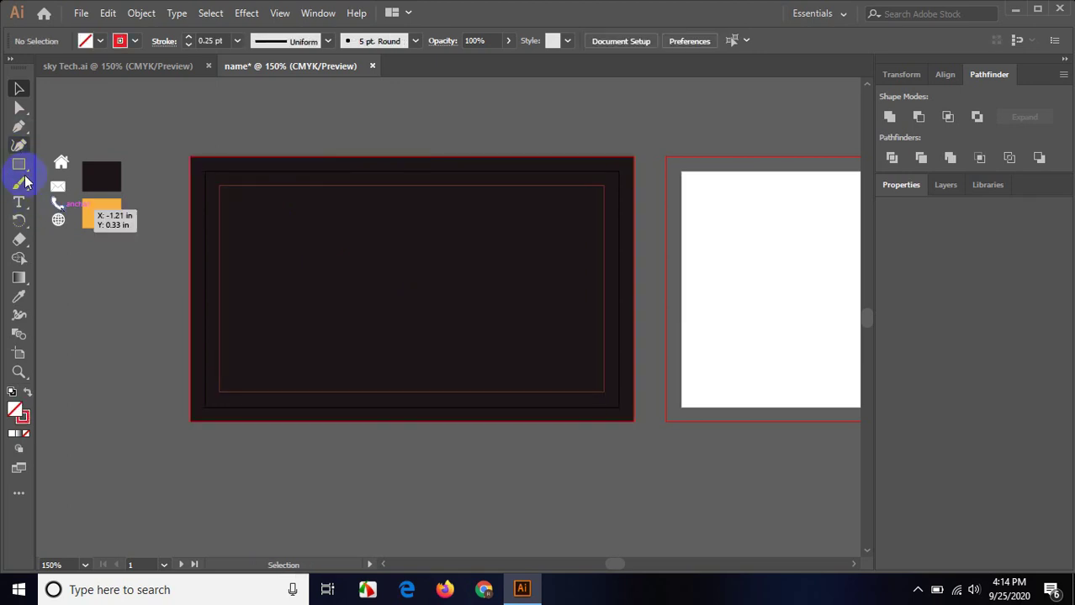
left_click(19, 203)
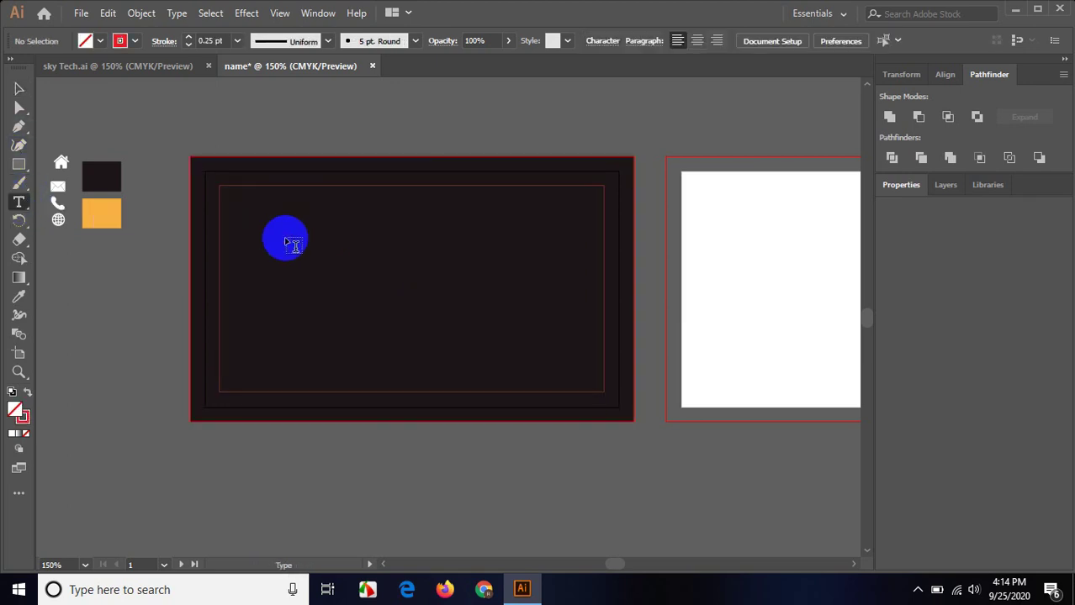
left_click(285, 236)
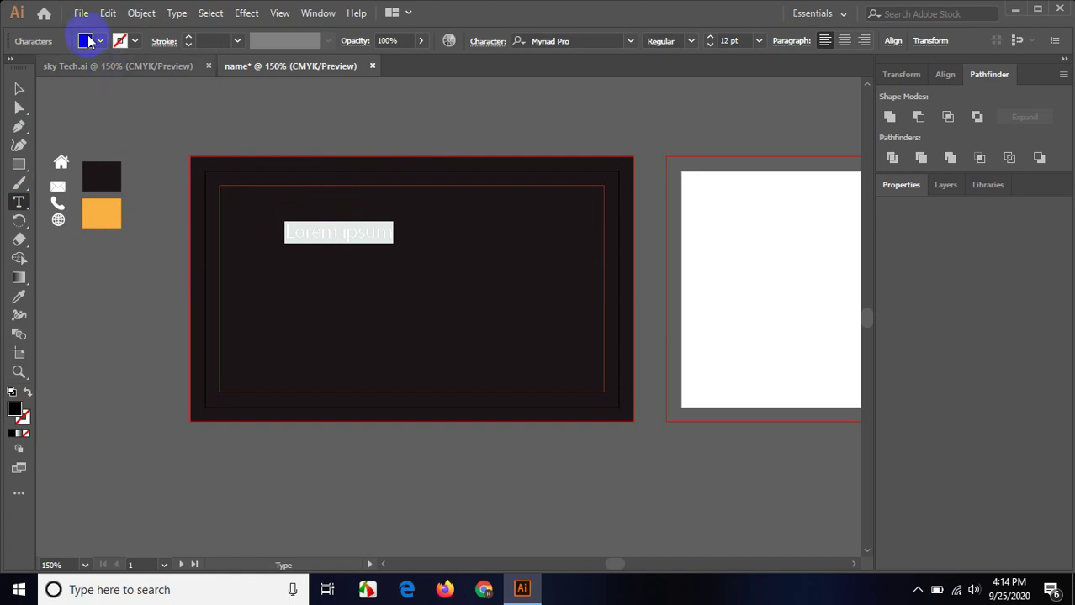
left_click(19, 296)
left_click(92, 218)
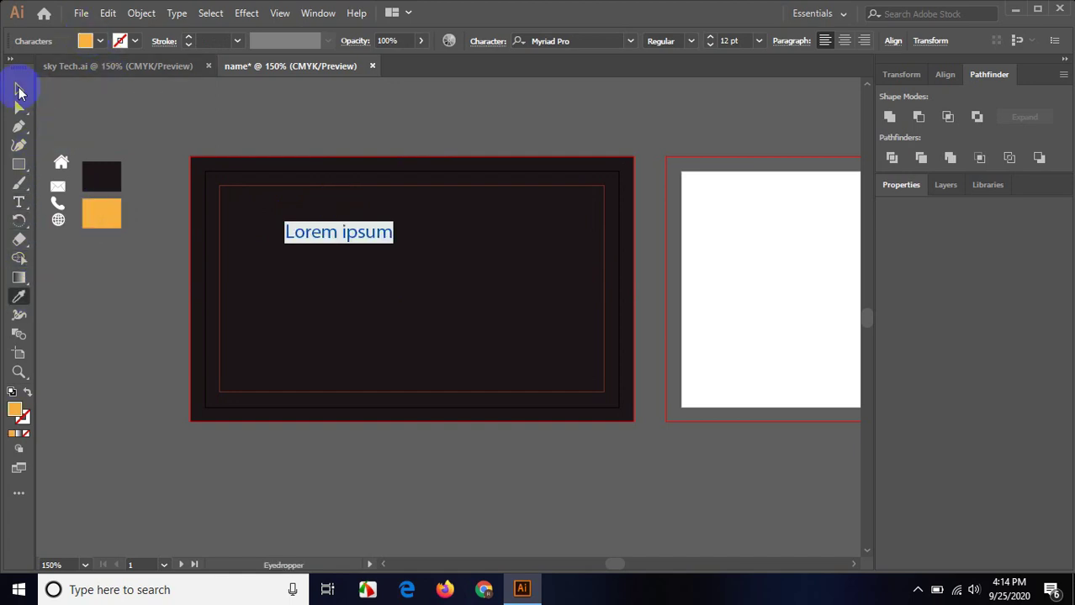
Step: Set the text to Open Sans 12 pt and delete the placeholder text
left_click(19, 89)
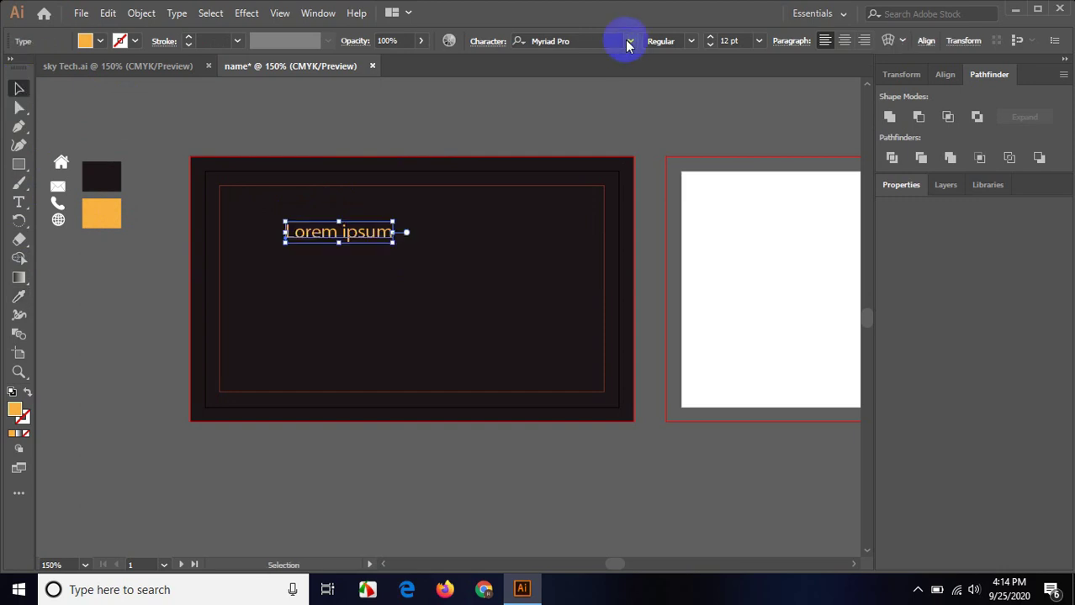
left_click(630, 42)
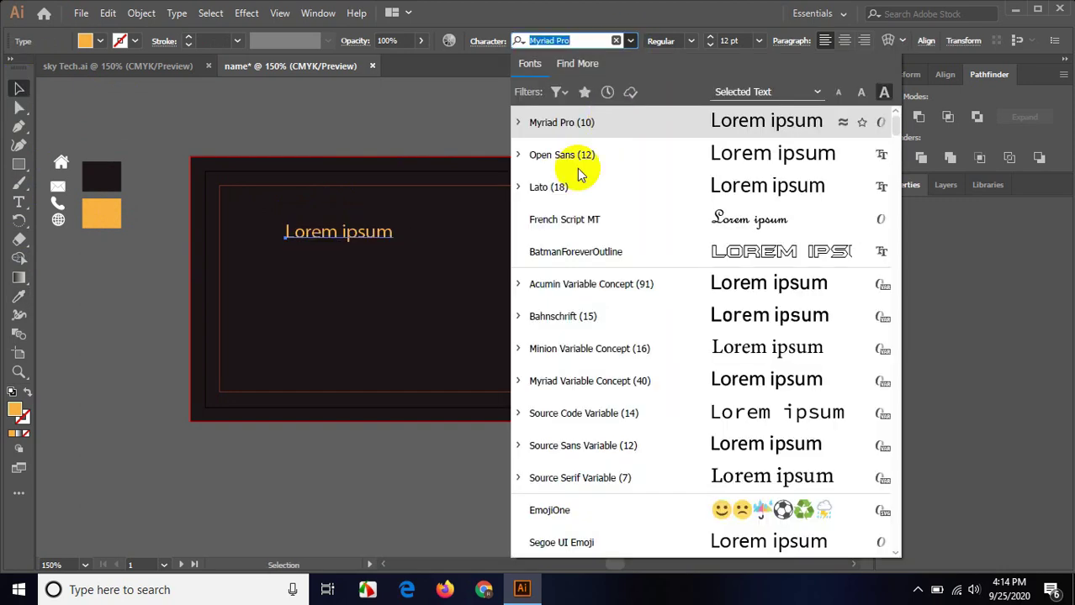
left_click(562, 160)
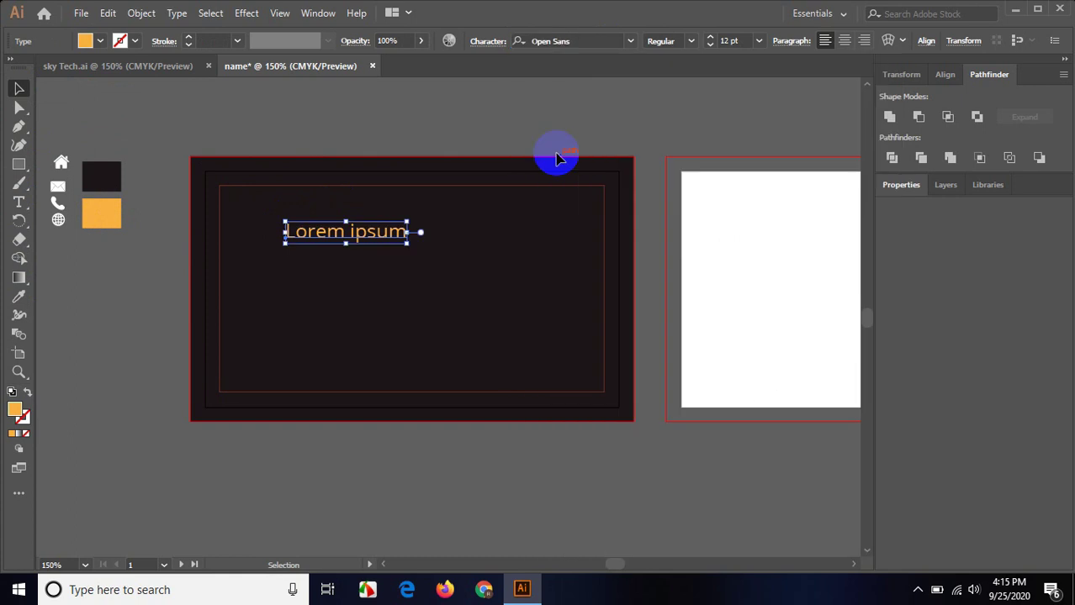
left_click(757, 41)
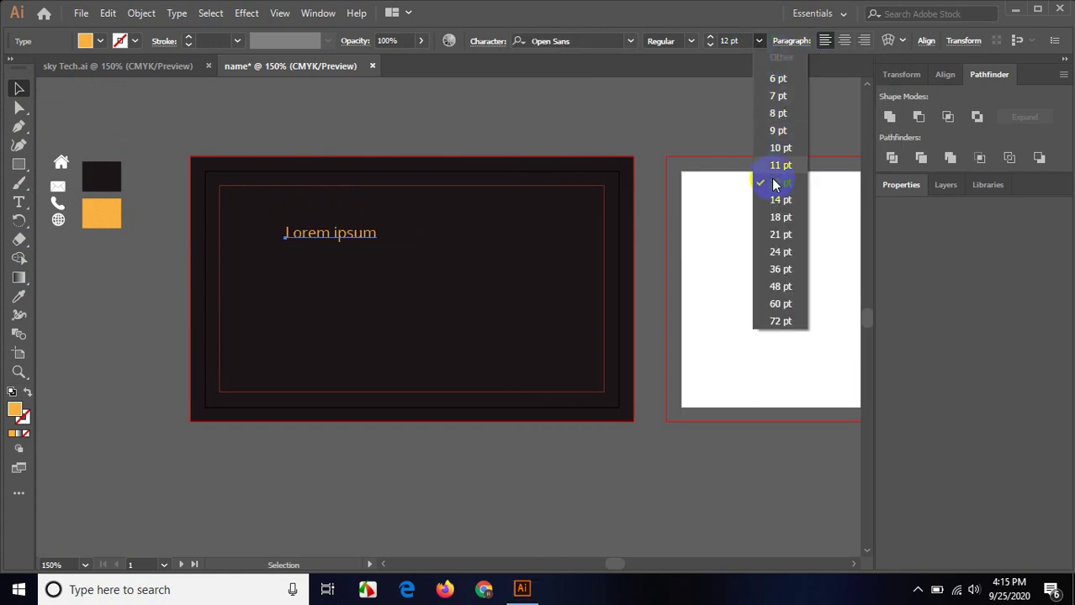
left_click(736, 202)
left_click(19, 201)
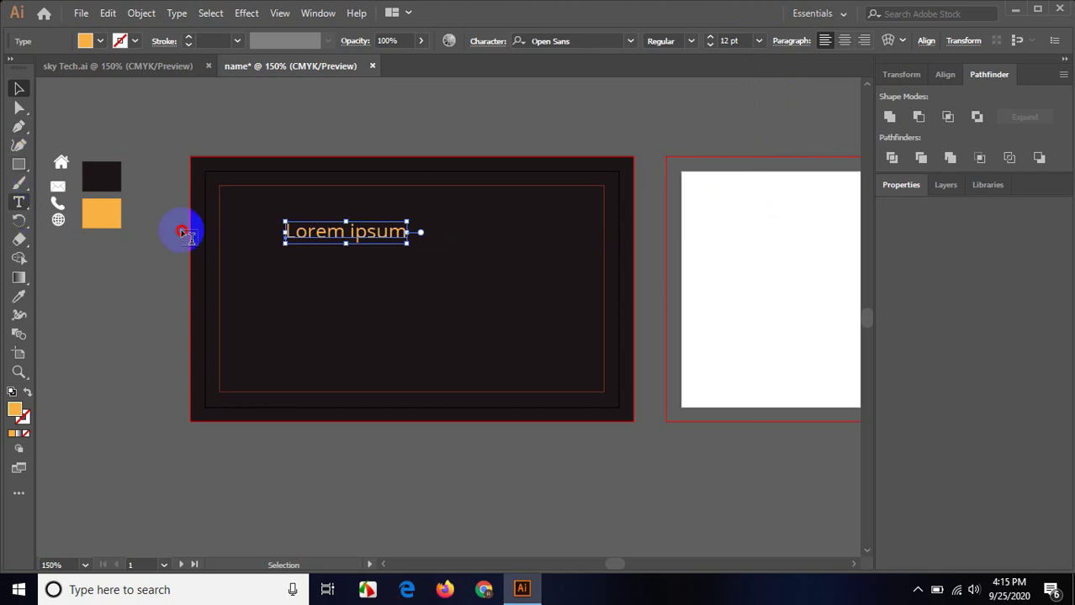
left_click(282, 232)
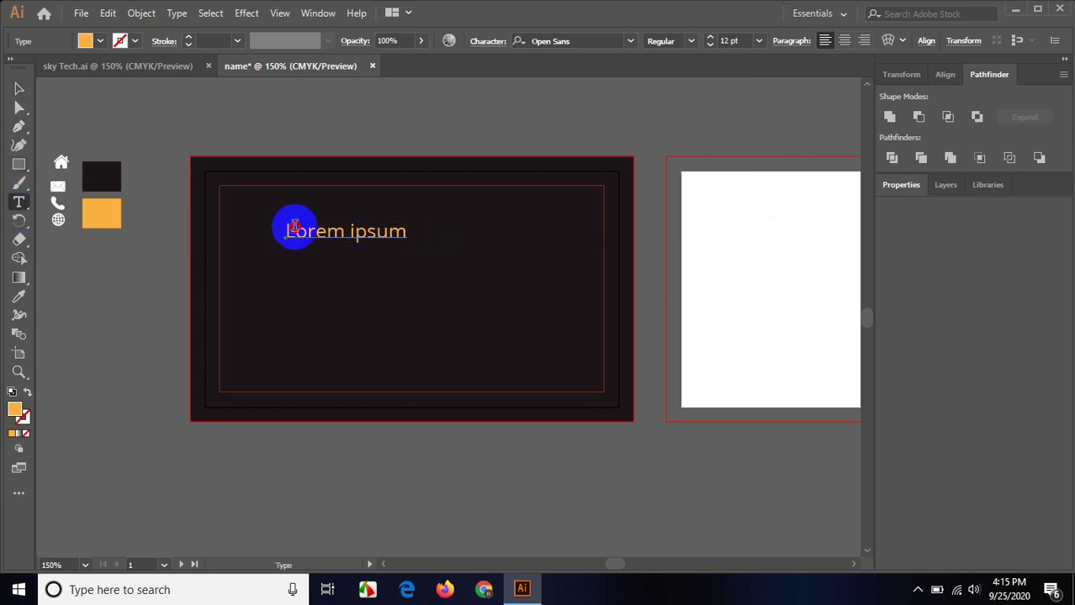
left_click(329, 224)
key("Delete")
key("Delete")
key("Delete")
key("Delete")
key("Delete")
key("Delete")
key("Delete")
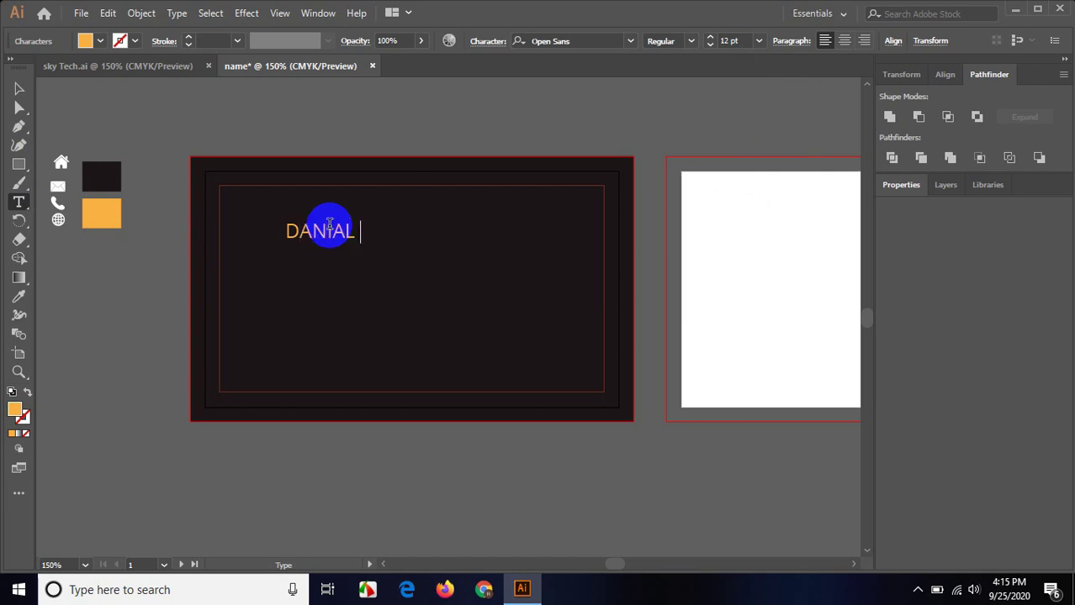
Step: Finish typing the name, then add a white text line below it
type("KE")
left_click(19, 87)
left_click(17, 201)
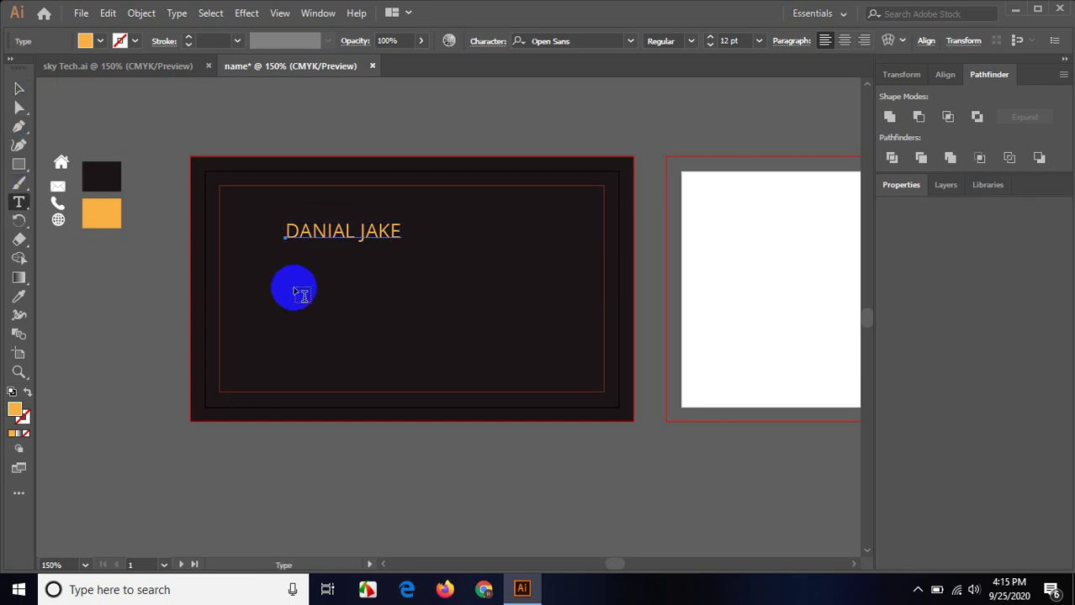
left_click(293, 283)
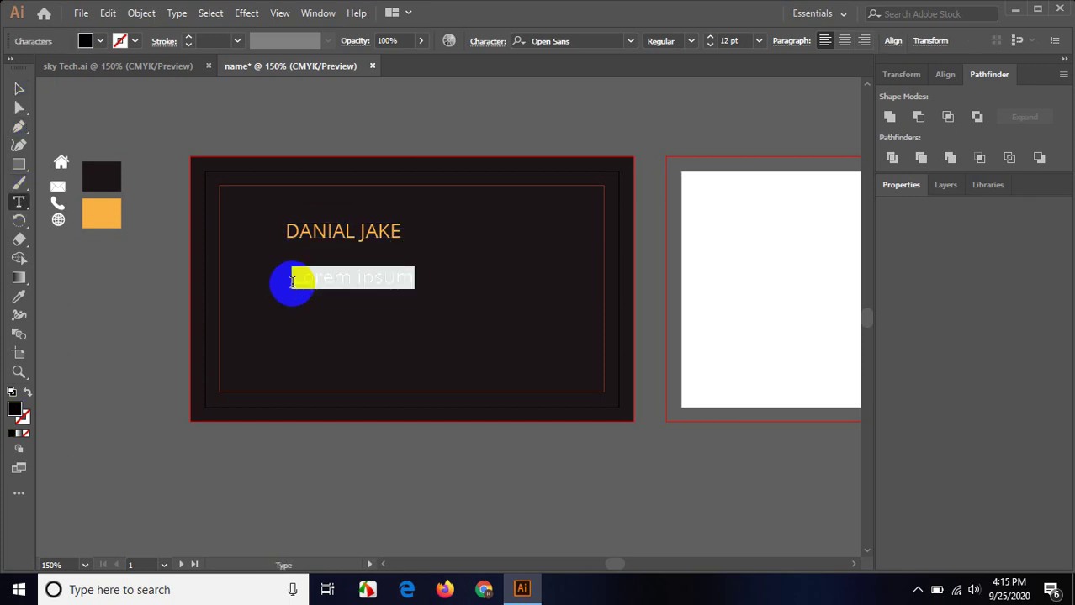
left_click(85, 41)
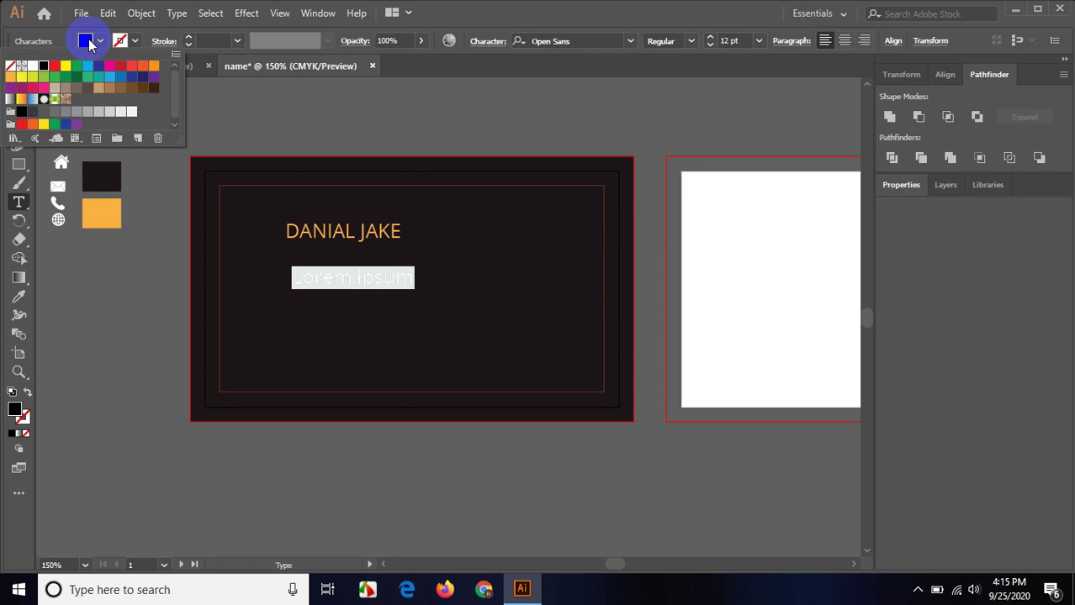
left_click(80, 81)
left_click(32, 68)
left_click(32, 68)
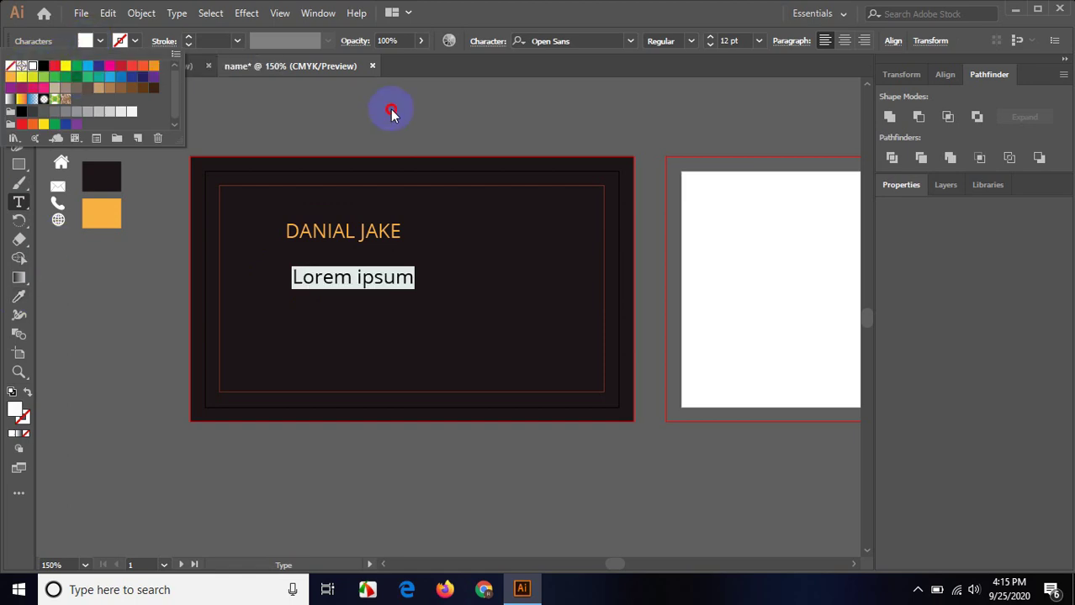
Step: Set the new line to 8 pt and replace its placeholder with 'Founder & Director'
left_click(758, 40)
left_click(779, 114)
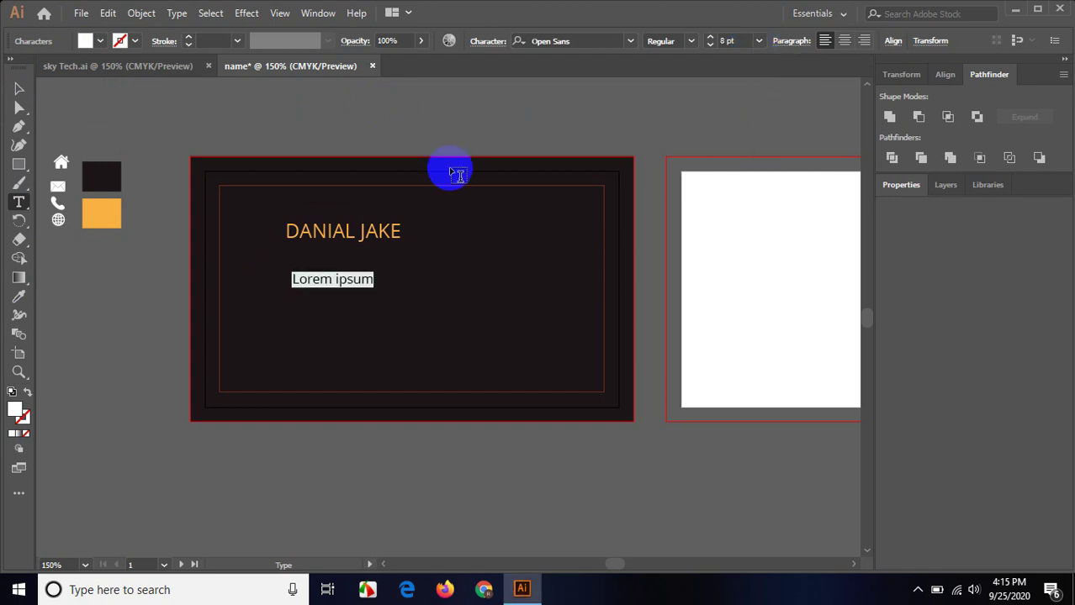
left_click(20, 202)
left_click(296, 279)
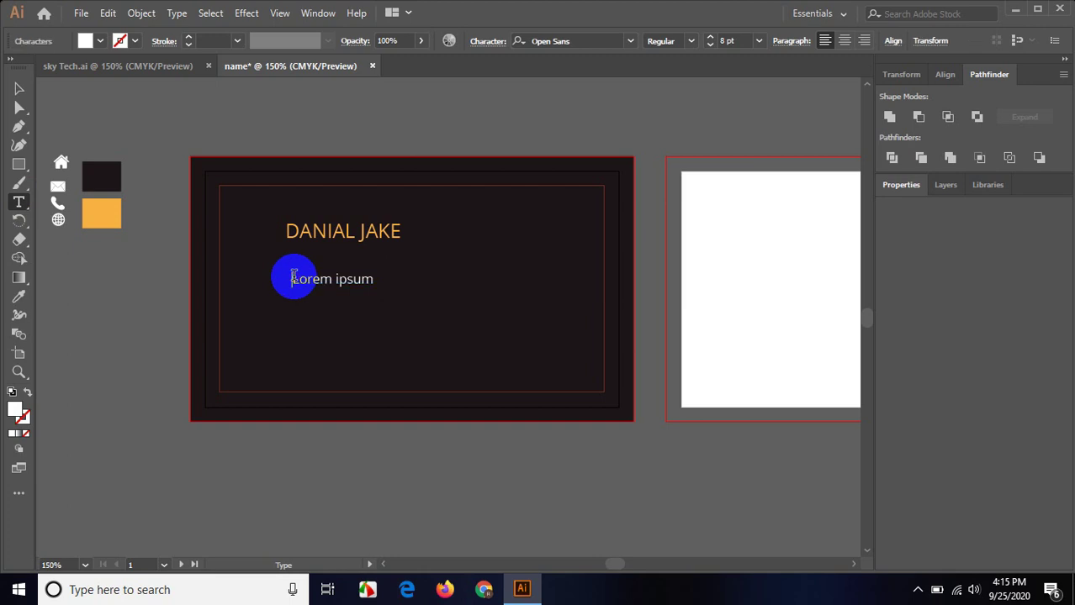
key("BackSpace")
type("Founder & Director")
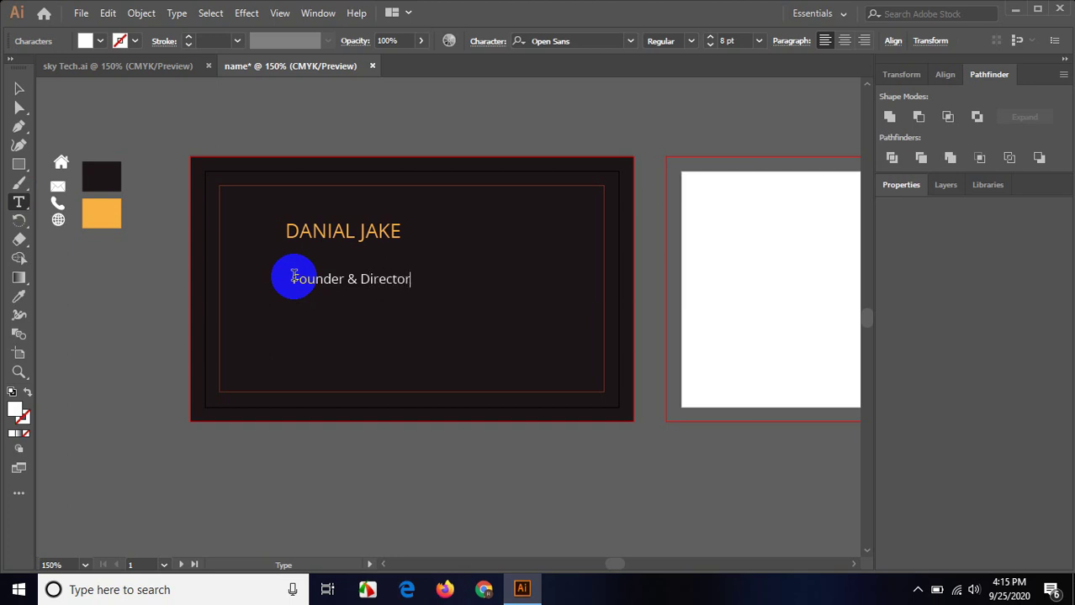
left_click(20, 88)
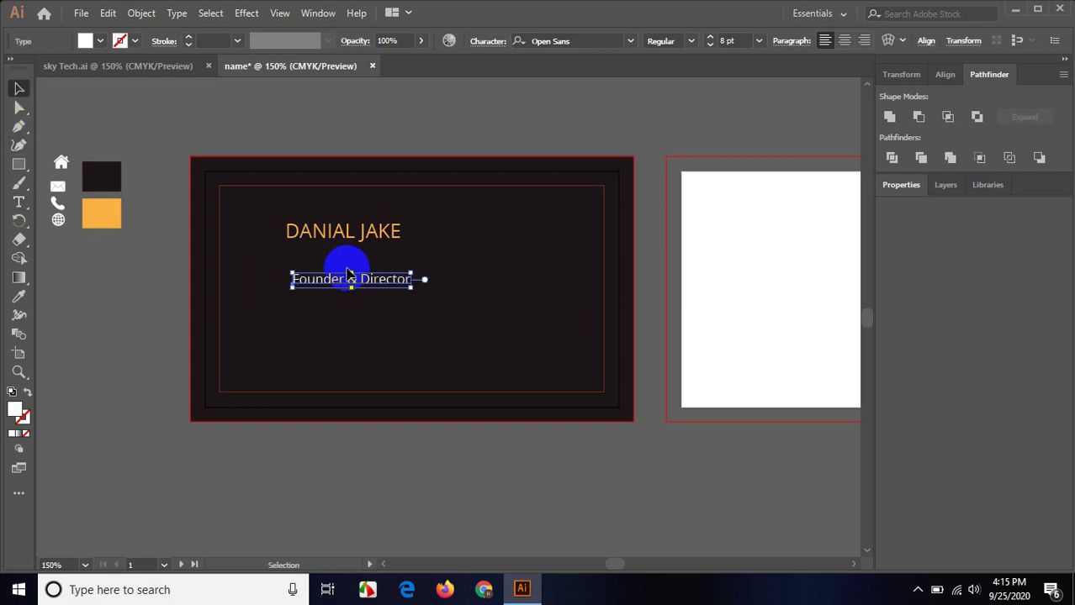
Step: Reposition the title and name lines, undoing an accidental distortion of the title
mouse_move(332, 276)
left_mouse_down()
mouse_move(325, 252)
mouse_move(311, 293)
left_mouse_up()
key("ctrl+z")
key("a")
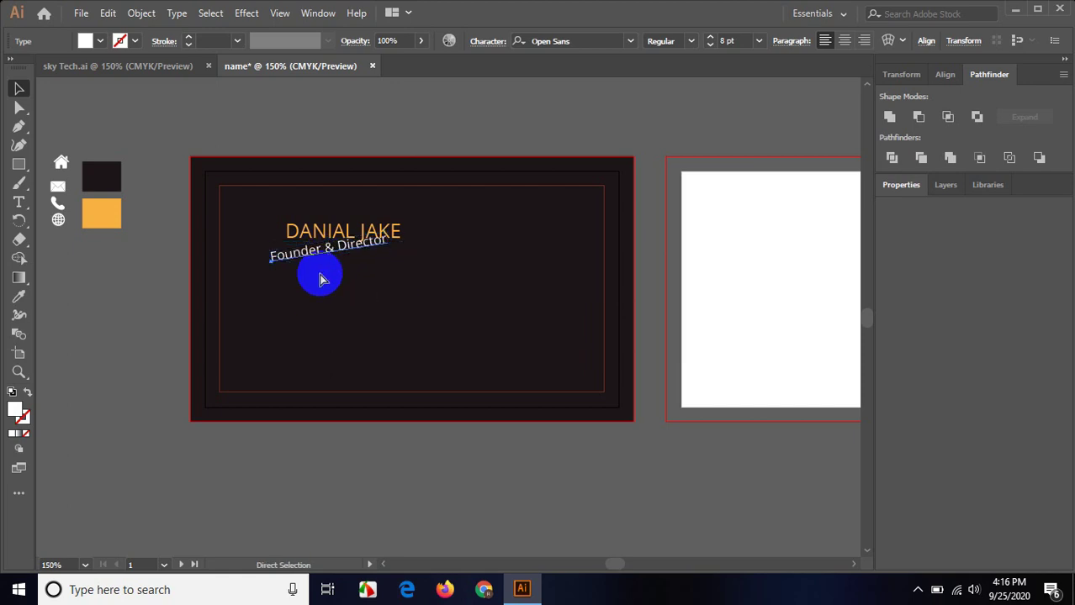
key("ctrl+z")
left_click_drag(307, 265, 295, 294)
left_click(301, 276)
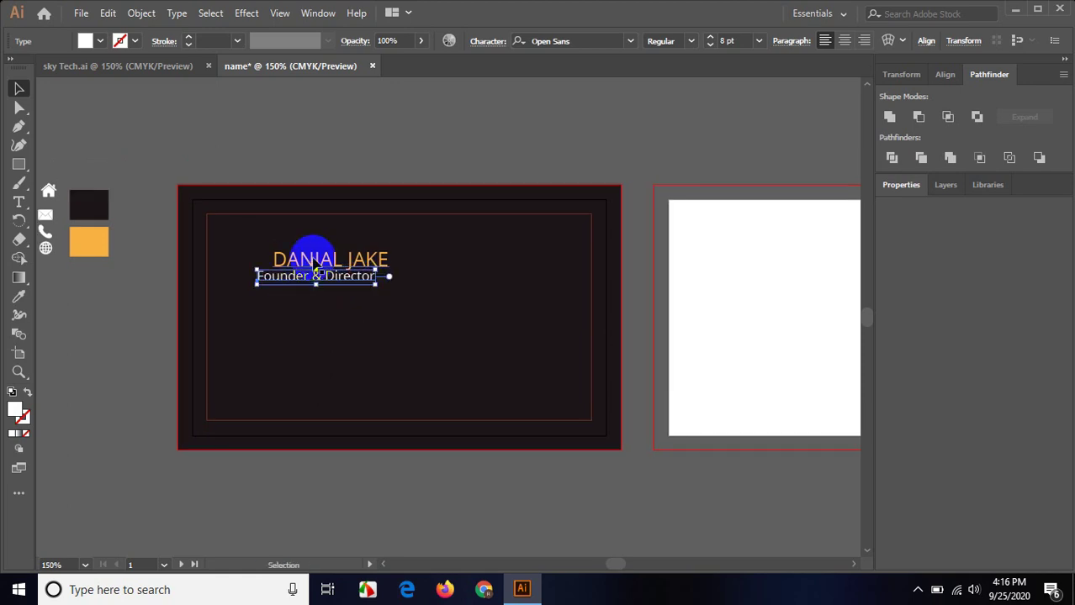
left_click_drag(296, 245, 268, 228)
Step: Make the surname Bold at 14 pt
left_click(19, 201)
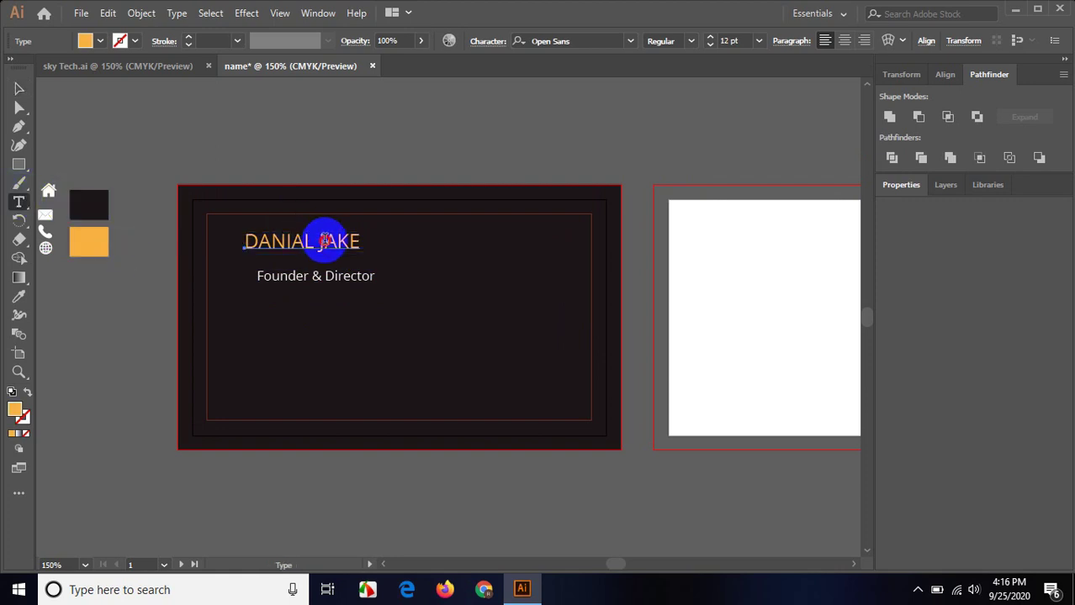
left_click(352, 245)
double_click(352, 245)
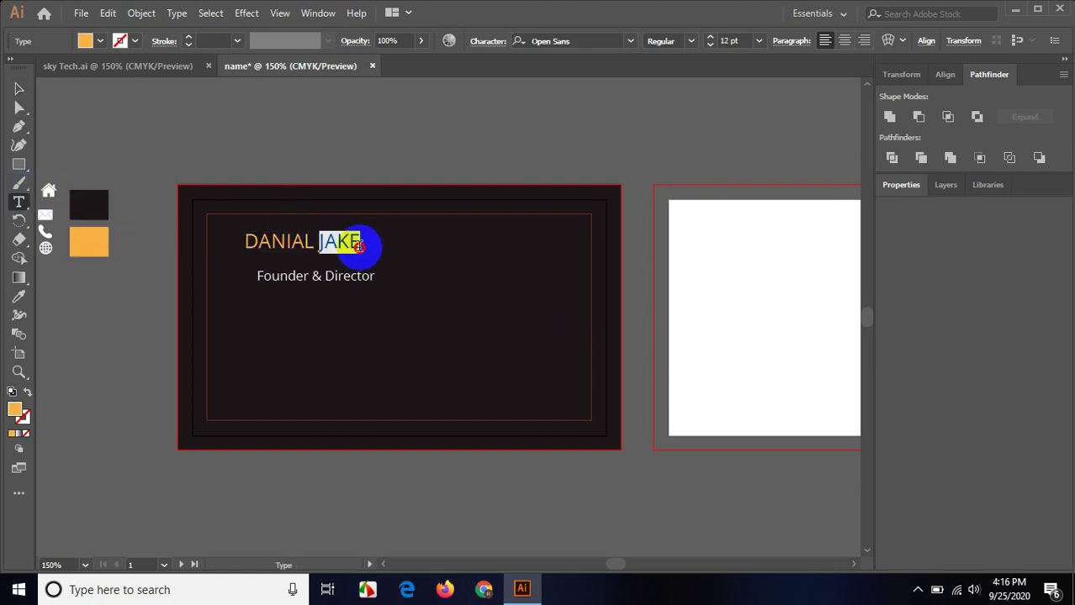
left_click(690, 40)
left_click(673, 196)
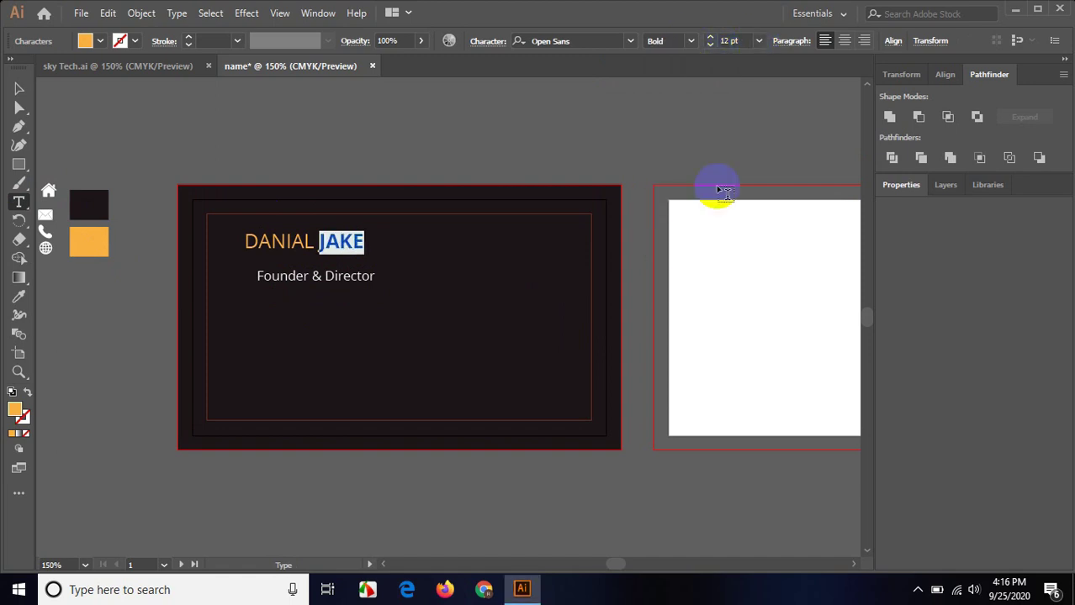
left_click(759, 42)
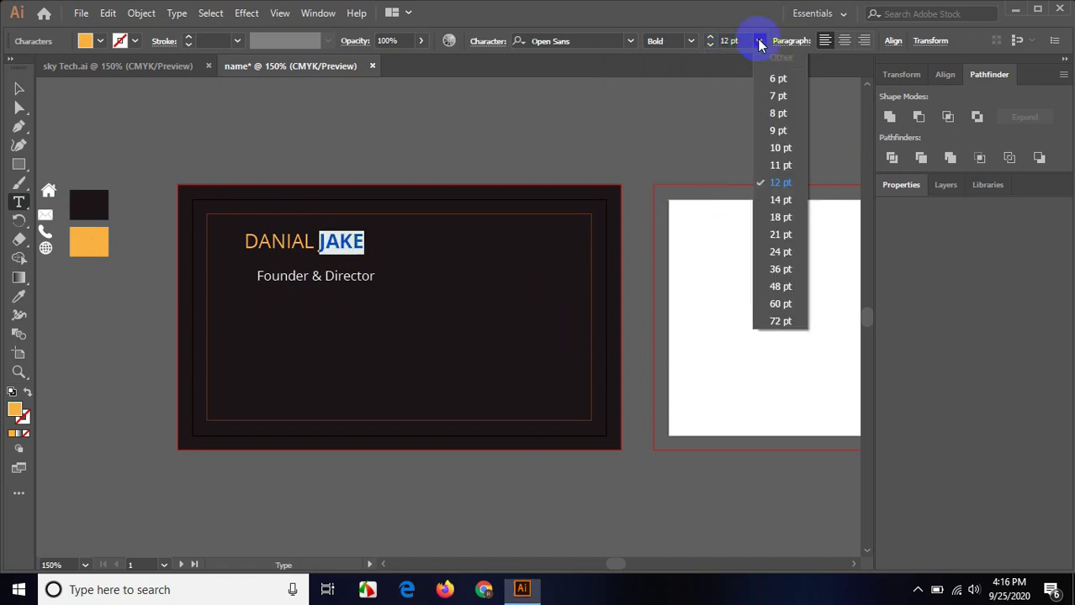
left_click(782, 202)
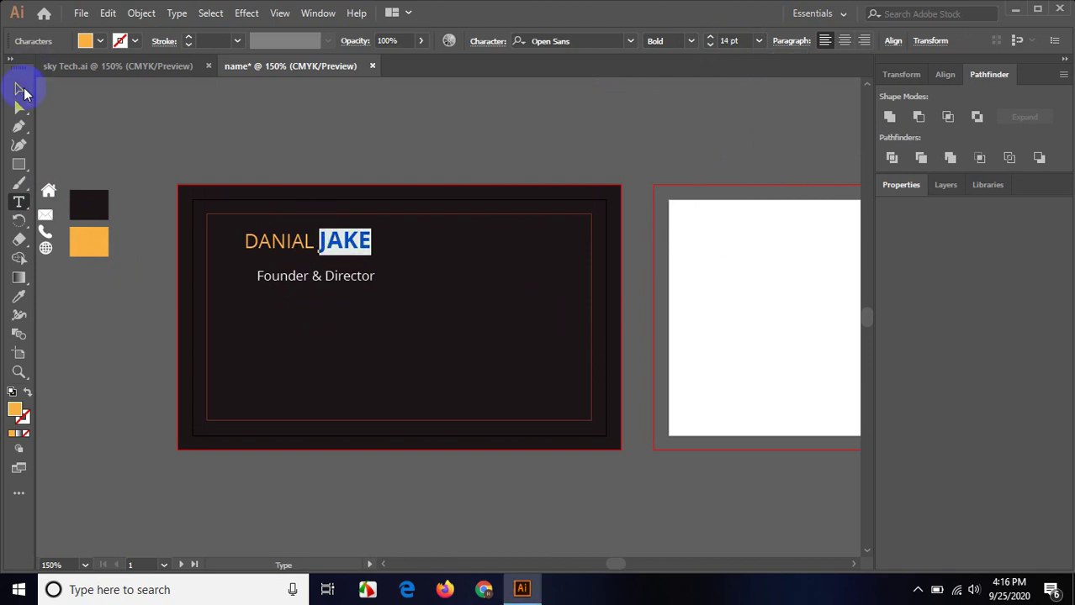
Step: Stack the name directly above the Founder & Director title, left-aligned at top-left
left_click(19, 89)
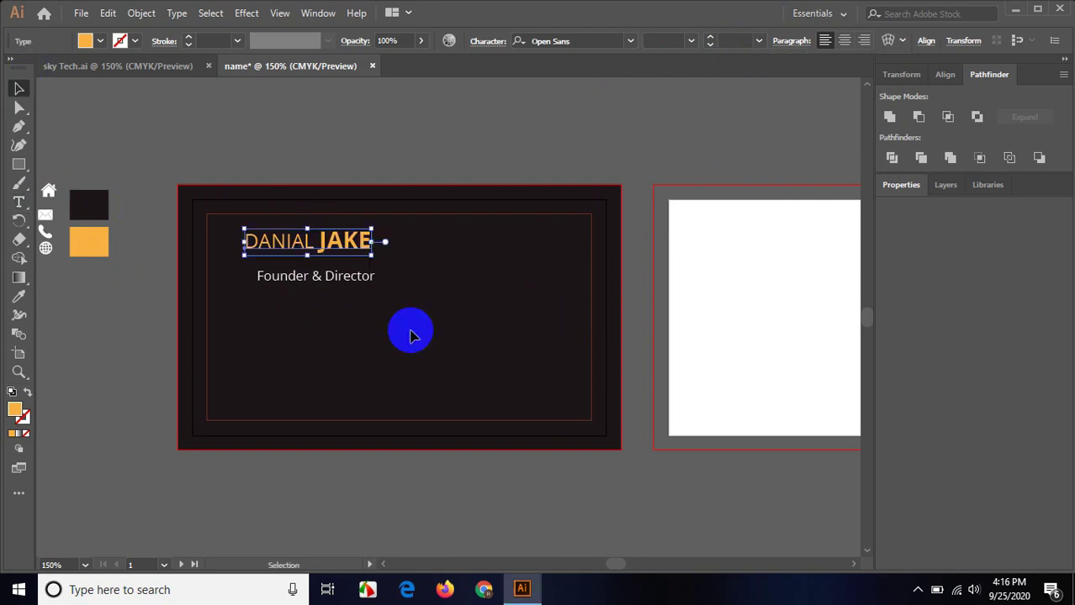
left_click(283, 252)
left_click_drag(283, 253, 273, 269)
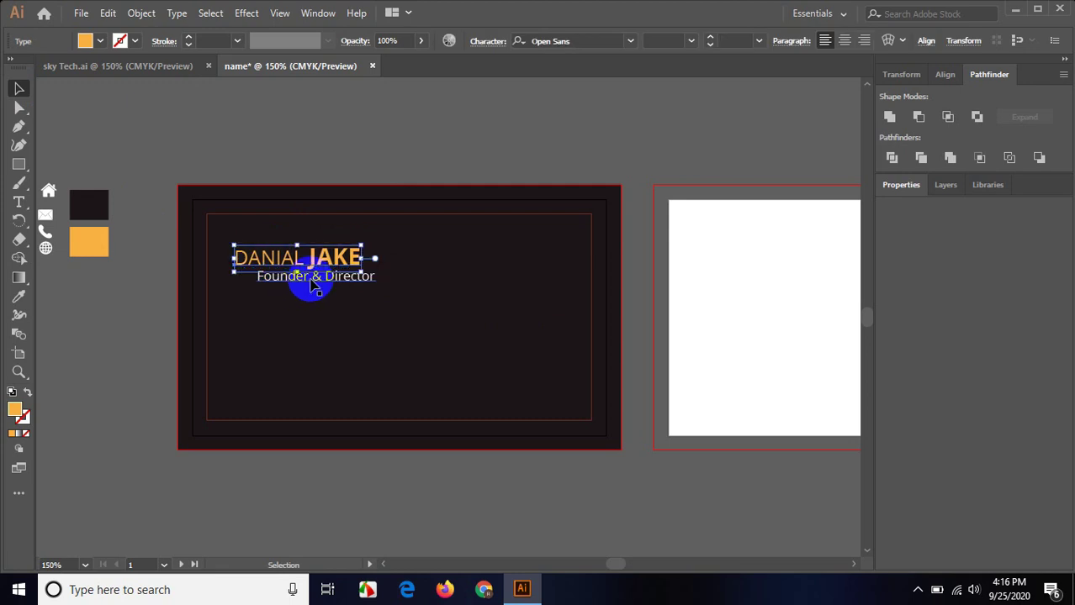
left_click(301, 306)
mouse_move(296, 283)
left_mouse_down()
mouse_move(288, 288)
mouse_move(342, 286)
left_mouse_up()
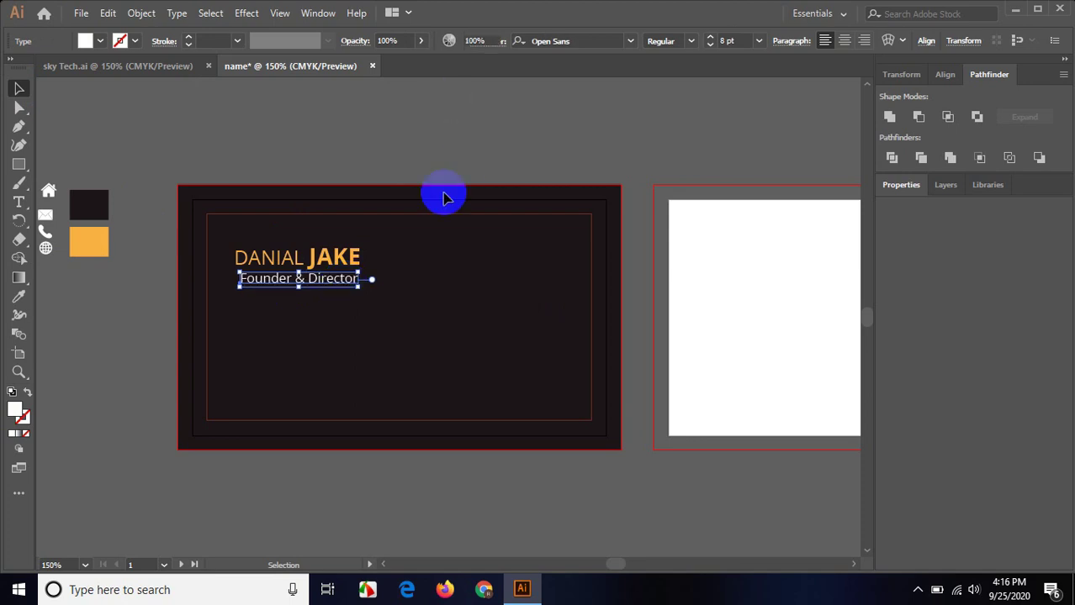
left_click(437, 264)
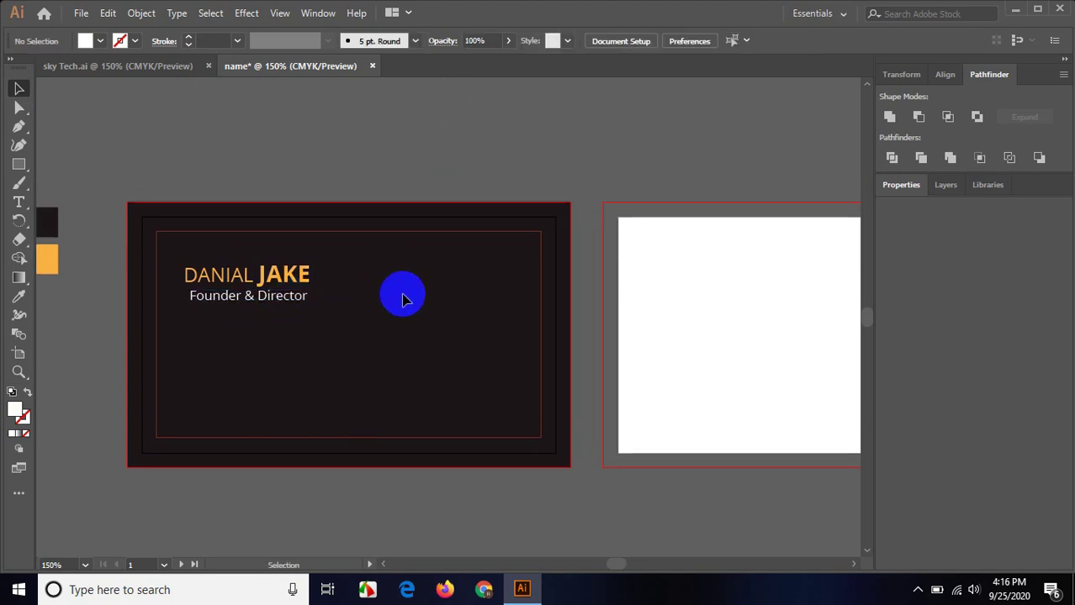
left_click_drag(344, 290, 421, 311)
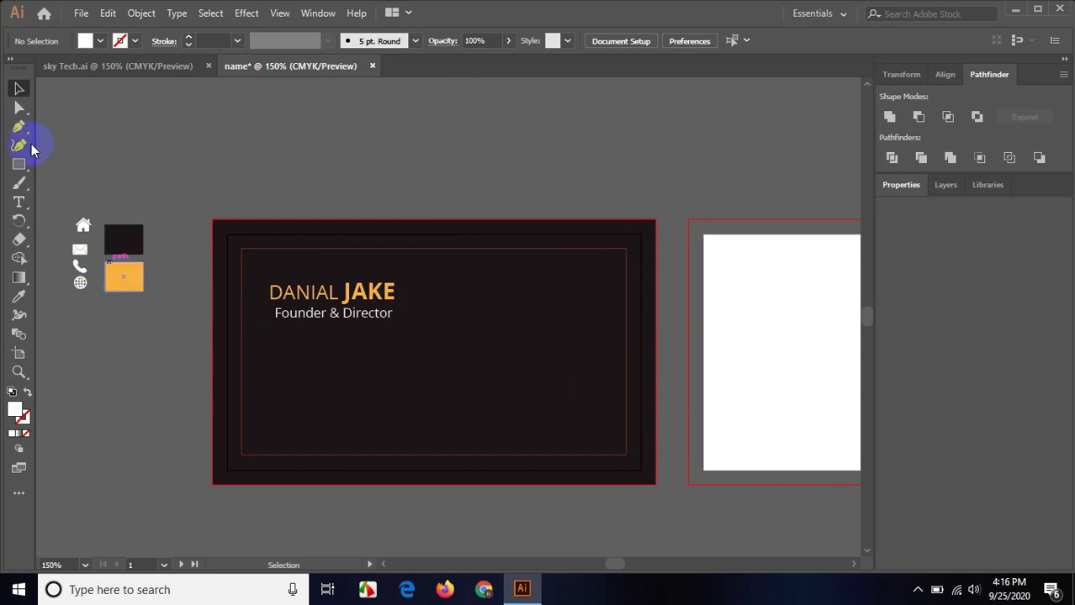
Step: Show the rulers and drag a vertical guide to the middle of the card front
left_click(323, 151)
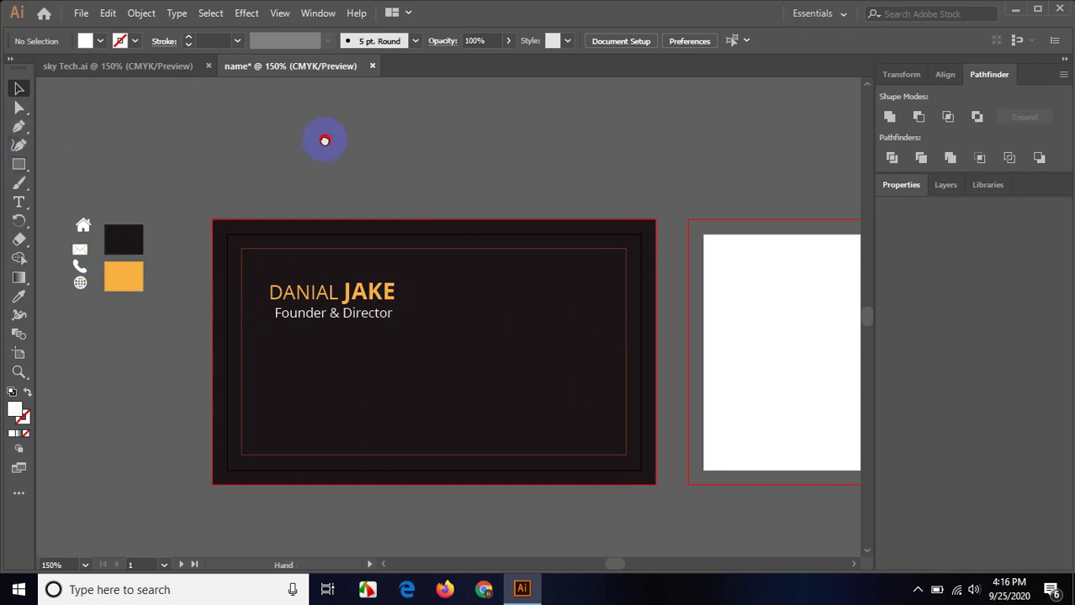
left_click_drag(323, 141, 248, 103)
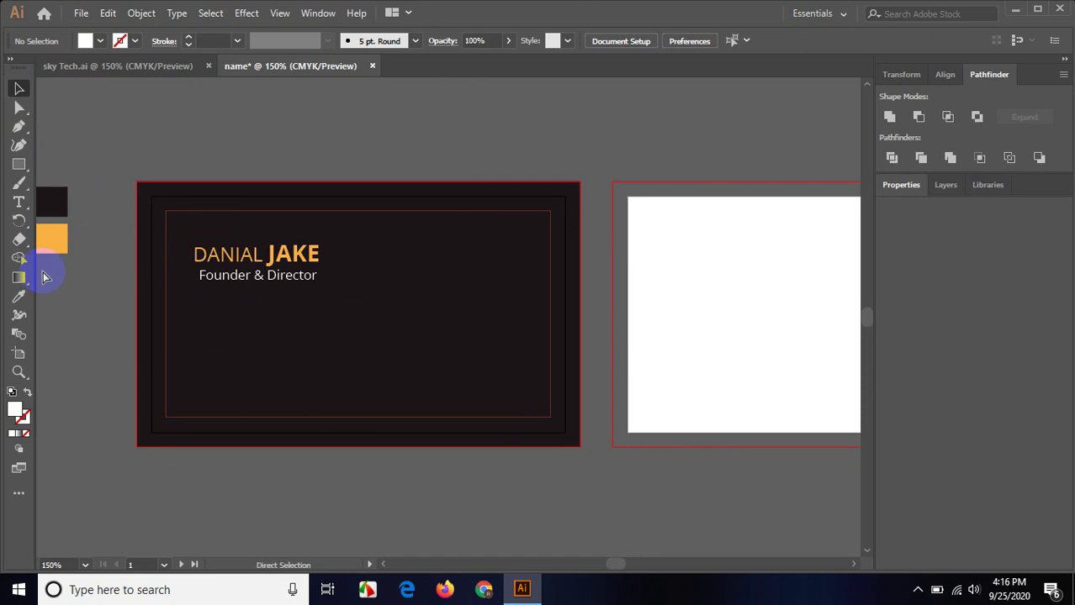
key("ctrl+r")
left_click_drag(42, 278, 295, 311)
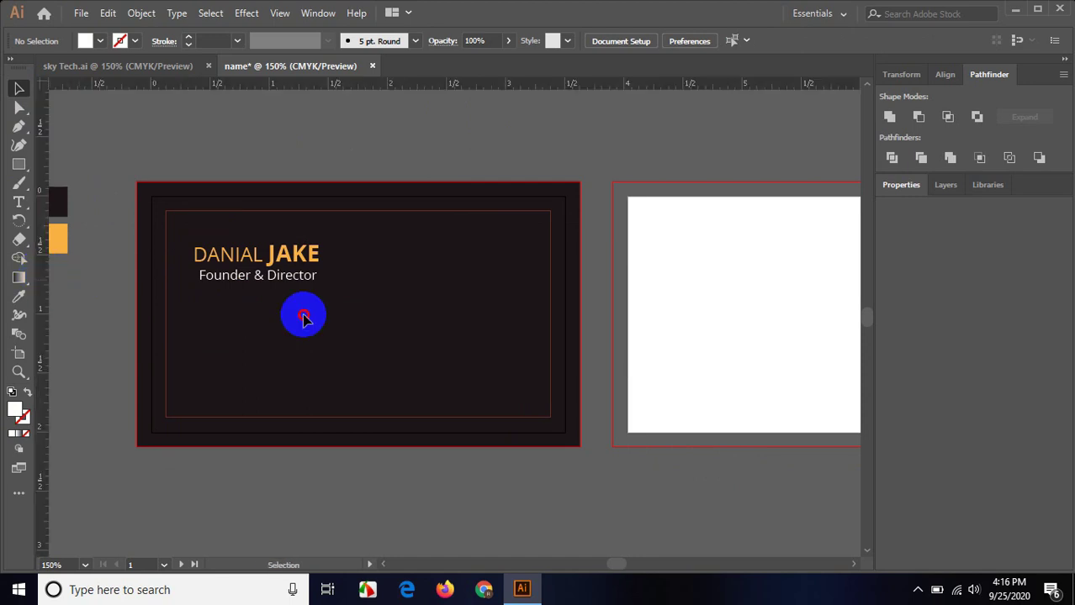
left_click_drag(371, 328, 409, 325)
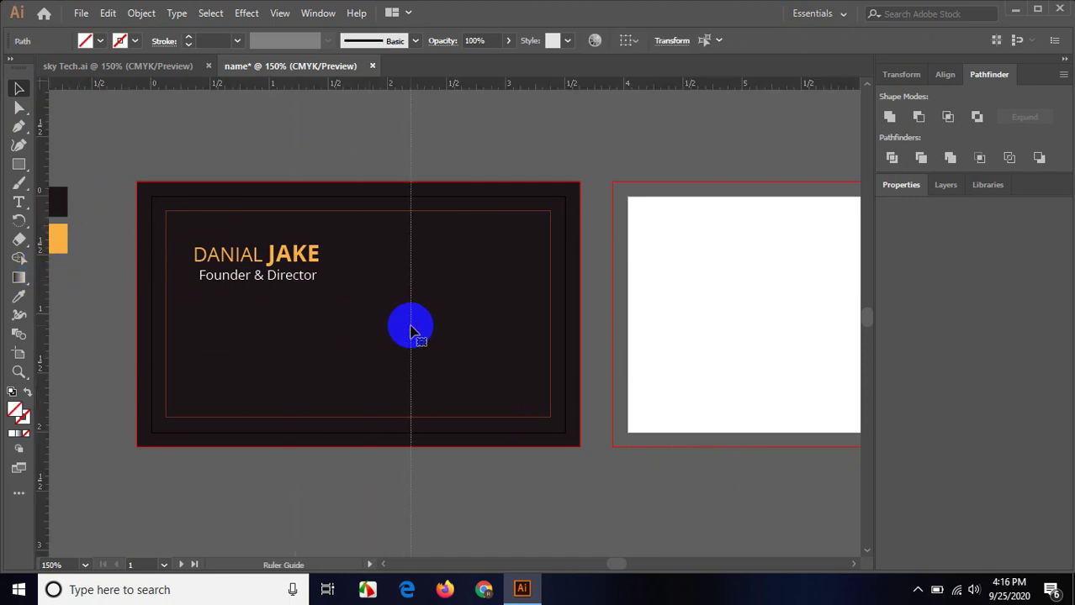
left_click(71, 217)
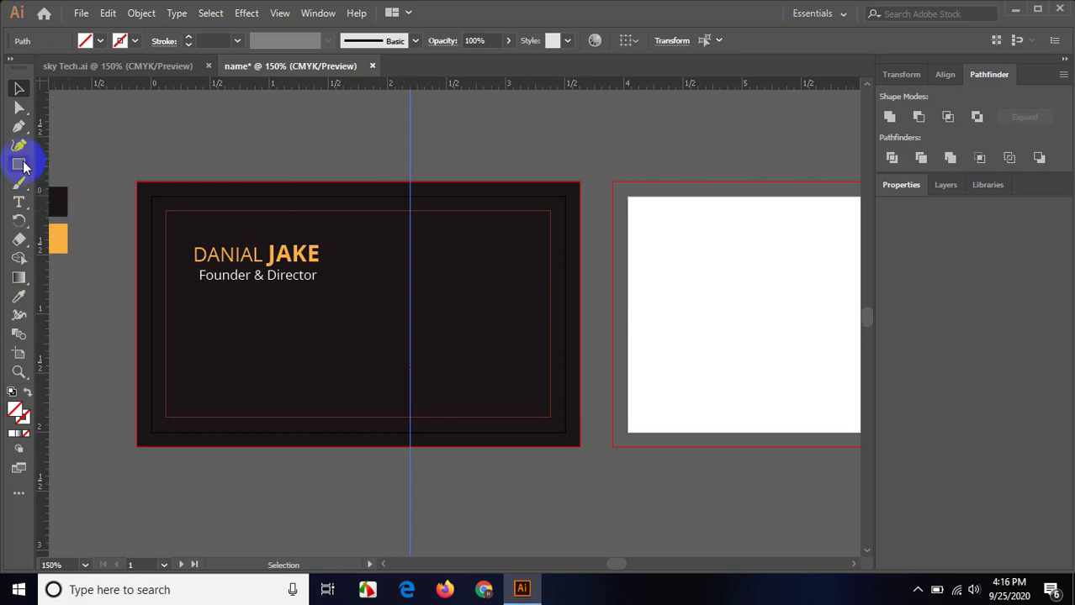
left_click(19, 165)
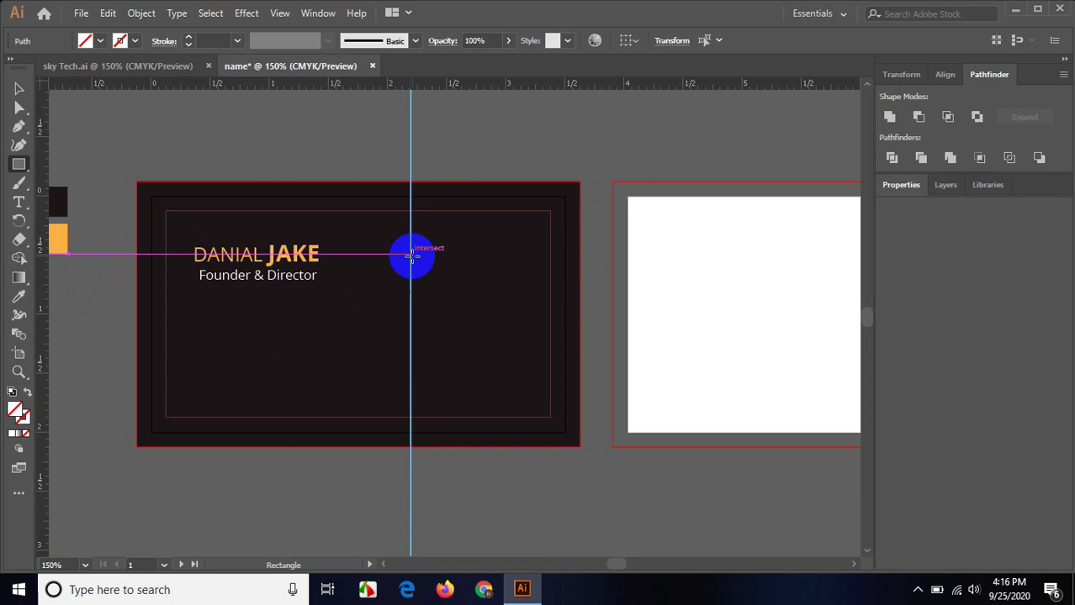
Step: Draw a white-filled square centred on the guide beside the name, then zoom to 200%
left_click_drag(411, 255, 448, 297)
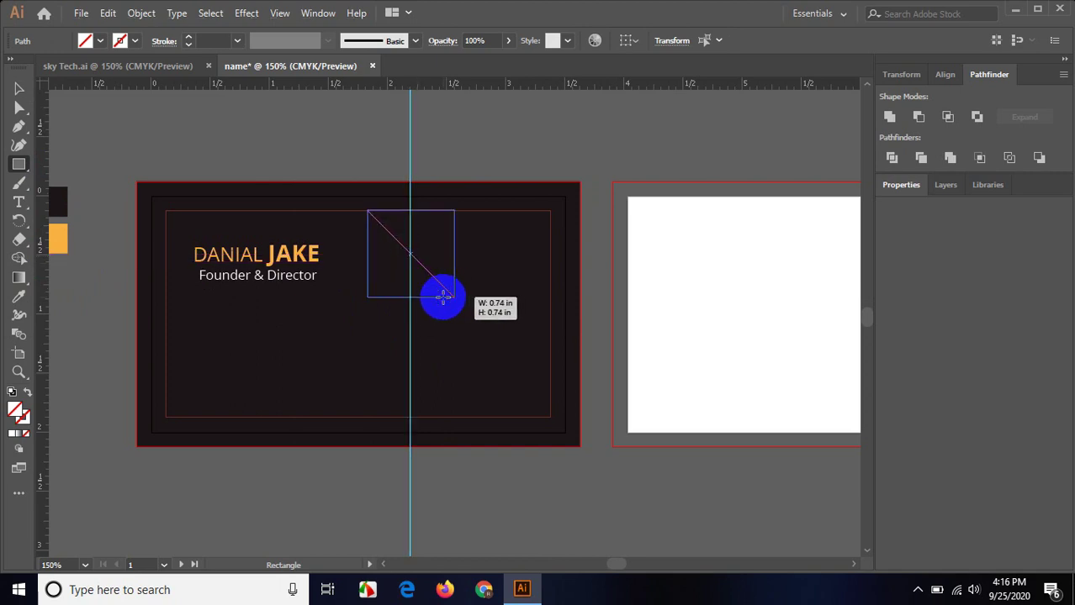
left_click_drag(449, 296, 435, 297)
left_click(82, 44)
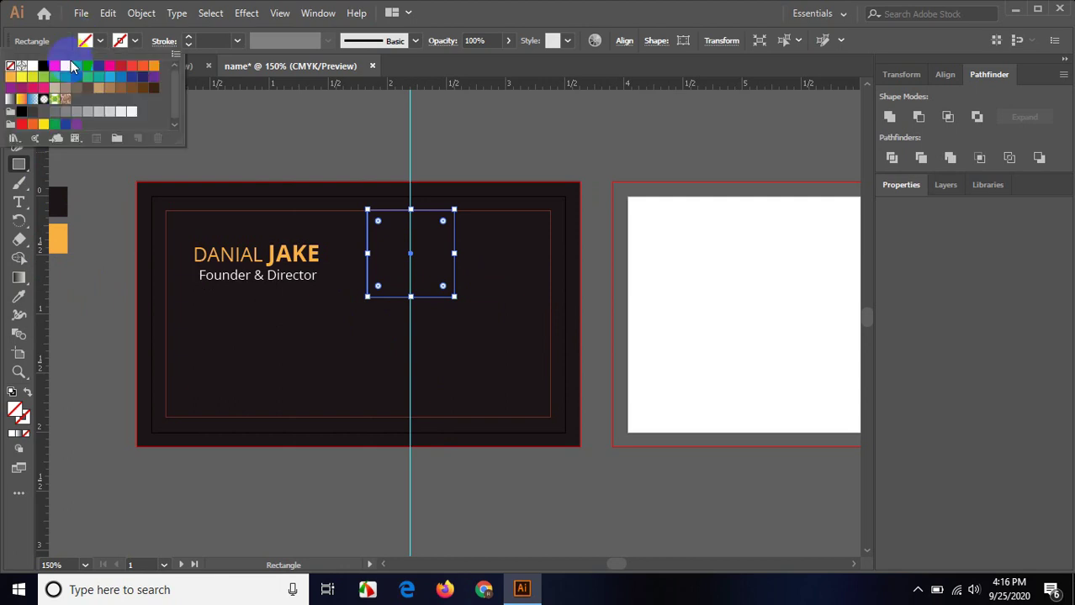
left_click(32, 67)
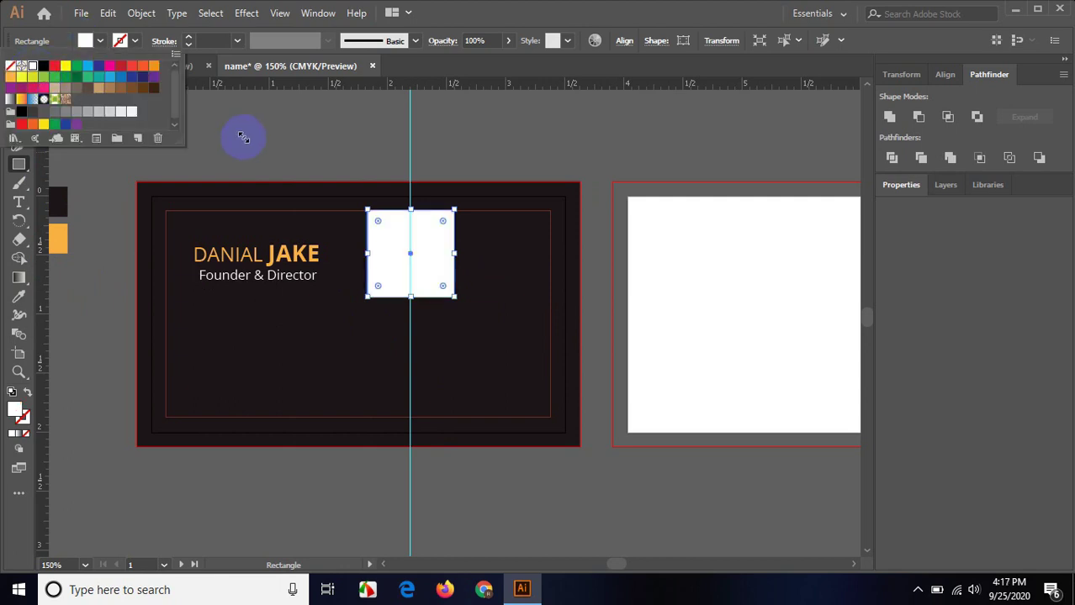
left_click(220, 144)
left_click(20, 88)
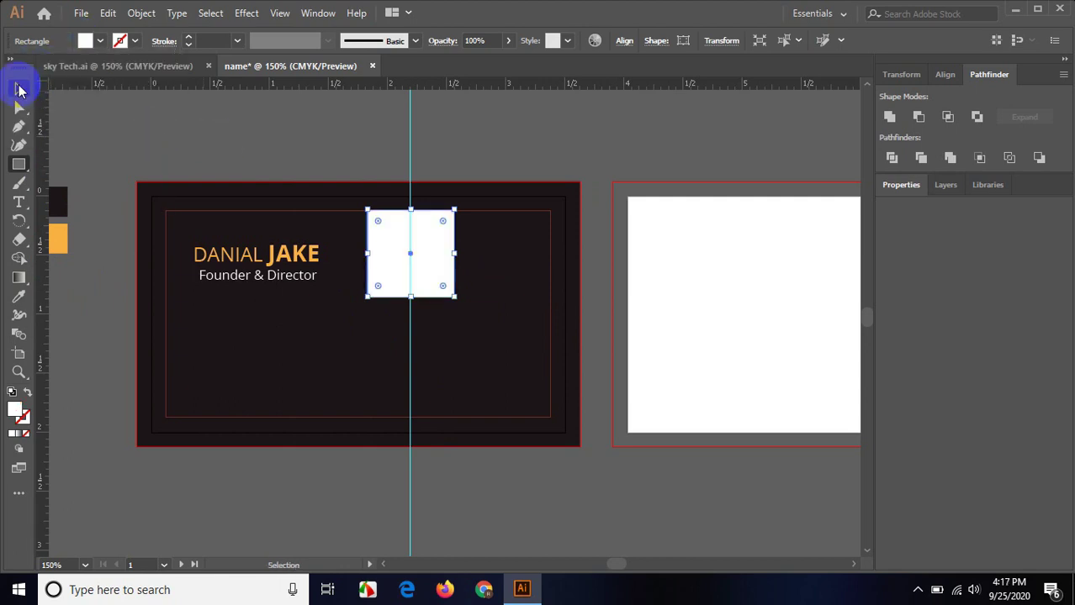
key("a")
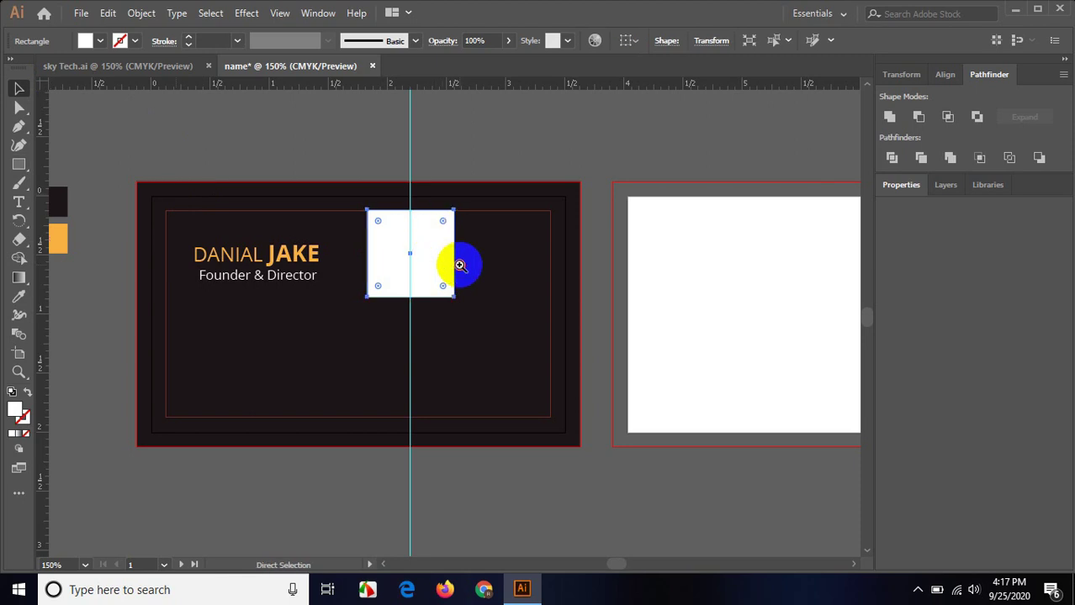
key("ctrl+equal")
key("v")
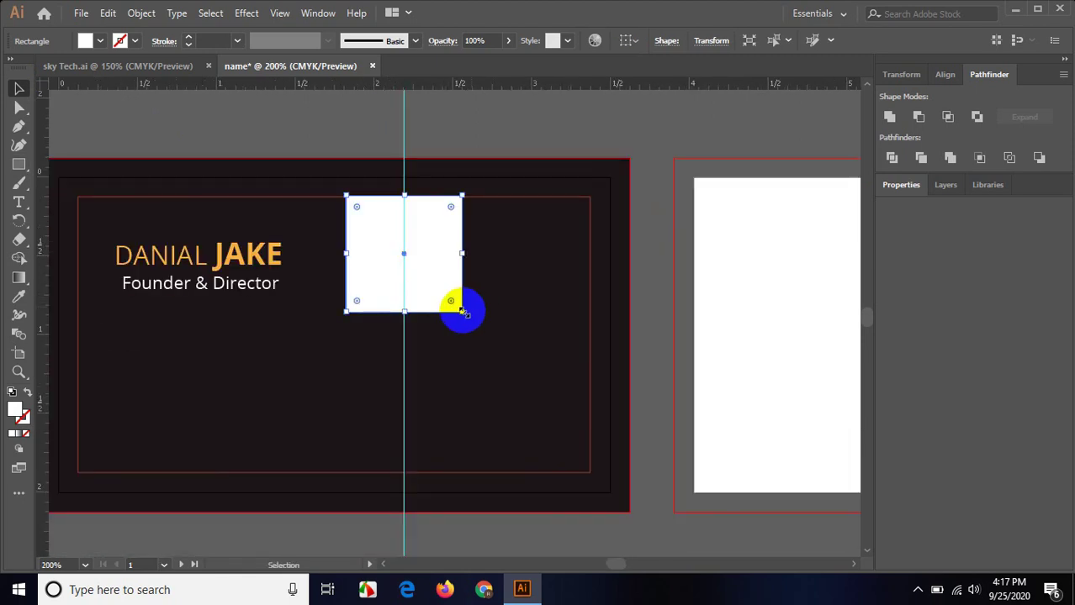
Step: Shrink the white square to about 0.58 in and round its corners to 0.09 in
left_click_drag(461, 311, 445, 298)
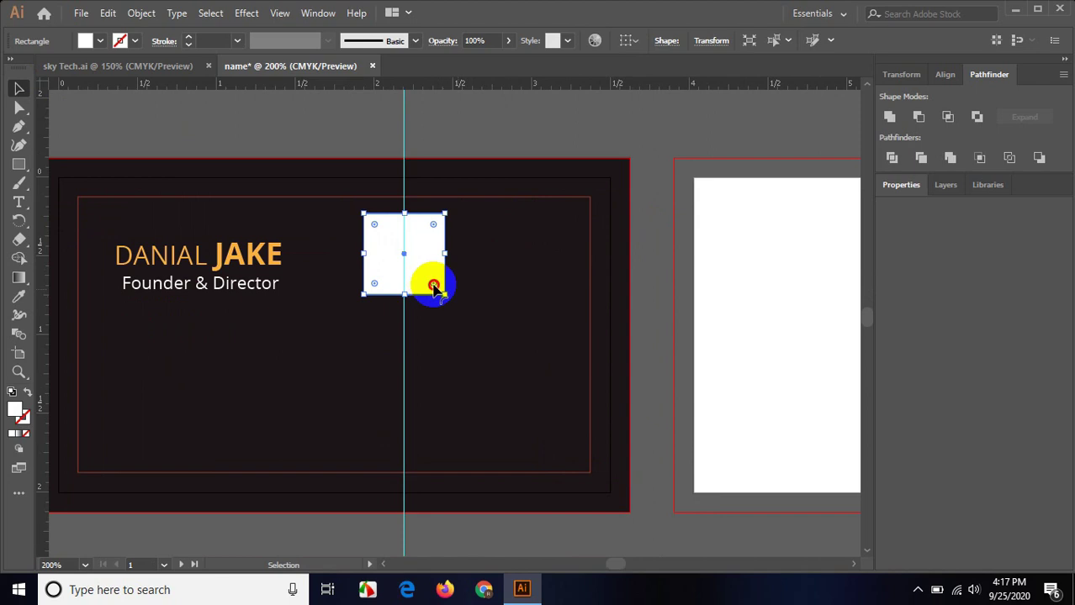
left_click_drag(433, 284, 430, 287)
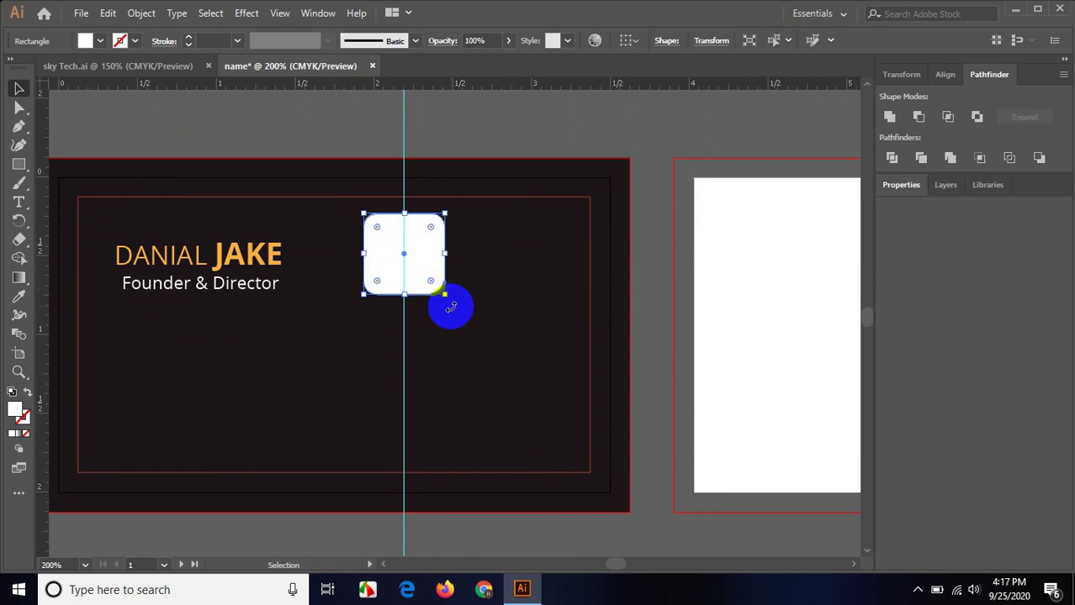
left_click(451, 313)
left_click(422, 271)
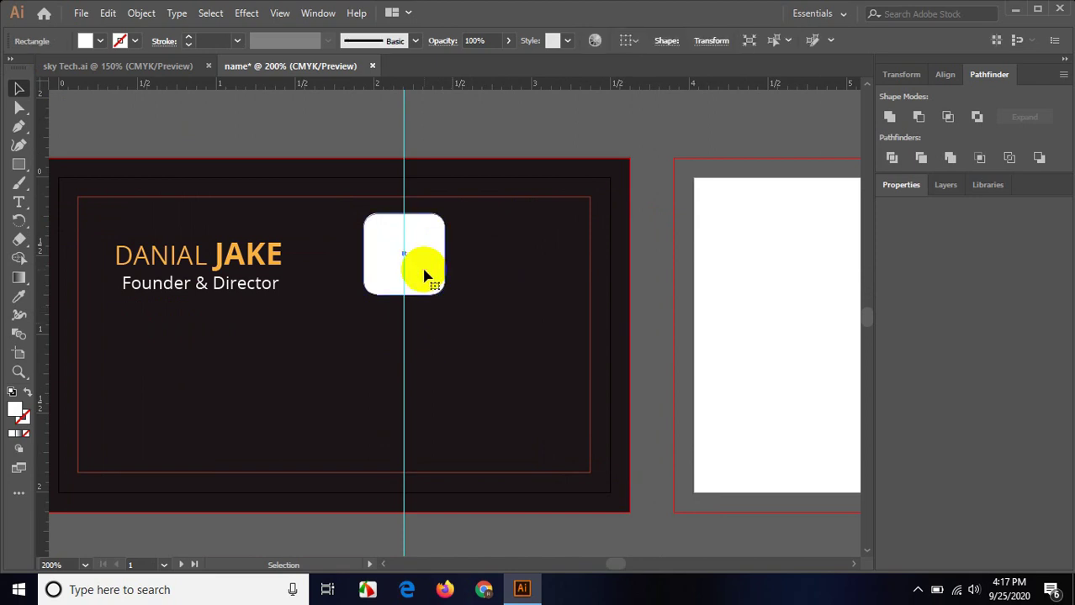
Step: Discard a stray copy and rotate the rounded square 45° into a diamond
left_click_drag(419, 238, 456, 249)
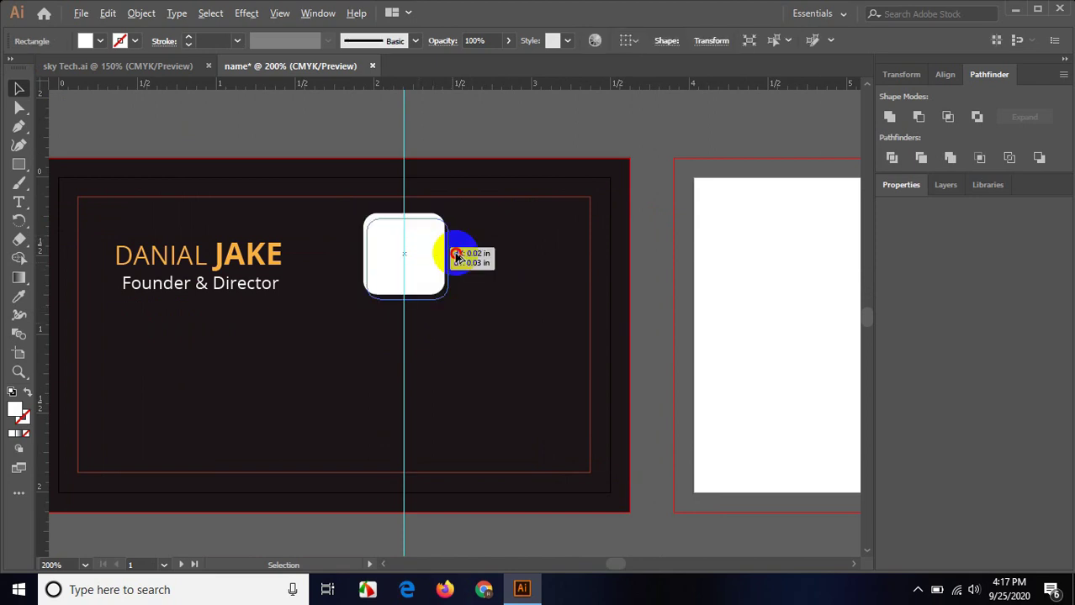
left_click_drag(457, 249, 427, 341)
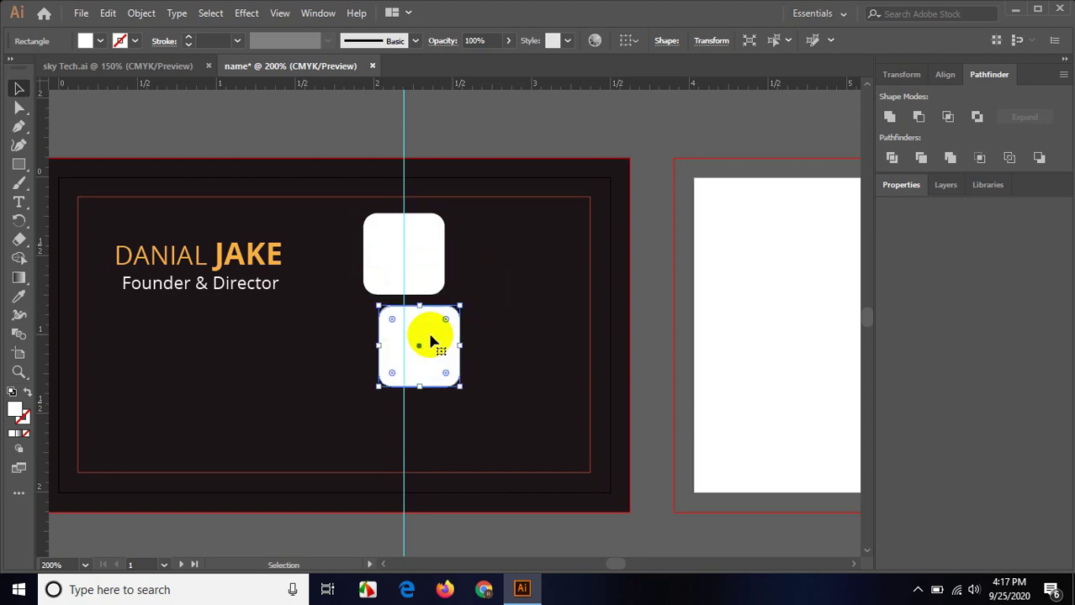
key("Delete")
left_click(423, 264)
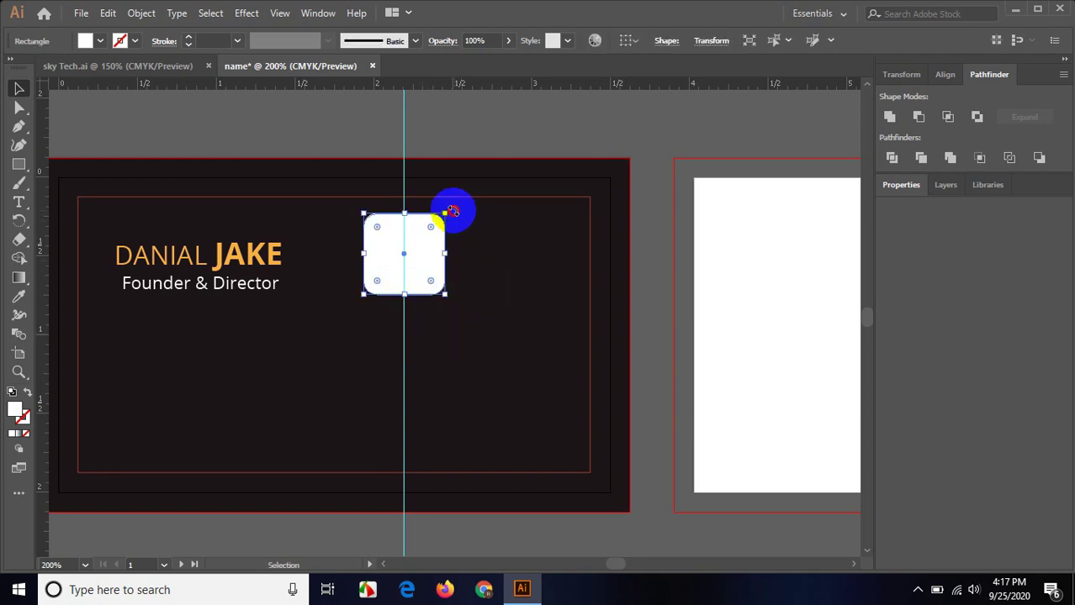
mouse_move(437, 205)
left_mouse_down()
mouse_move(406, 194)
mouse_move(450, 220)
left_mouse_up()
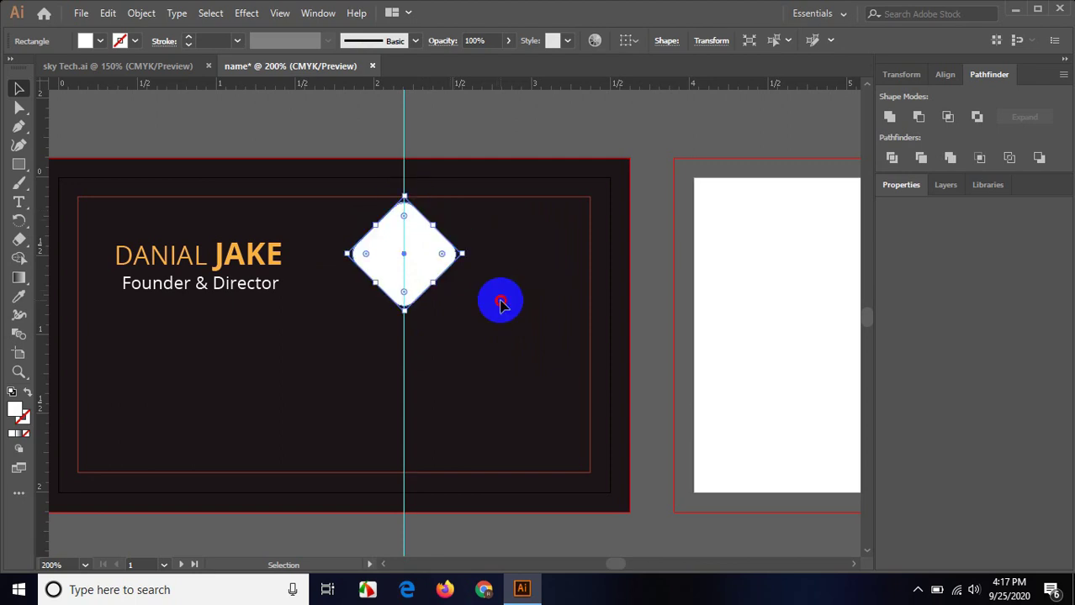
Step: Alt-drag an overlapping copy of the diamond just to its right
left_click(441, 267)
left_click(433, 250)
left_click_drag(433, 253, 459, 240)
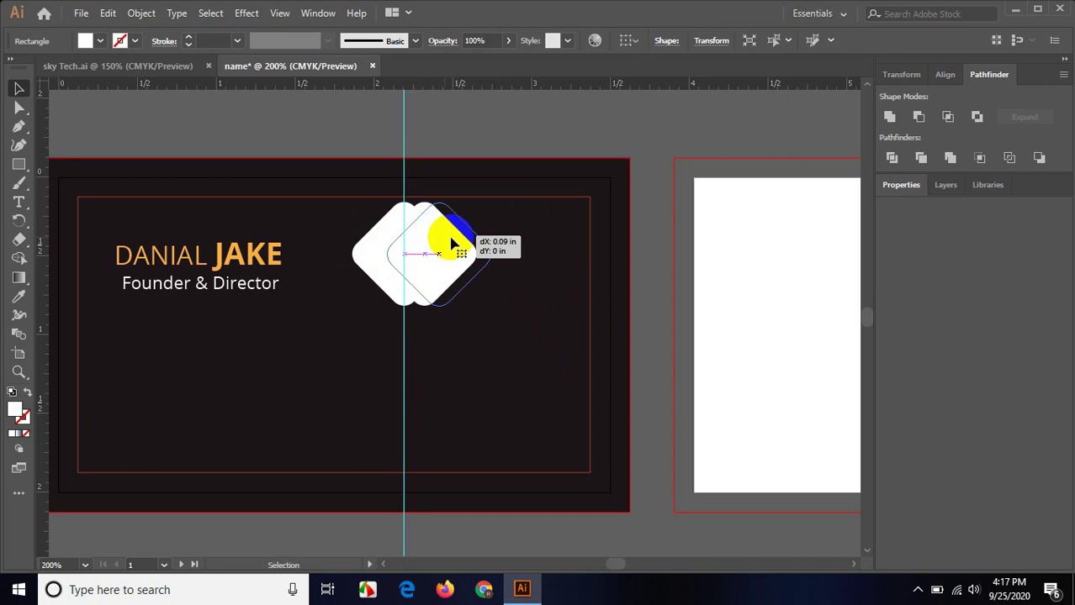
Step: Fill the left diamond with JAKE's orange using the Eyedropper
left_click(391, 240)
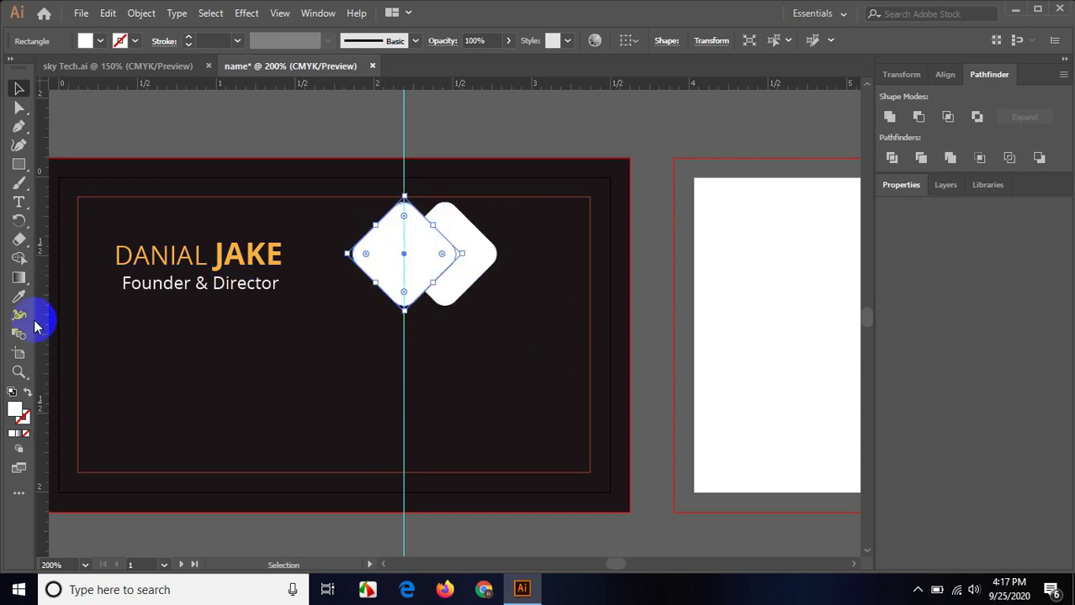
left_click(18, 296)
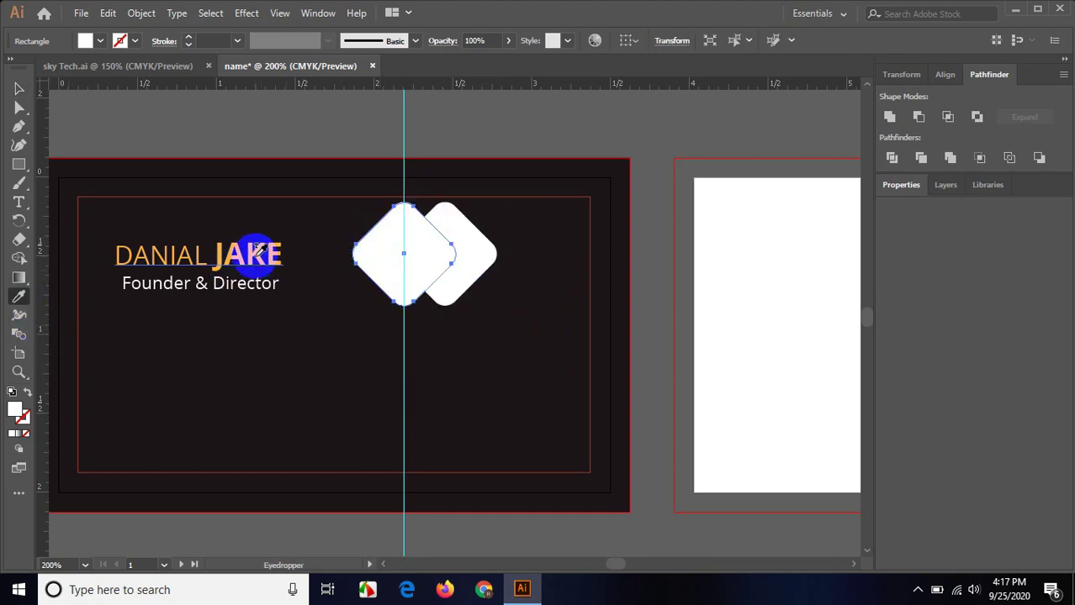
left_click(258, 251)
left_click(20, 88)
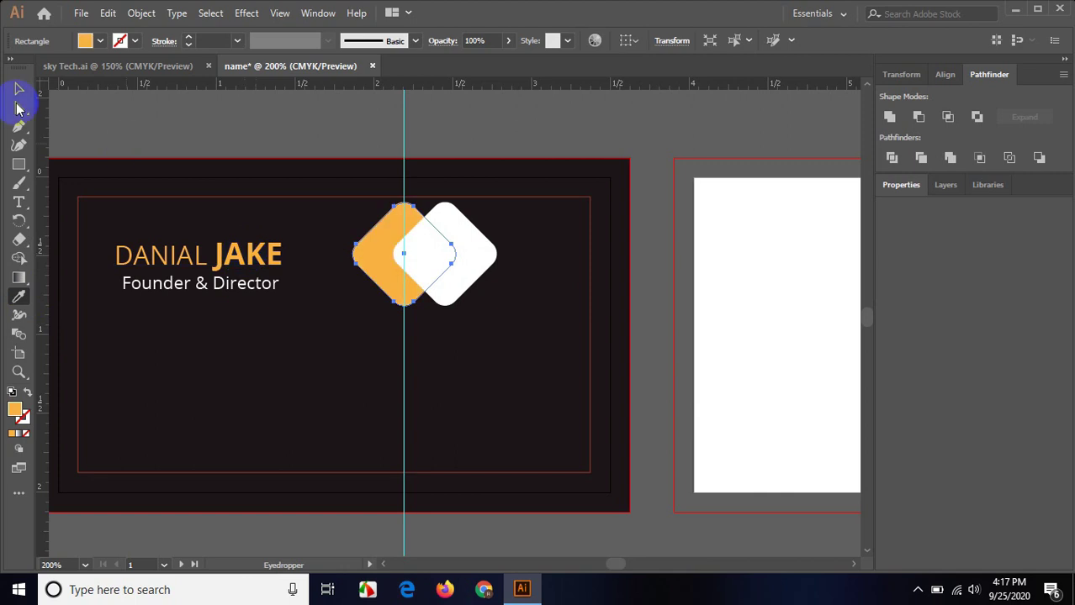
Step: Bring the orange diamond to the front and nudge the white diamond slightly left
left_click(376, 244)
left_click(381, 249)
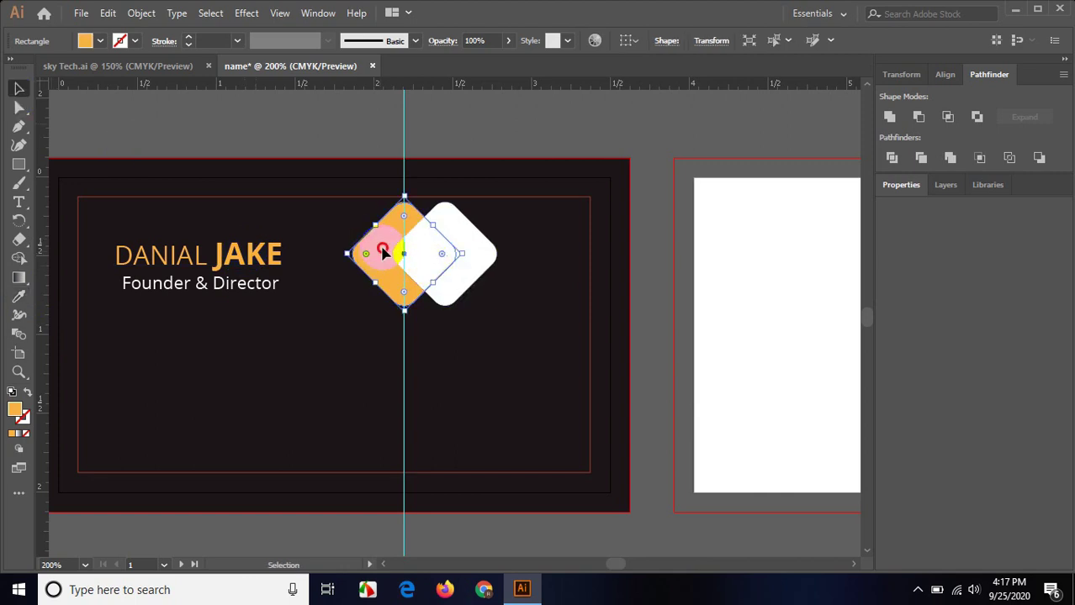
right_click(382, 252)
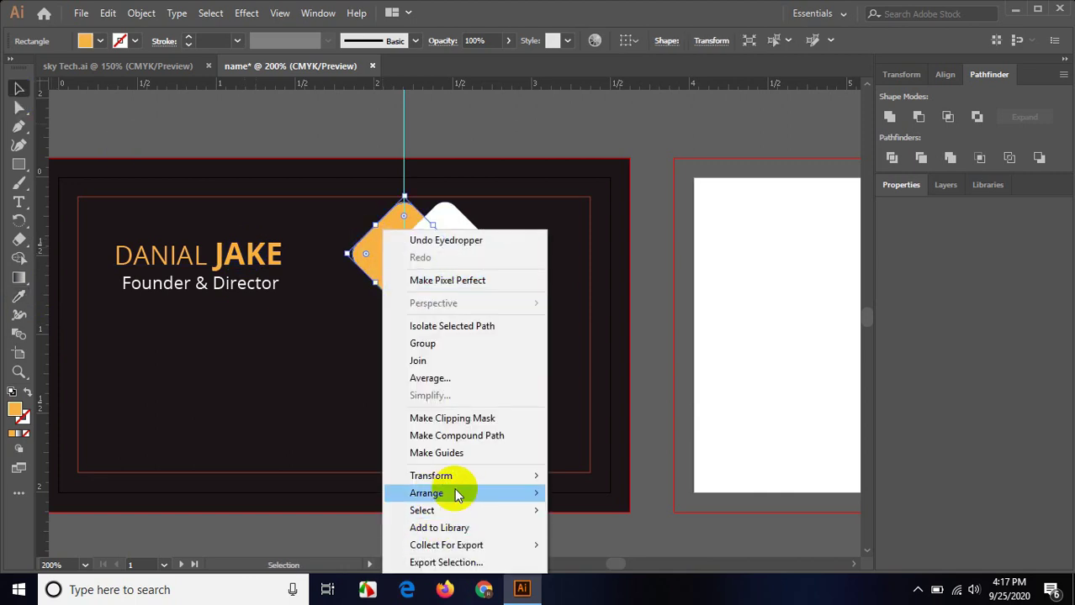
left_click(591, 494)
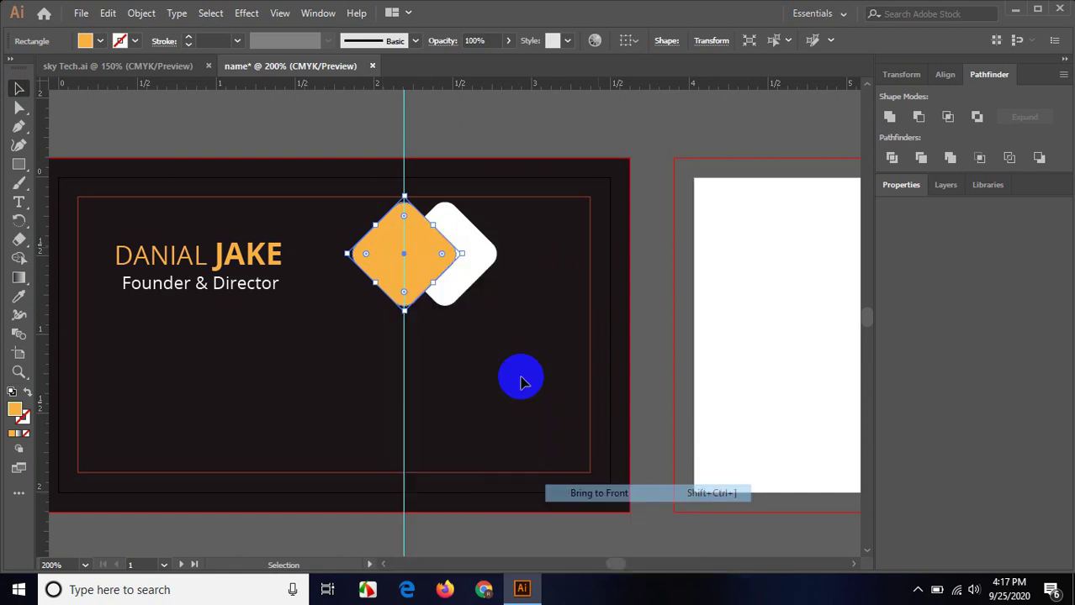
left_click(472, 322)
left_click_drag(479, 253, 474, 263)
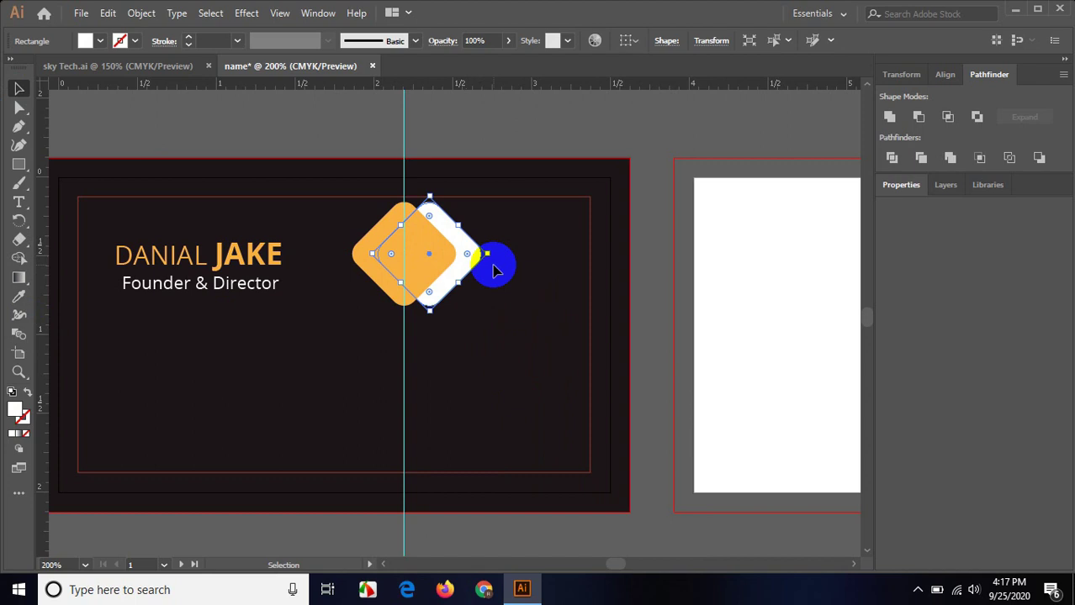
left_click_drag(495, 270, 496, 305)
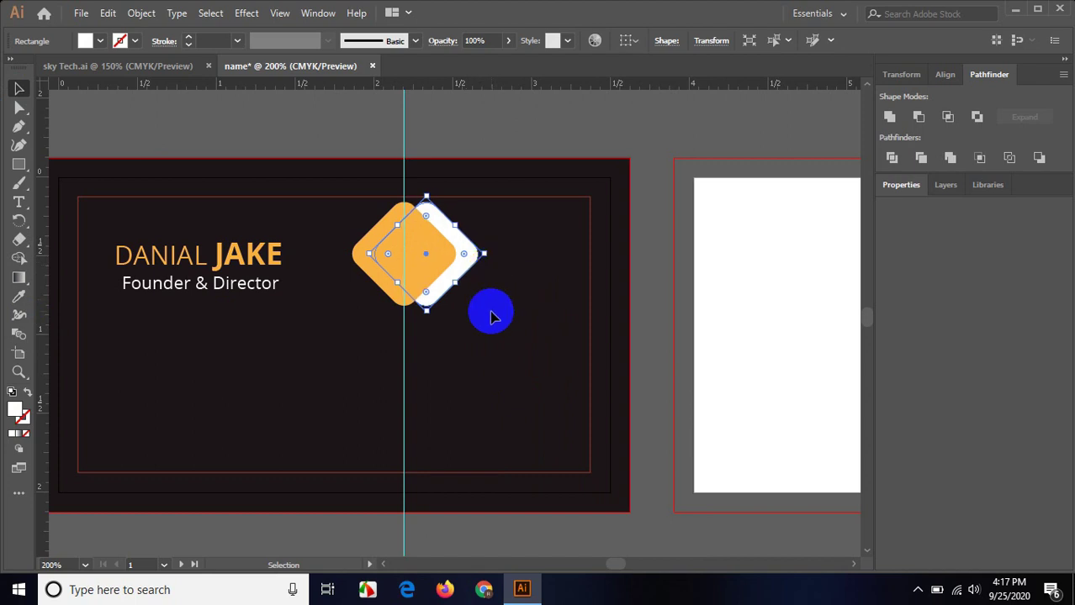
left_click(490, 305)
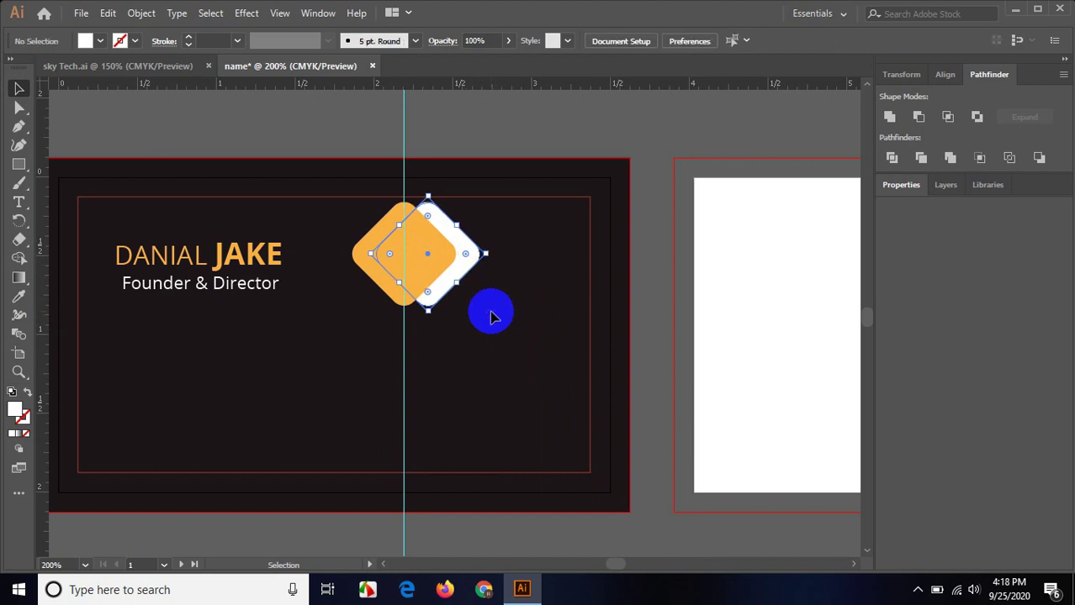
Step: Replace the vertical guide with a horizontal guide through the diamonds' centre
left_click_drag(391, 345, 425, 374)
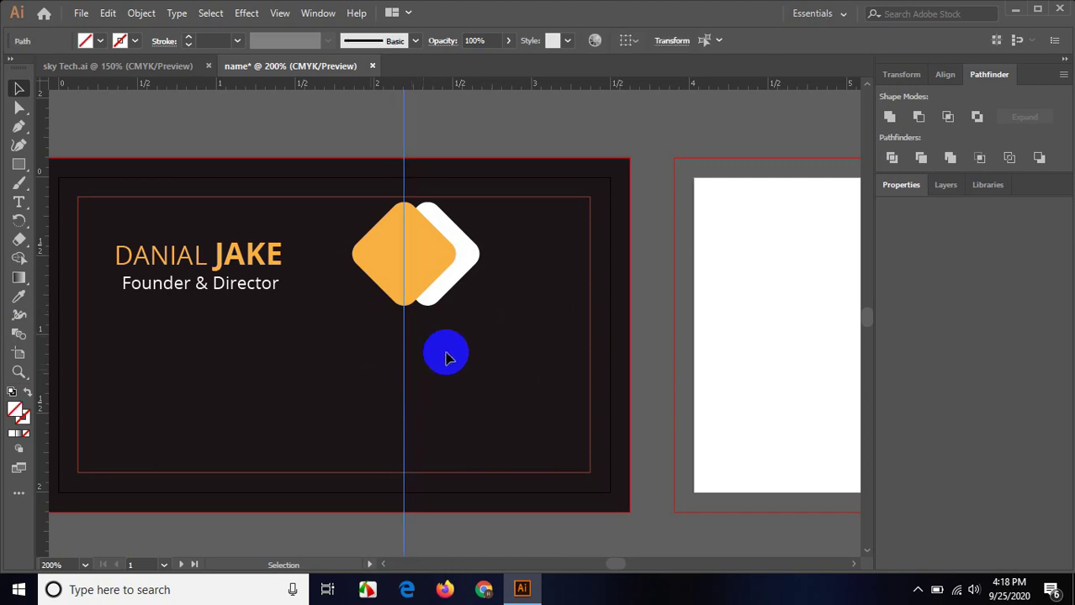
key("Delete")
left_click_drag(459, 334, 385, 272)
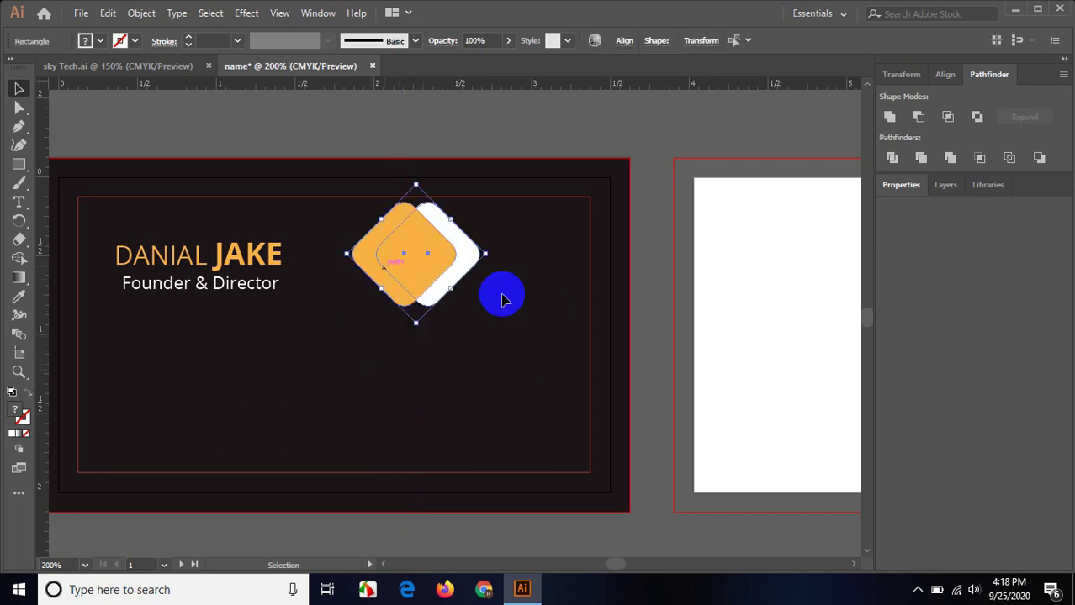
left_click_drag(501, 97, 516, 258)
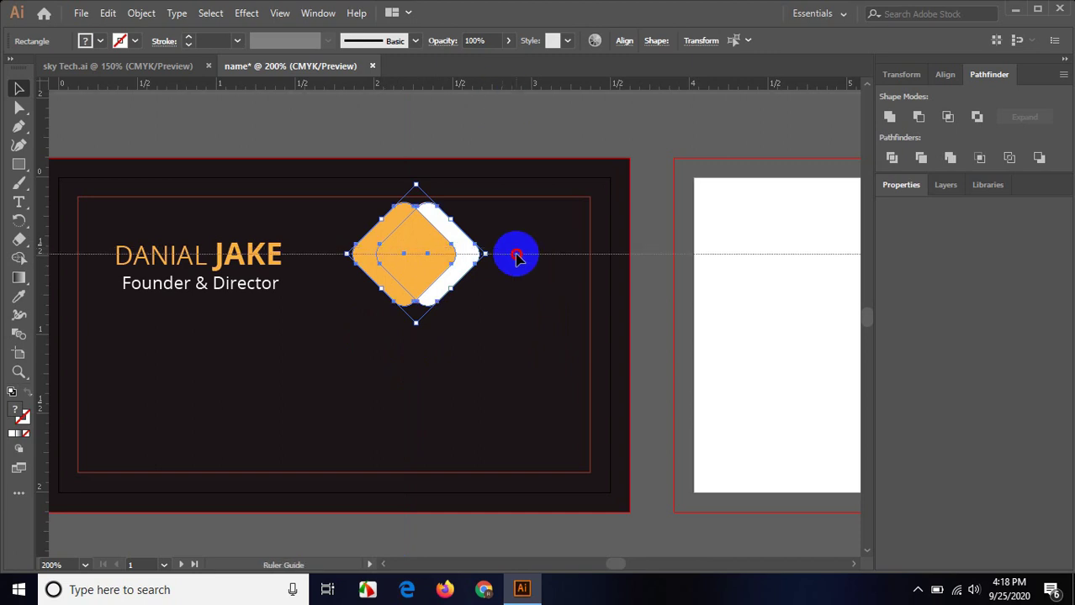
left_click_drag(496, 317, 447, 300)
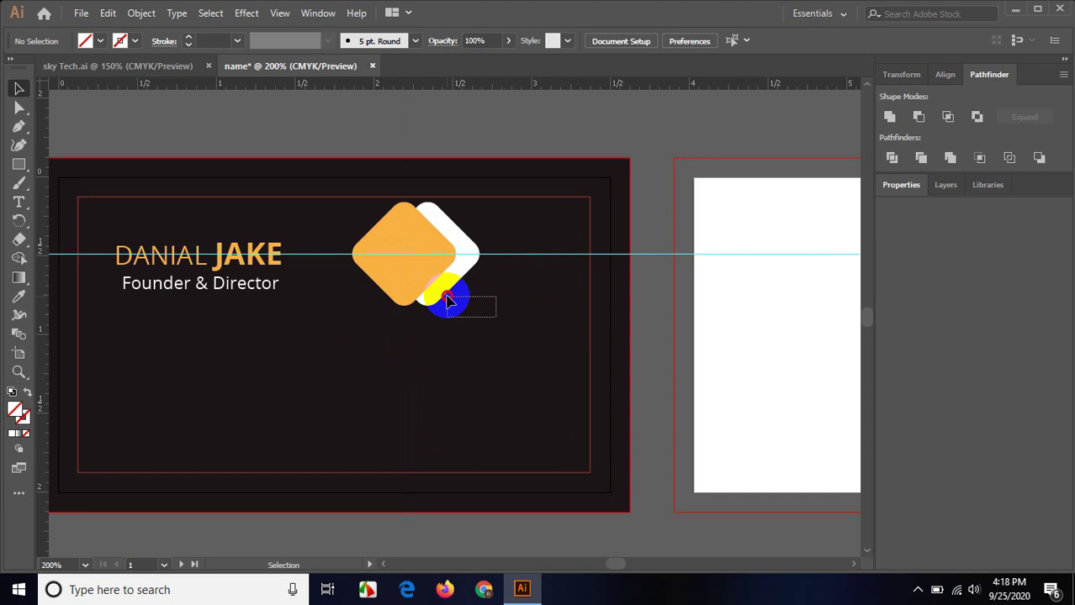
left_click_drag(447, 300, 539, 292)
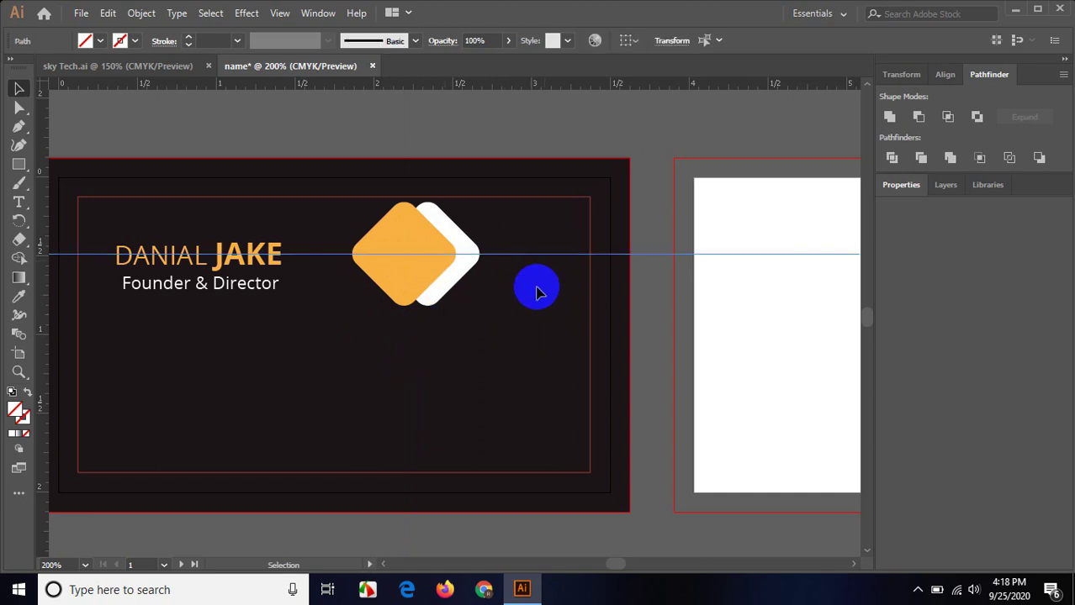
left_click(395, 250)
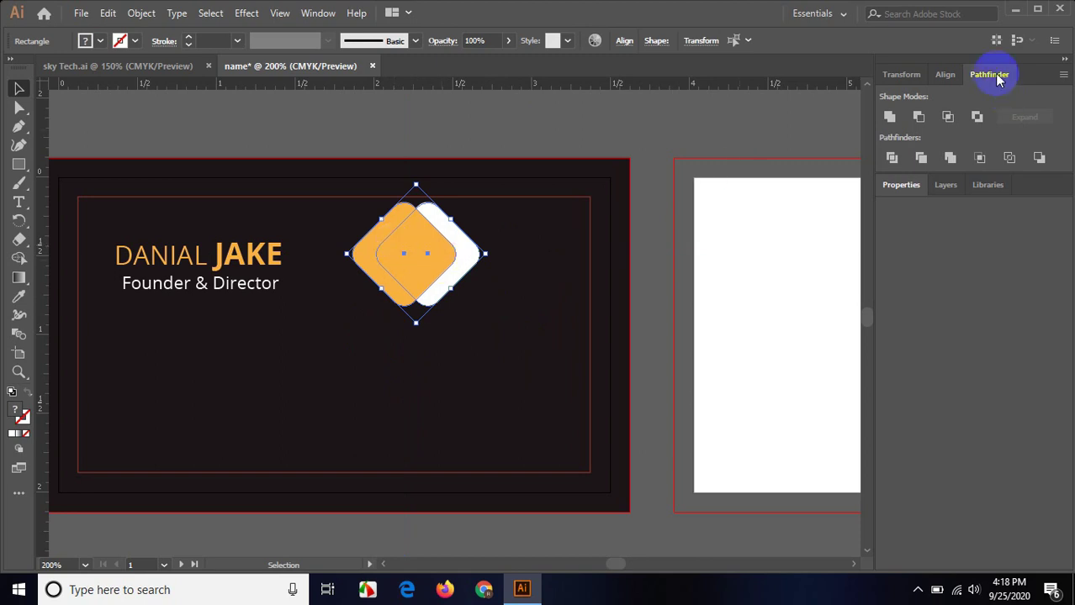
Step: Divide the overlapping diamonds with Pathfinder, ungroup them and delete the middle piece
left_click(892, 159)
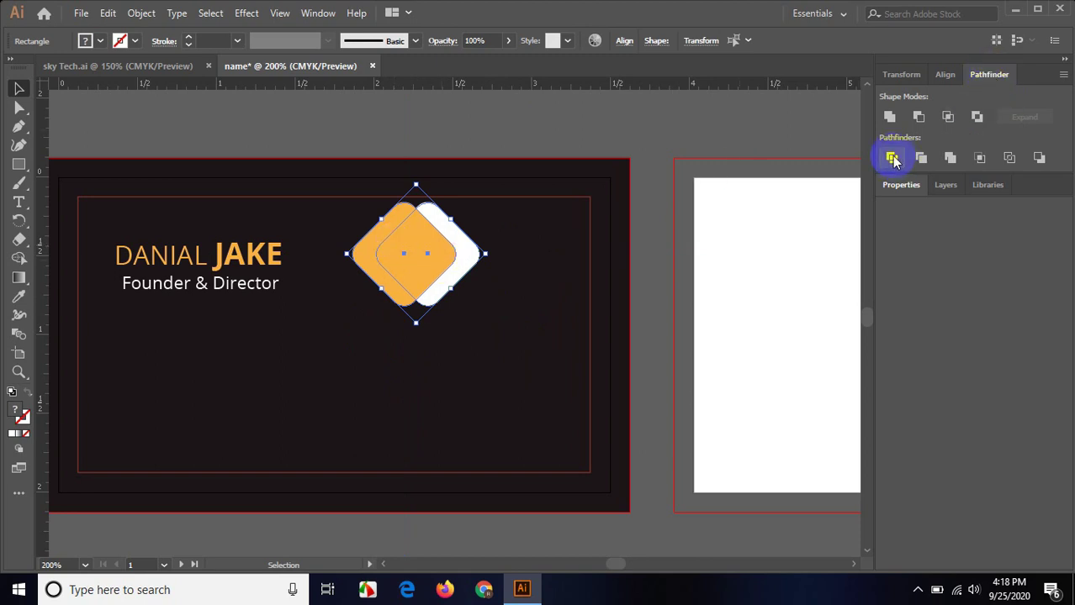
right_click(419, 239)
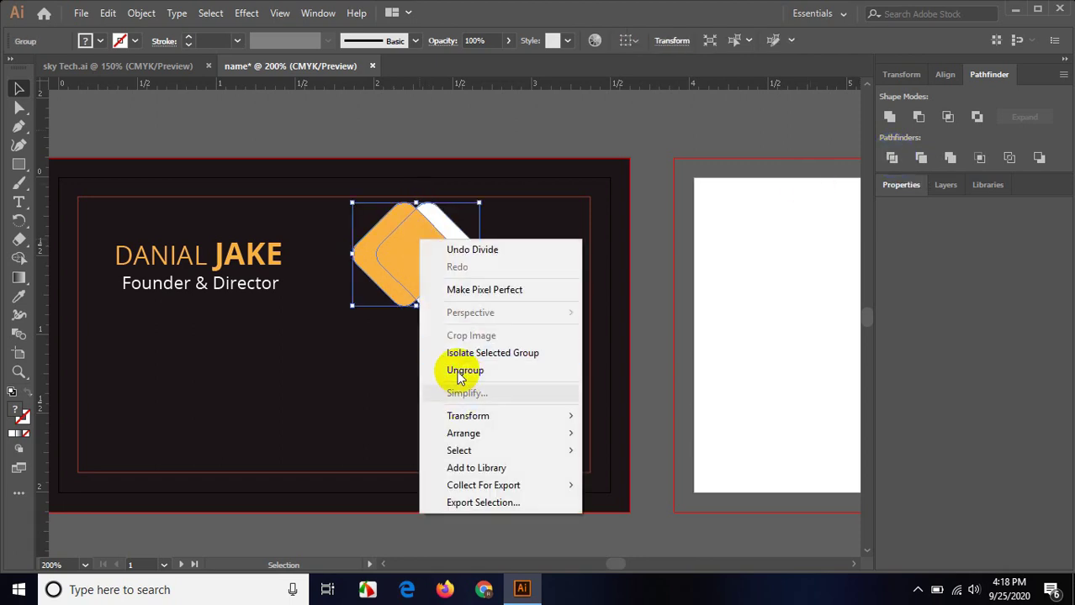
left_click(458, 371)
left_click(414, 263)
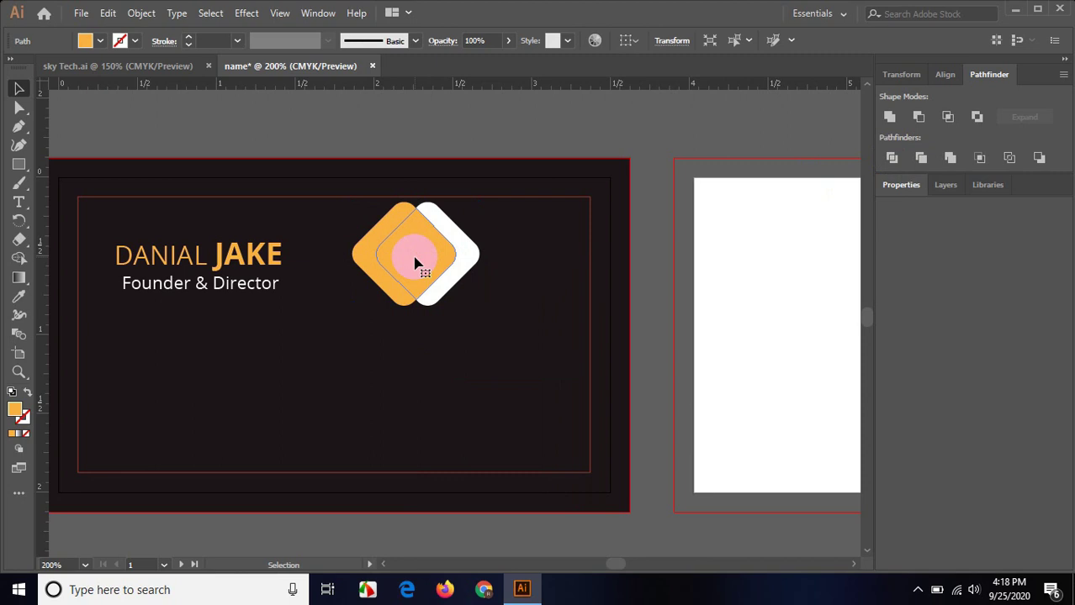
key("Delete")
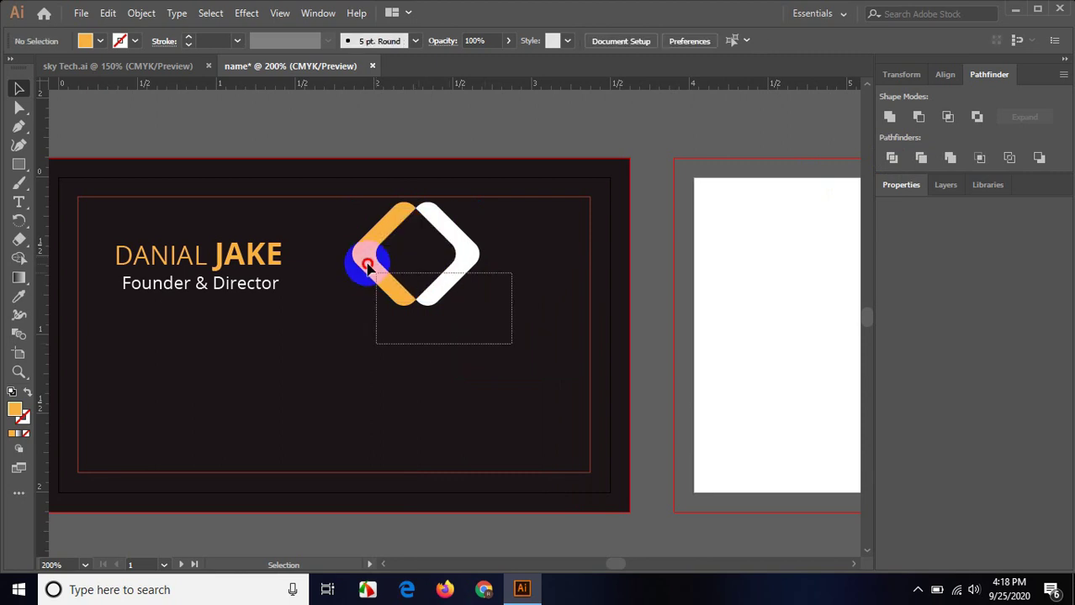
Step: Group the remaining logo pieces and scale the group down to about 0.42 in wide
left_click_drag(482, 345, 379, 256)
right_click(460, 256)
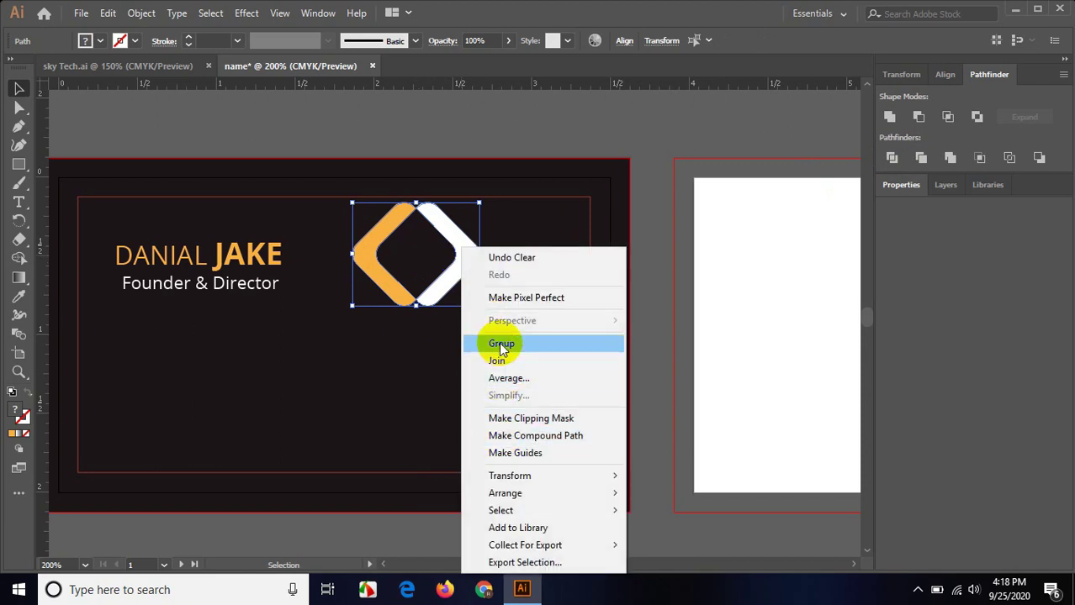
left_click(498, 342)
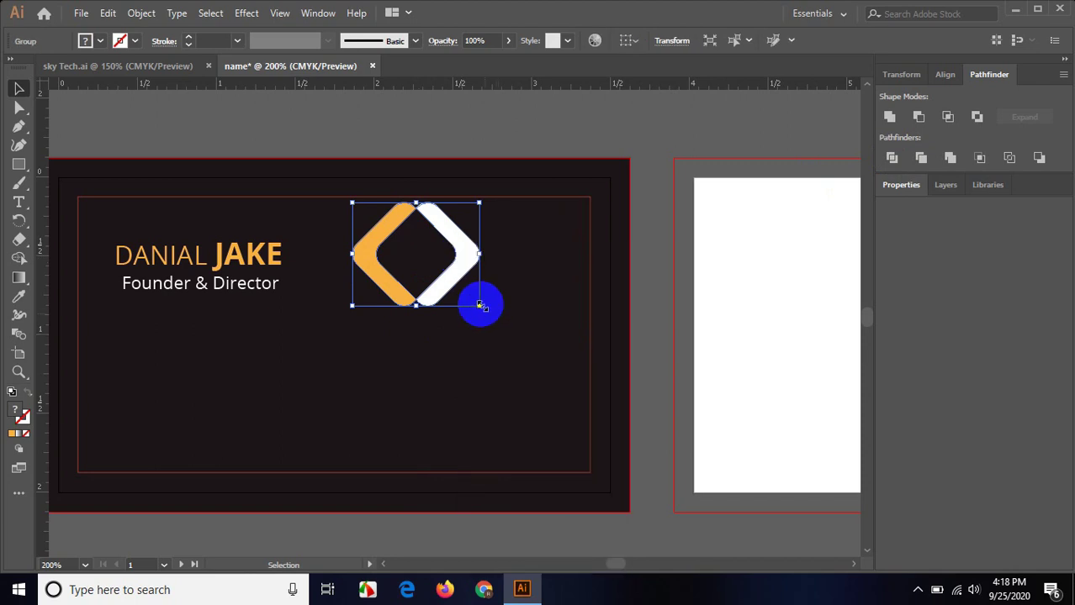
left_click_drag(480, 305, 470, 313)
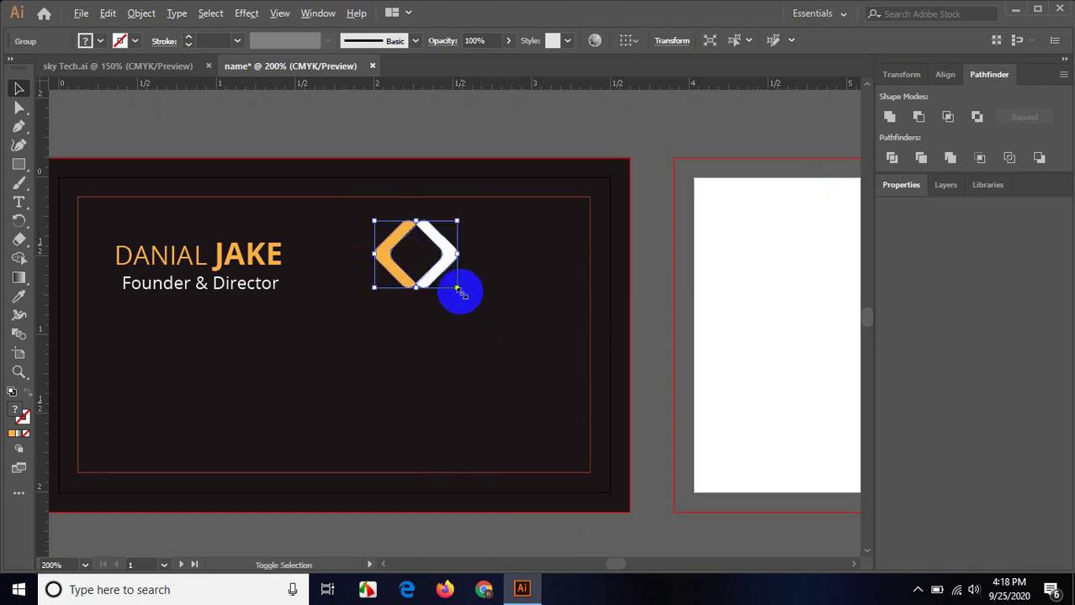
left_click_drag(456, 288, 422, 275)
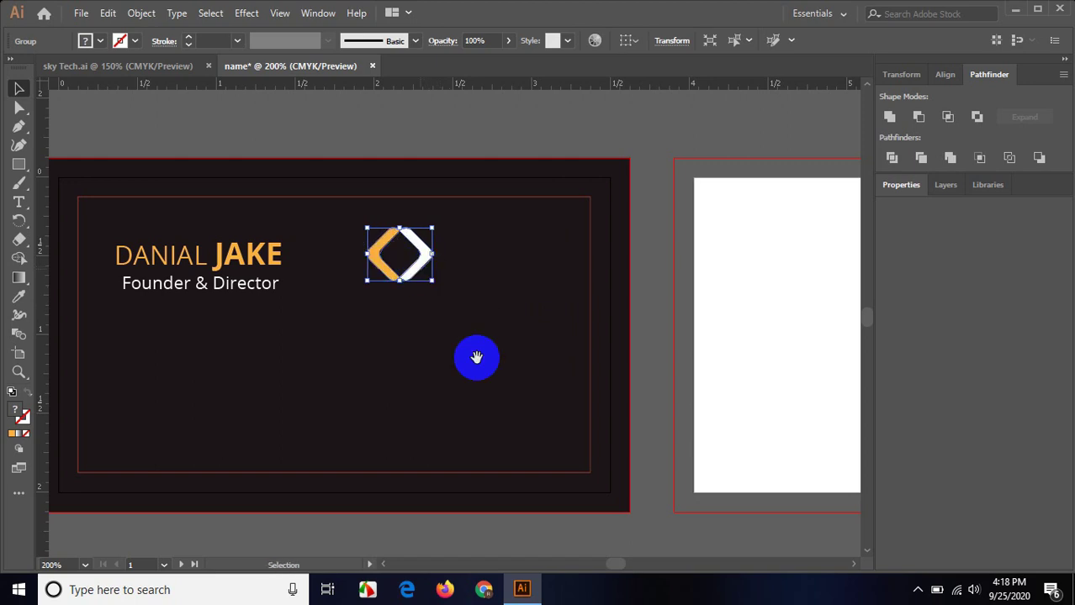
Step: Add a 12 pt text line beside the logo in the logo's orange
scroll(383, 354, "up", 1)
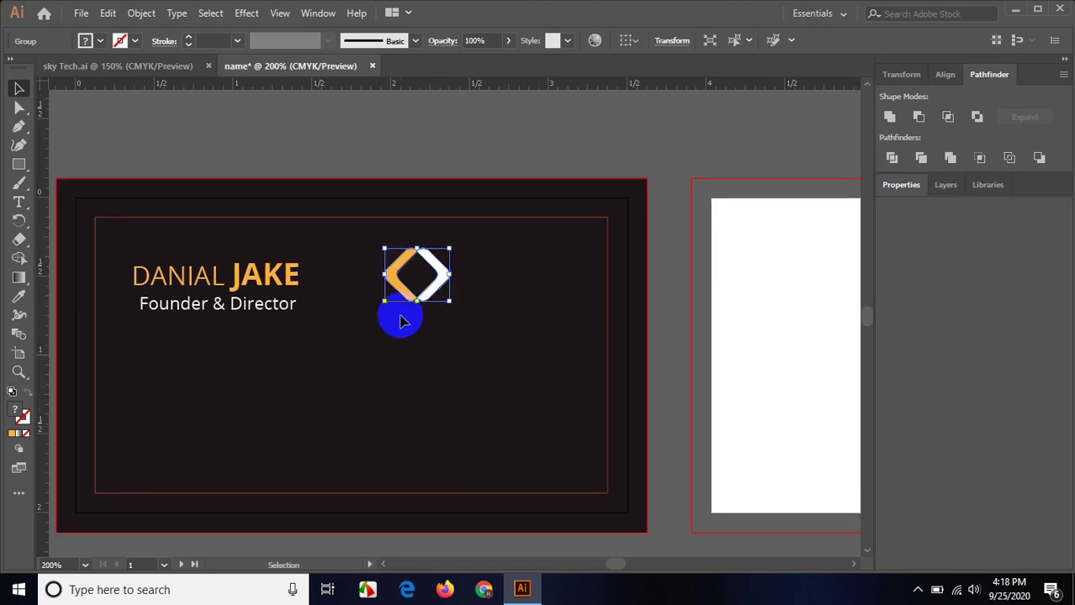
key("Left")
key("Left")
key("Left")
key("Left")
key("Left")
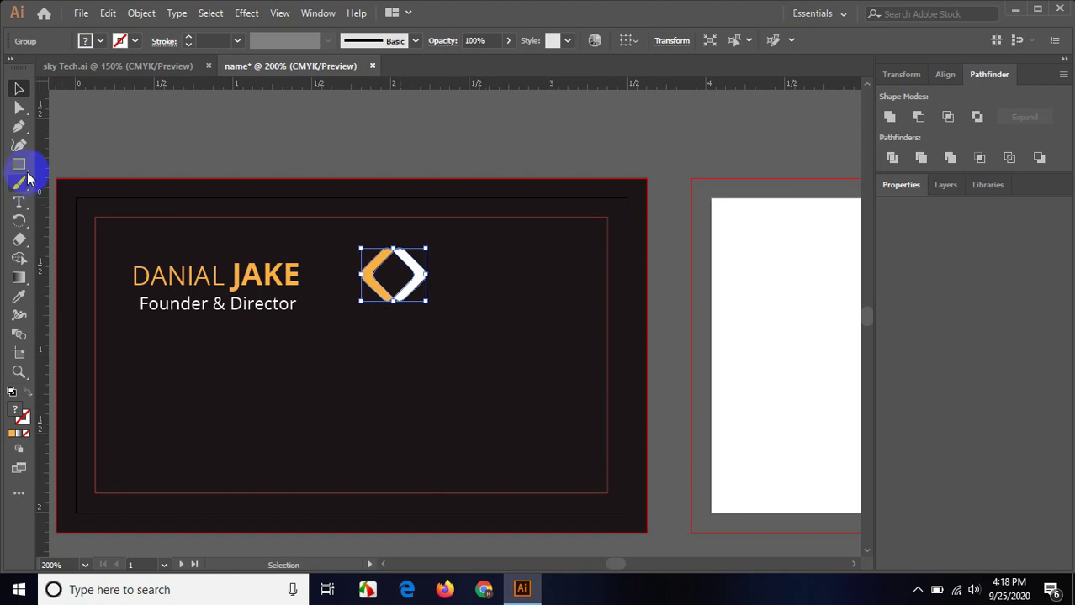
left_click(19, 206)
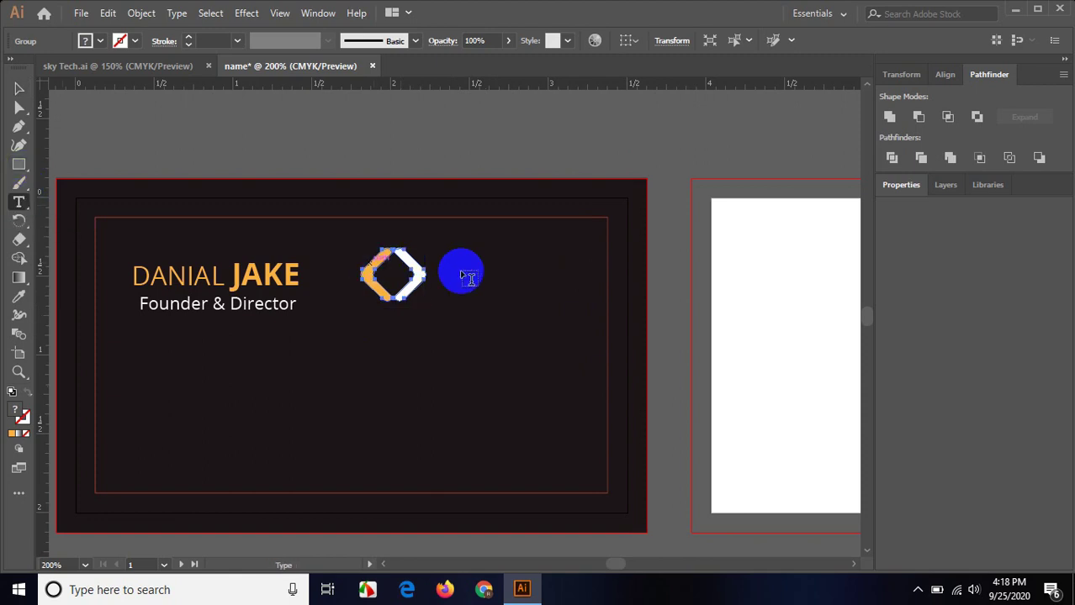
left_click(462, 277)
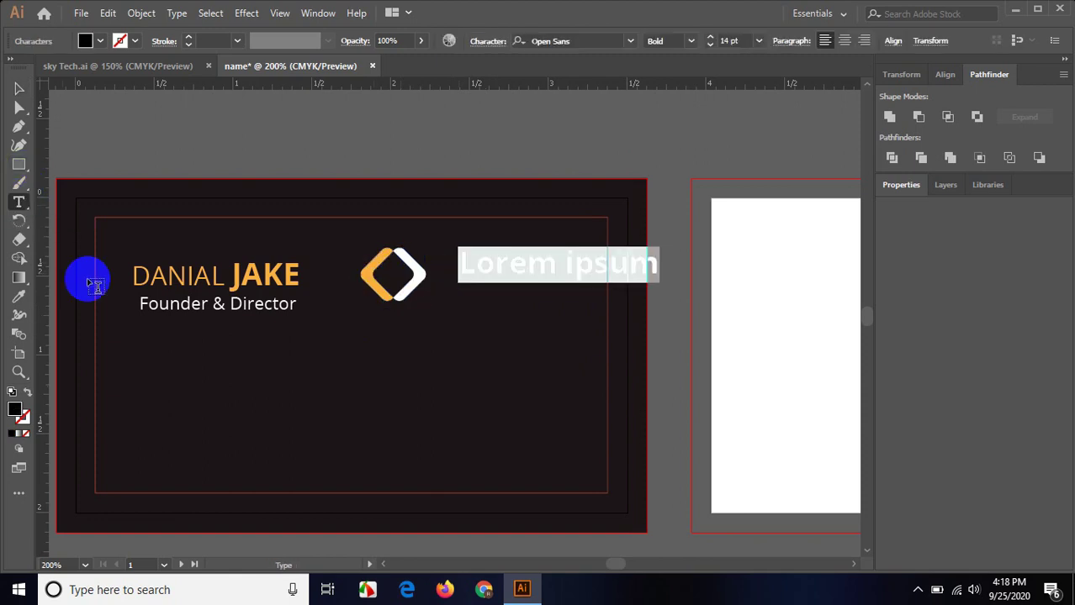
left_click(19, 296)
left_click(370, 273)
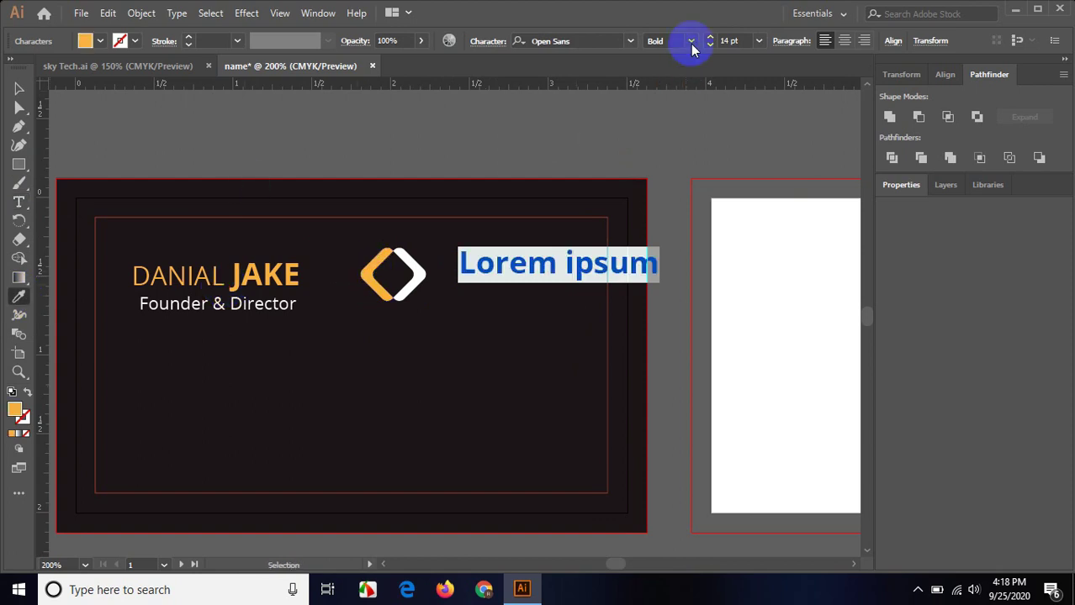
left_click(757, 40)
left_click(778, 183)
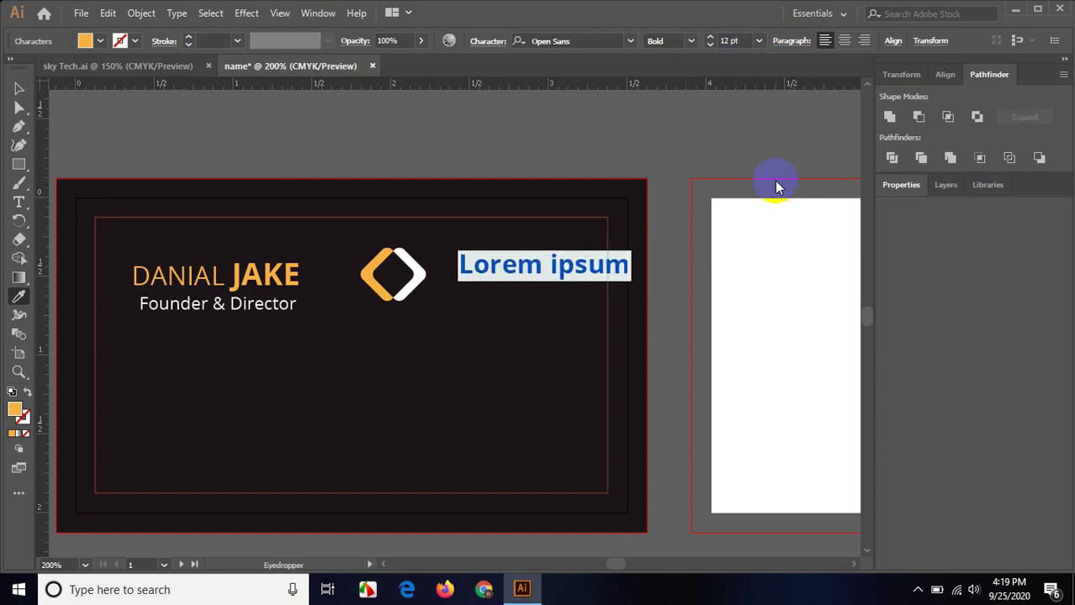
Step: Replace the placeholder with 'Sky Tech' and nudge it slightly left
left_click(18, 90)
left_click(20, 204)
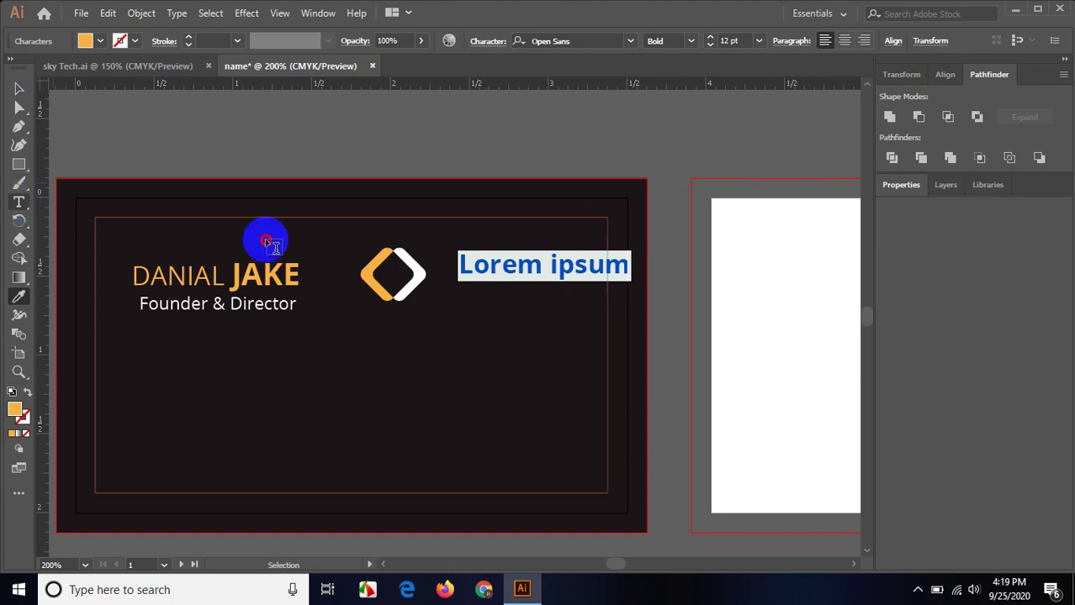
left_click(461, 252)
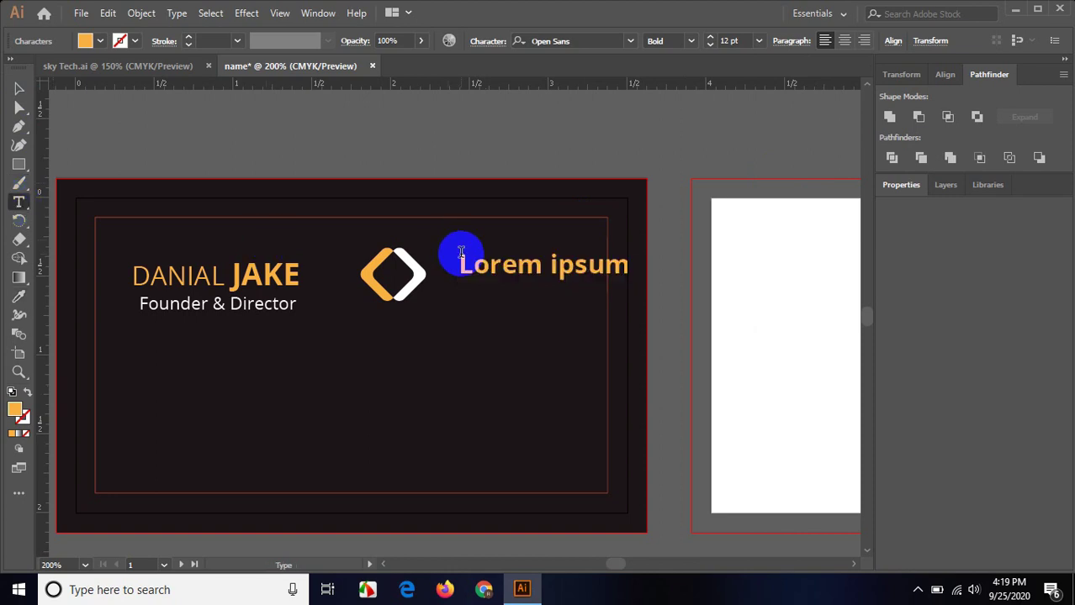
key("Delete")
key("Delete")
key("Delete")
key("Delete")
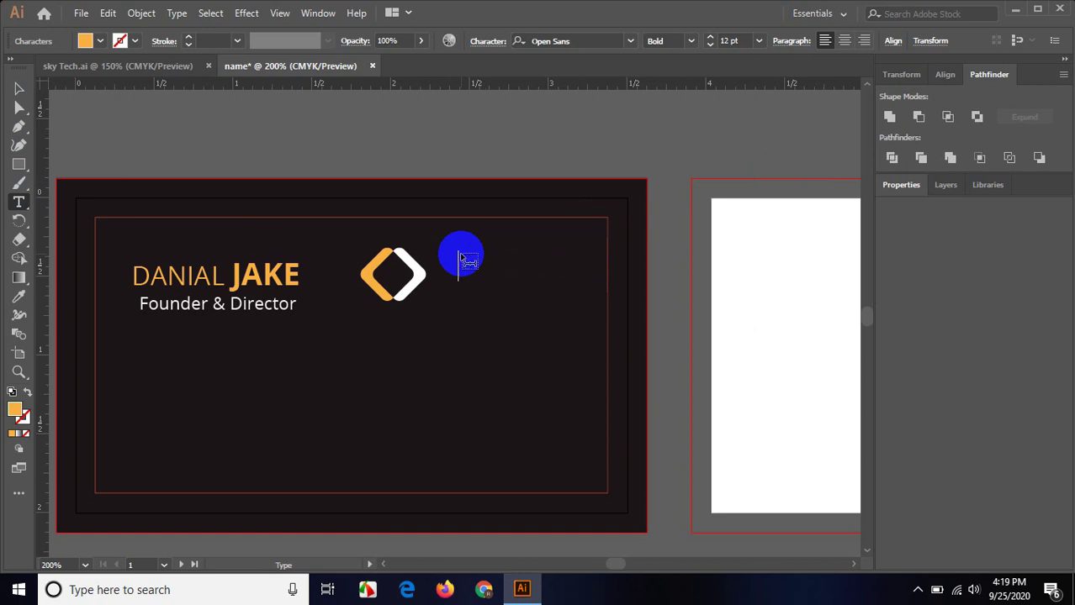
type("Sk")
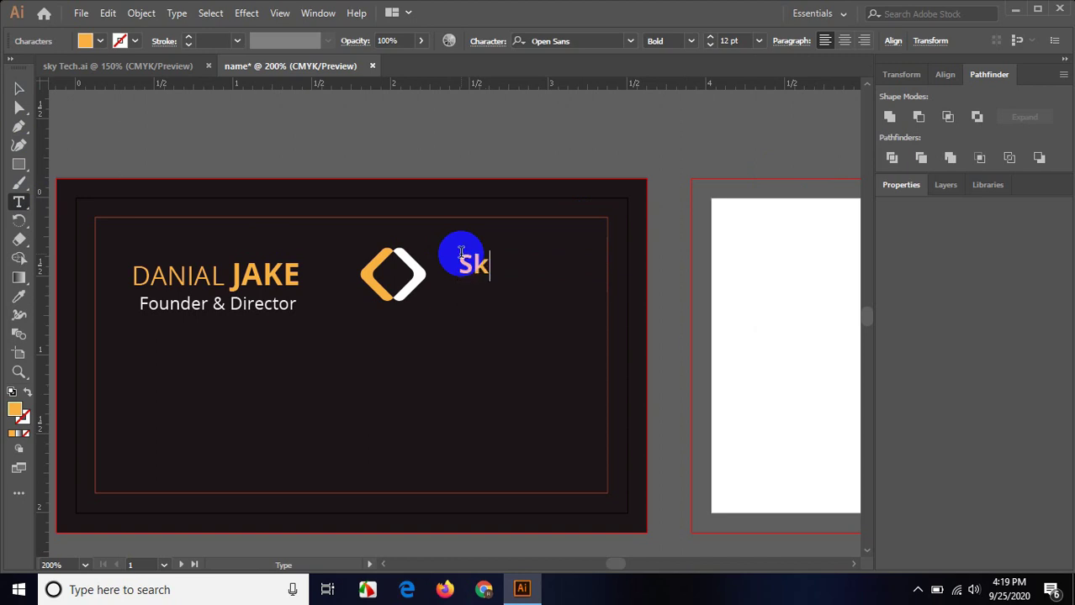
type("y Tech")
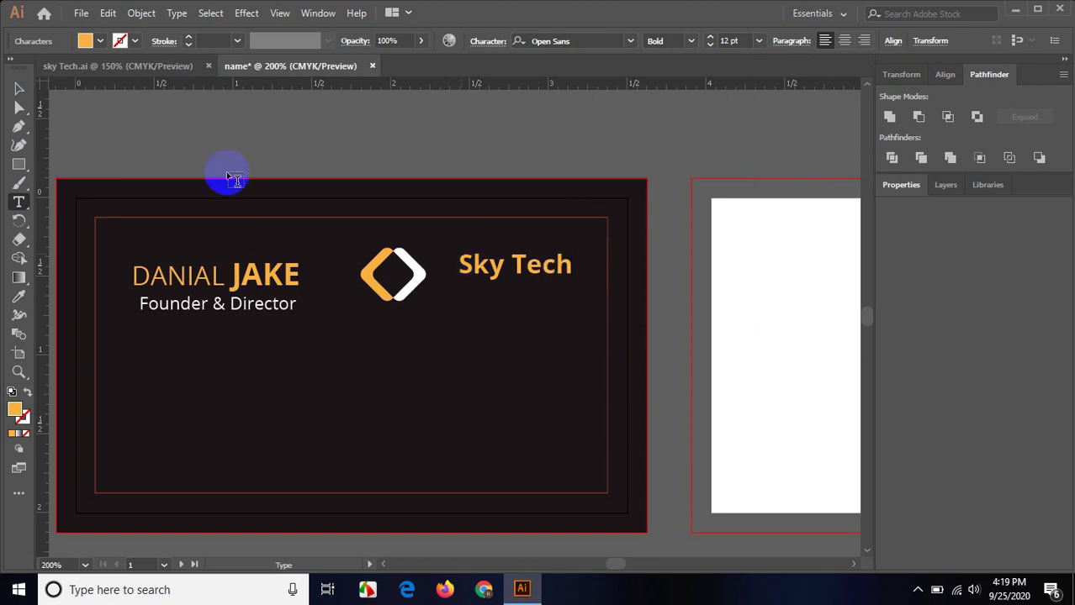
left_click(18, 88)
left_click_drag(468, 264, 454, 271)
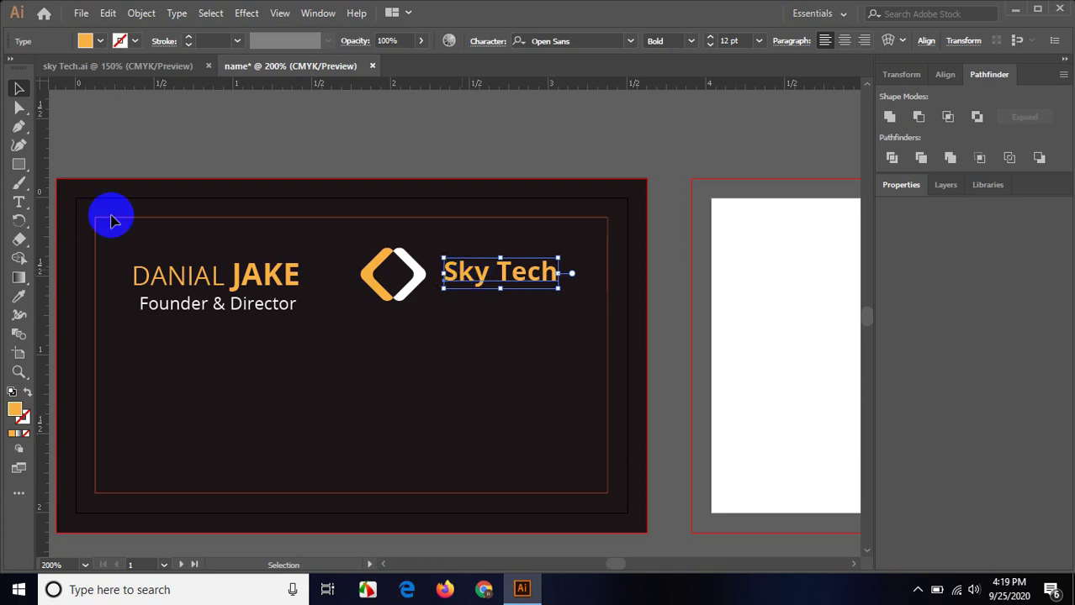
Step: Set the word 'Sky' to 14 pt and shift the Sky Tech text slightly right
left_click(19, 201)
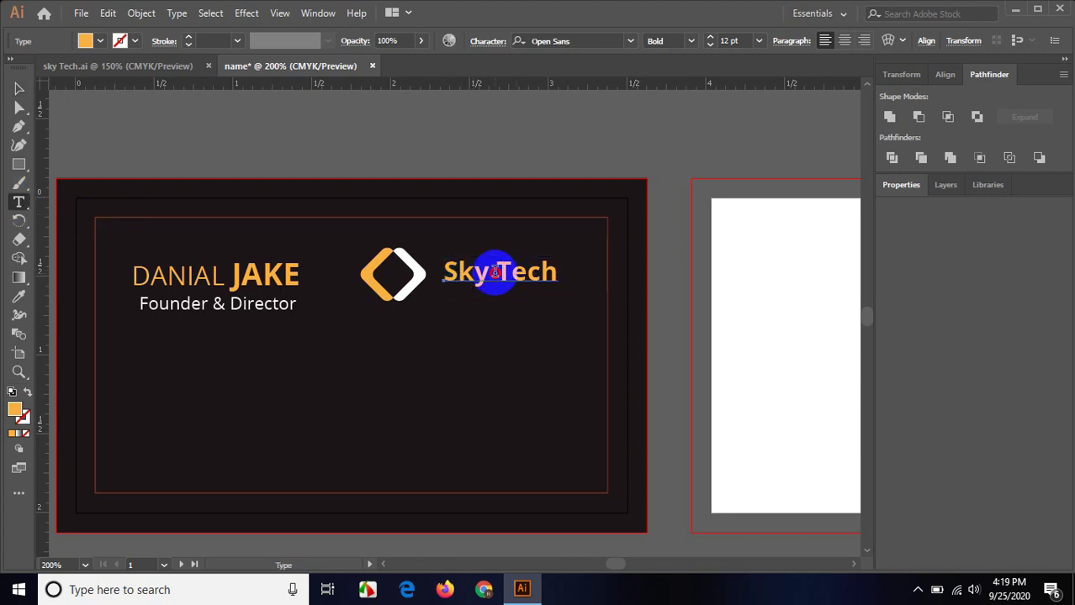
double_click(463, 270)
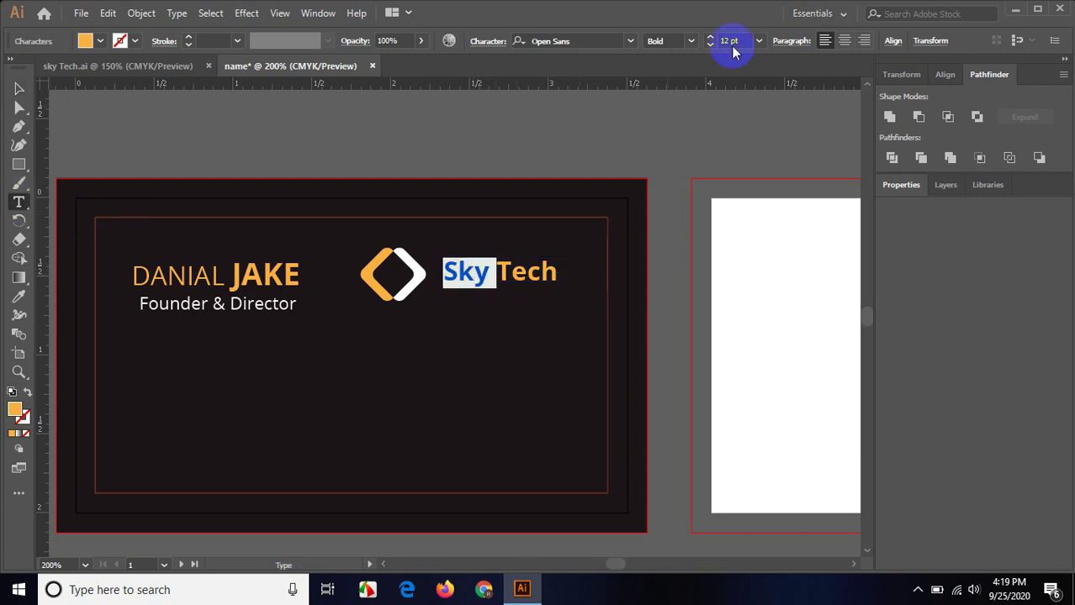
left_click(758, 41)
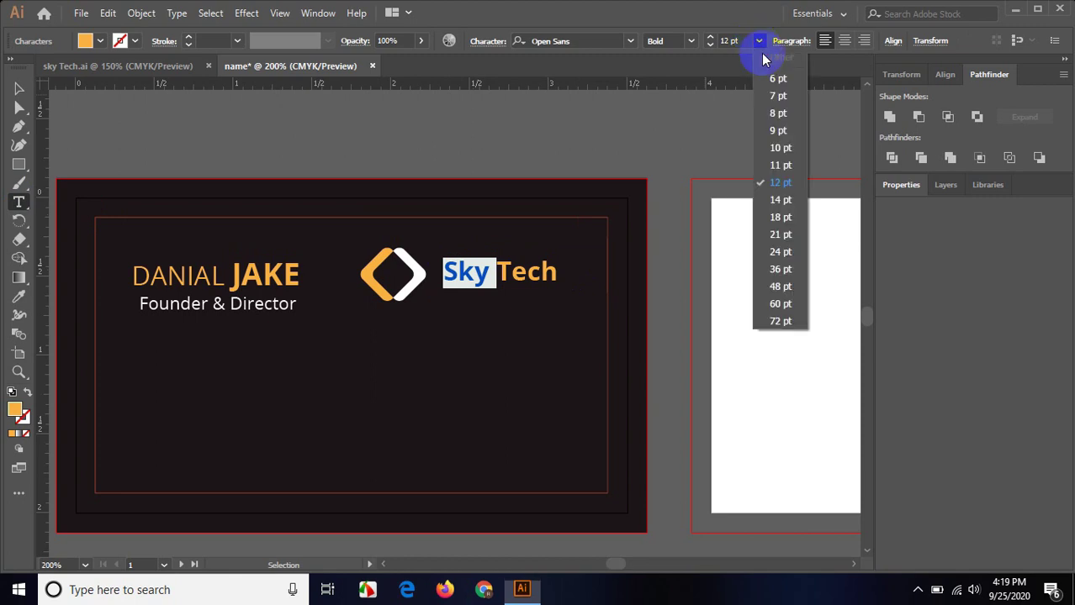
left_click(781, 200)
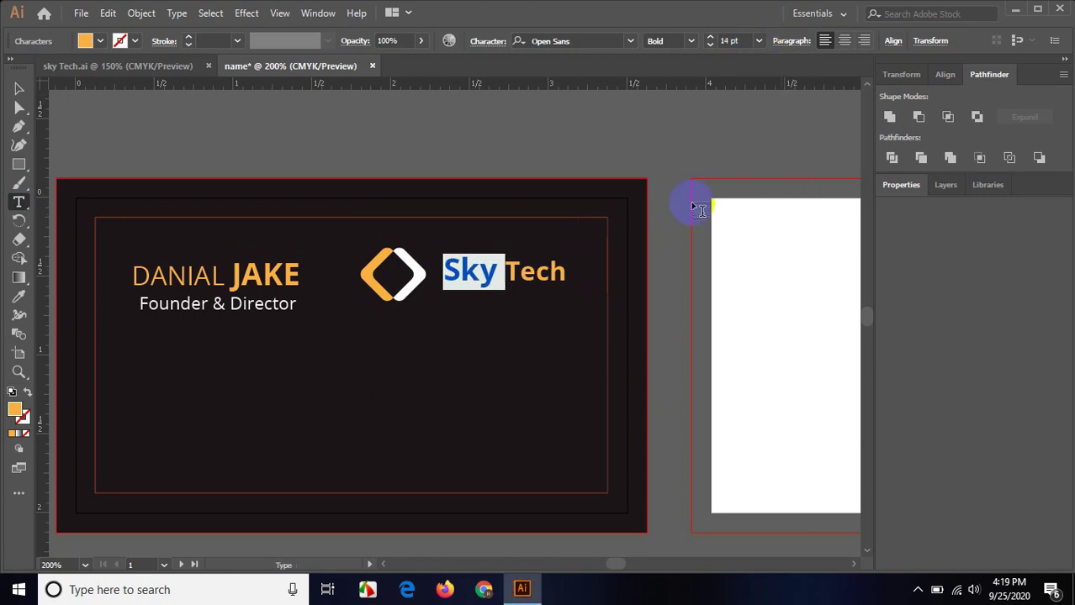
left_click(18, 88)
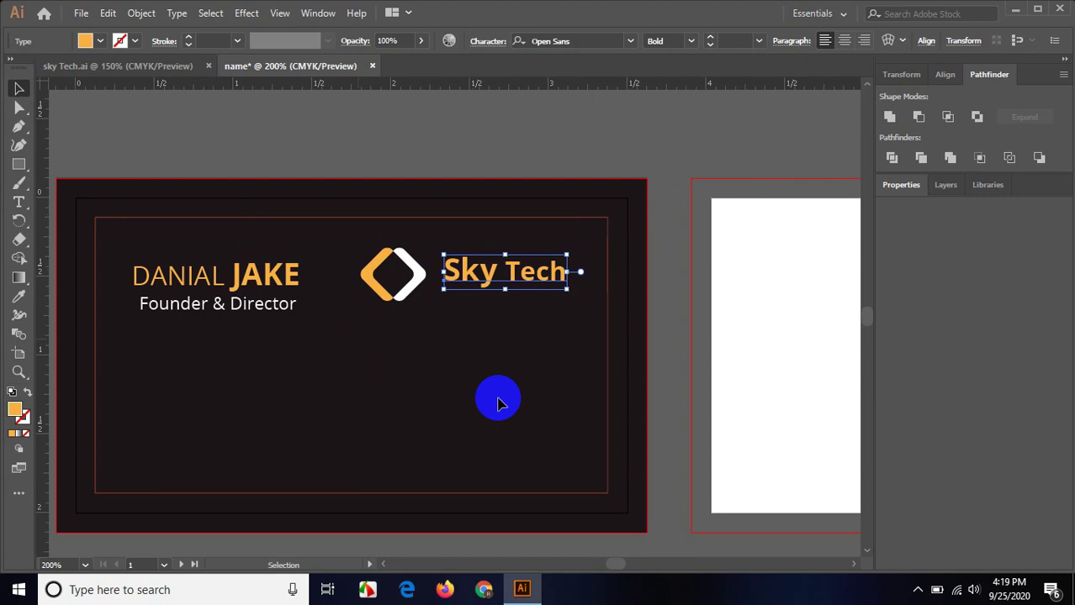
left_click_drag(483, 280, 490, 280)
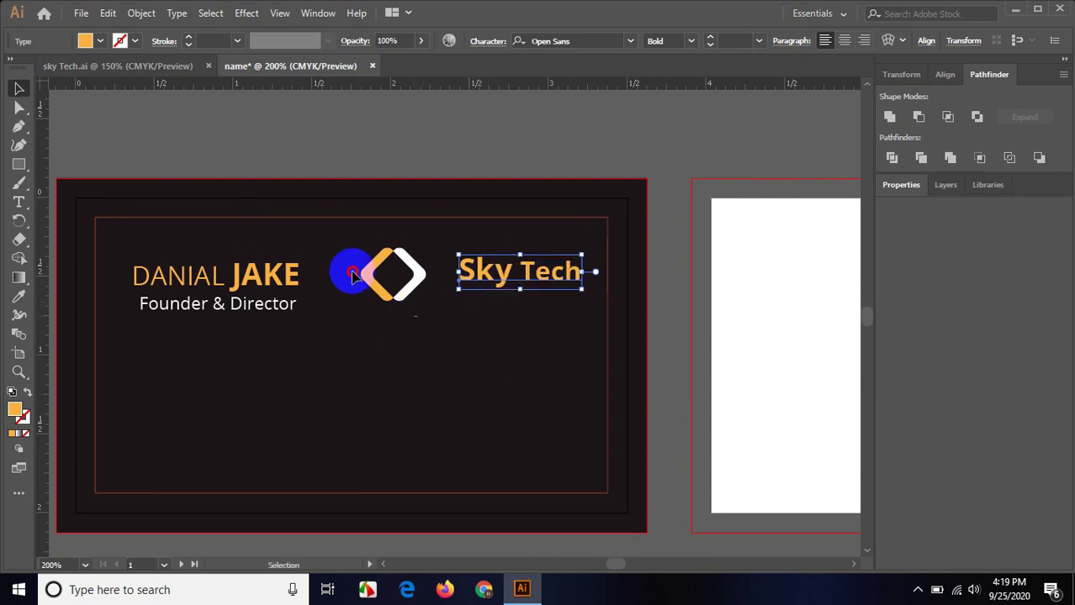
Step: Shrink the diamond logo and move it right beside Sky Tech
left_click(375, 286)
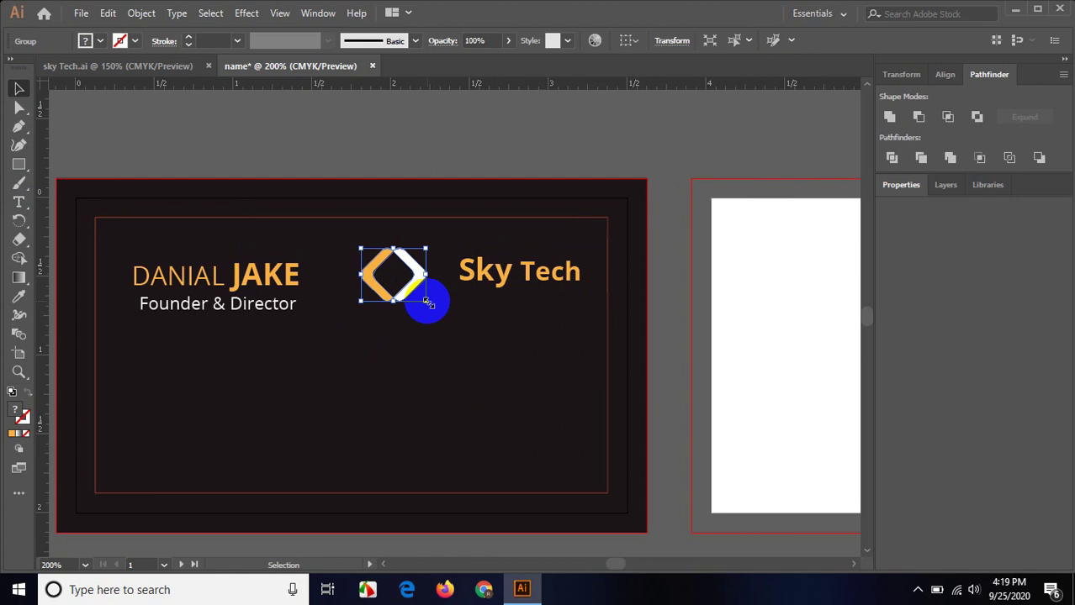
left_click_drag(427, 301, 419, 295)
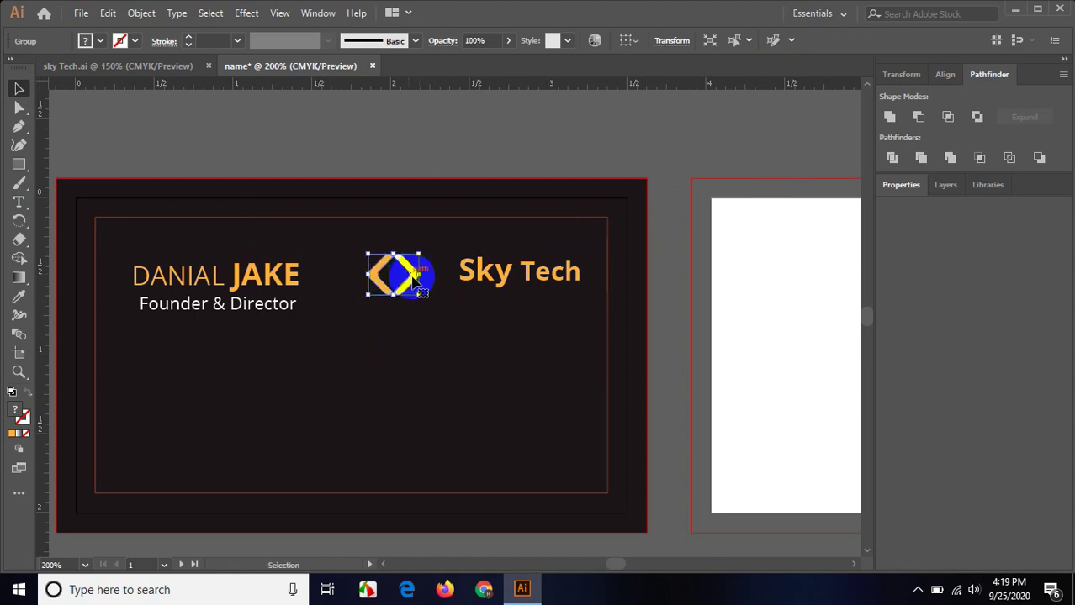
left_click_drag(416, 280, 449, 287)
left_click(367, 429)
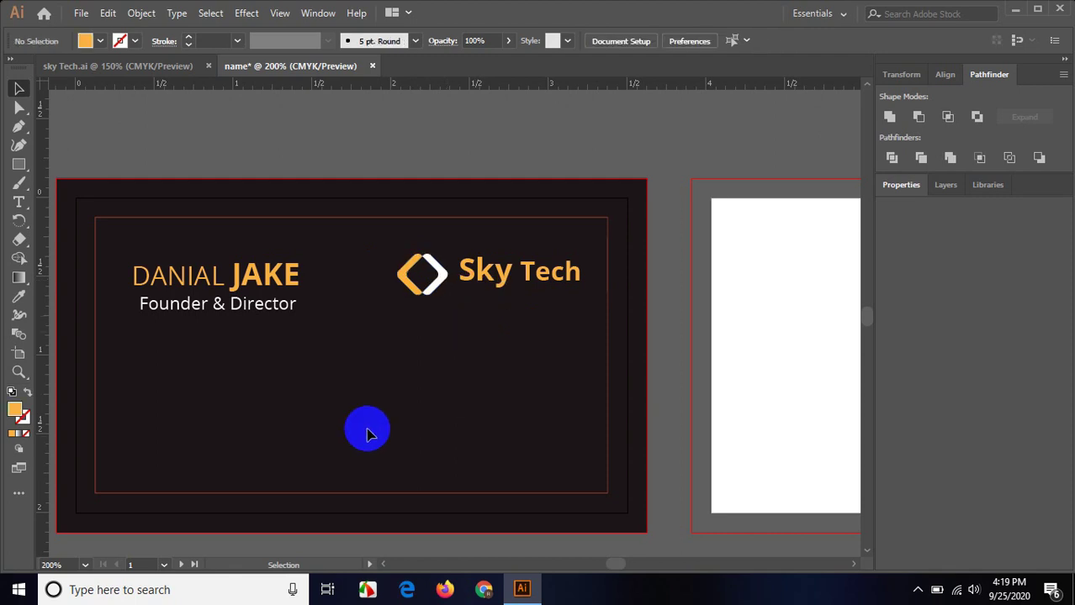
left_click_drag(506, 420, 545, 417)
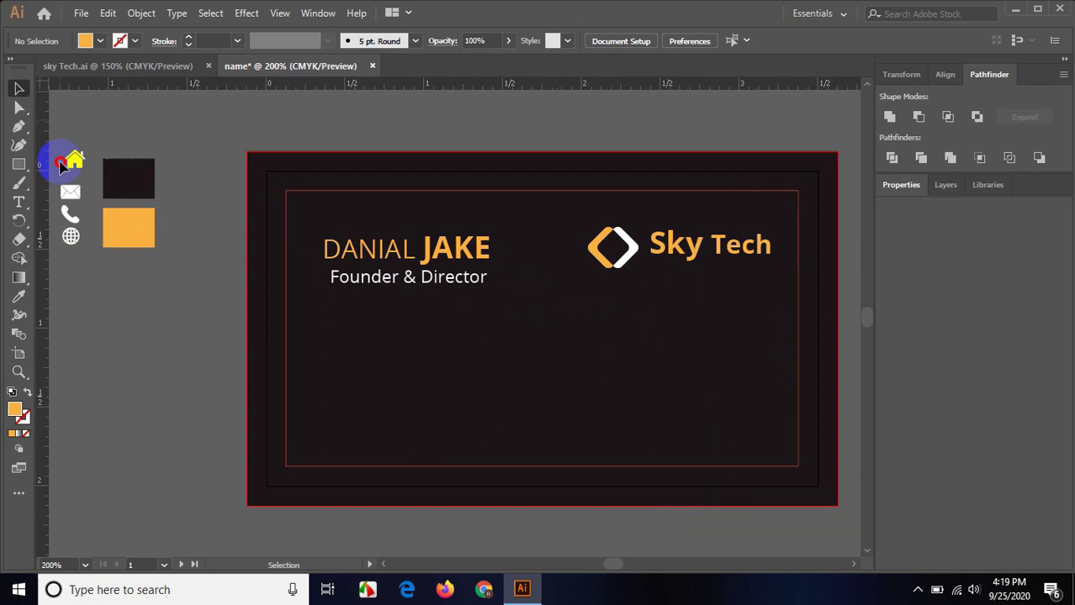
Step: Move the home, envelope and phone icon group onto the card below the title
left_click(73, 193)
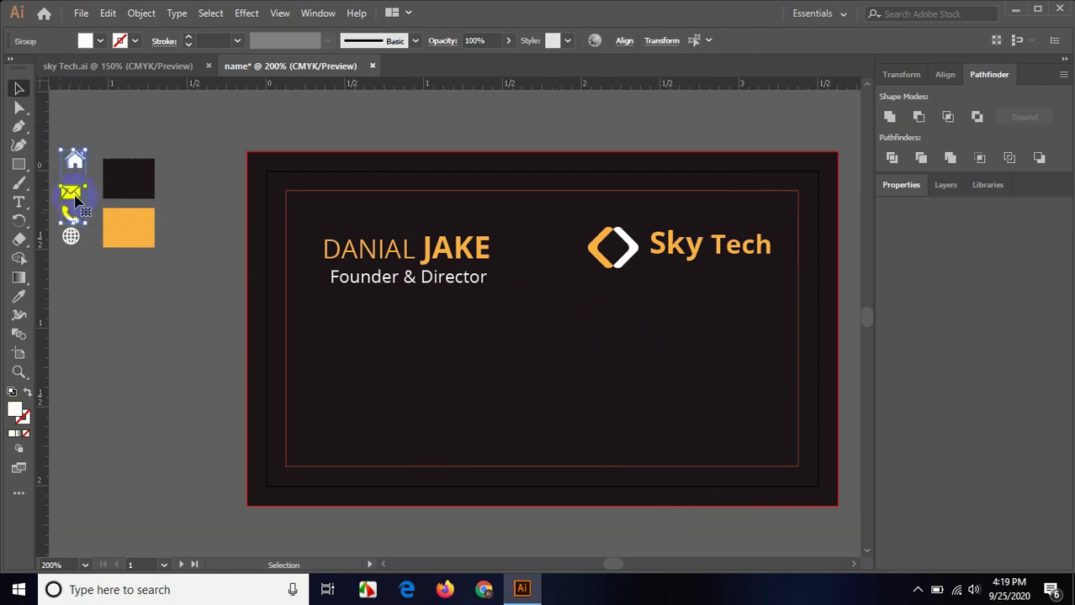
left_click_drag(73, 194, 342, 367)
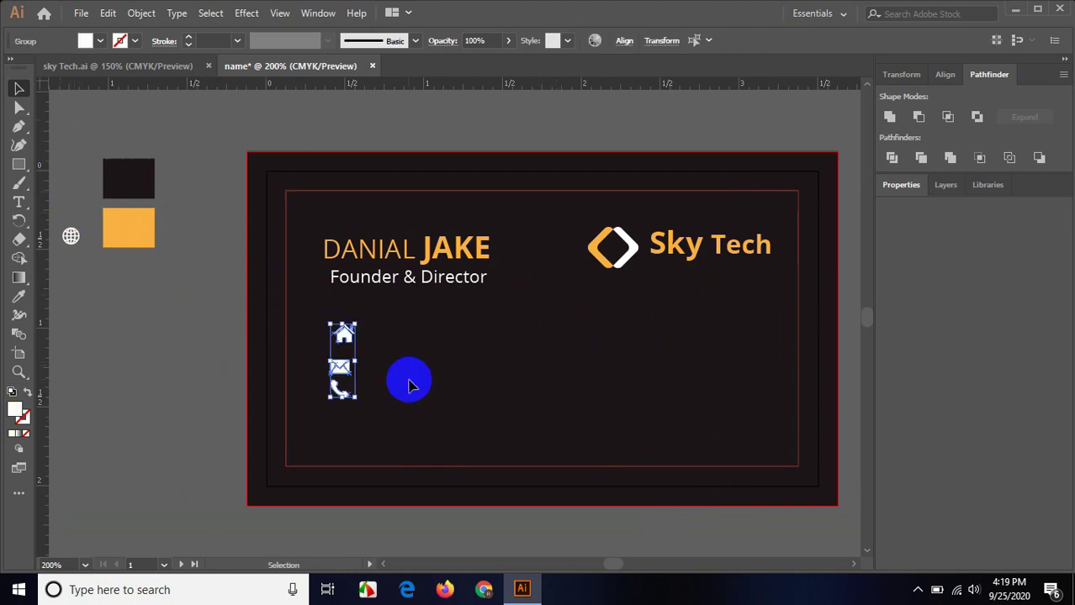
left_click_drag(492, 385, 314, 355)
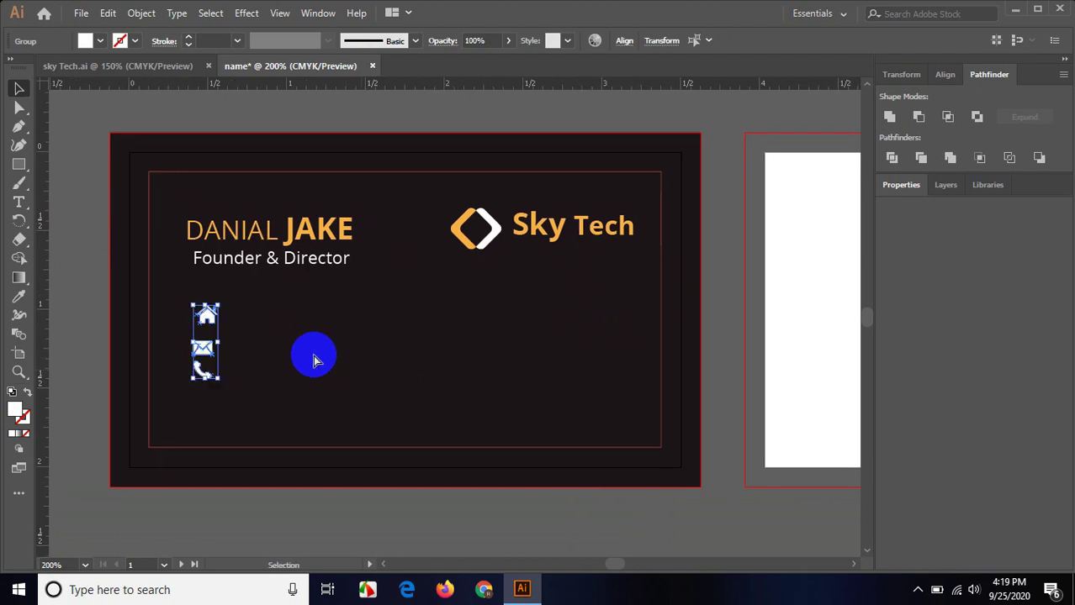
left_click(314, 355)
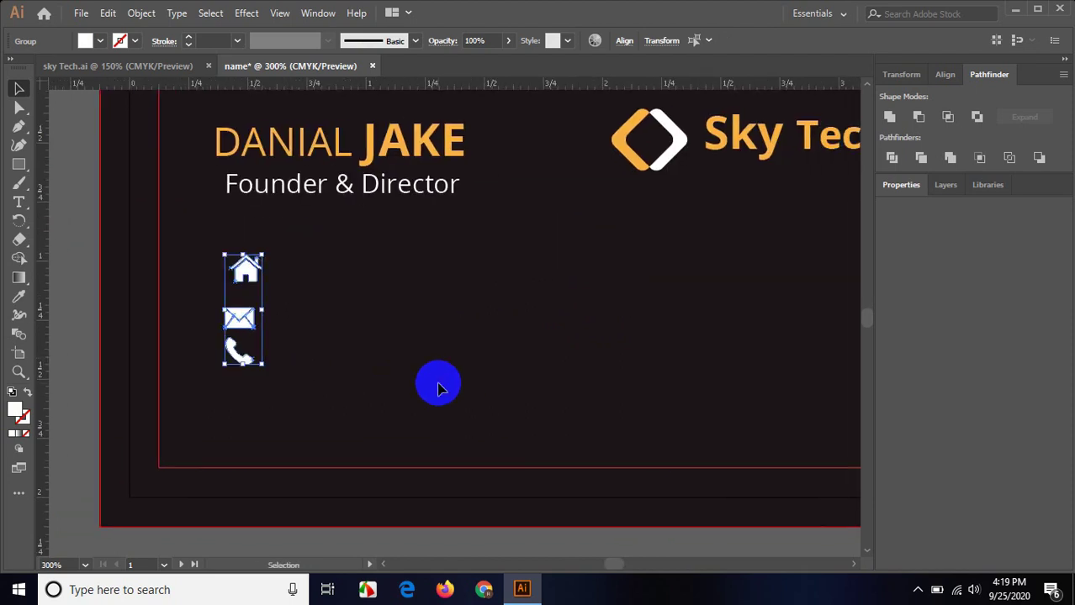
Step: Move the phone and envelope icons down so the three form an evenly spaced column
left_click(365, 370)
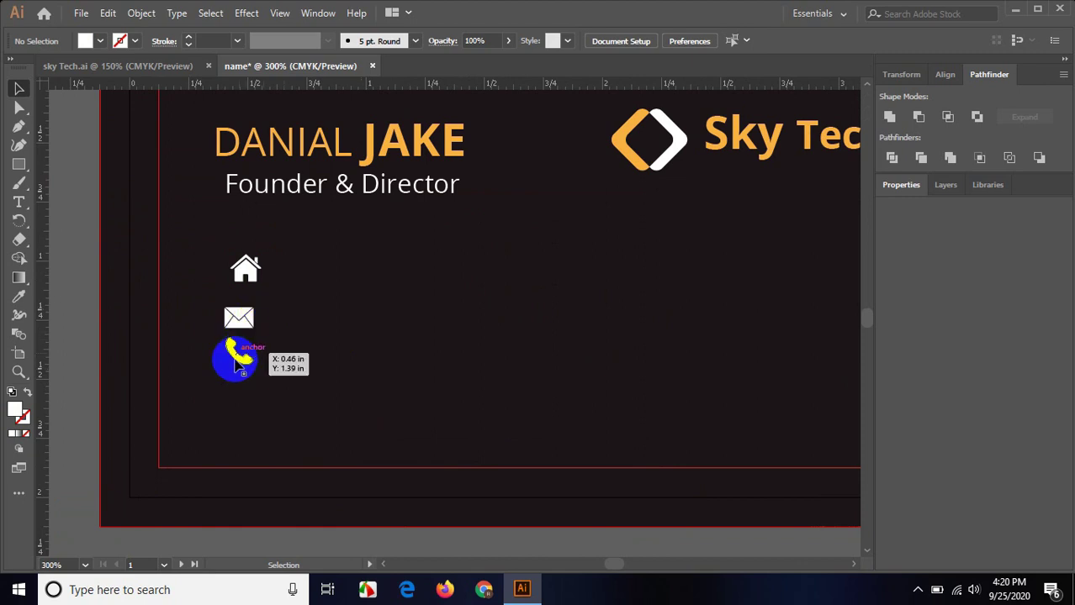
left_click_drag(240, 352, 252, 396)
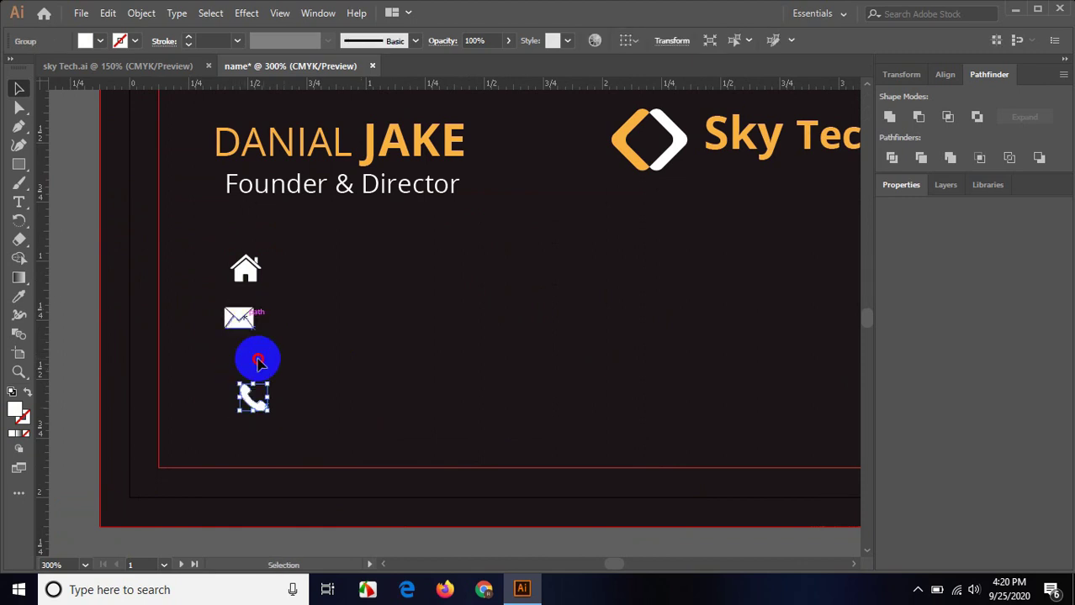
left_click_drag(239, 317, 250, 338)
left_click(19, 203)
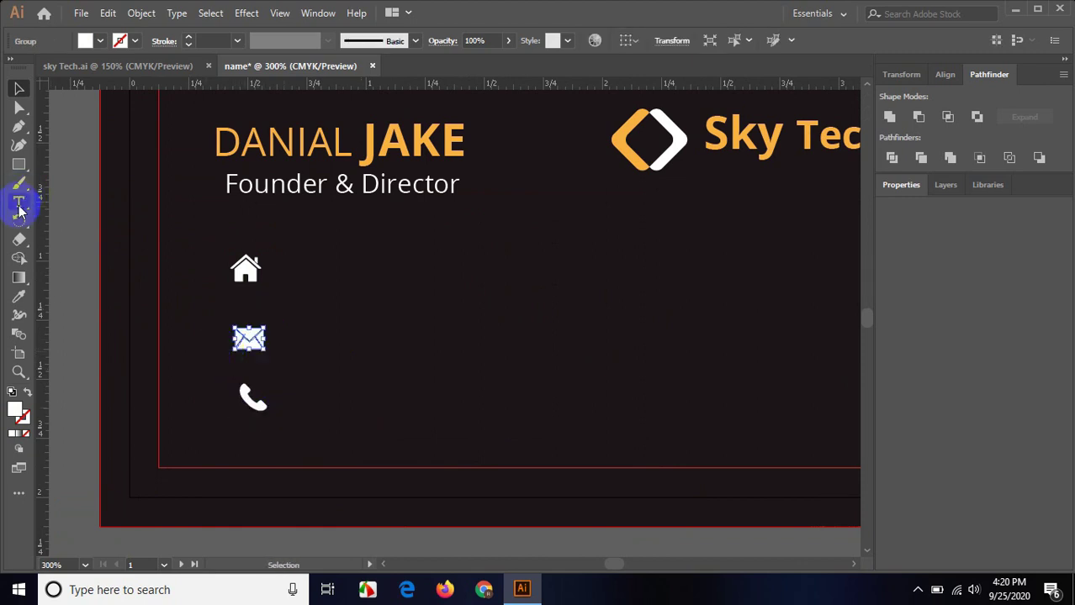
Step: Start an 8 pt white text line beside the phone icon
left_click(270, 394)
key("BackSpace")
type("+")
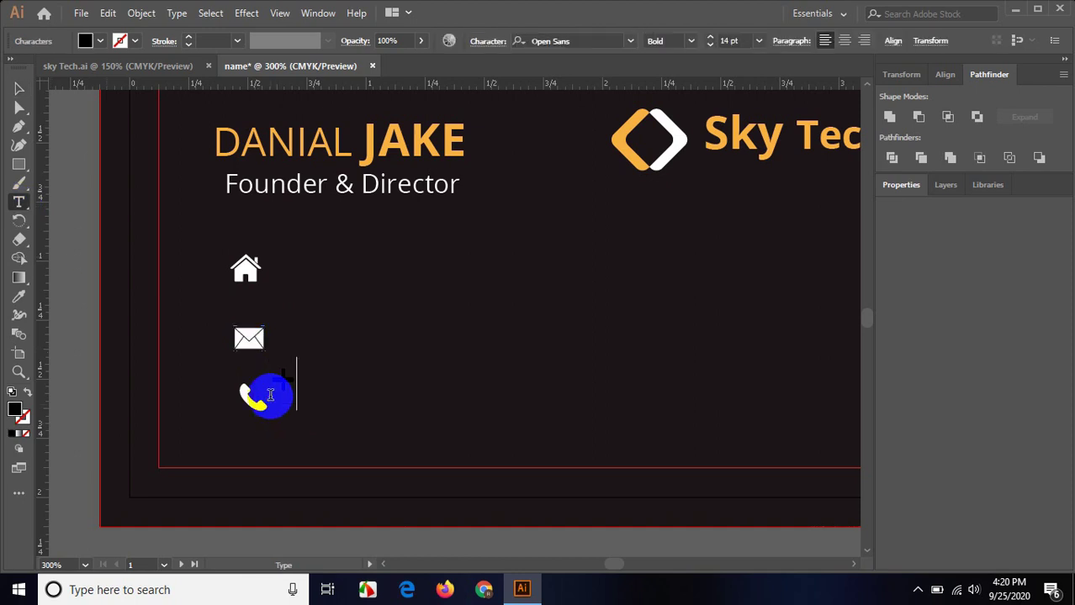
left_click(758, 40)
left_click(776, 114)
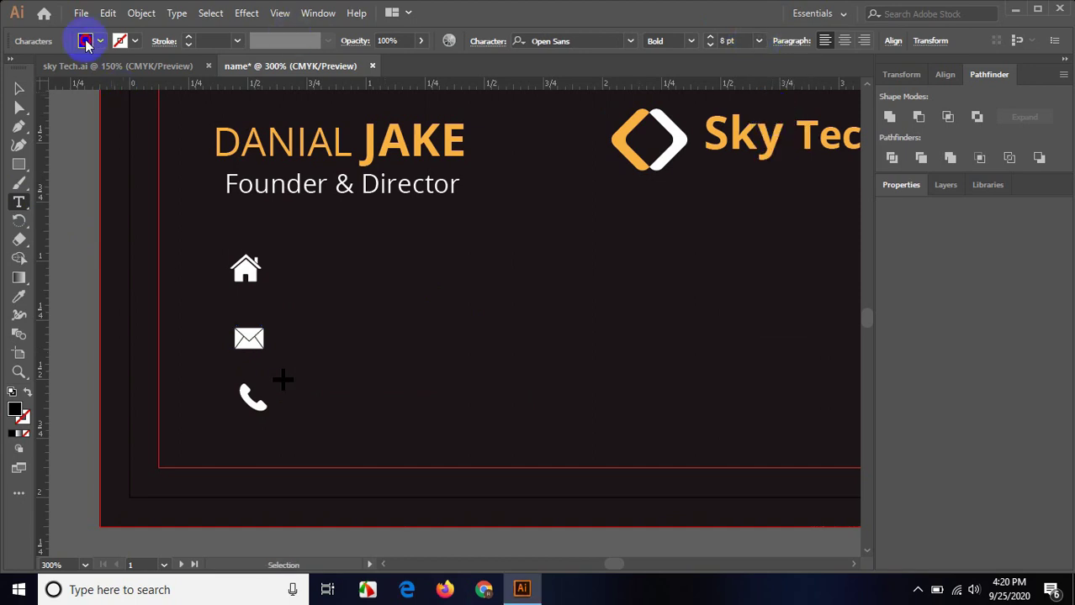
left_click(85, 40)
left_click(31, 67)
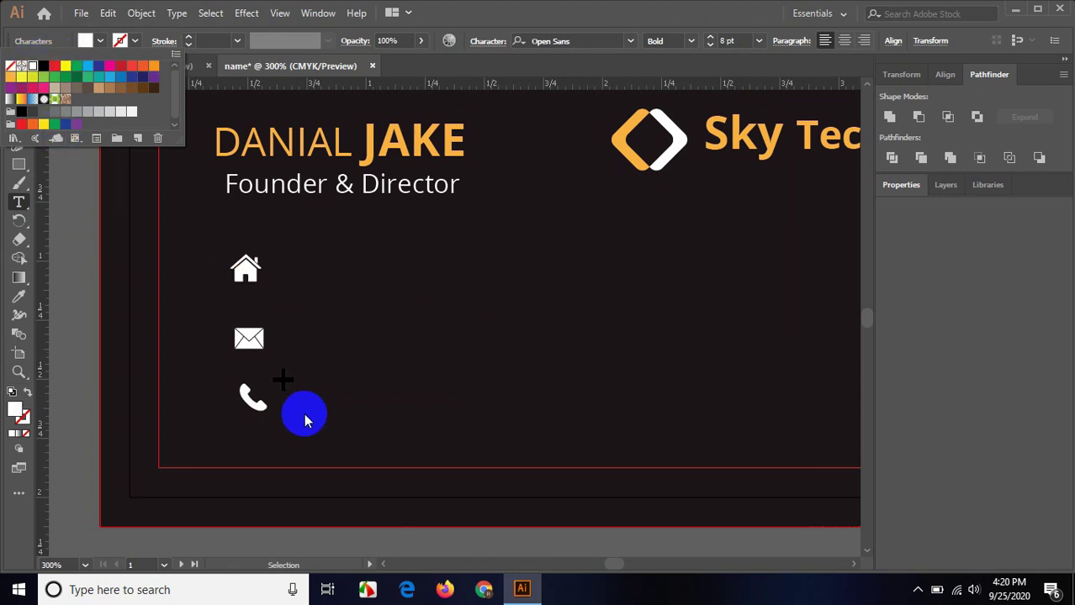
left_click(19, 202)
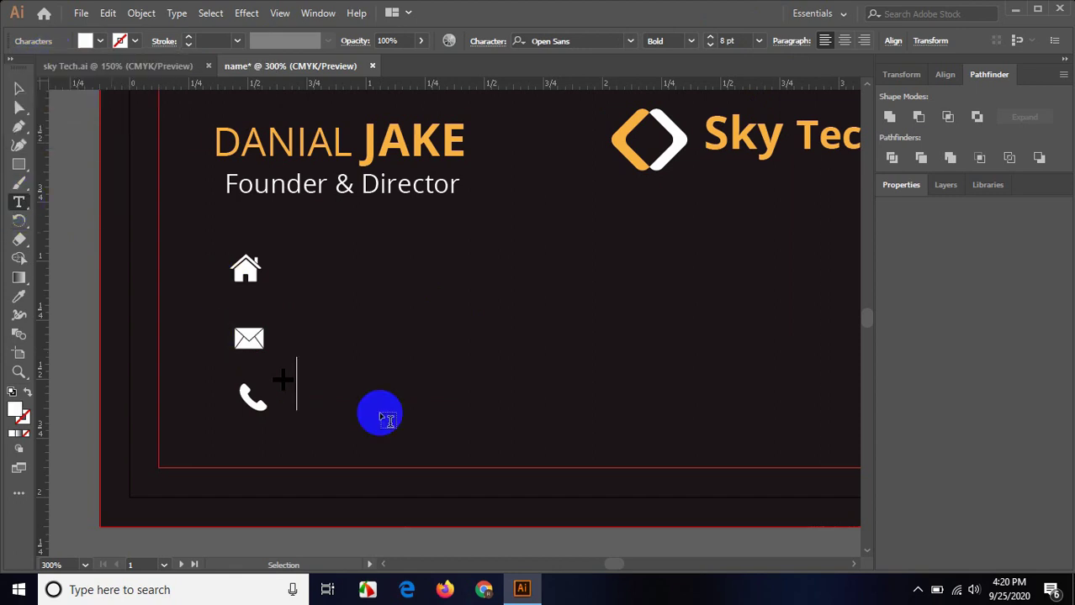
Step: Type the placeholder phone number in white beside the phone icon
left_click(299, 396)
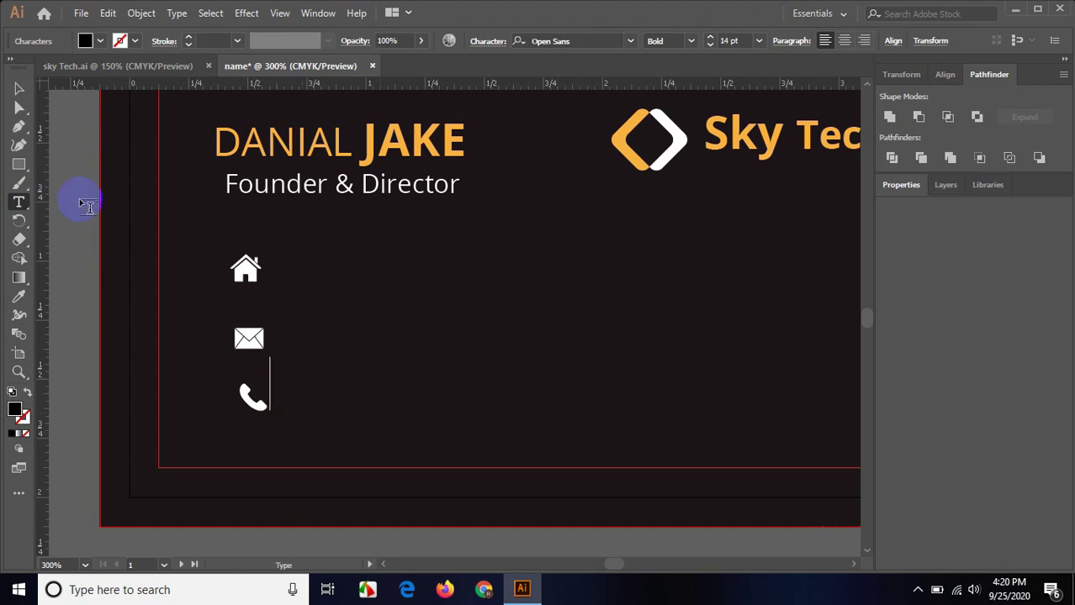
left_click(85, 40)
left_click(31, 67)
left_click(347, 353)
left_click(20, 197)
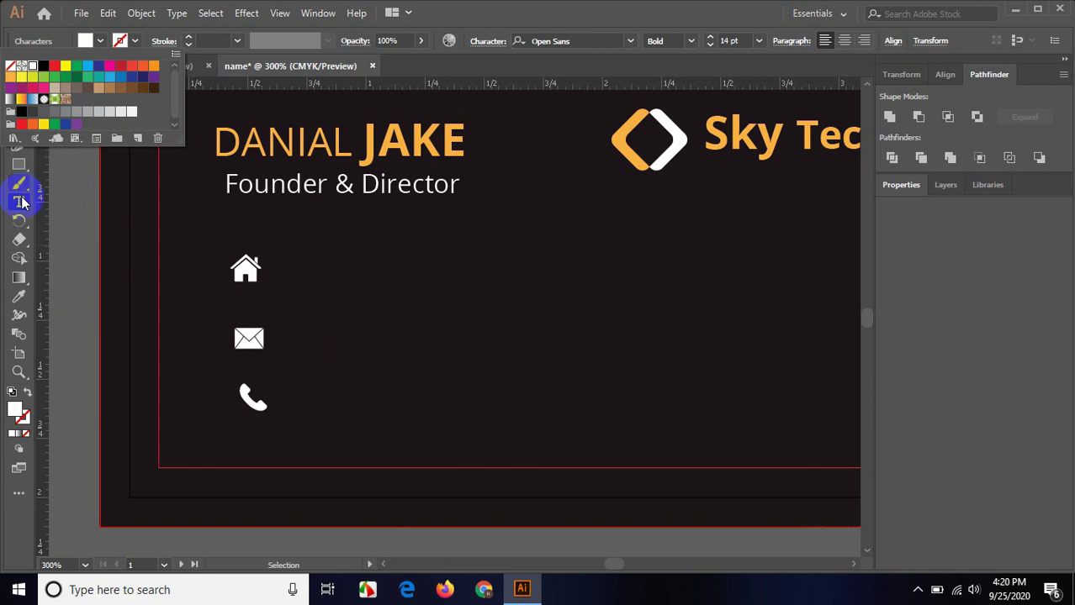
left_click(275, 393)
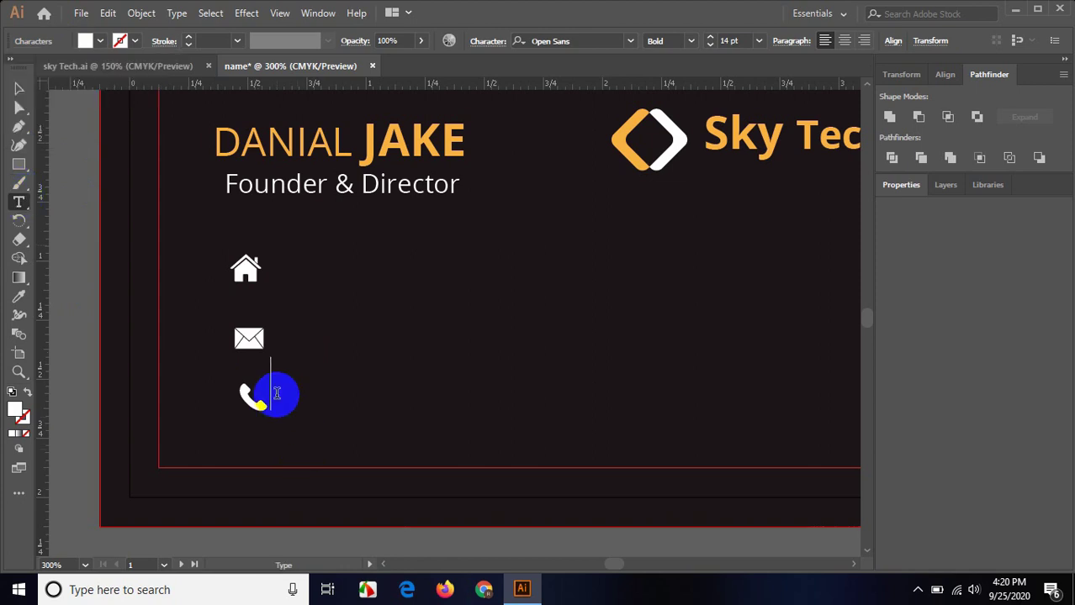
type("+")
type("000 ")
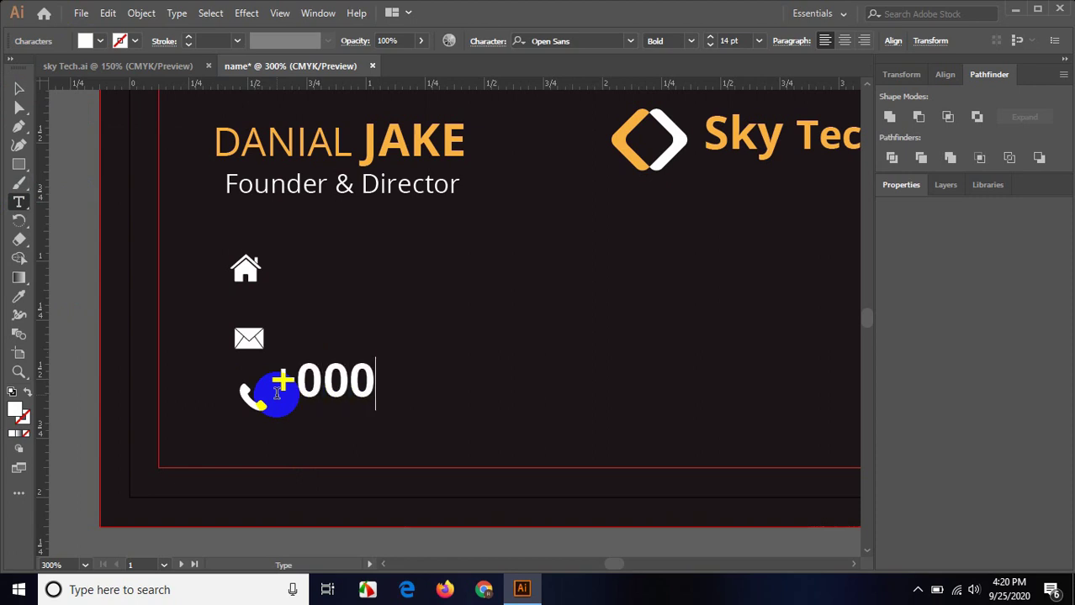
type("111 333")
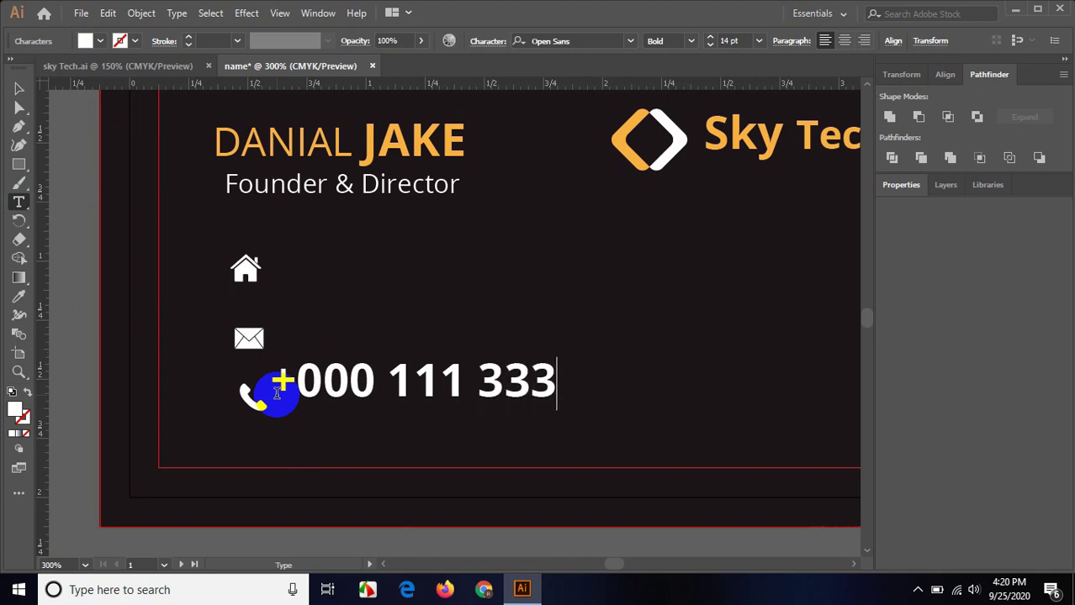
type("3")
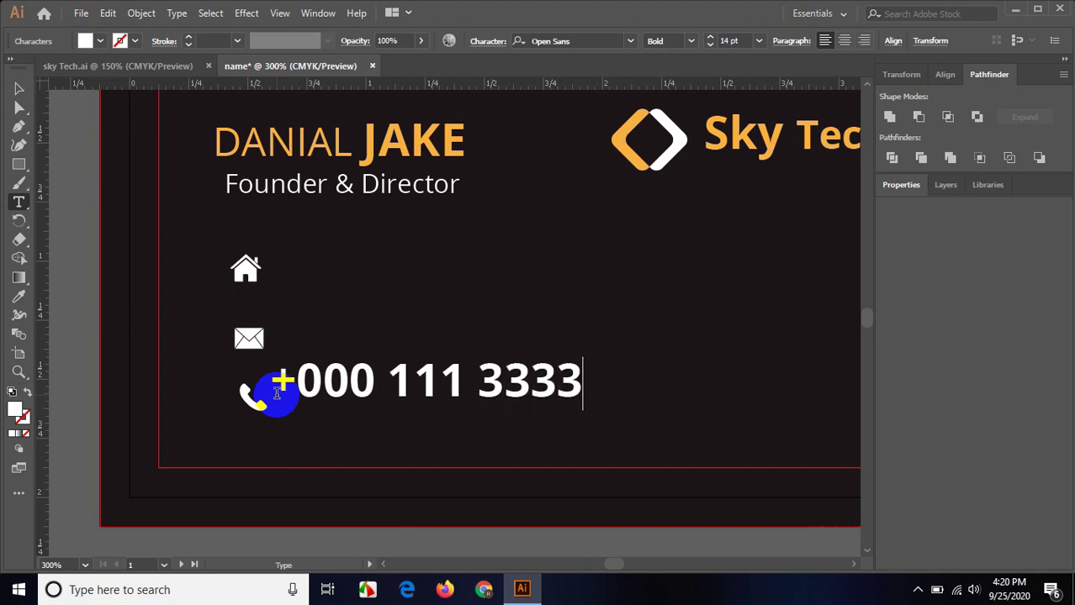
Step: Make the phone number 8 pt Regular and align it level with the phone icon
left_click(20, 87)
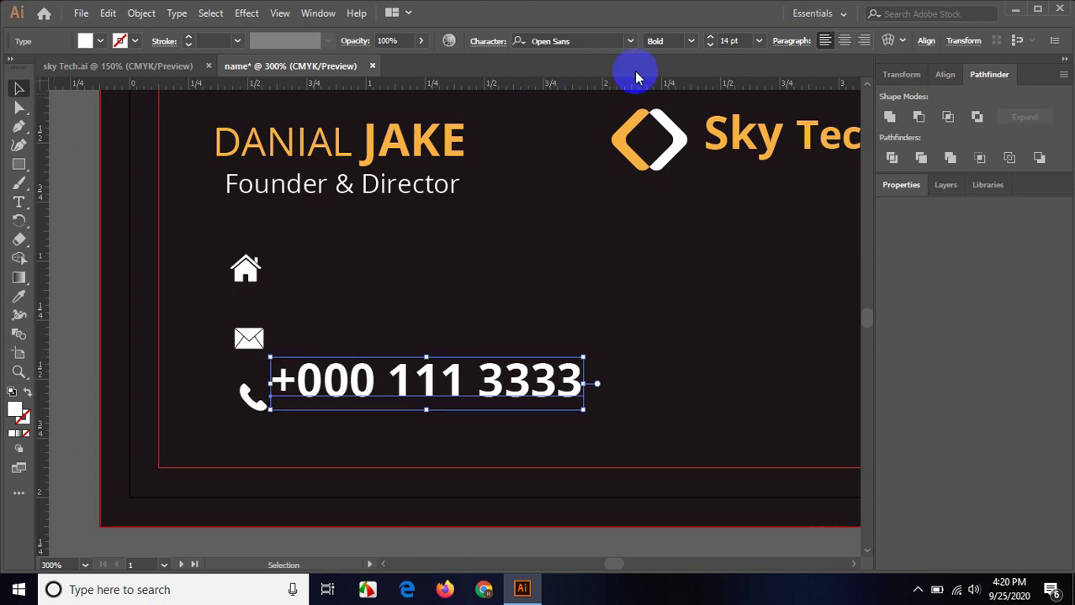
left_click(759, 46)
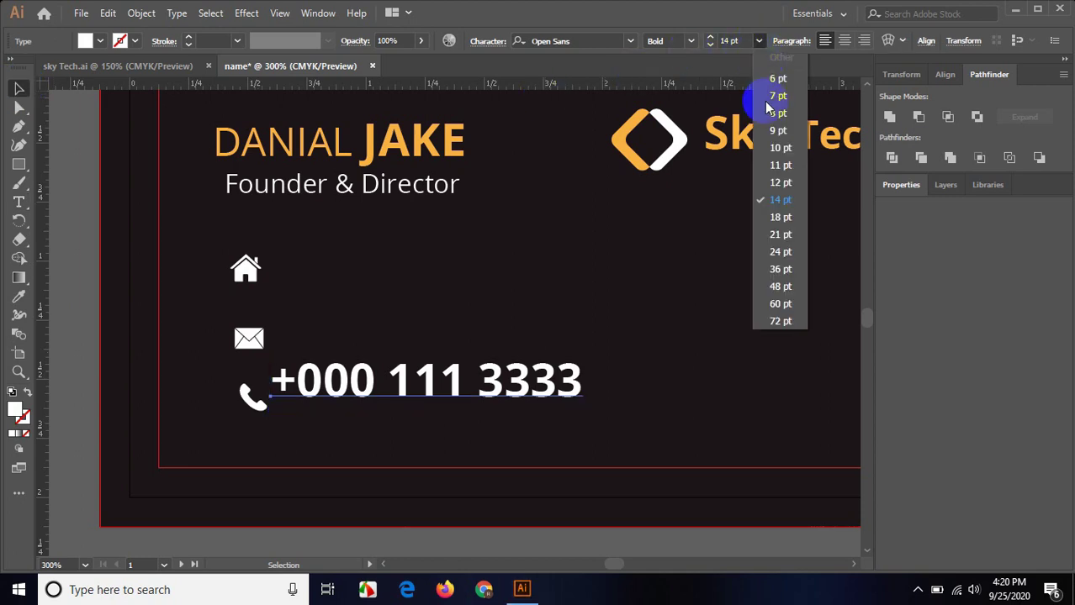
left_click(772, 98)
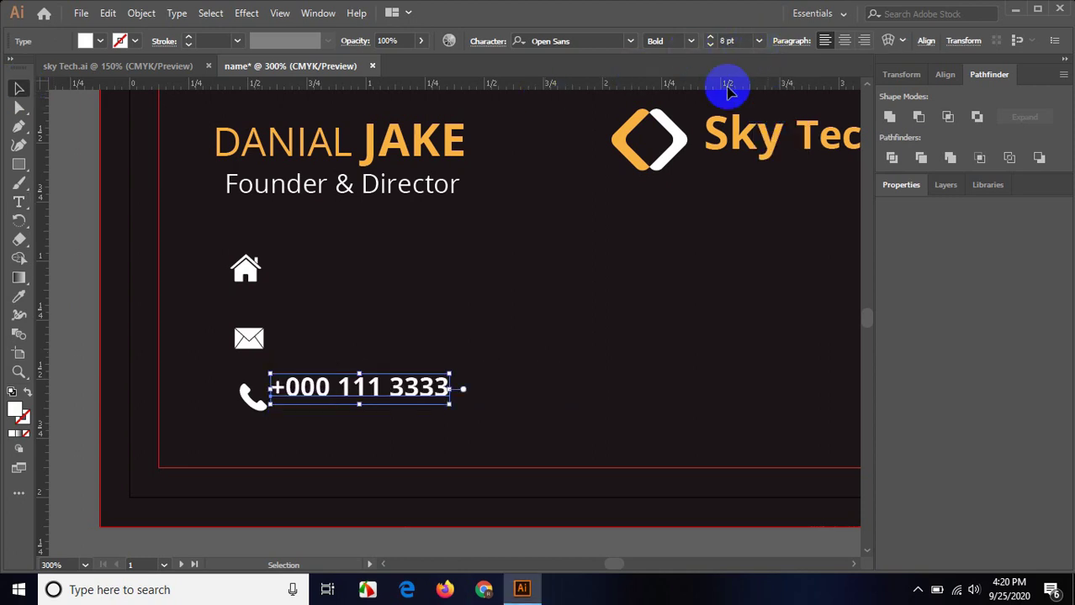
left_click(690, 41)
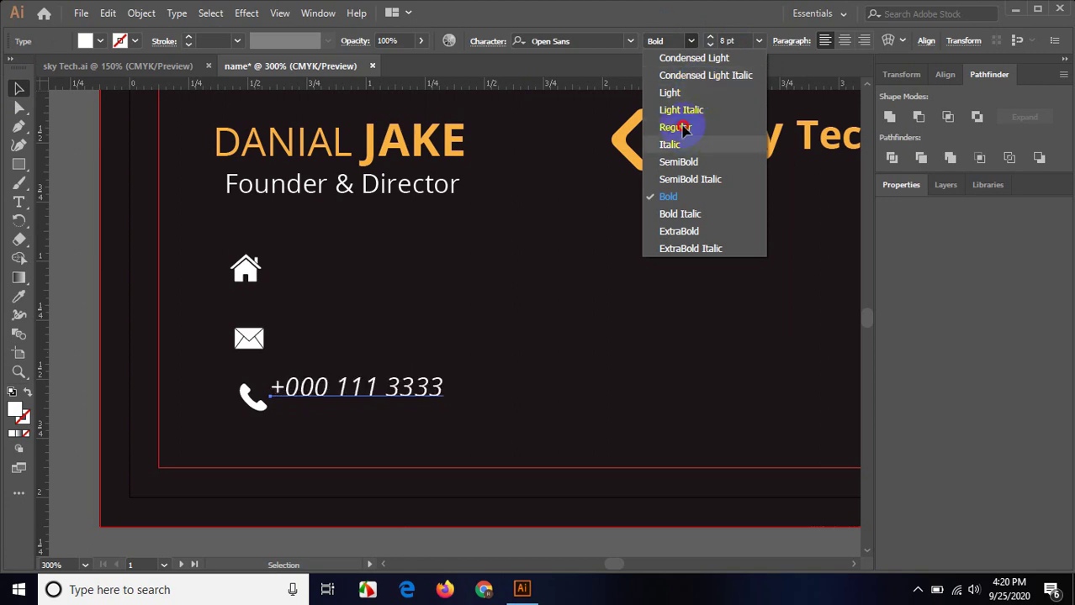
left_click(679, 127)
left_click_drag(338, 401, 339, 415)
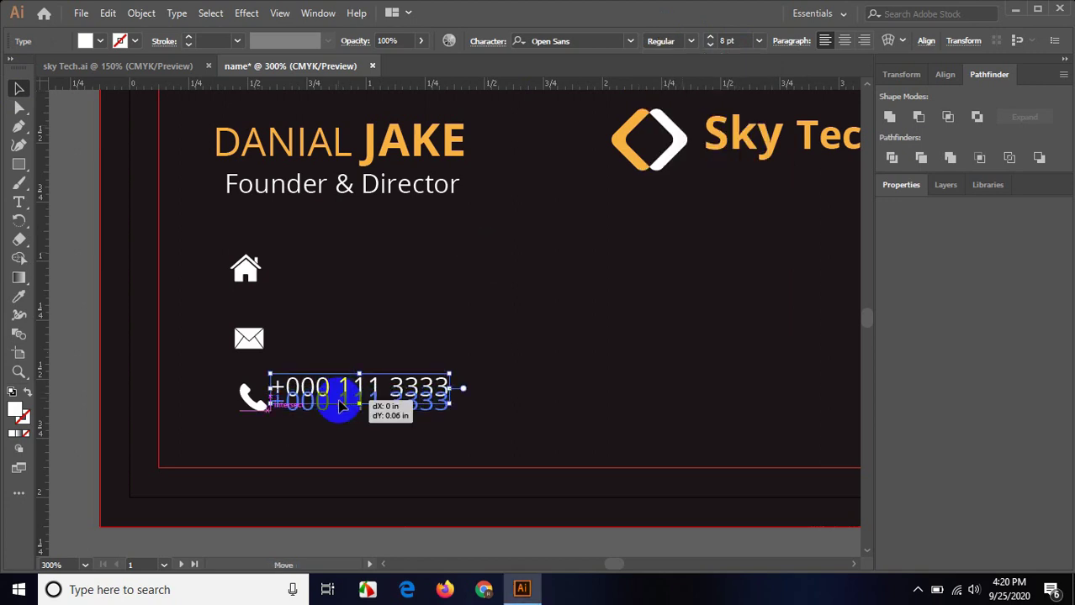
left_click(18, 201)
left_click(257, 334)
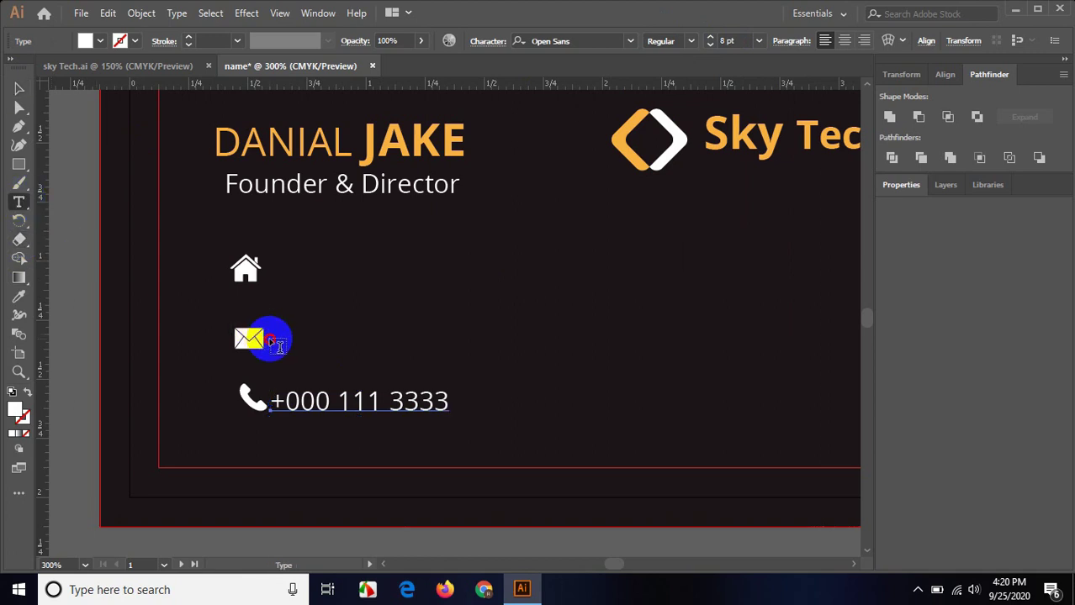
Step: Replace the Lorem ipsum placeholder beside the envelope icon with a placeholder e-mail address
left_click(269, 337)
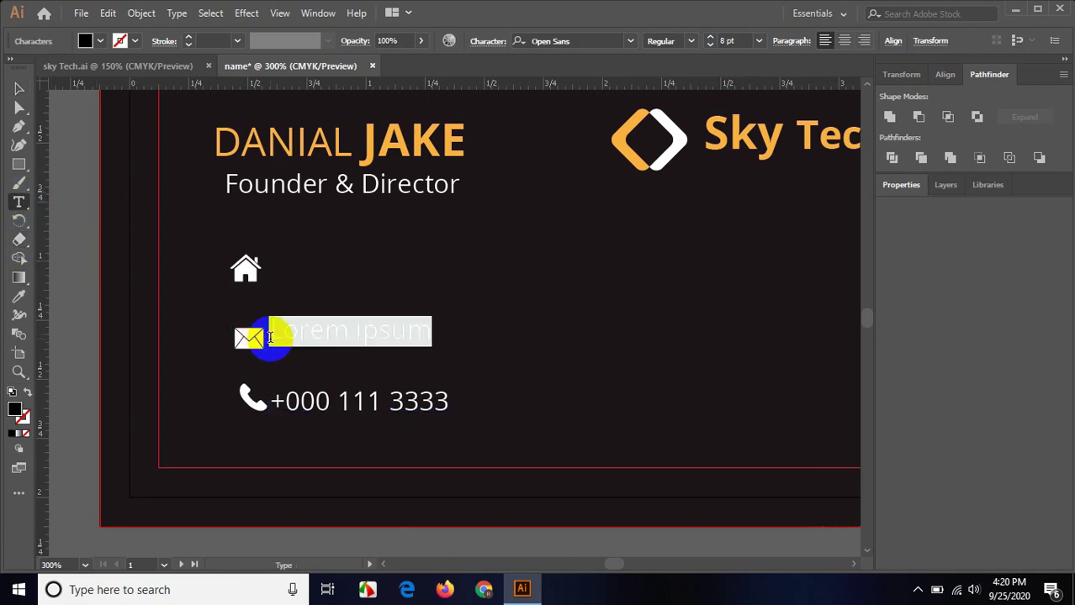
key("BackSpace")
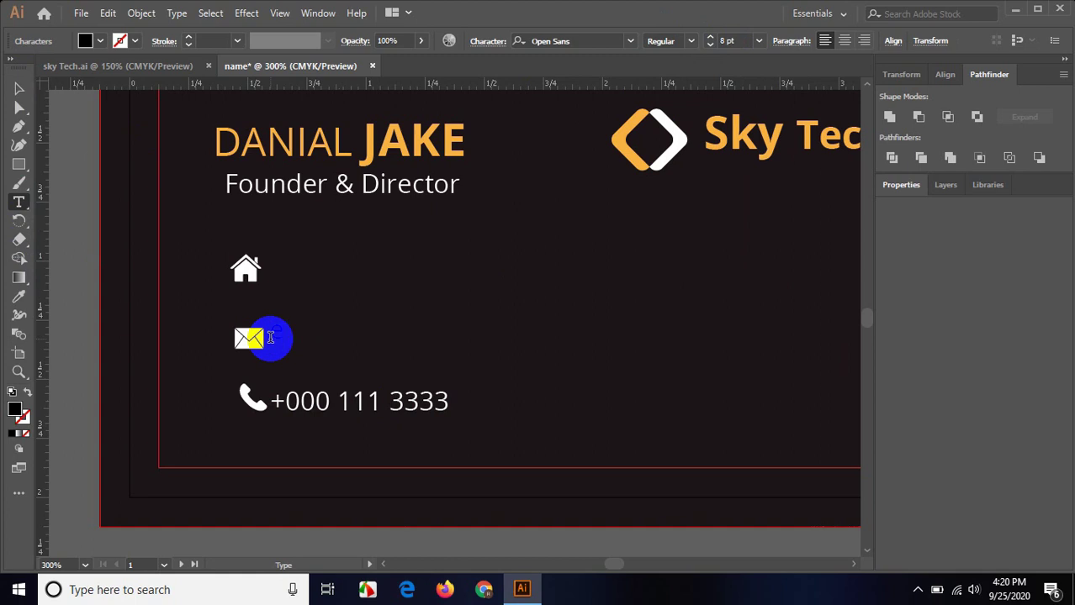
type("mai")
key("BackSpace")
key("BackSpace")
key("BackSpace")
key("BackSpace")
type("e")
key("BackSpace")
type("ame@")
type("gmau")
key("BackSpace")
type("il.")
Step: Position the e-mail text beside the envelope icon and make it white
left_click(19, 88)
left_click(301, 337)
left_click_drag(314, 351, 324, 365)
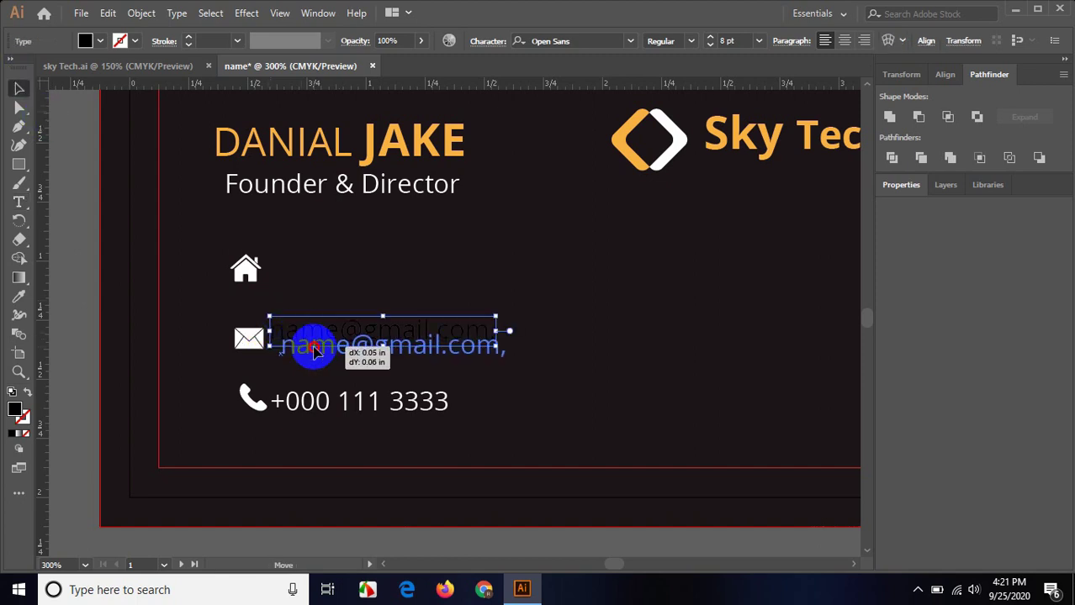
left_click(100, 40)
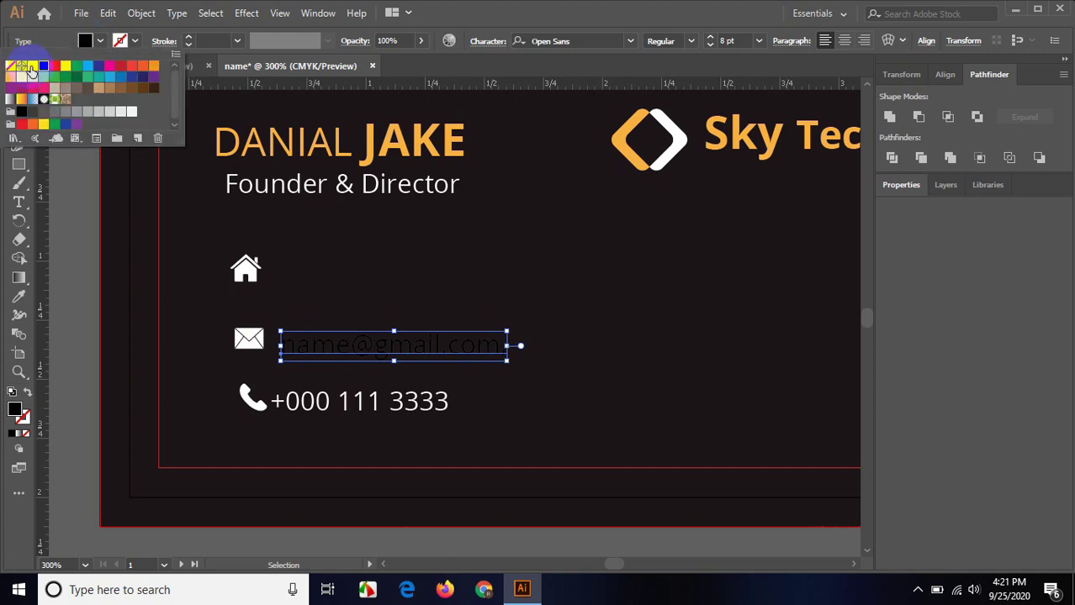
left_click(32, 66)
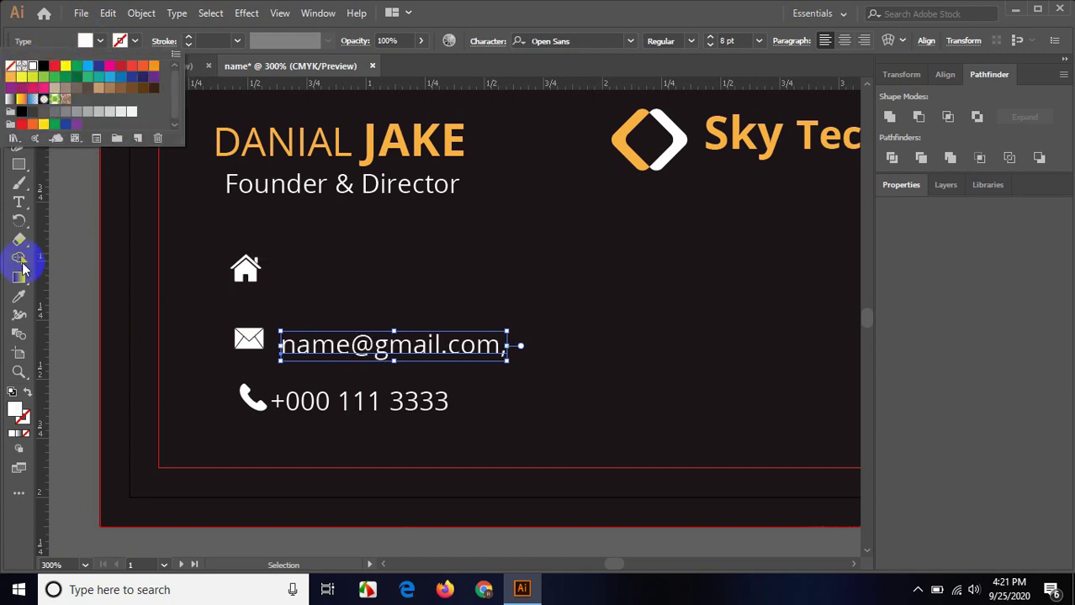
left_click(250, 269)
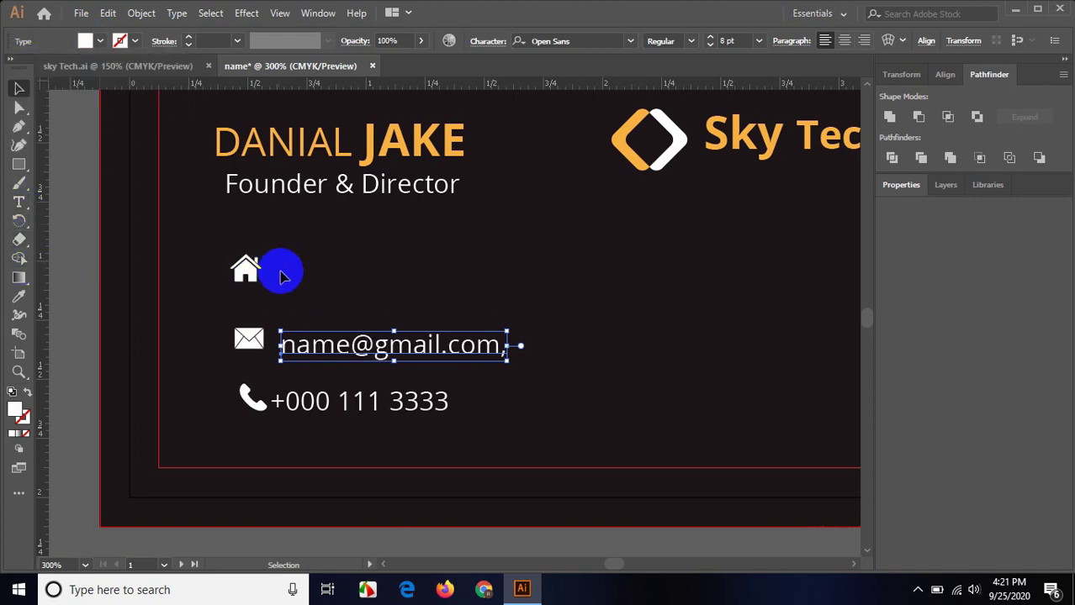
Step: Create a white text line beside the house icon, replacing Lorem ipsum with the address text
left_click(19, 201)
left_click(275, 269)
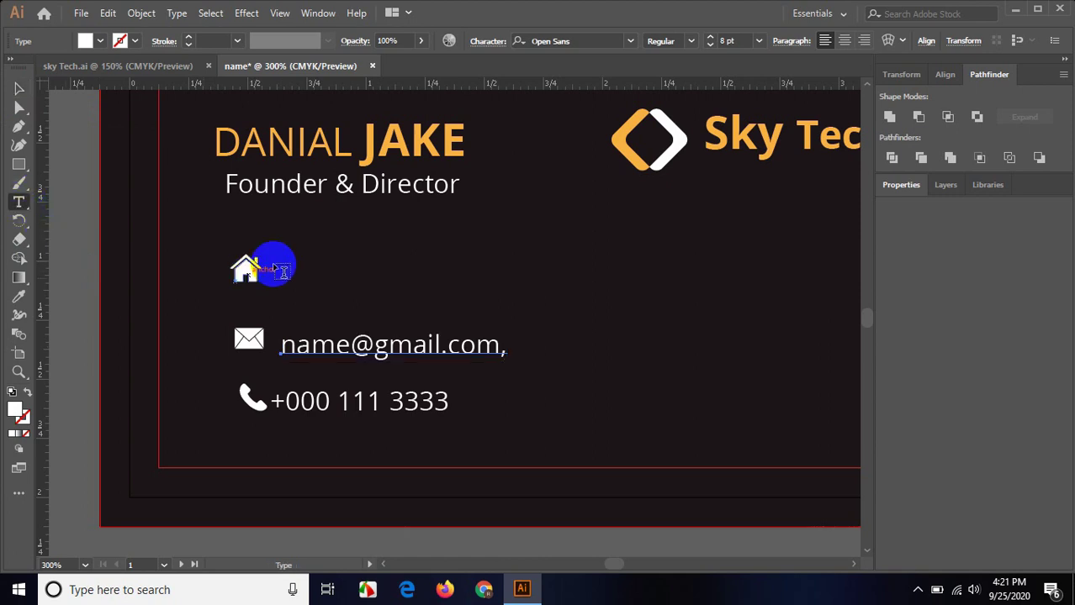
left_click(88, 40)
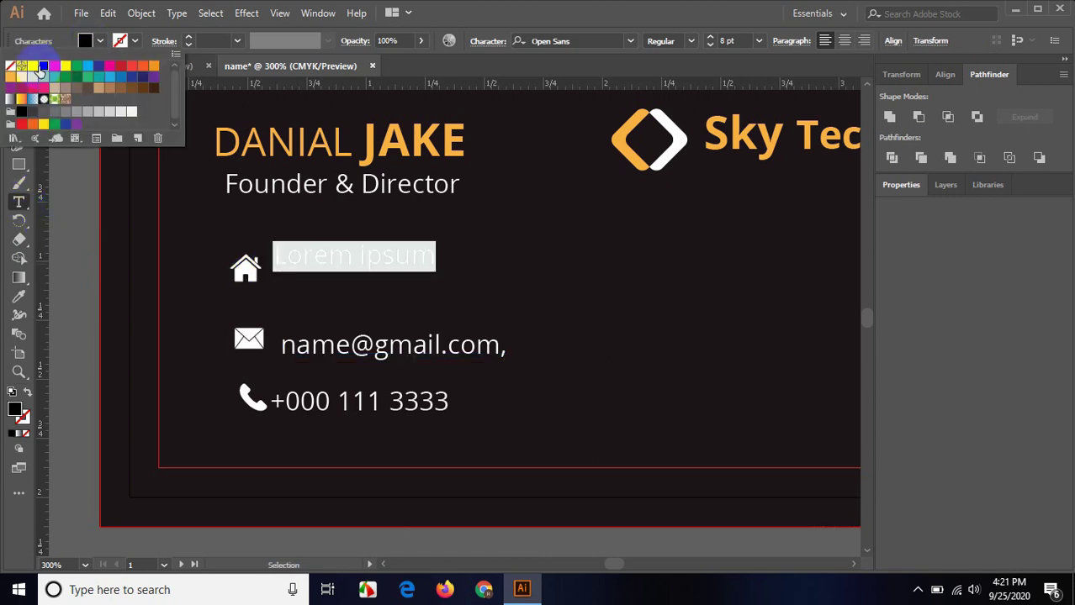
left_click(32, 66)
left_click(20, 202)
left_click(274, 254)
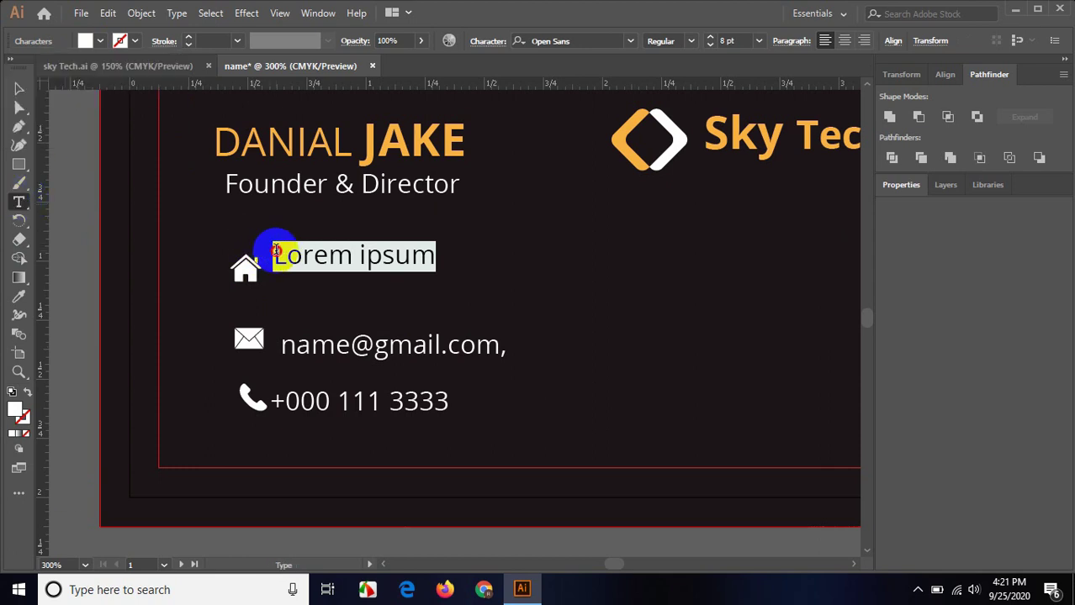
left_click(275, 252)
key("Delete")
key("Delete")
key("Delete")
key("Delete")
key("Delete")
key("Delete")
type("adress,country")
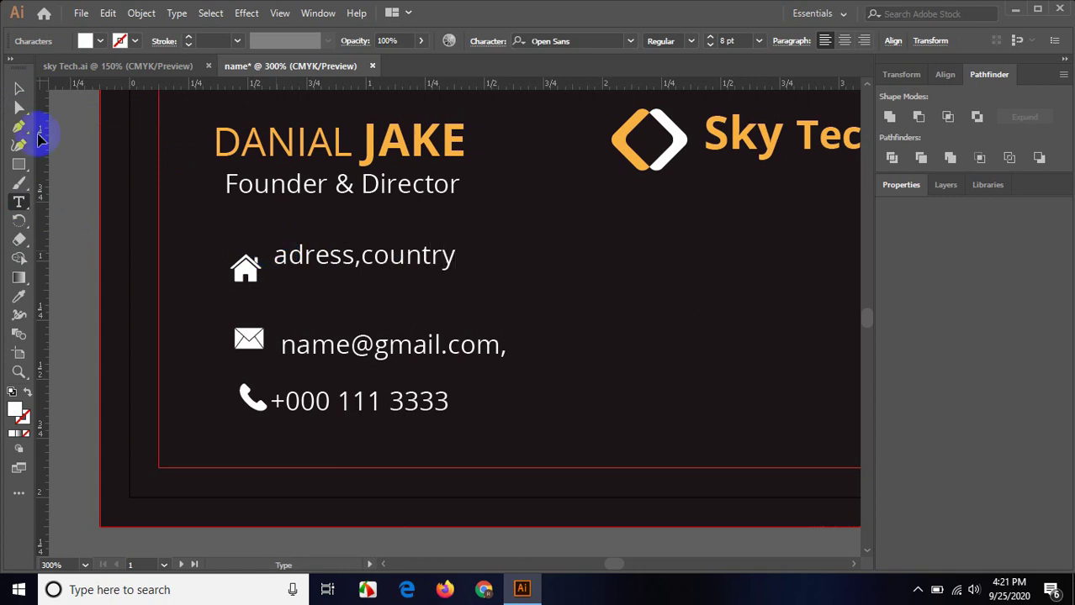
left_click(18, 89)
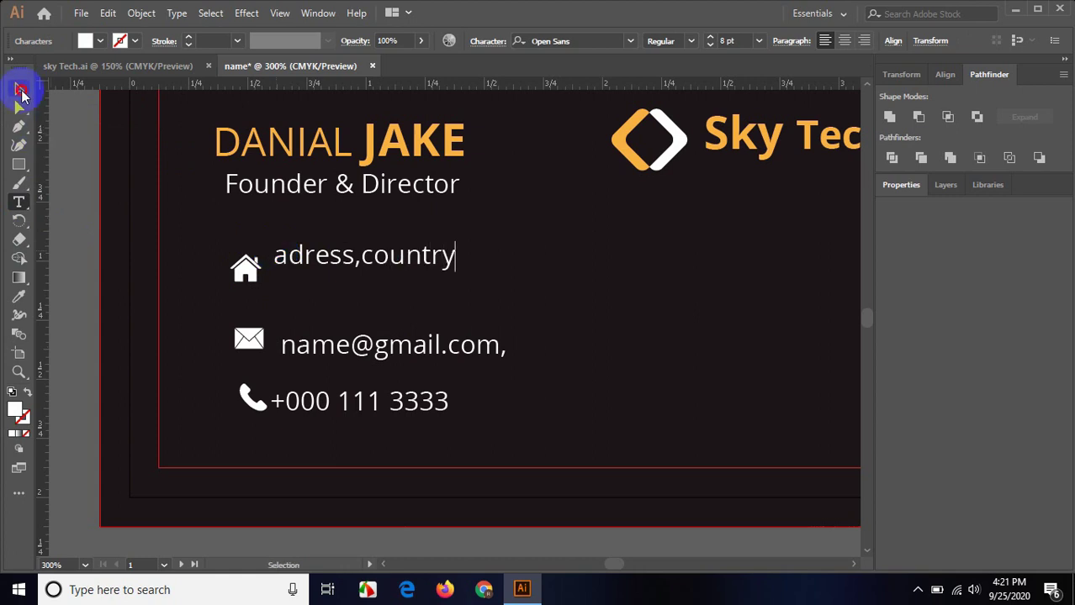
Step: Move the phone, e-mail and address lines into a single row along the card's bottom
left_click_drag(317, 262, 314, 279)
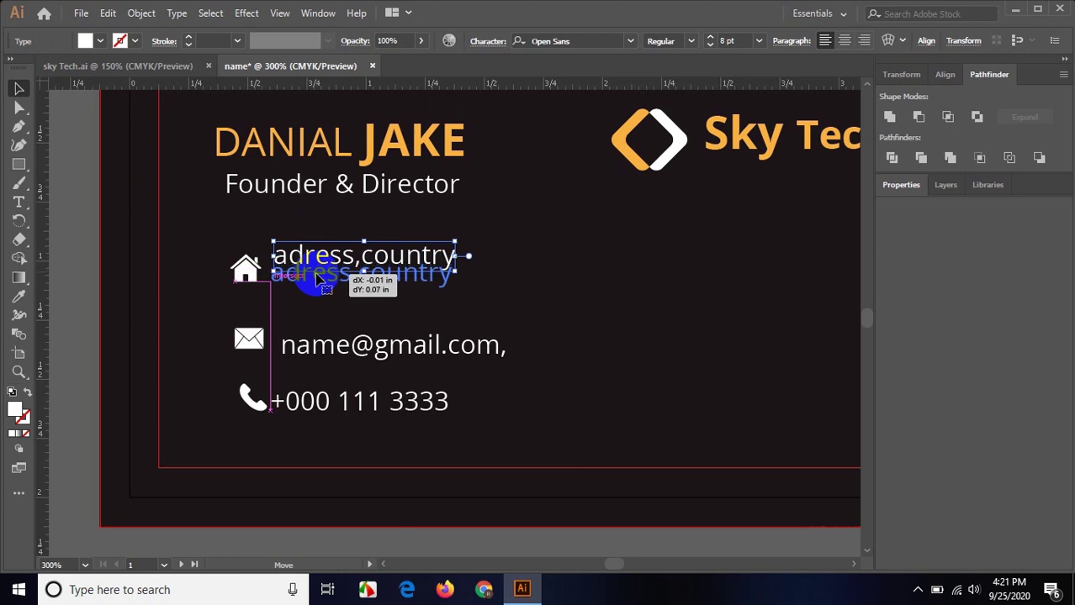
left_click_drag(308, 348, 296, 337)
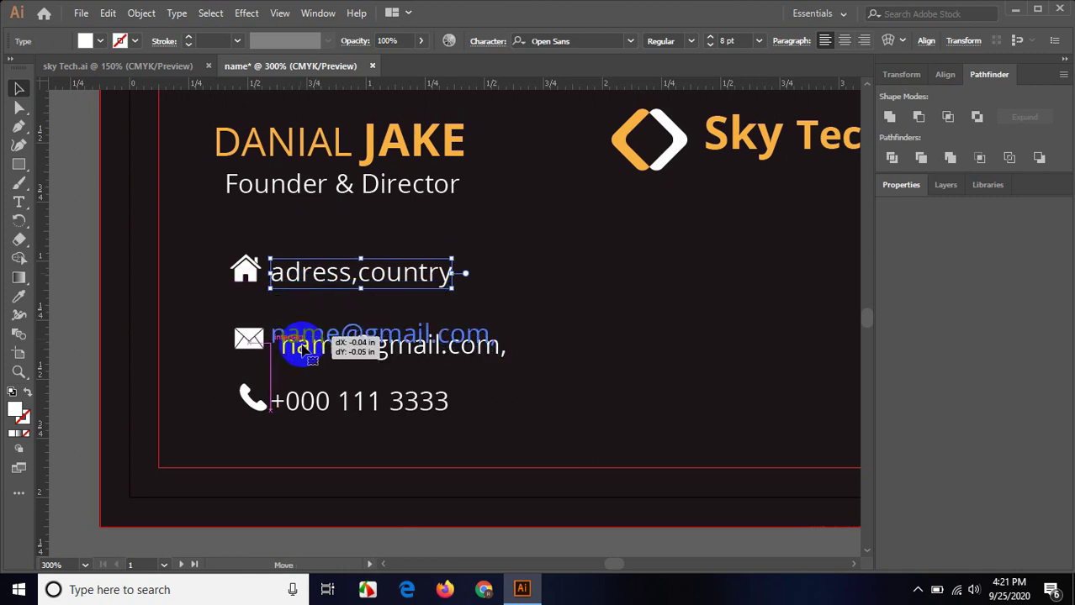
mouse_move(220, 381)
left_mouse_down()
mouse_move(313, 416)
mouse_move(262, 444)
left_mouse_up()
left_click(276, 336)
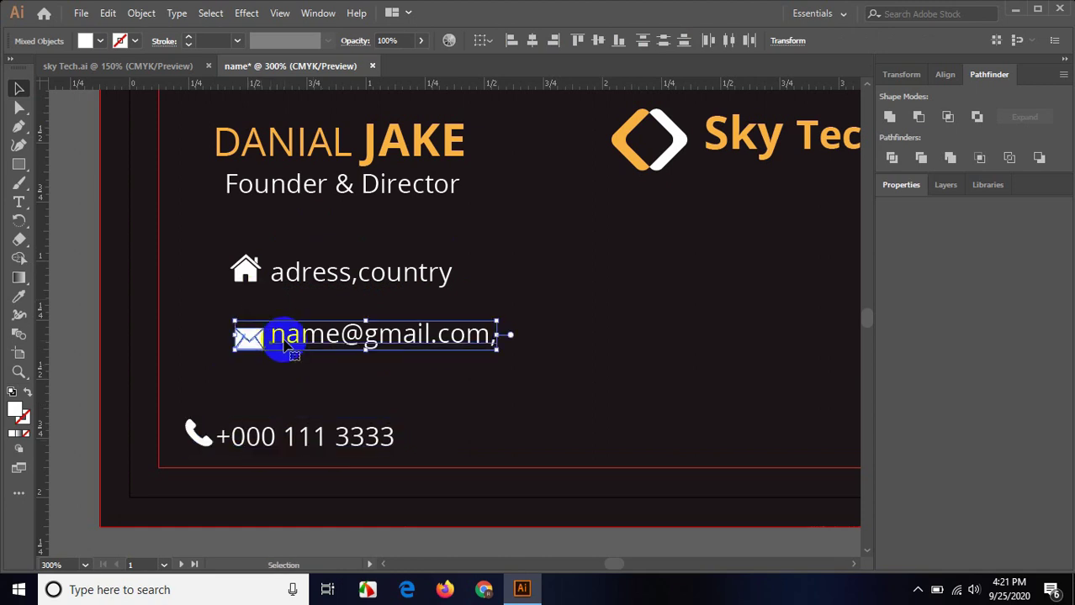
left_click_drag(411, 379, 454, 444)
left_click(290, 280)
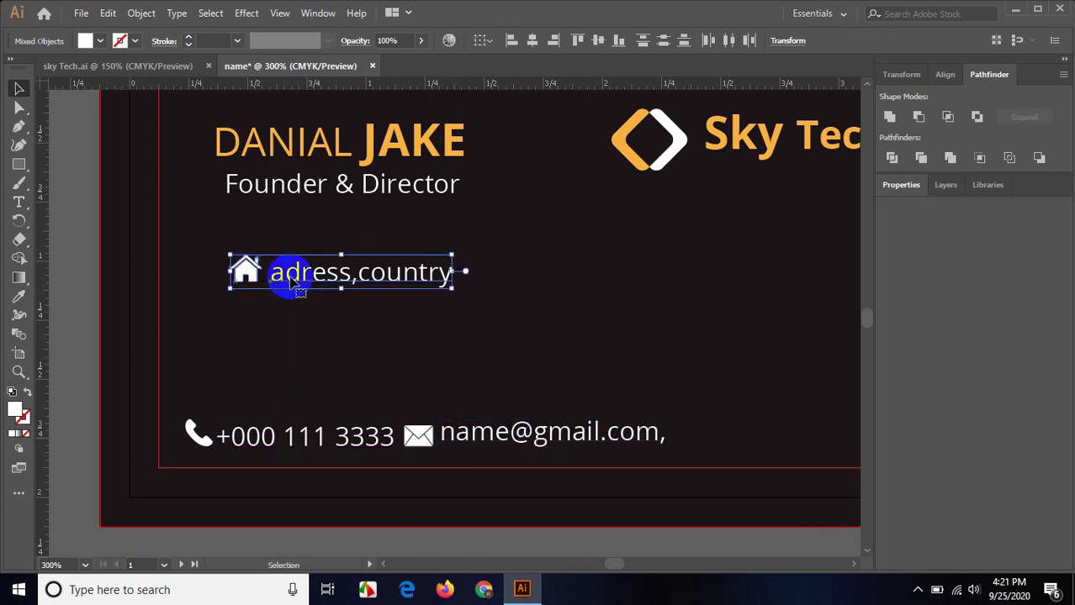
left_click_drag(282, 271, 722, 437)
scroll(563, 346, "down", 1)
scroll(580, 352, "right", 2)
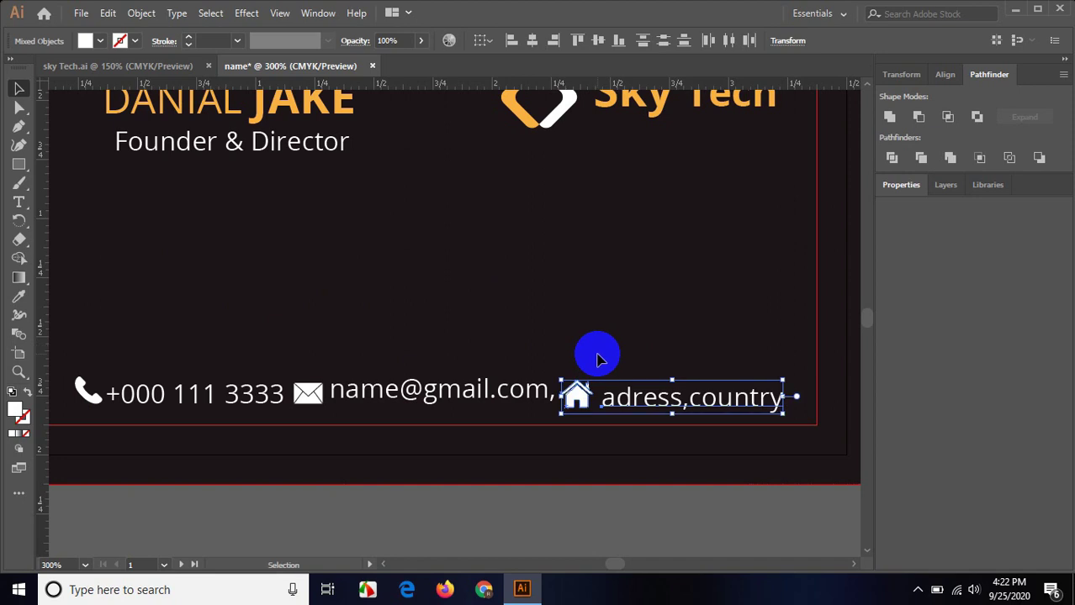
key("Up")
key("Up")
key("Up")
Step: Vertically centre the contact items on one line, nudge the row slightly left, and zoom out
left_click(404, 303)
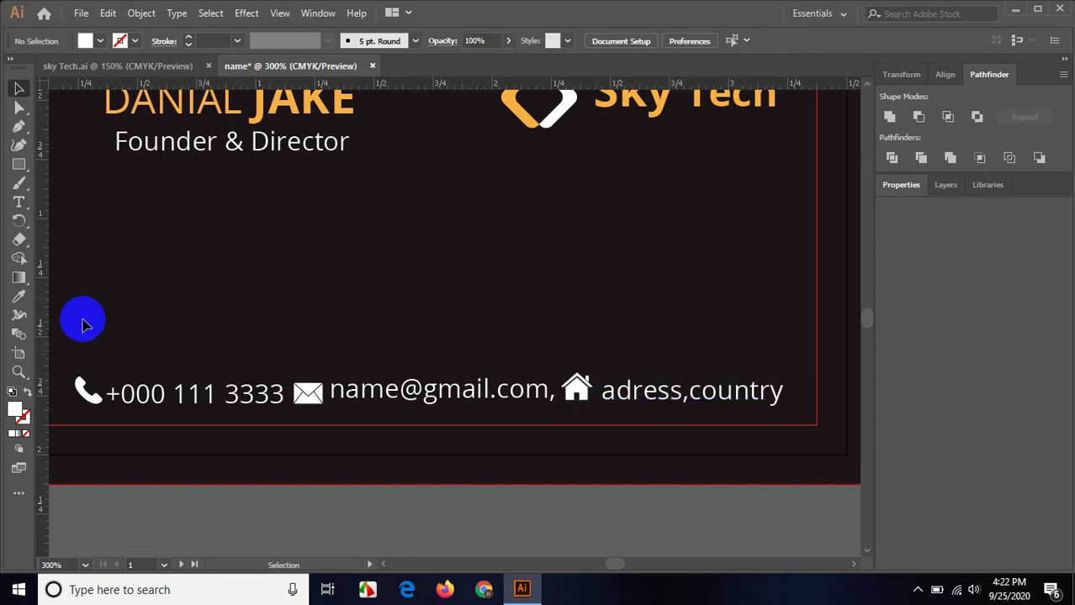
left_click_drag(69, 337, 803, 420)
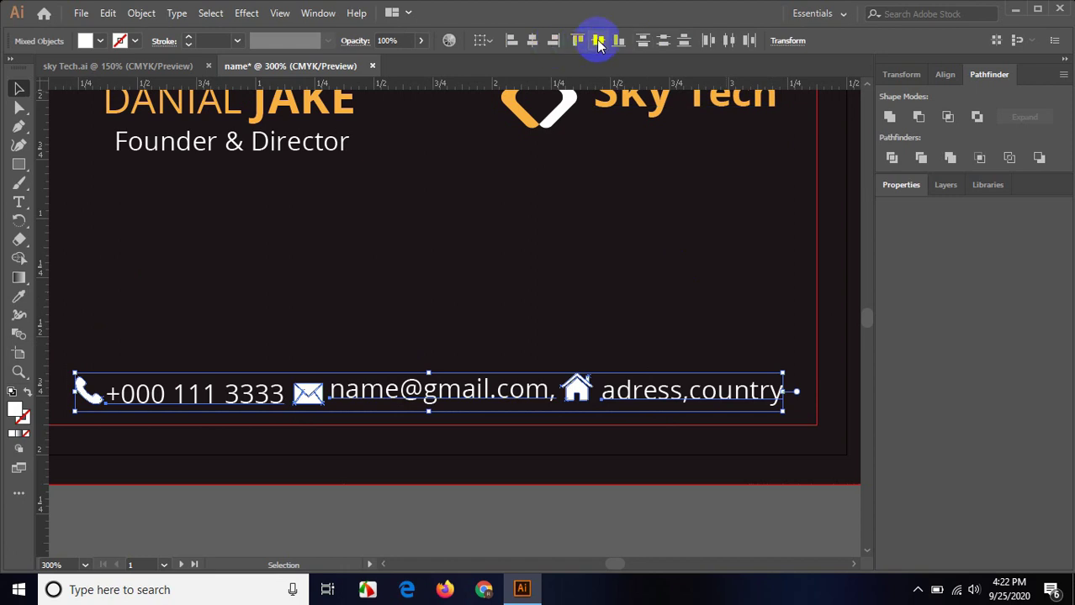
left_click(598, 41)
left_click_drag(383, 294, 449, 313)
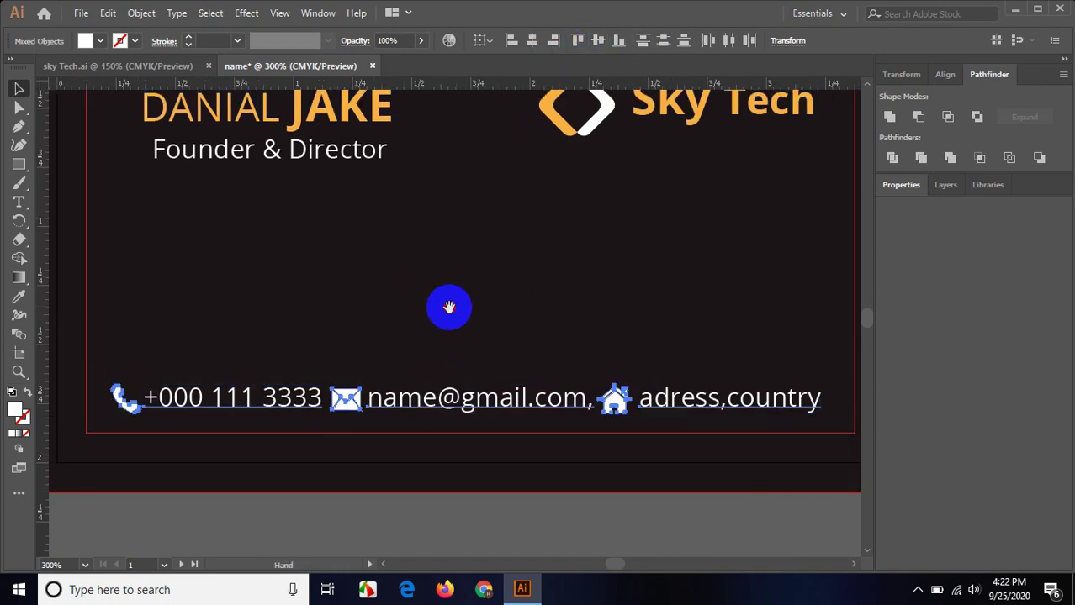
key("space")
key("Left")
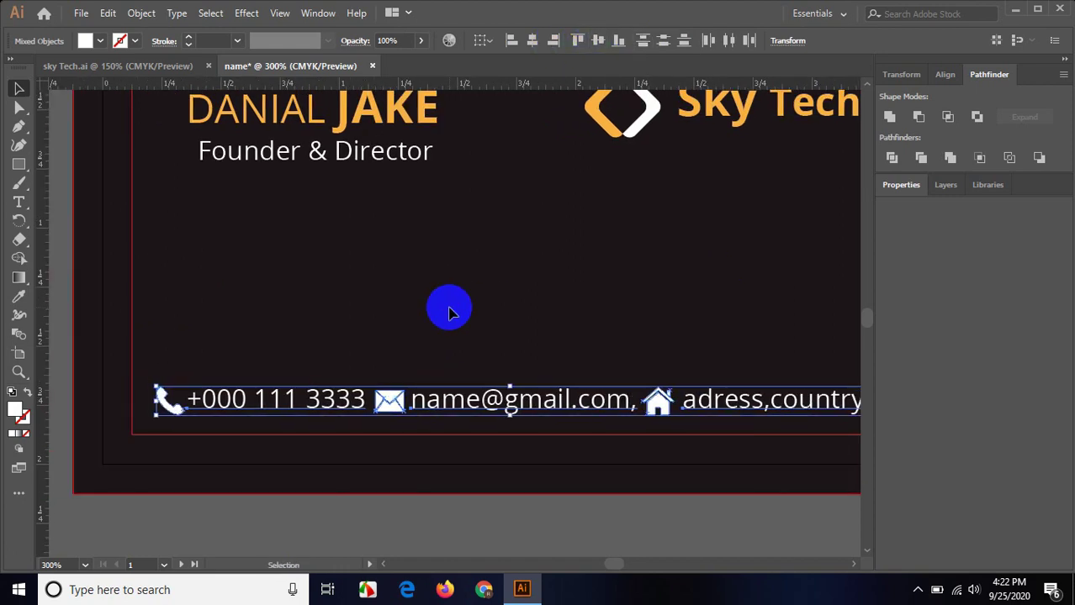
key("Left")
left_click(508, 242)
key("space")
key("ctrl+minus")
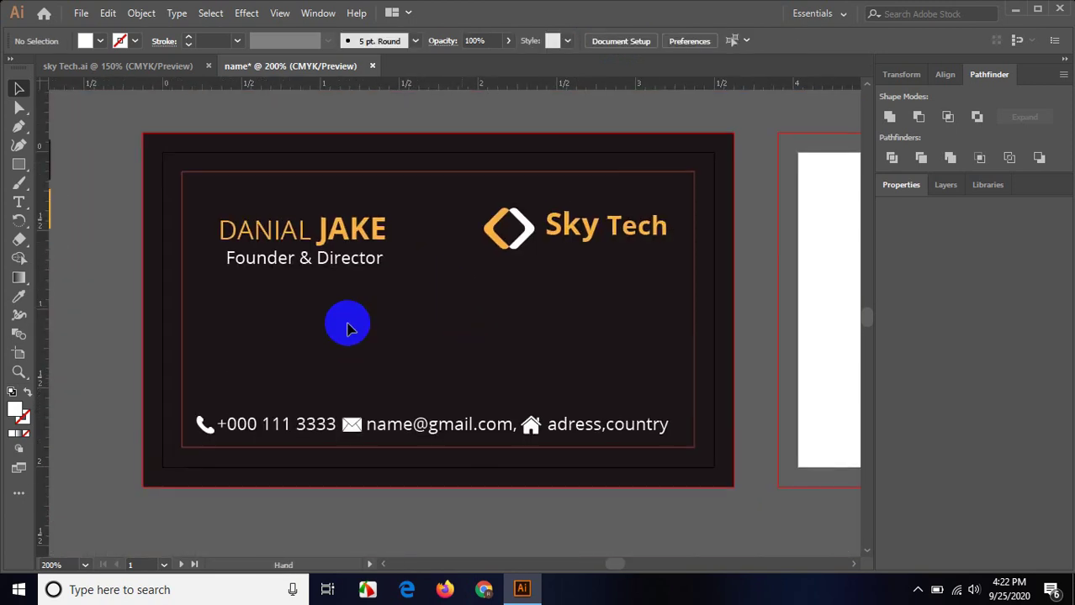
Step: Add a vertical guide at the text's left edge and left-align the title with the name
left_click_drag(464, 317, 108, 246)
left_click_drag(42, 264, 175, 311)
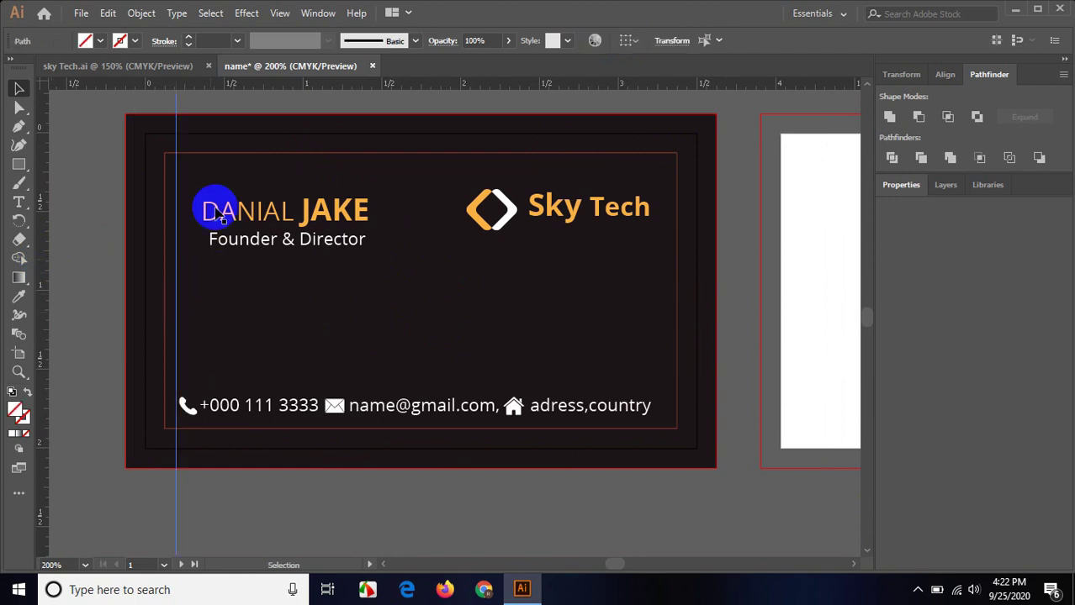
mouse_move(214, 188)
left_mouse_down()
mouse_move(264, 251)
mouse_move(250, 253)
left_mouse_up()
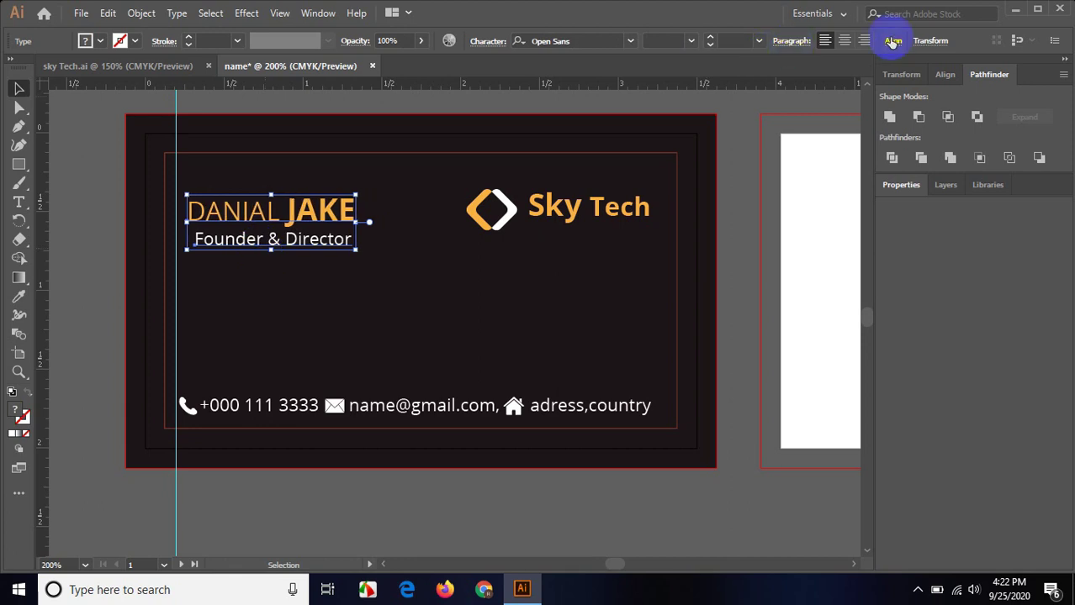
left_click(893, 42)
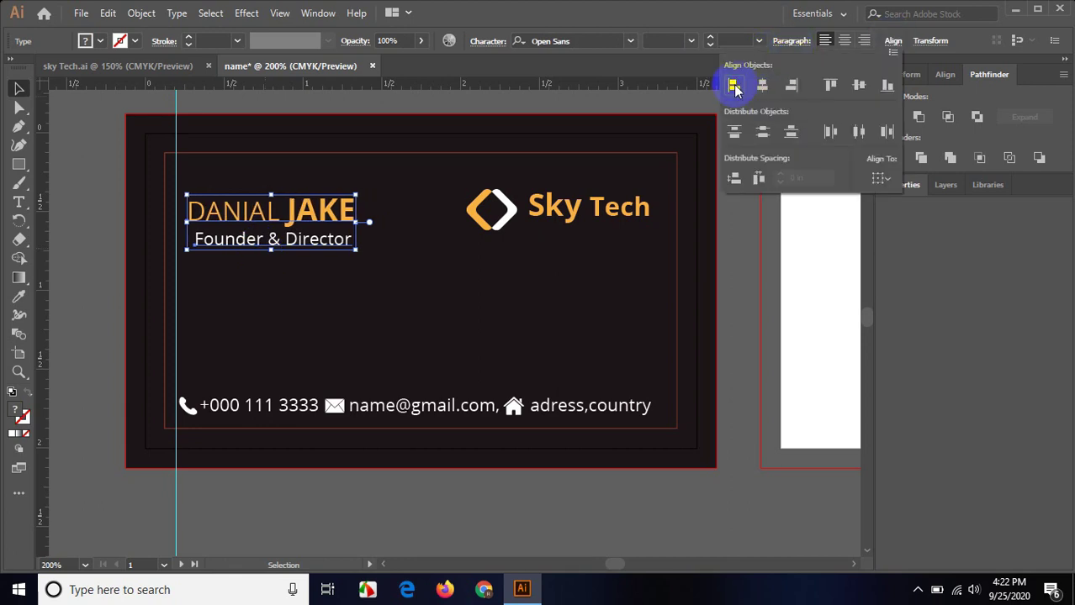
left_click(733, 85)
left_click(383, 312)
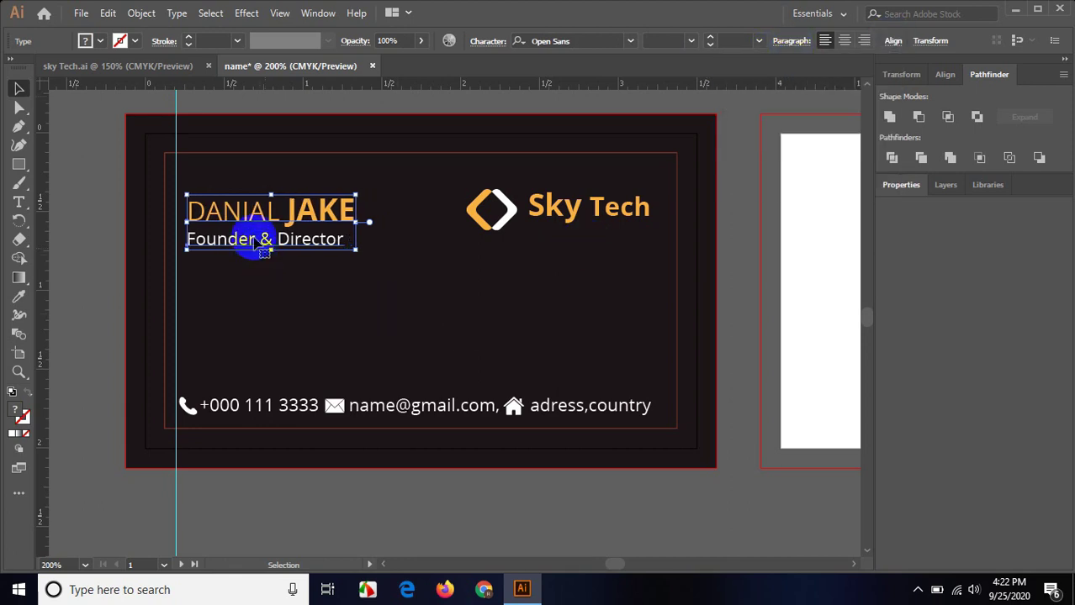
Step: Nudge the Founder & Director title left so it lines up under the name
left_click(249, 242)
left_click(266, 277)
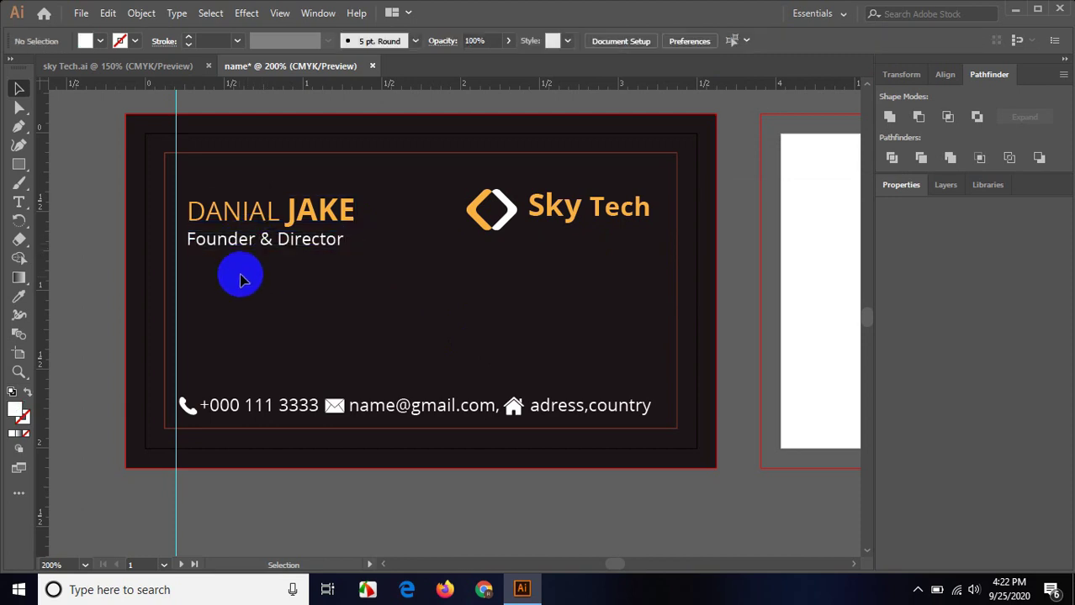
left_click(244, 246)
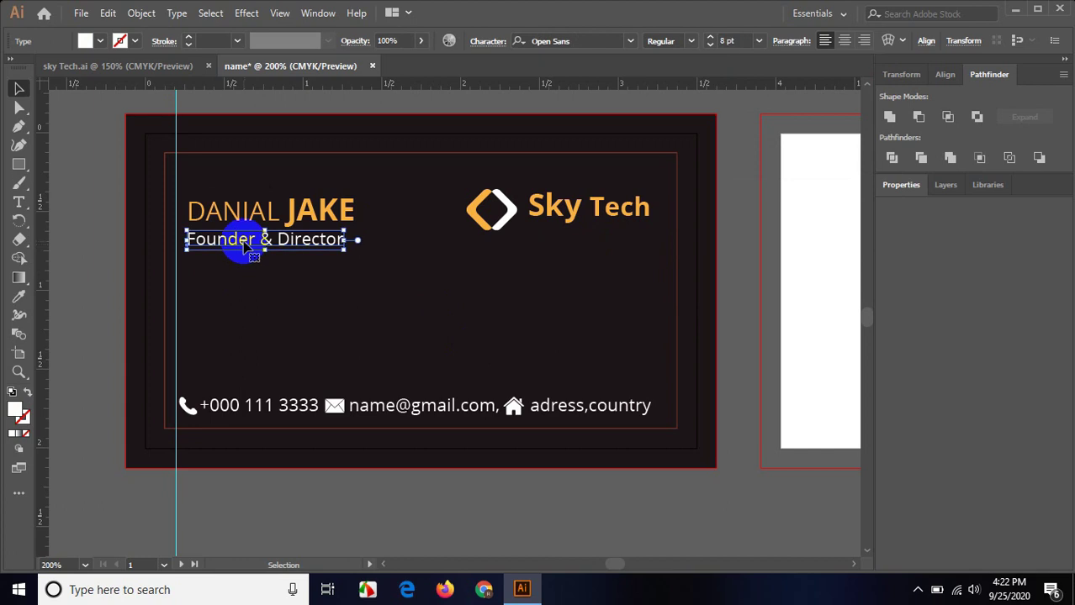
left_click(272, 286)
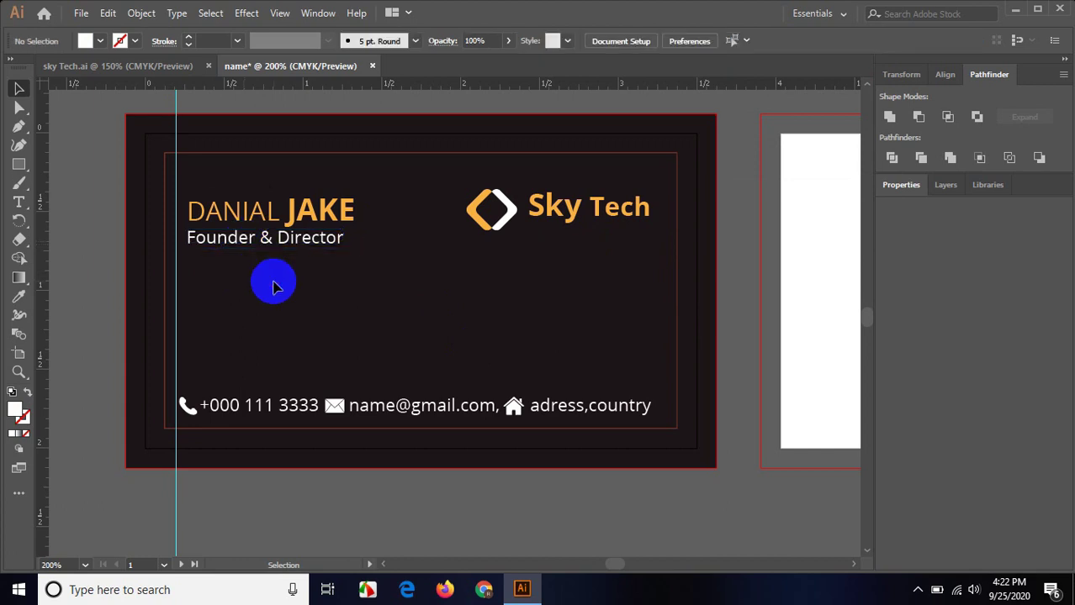
left_click(263, 241)
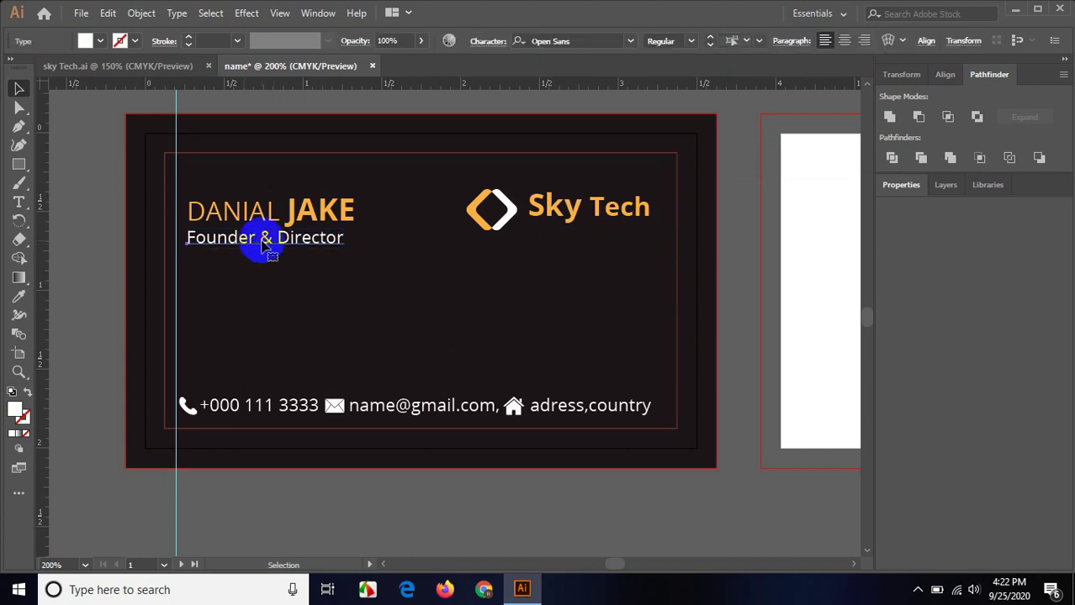
left_click(263, 244)
left_click_drag(263, 267, 257, 247)
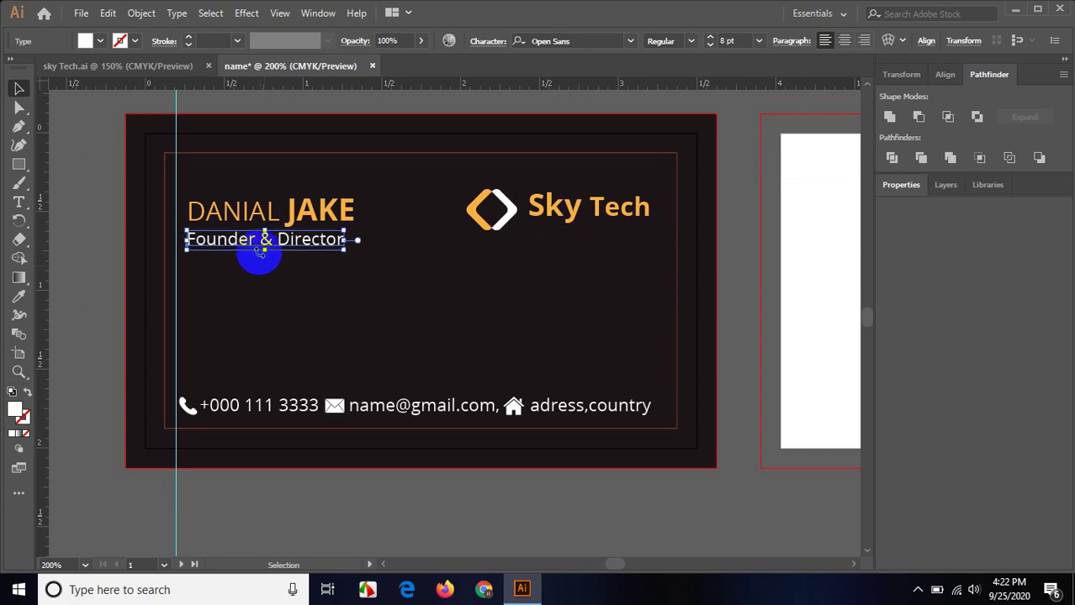
left_click(257, 275)
mouse_move(220, 194)
left_mouse_down()
mouse_move(241, 252)
mouse_move(260, 261)
mouse_move(252, 255)
left_mouse_up()
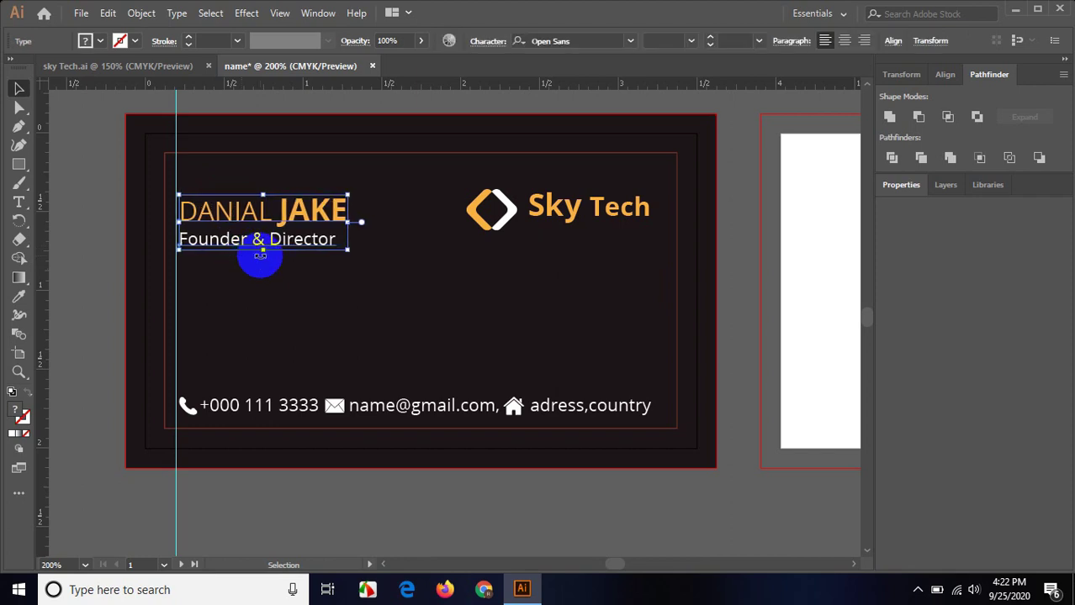
left_click(296, 319)
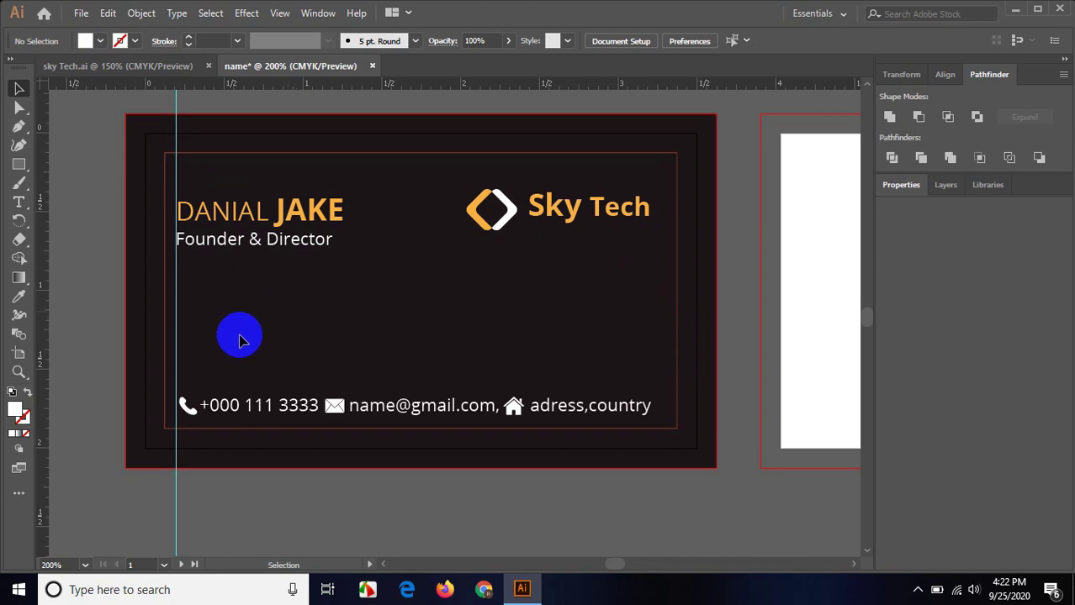
mouse_move(193, 360)
left_mouse_down()
mouse_move(261, 421)
mouse_move(263, 410)
left_mouse_up()
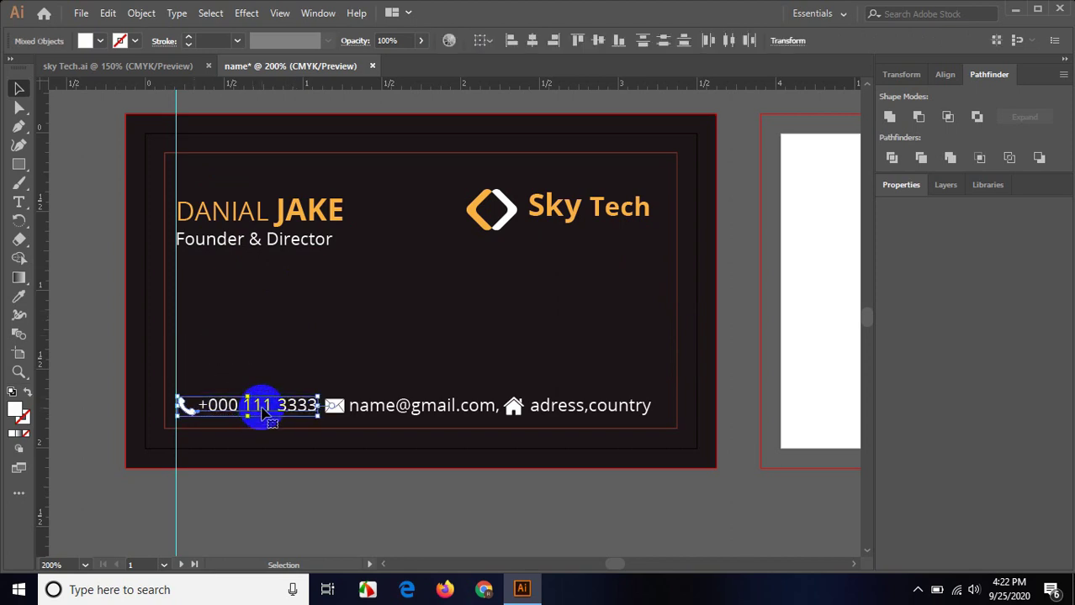
Step: Add a right-margin guide and nudge the logo and address groups flush to it
left_click(273, 334)
left_click_drag(59, 282, 654, 405)
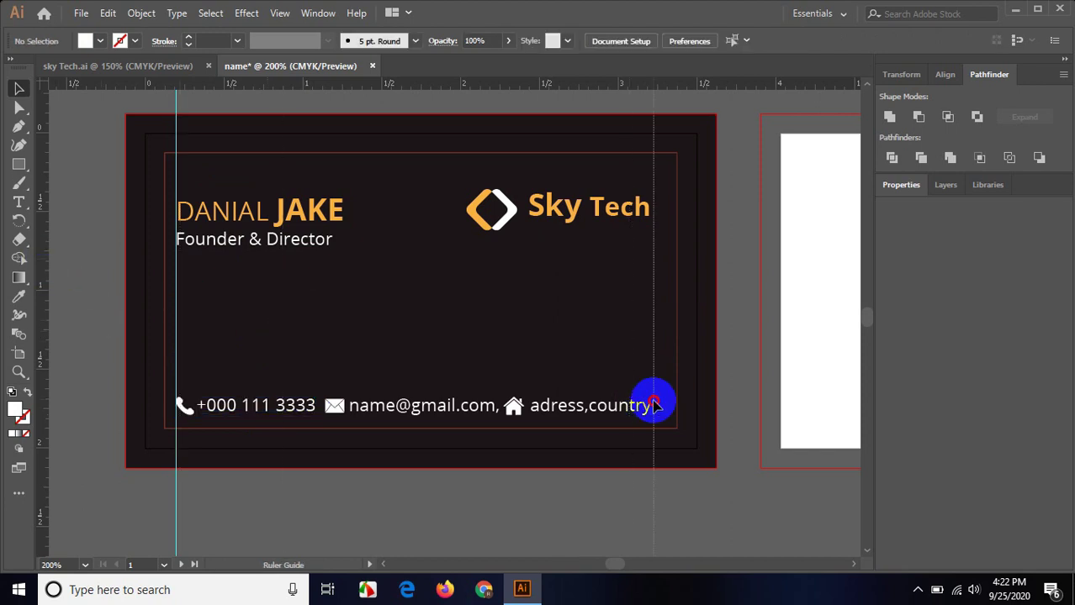
left_click_drag(655, 406, 660, 402)
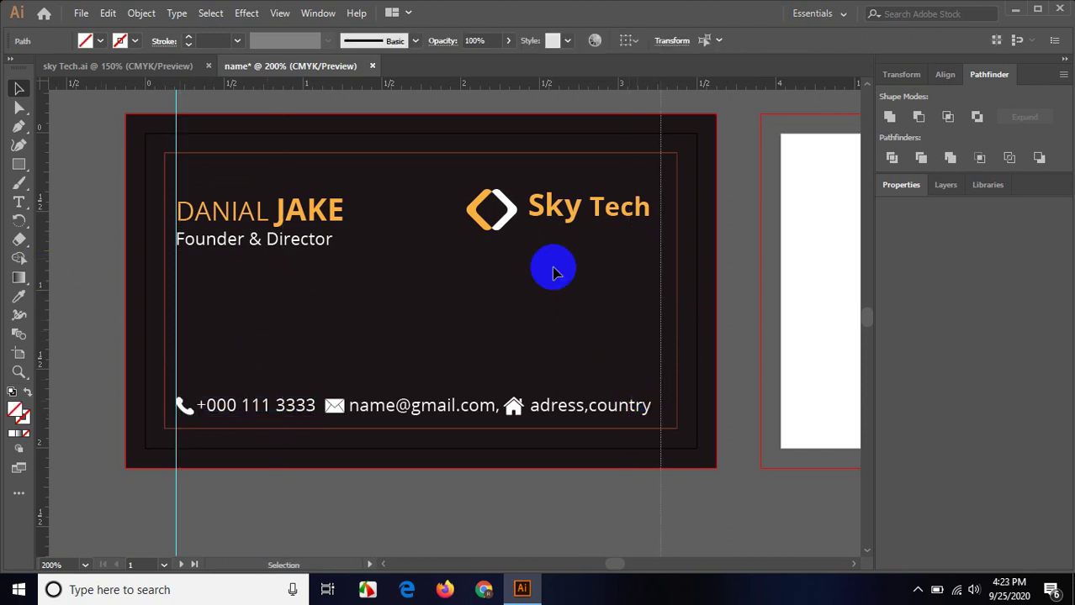
mouse_move(571, 259)
left_mouse_down()
mouse_move(485, 199)
mouse_move(495, 200)
left_mouse_up()
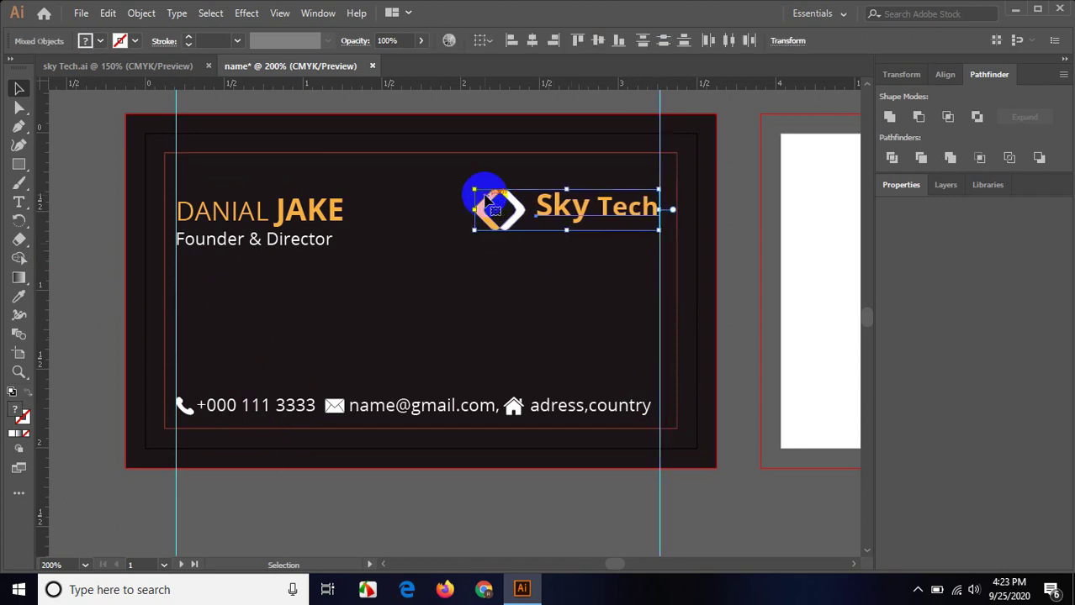
left_click(572, 414)
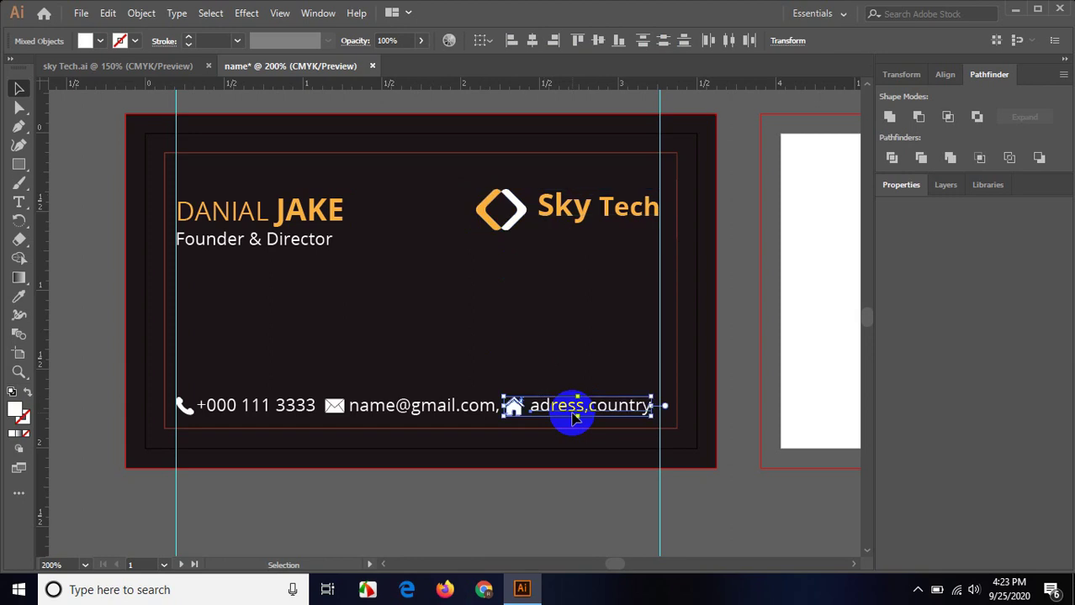
key("Right")
key("Right")
key("Right")
key("Right")
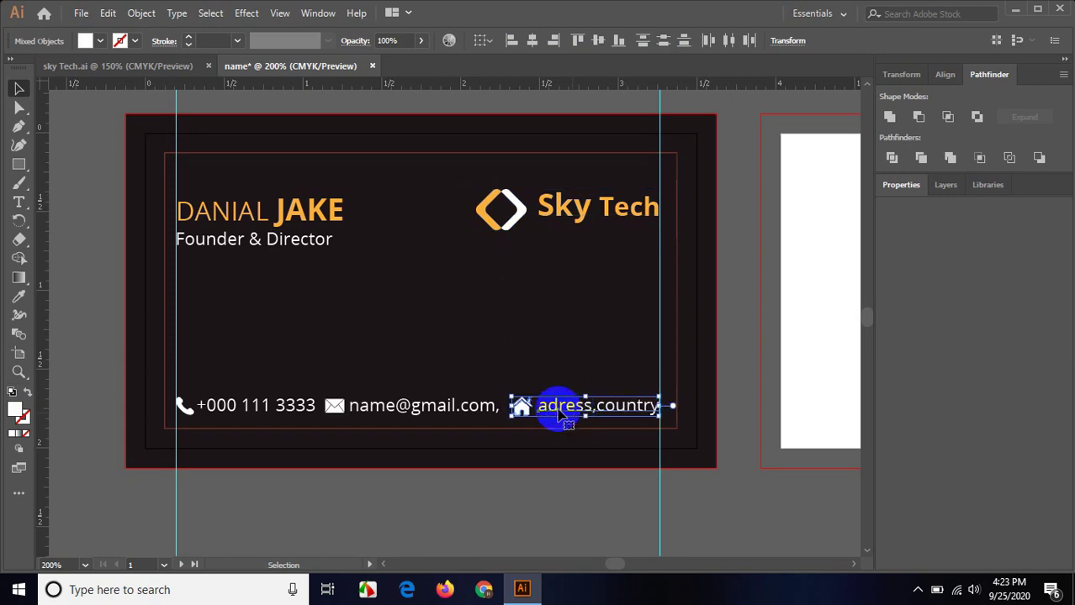
left_click(359, 354)
Step: Remove the stray comma after the e-mail and delete the guides
left_click_drag(317, 370, 370, 406)
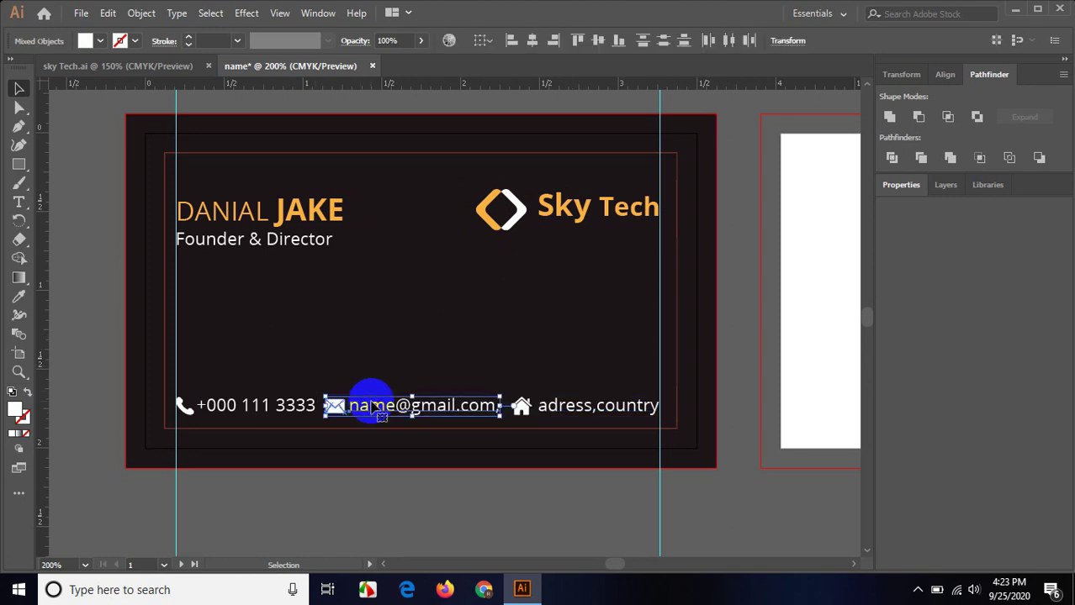
left_click(359, 344)
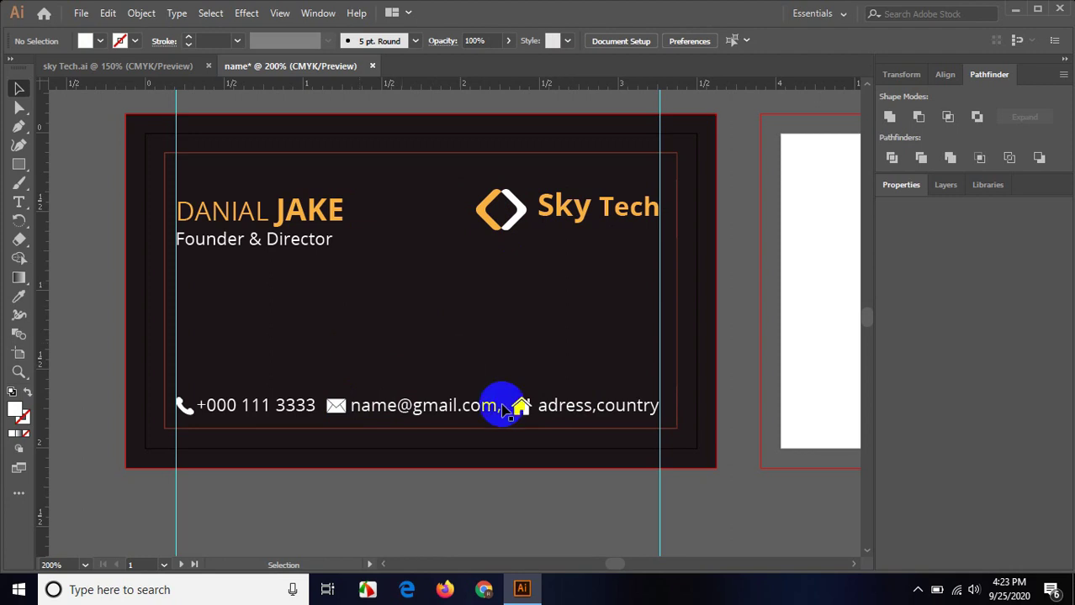
left_click(18, 202)
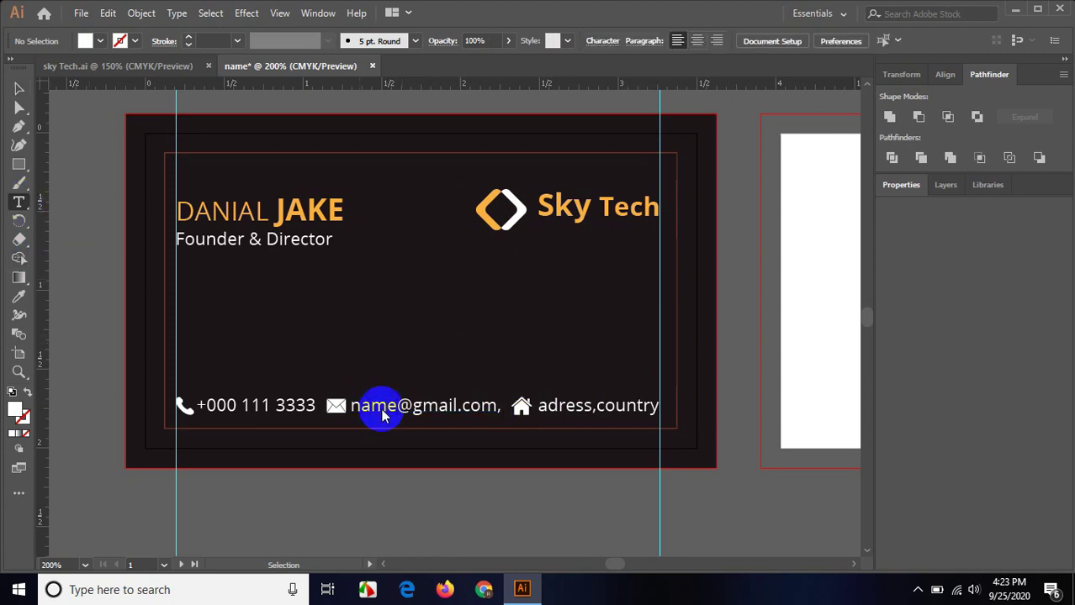
left_click(534, 414)
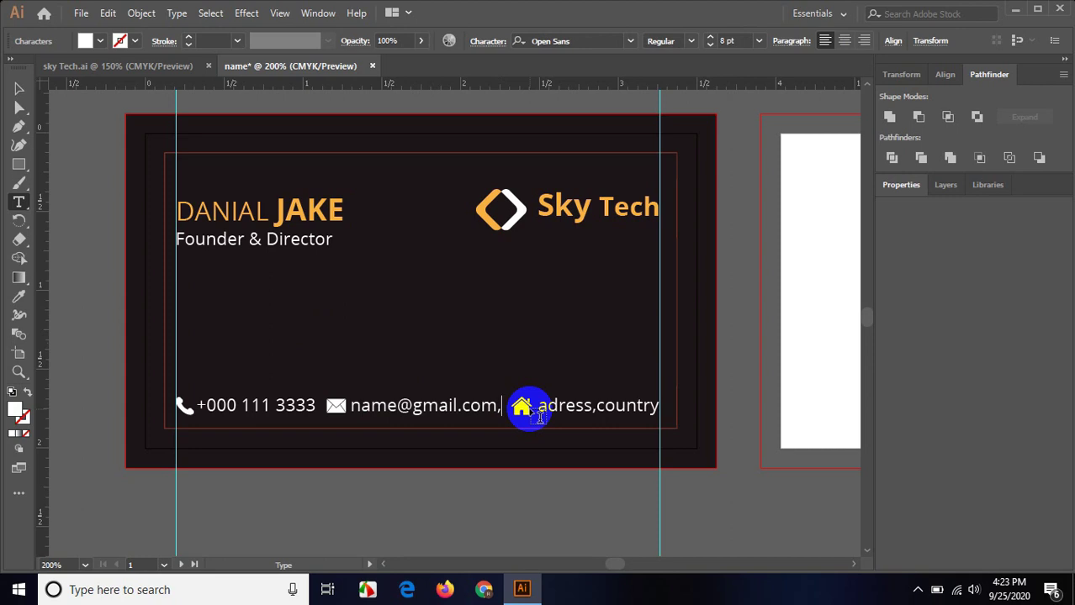
left_click(18, 89)
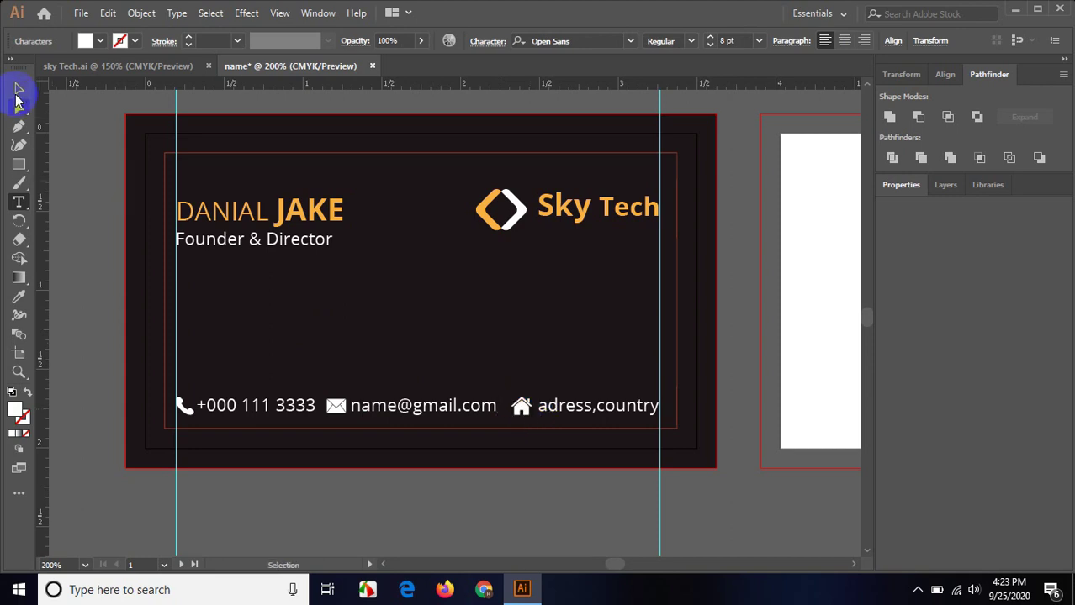
left_click(377, 324)
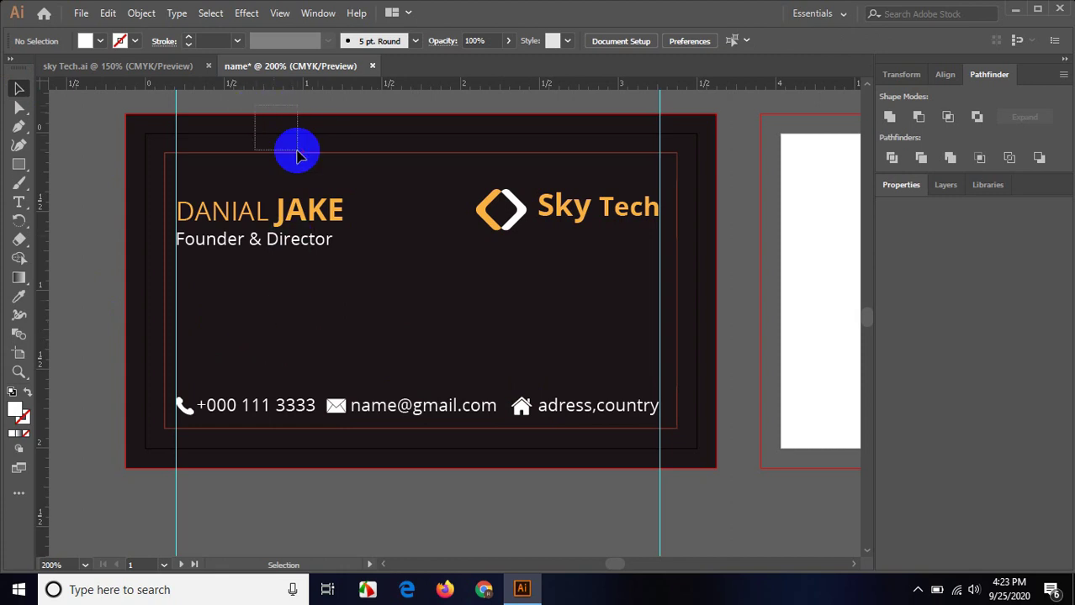
left_click_drag(144, 292, 681, 341)
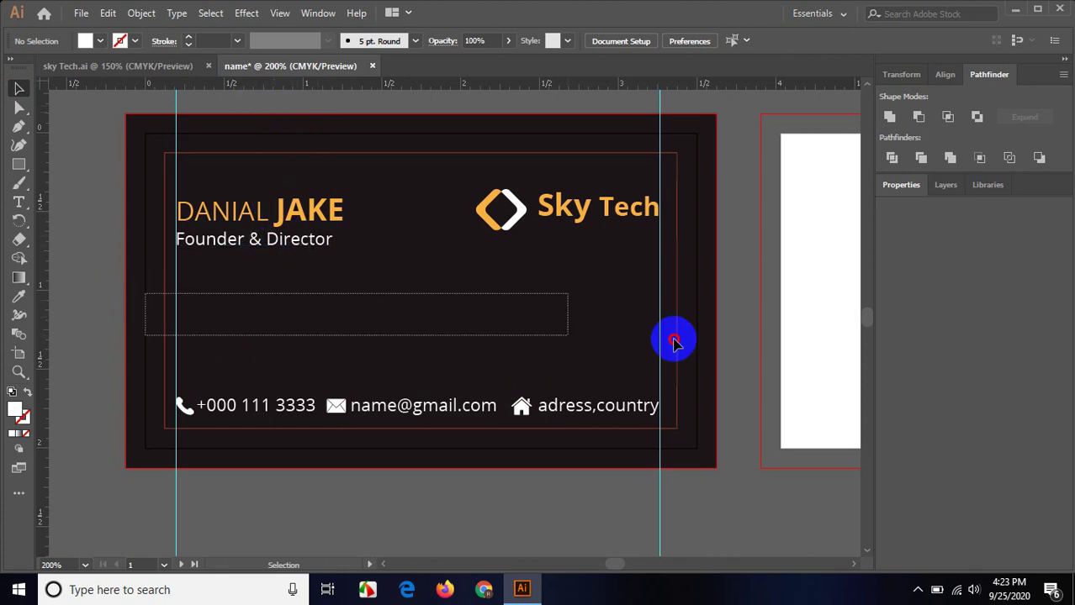
key("Delete")
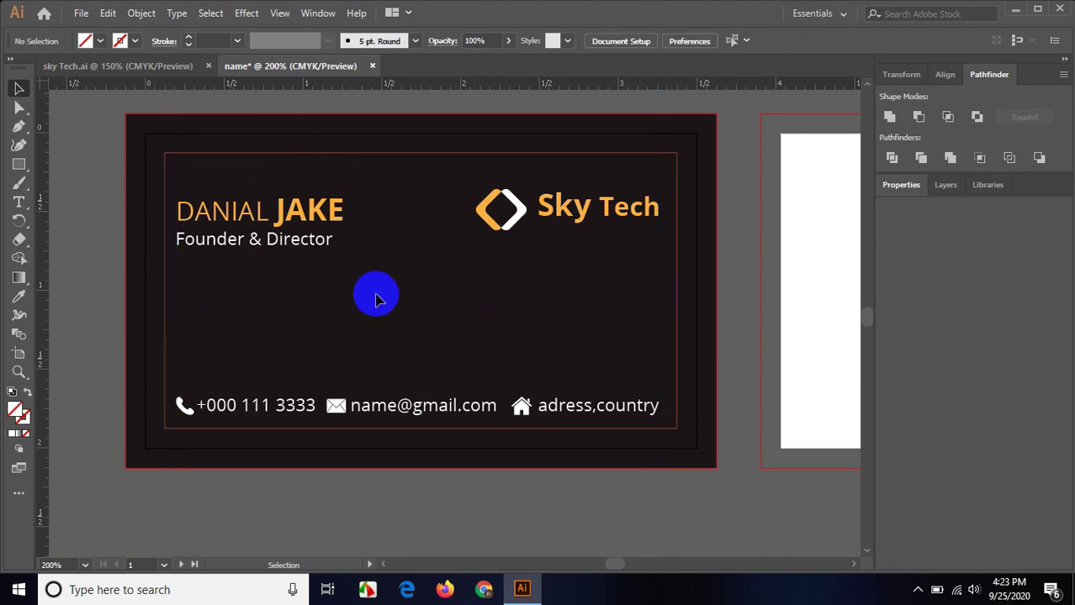
Step: Add a vertical guide at the card's centre and a horizontal guide at the logo
scroll(377, 295, "up", 3)
scroll(328, 269, "up", 1)
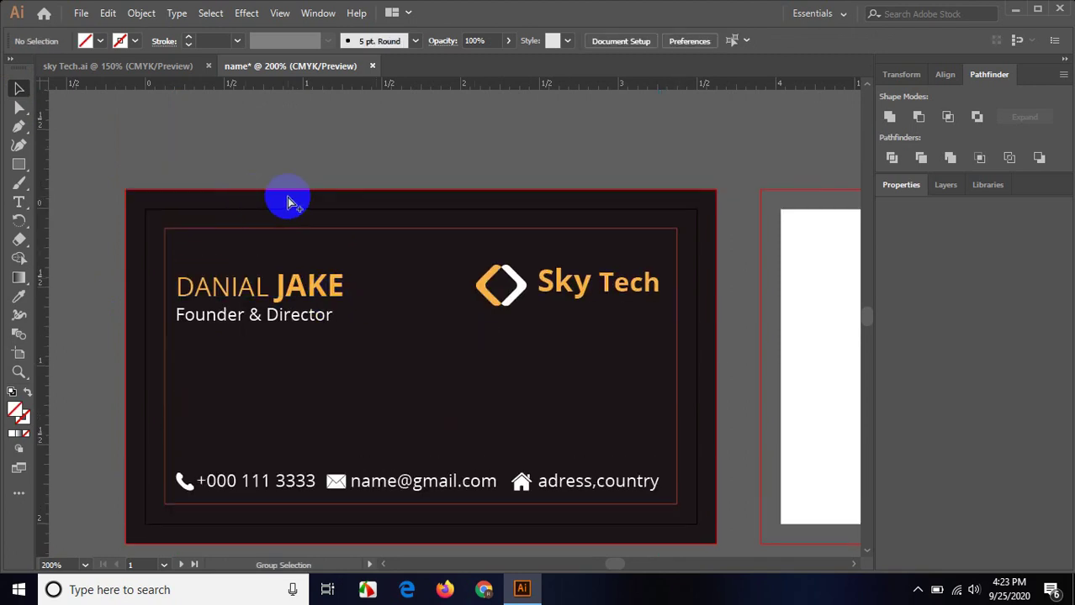
left_click(287, 201)
left_click(279, 189)
left_click(401, 132)
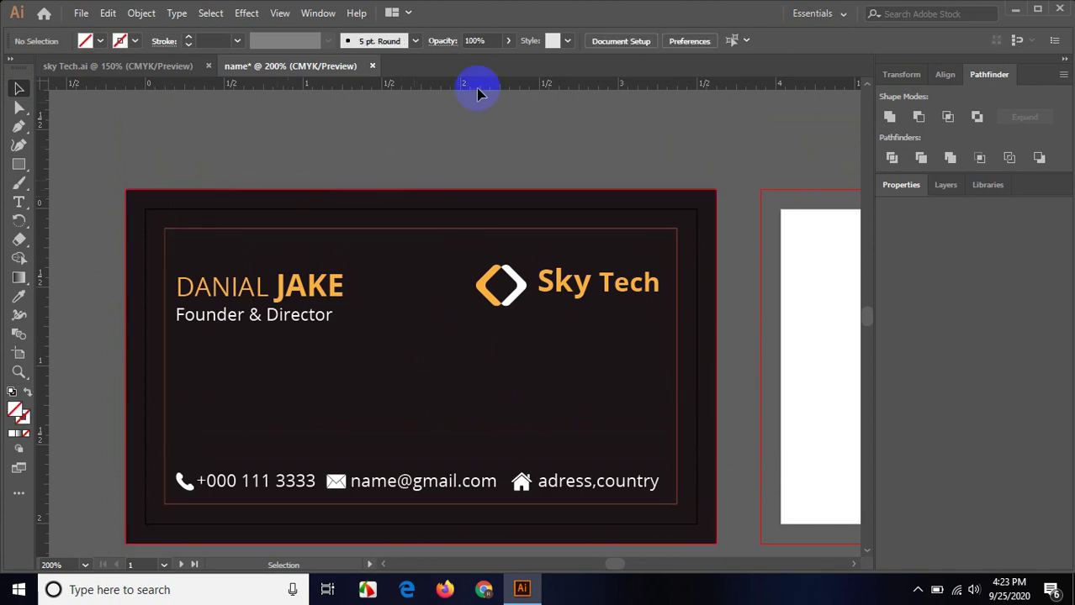
left_click_drag(444, 253, 444, 250)
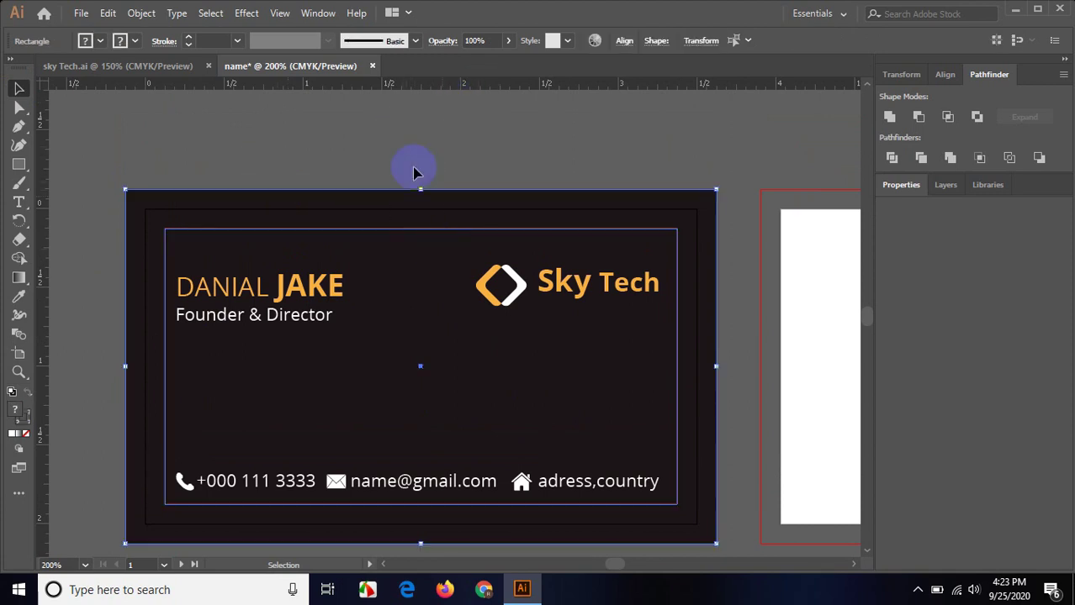
left_click_drag(48, 233, 420, 321)
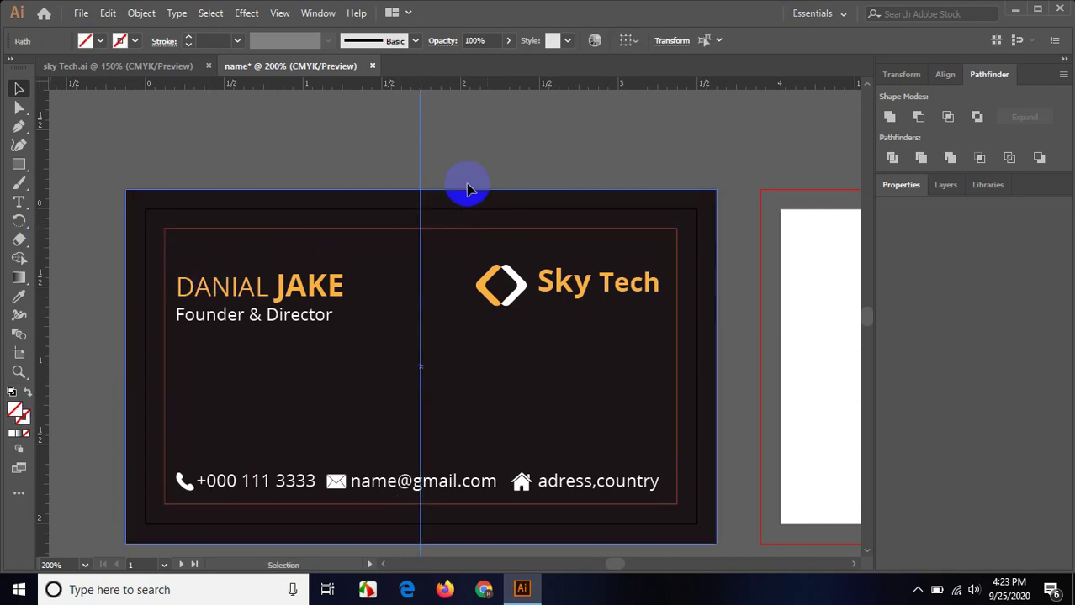
left_click_drag(465, 165, 521, 238)
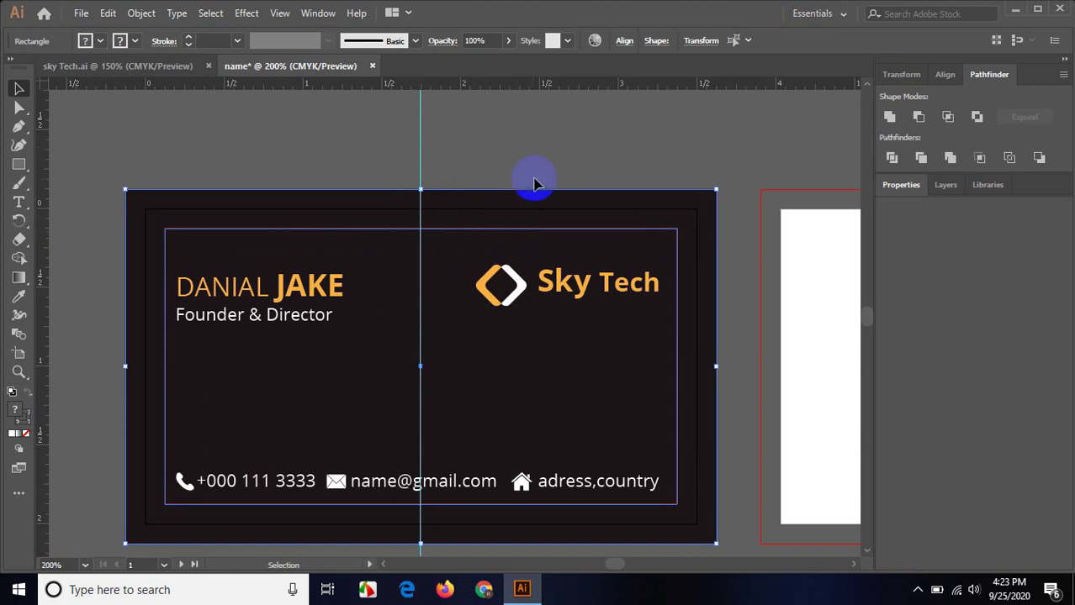
left_click_drag(571, 84, 587, 284)
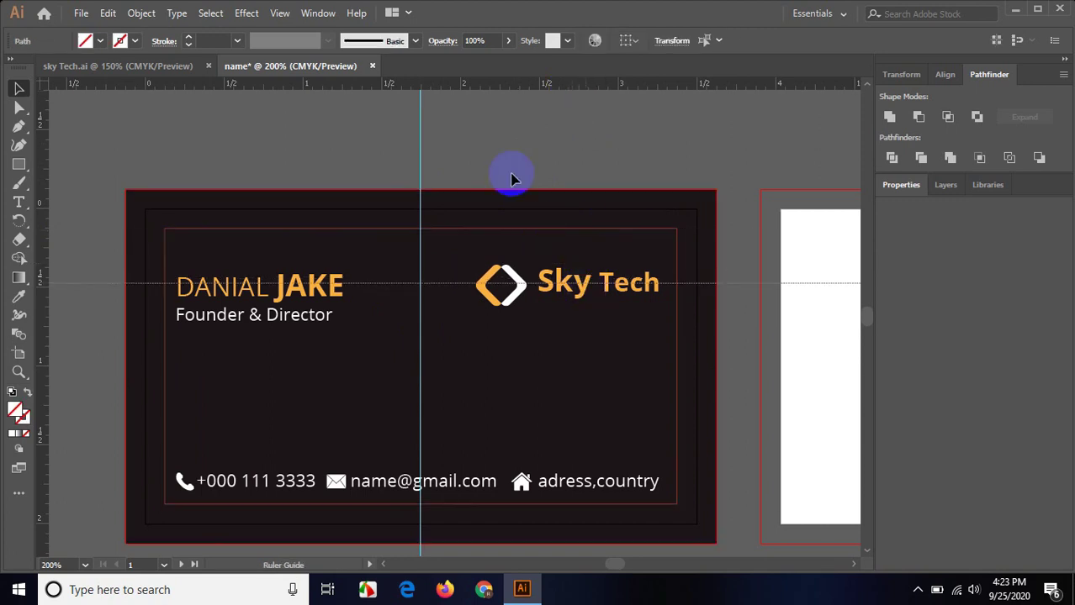
Step: Raise the name and title level with the logo and vertically centre Sky Tech on its icon
left_click(548, 241)
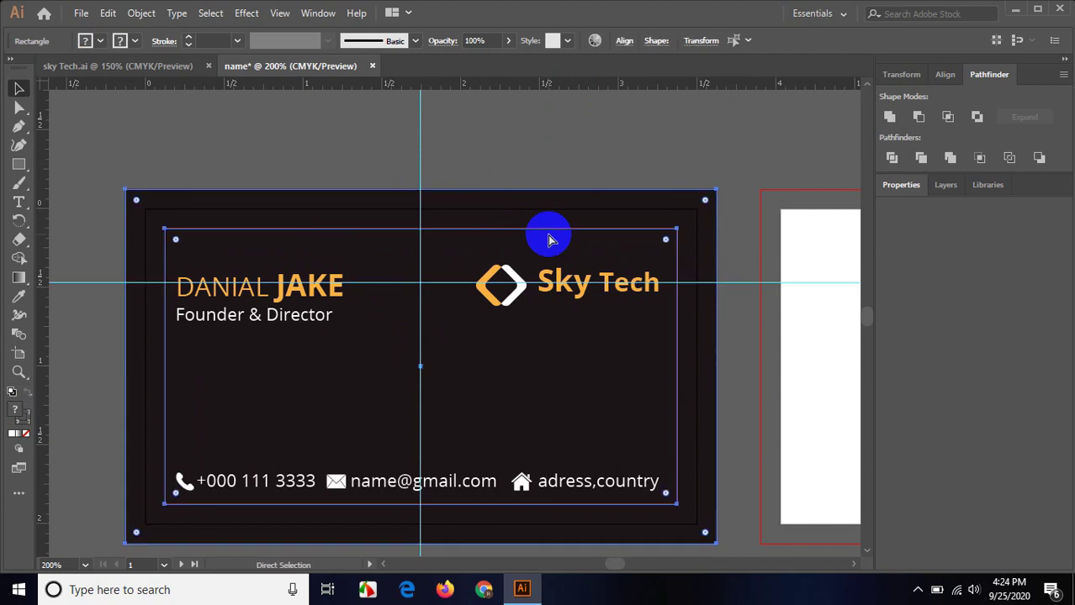
key("ctrl+shift+a")
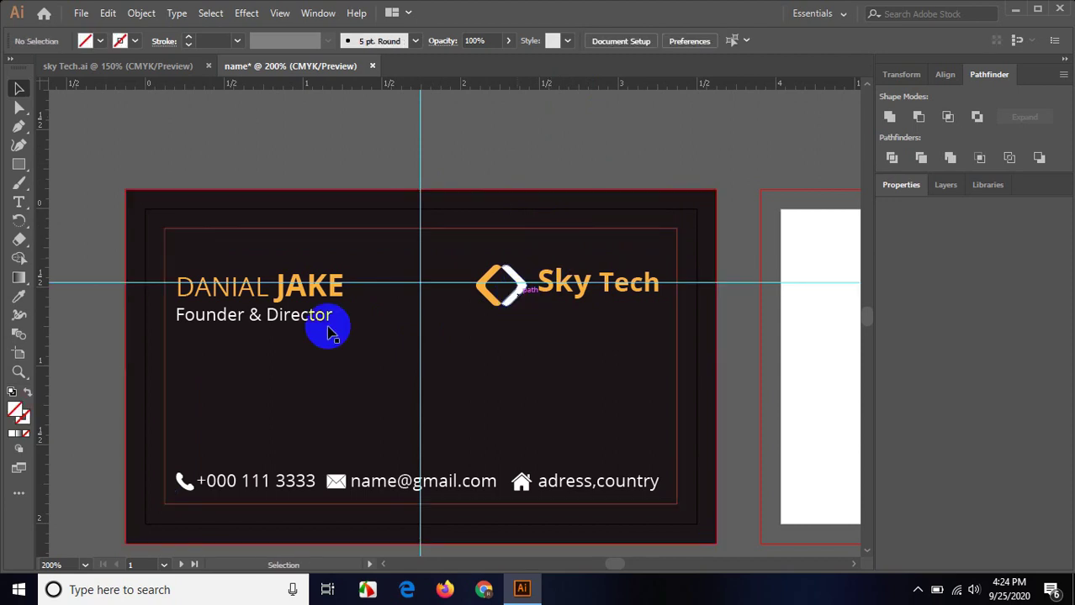
left_click_drag(324, 340, 266, 301)
key("Up")
key("Up")
key("Up")
key("Up")
key("Up")
key("Up")
key("Up")
key("Up")
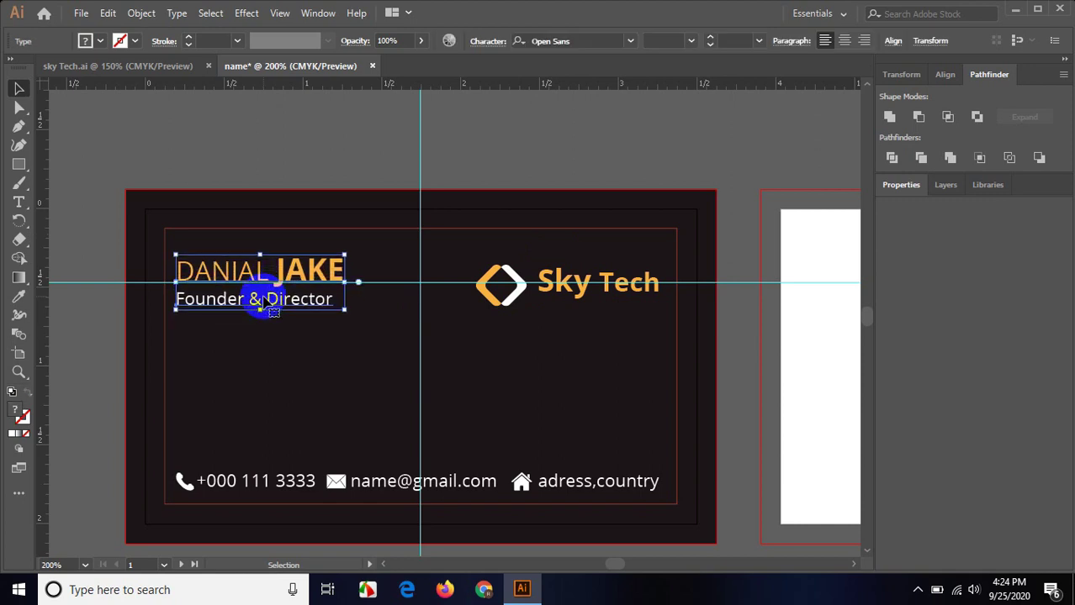
key("Down")
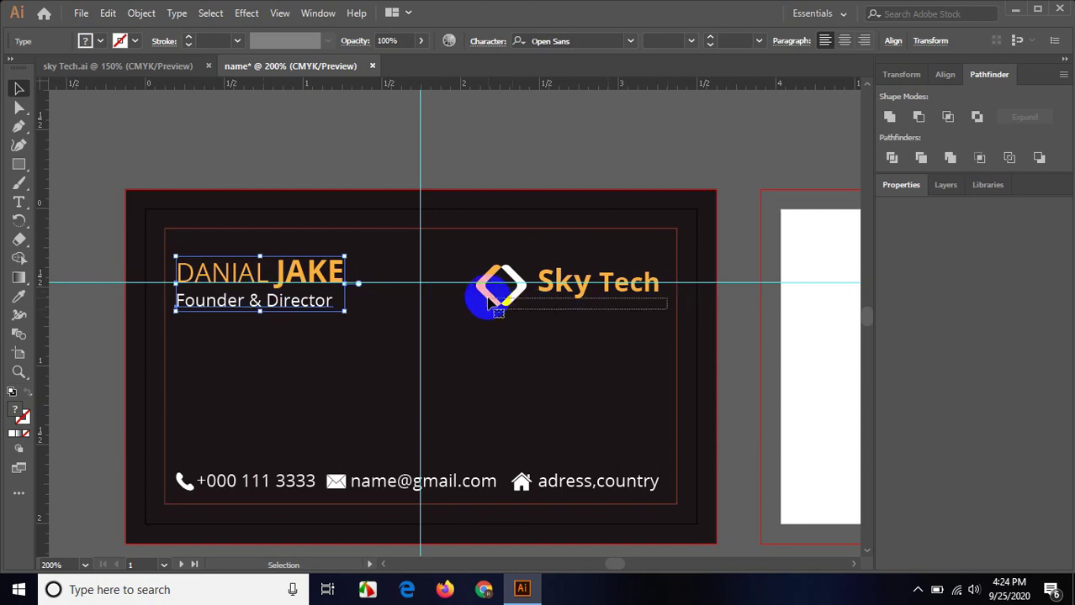
left_click(491, 301)
key("Up")
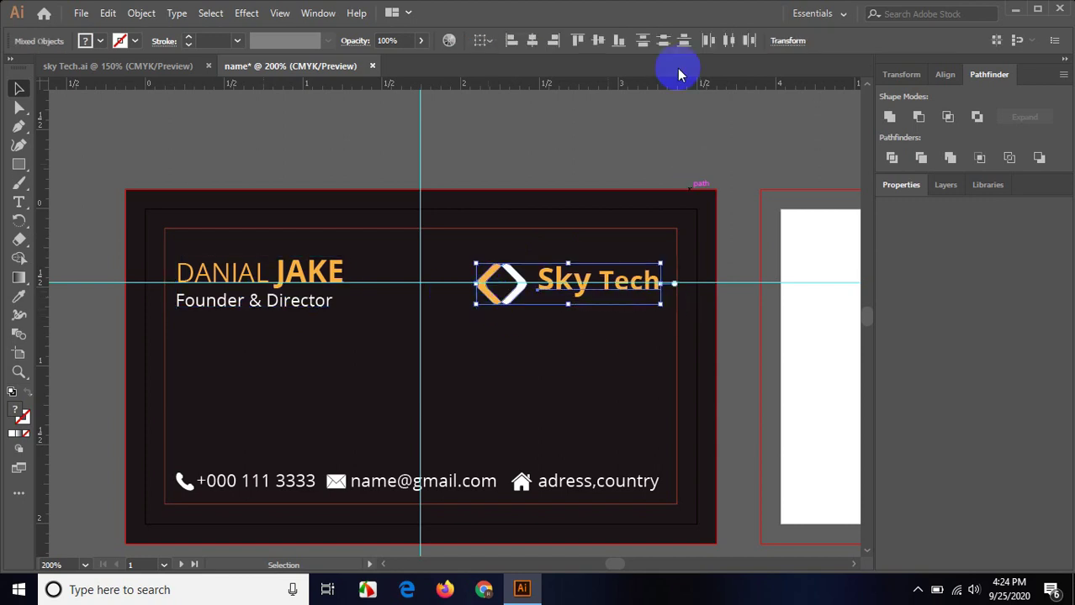
left_click(598, 40)
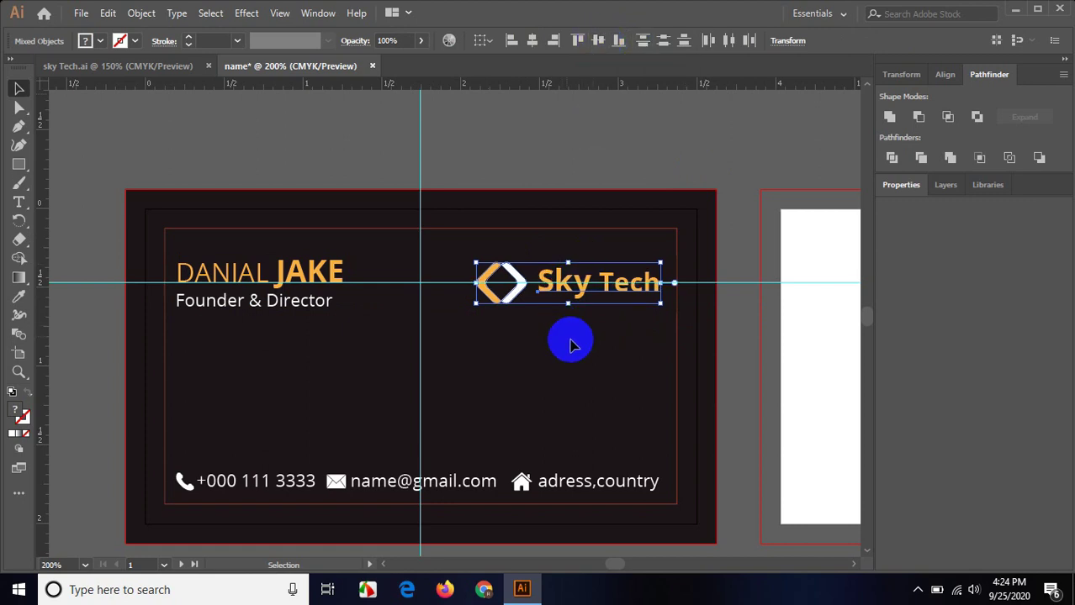
Step: Delete the vertical and horizontal centre guides
left_click_drag(380, 335, 469, 388)
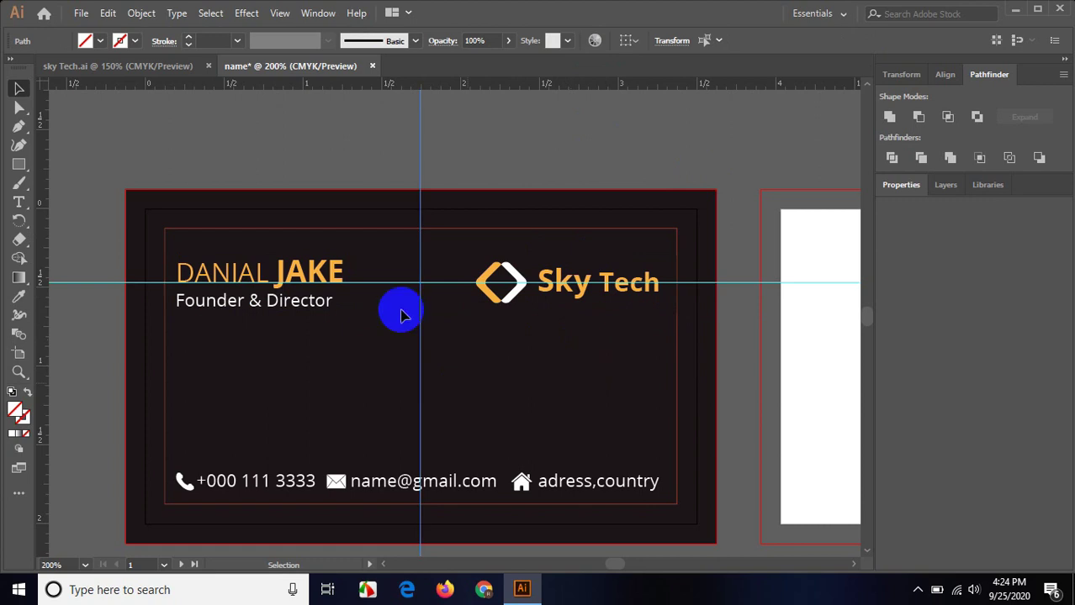
key("Delete")
left_click_drag(385, 262, 432, 353)
key("Delete")
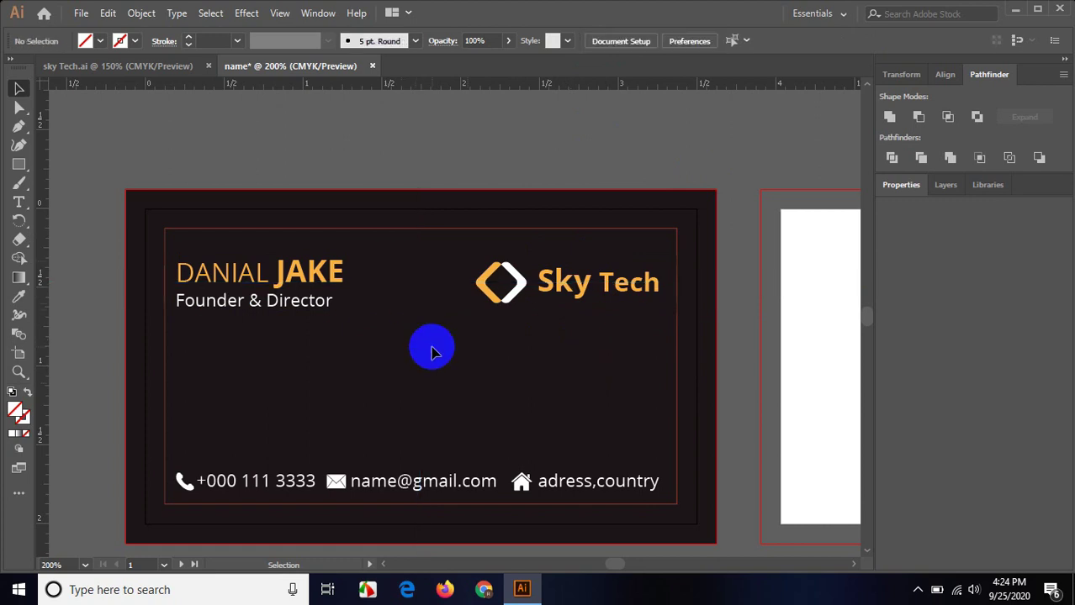
Step: Place two horizontal guides bounding the contact line and zoom in to check its alignment
scroll(454, 346, "down", 1)
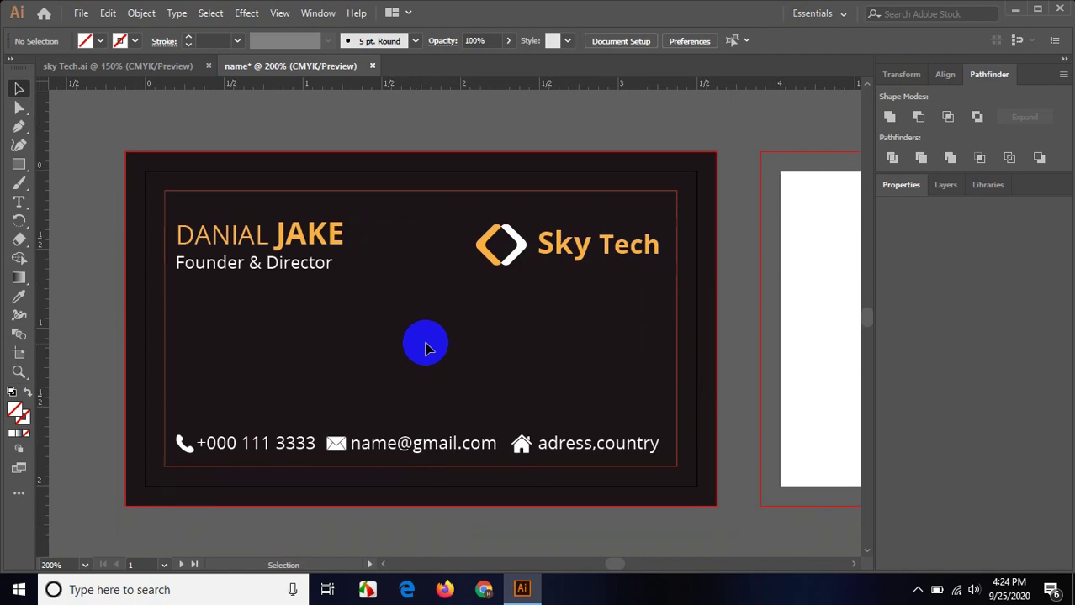
scroll(429, 253, "down", 1)
scroll(431, 126, "down", 1)
left_click_drag(429, 122, 430, 360)
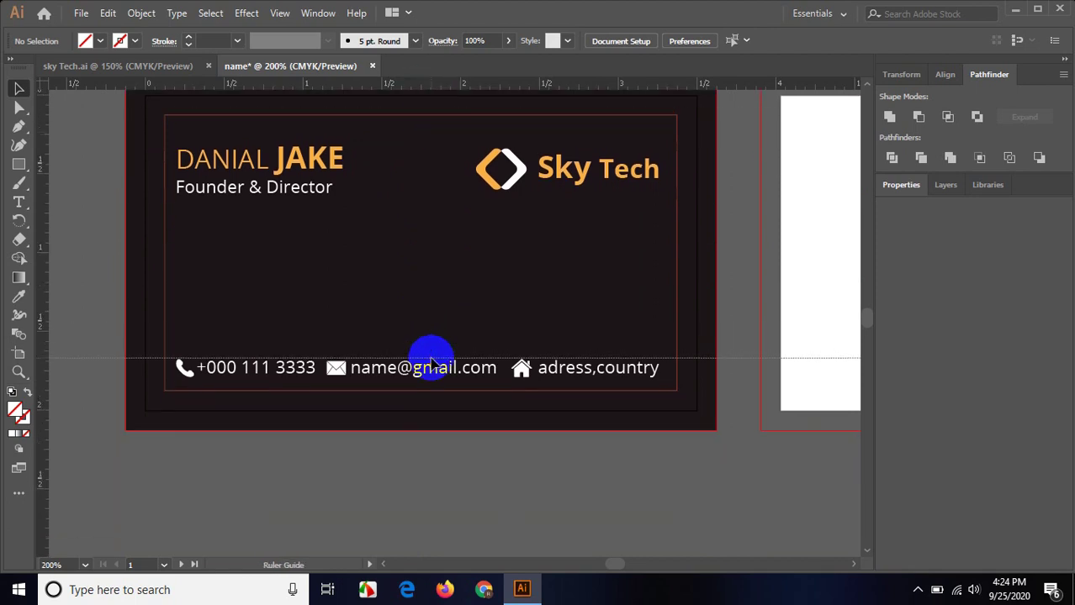
left_click_drag(431, 360, 427, 357)
left_click_drag(413, 84, 438, 377)
left_click(472, 391)
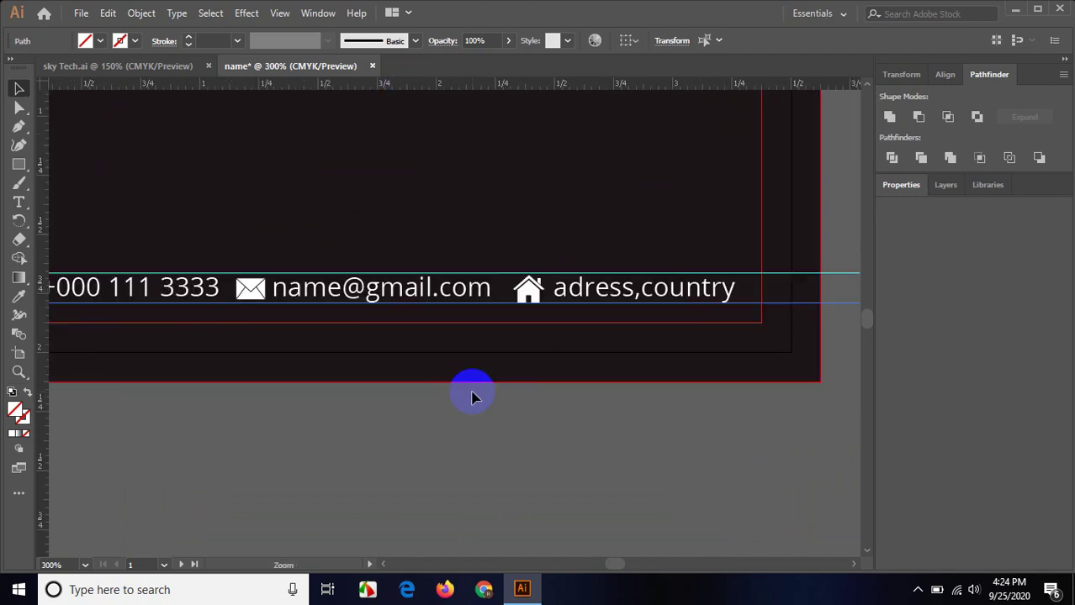
mouse_move(521, 396)
left_mouse_down()
mouse_move(587, 396)
mouse_move(513, 393)
left_mouse_up()
key("ctrl+space")
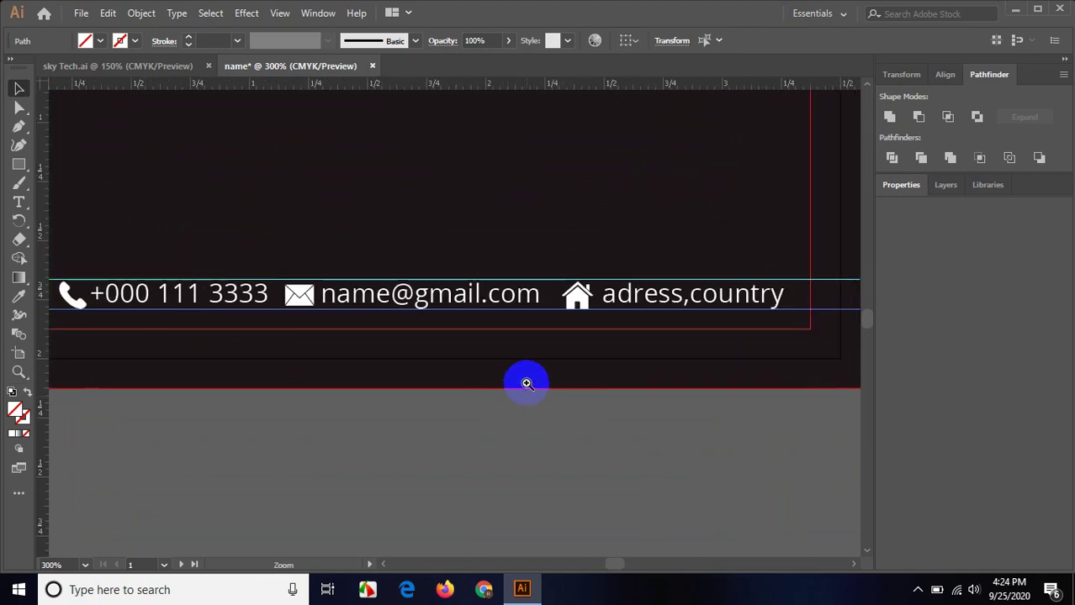
left_click(526, 384, "ctrl+alt")
left_click(509, 365, "ctrl+alt")
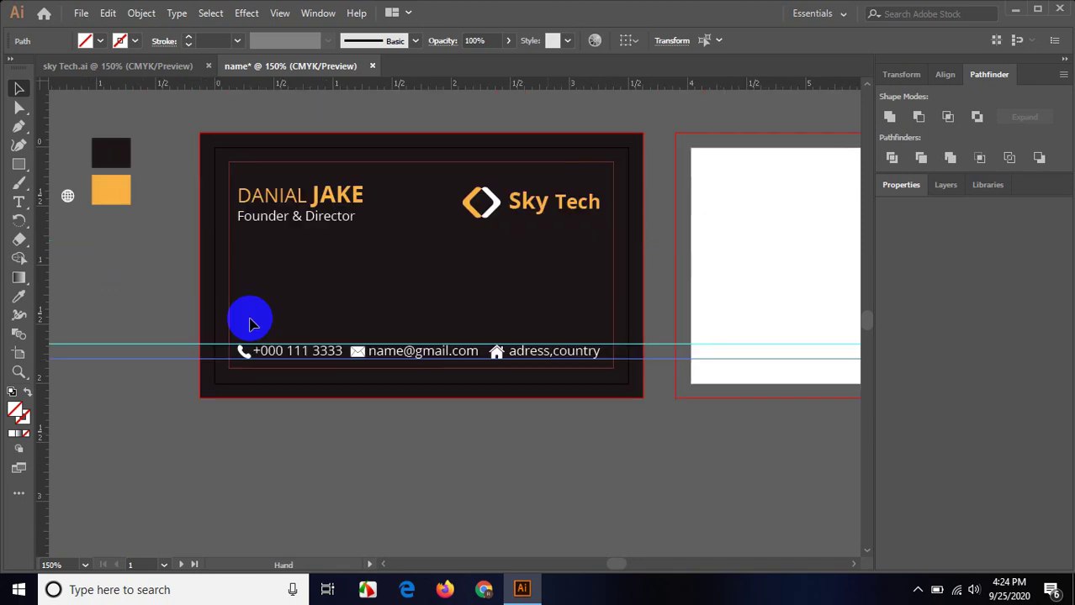
mouse_move(137, 301)
left_mouse_down()
mouse_move(207, 389)
mouse_move(286, 406)
left_mouse_up()
mouse_move(465, 425)
left_mouse_down()
mouse_move(434, 446)
mouse_move(420, 434)
left_mouse_up()
Step: Nudge the contact row up two steps to sit on the guides
left_click_drag(172, 336, 504, 421)
key("Up")
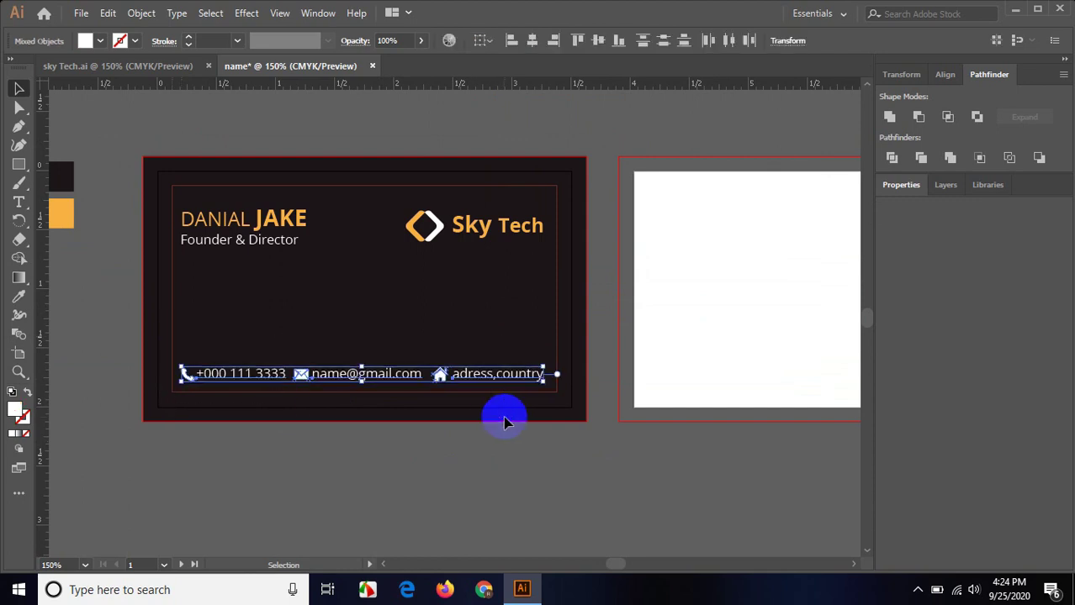
key("Up")
left_click(480, 439)
Step: Move the globe icon toward the blank artboard and select all front card background layers
scroll(459, 437, "left", 3)
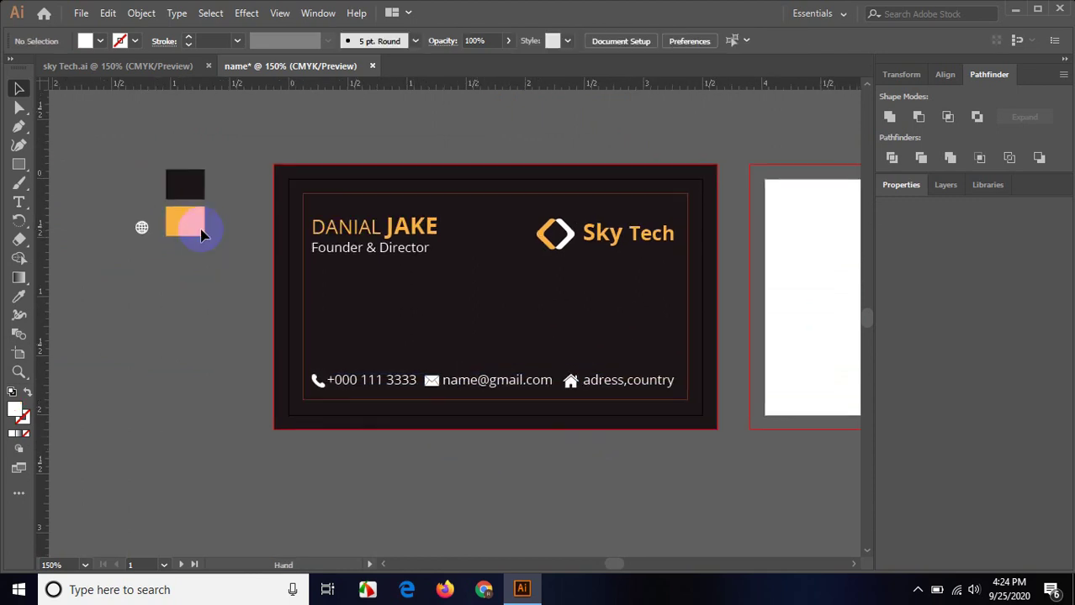
left_click_drag(191, 223, 172, 236)
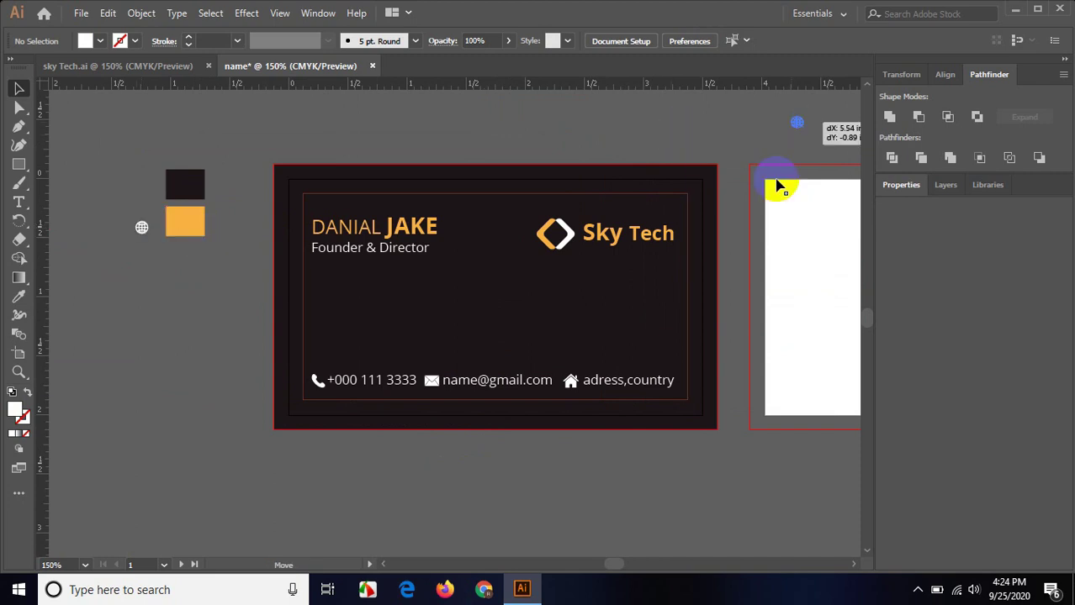
left_click_drag(711, 259, 372, 247)
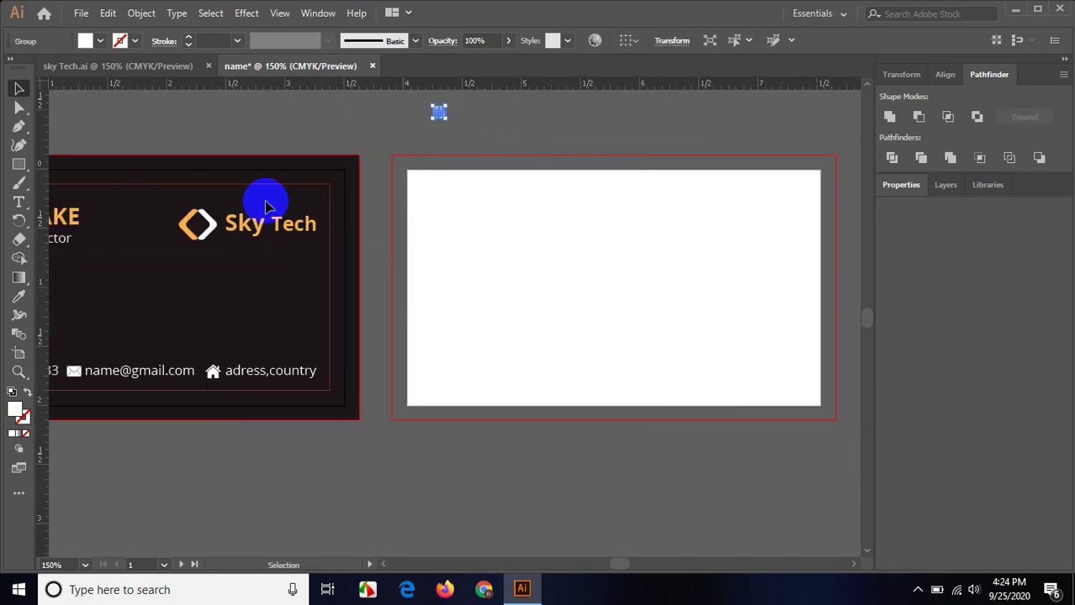
left_click_drag(279, 197, 278, 198)
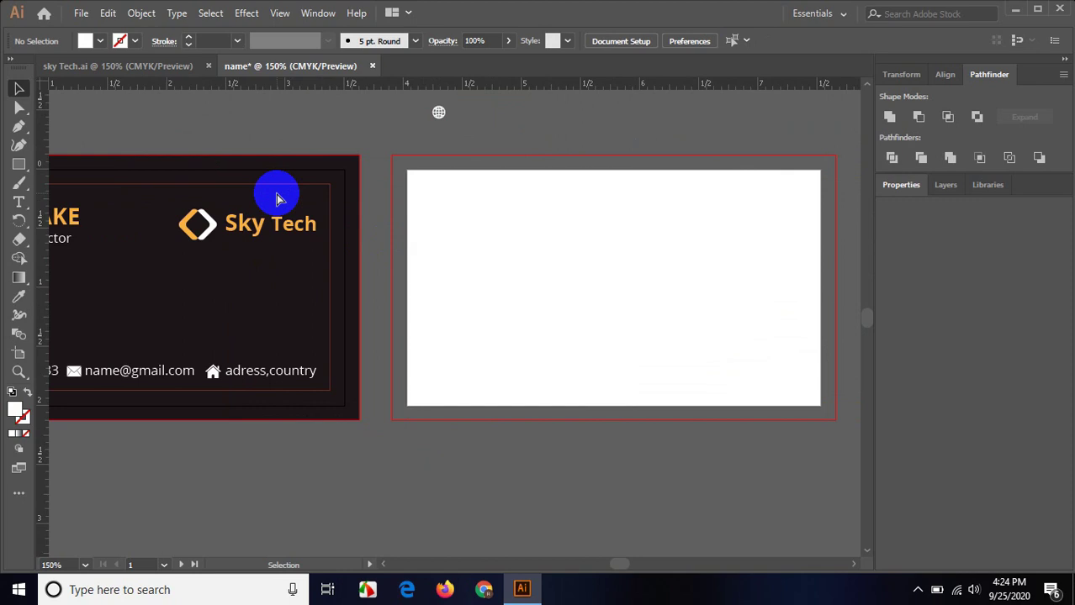
left_click(278, 198)
key("v")
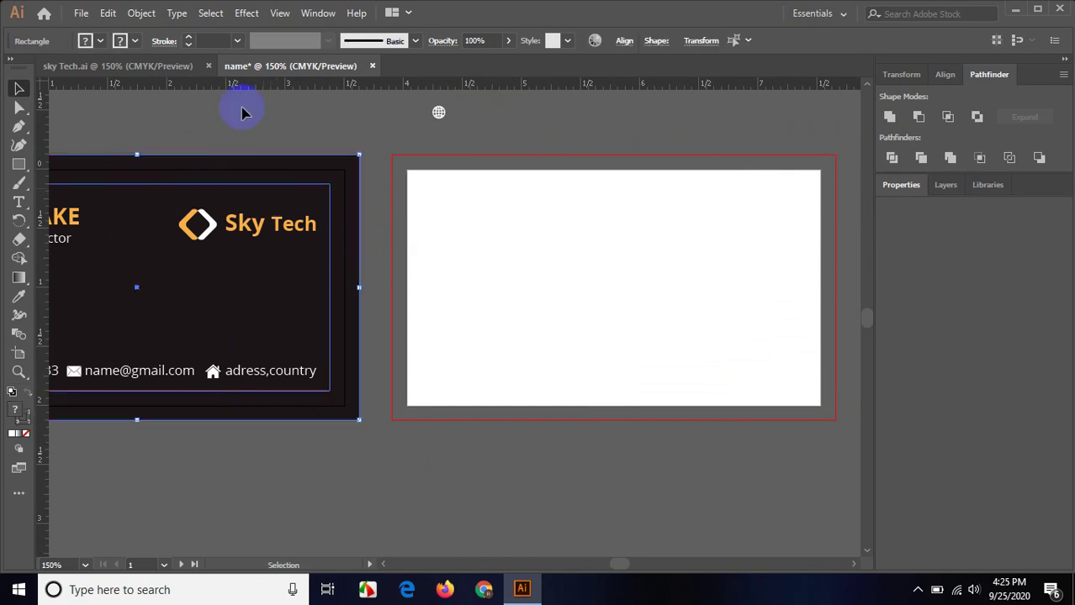
mouse_move(220, 124)
left_mouse_down()
mouse_move(265, 202)
mouse_move(260, 221)
left_mouse_up()
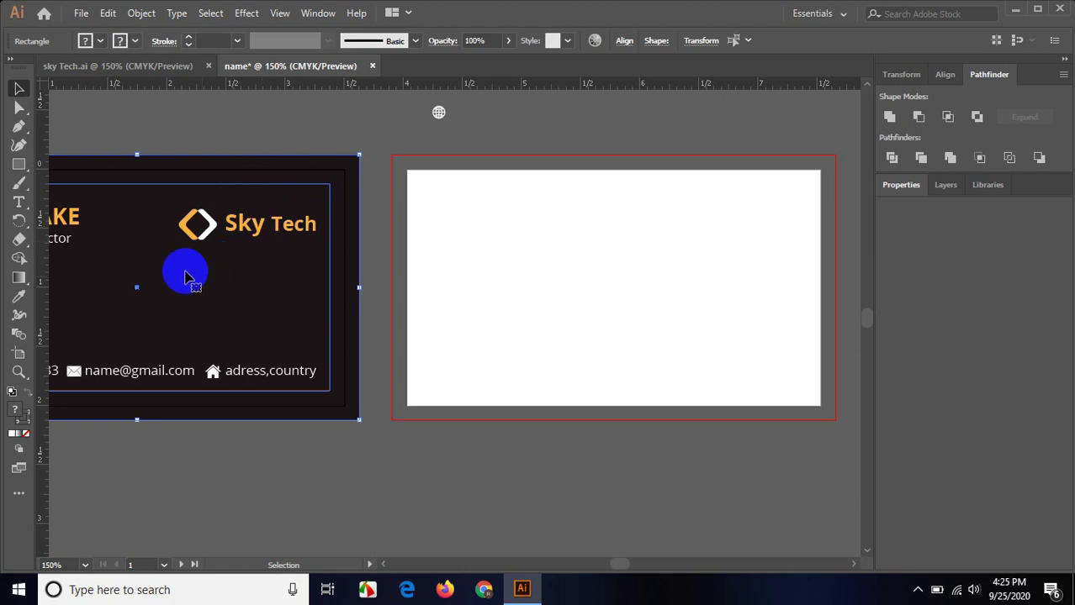
Step: Alt-drag a copy of the card background onto the second artboard, redoing the misplaced first copy
left_click_drag(168, 276, 646, 275)
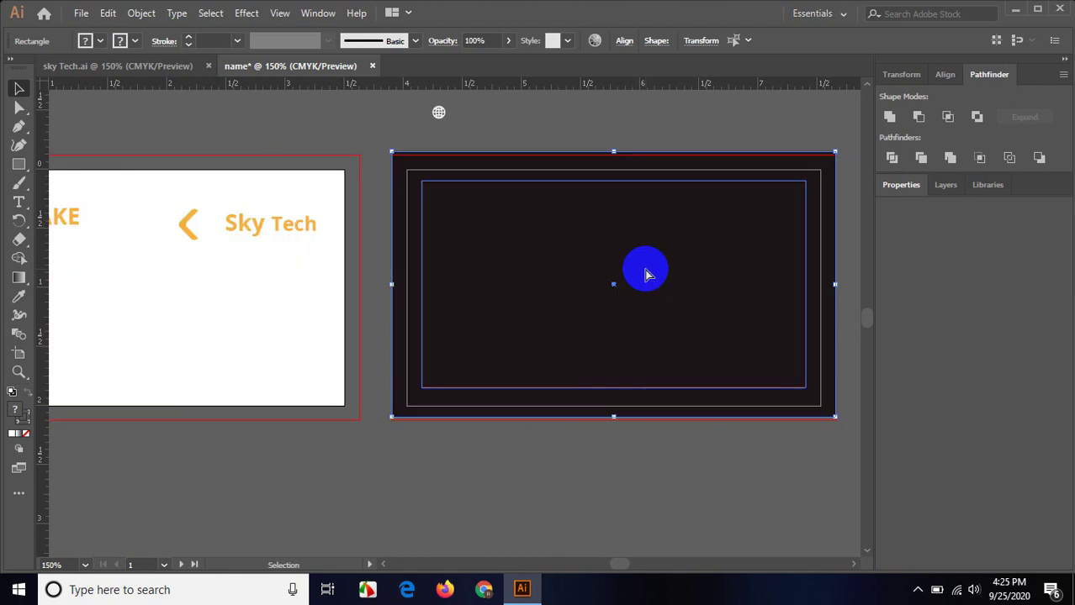
key("ctrl+z")
left_click_drag(219, 299, 679, 295)
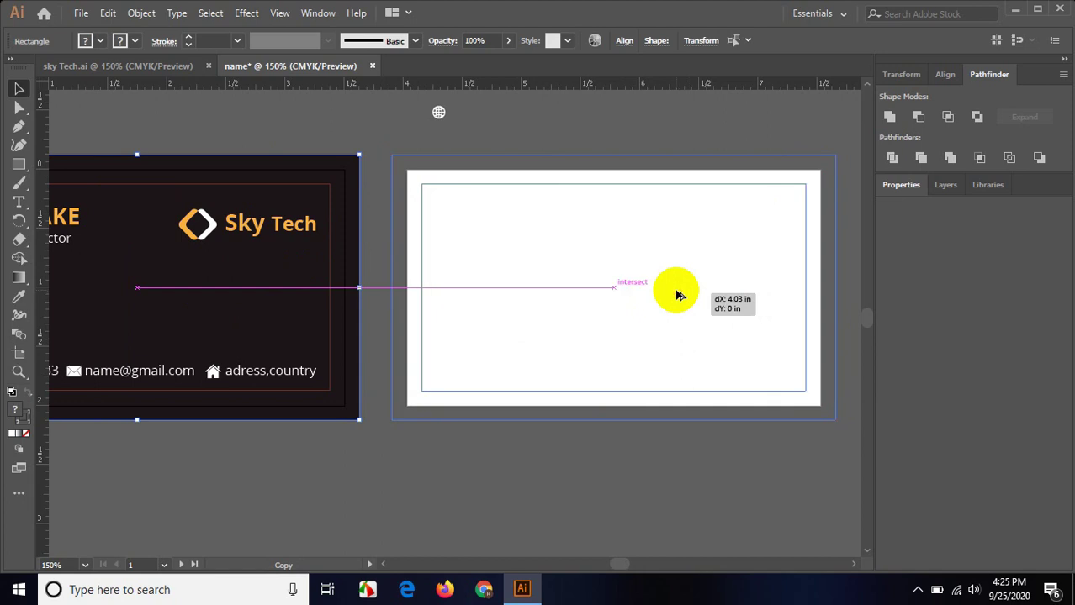
left_click_drag(675, 293, 675, 293)
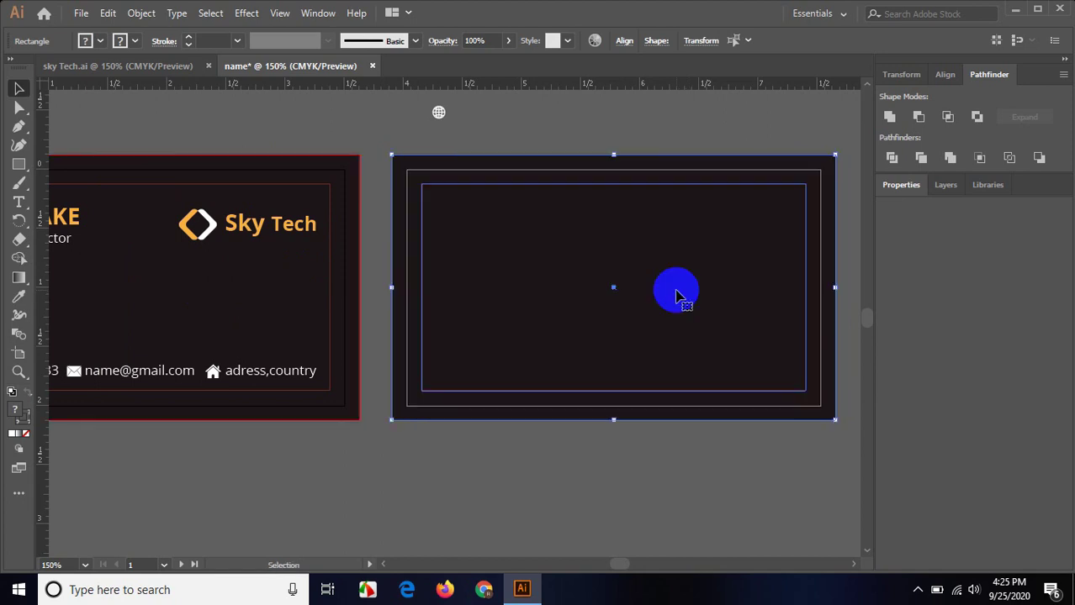
left_click(586, 128)
left_click_drag(558, 127, 625, 193)
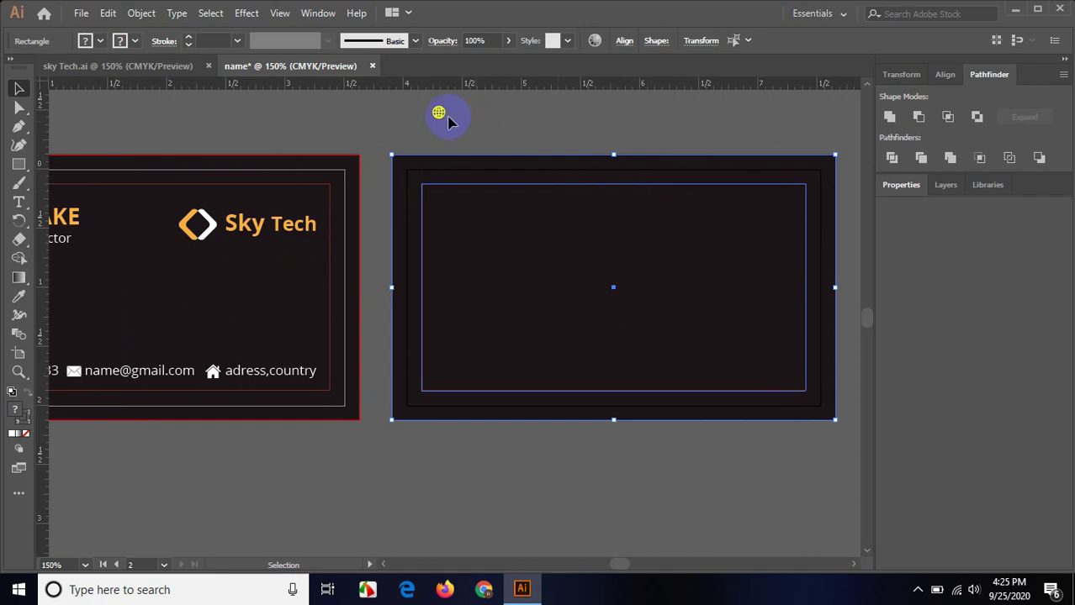
scroll(439, 185, "up", 3)
left_click(460, 199)
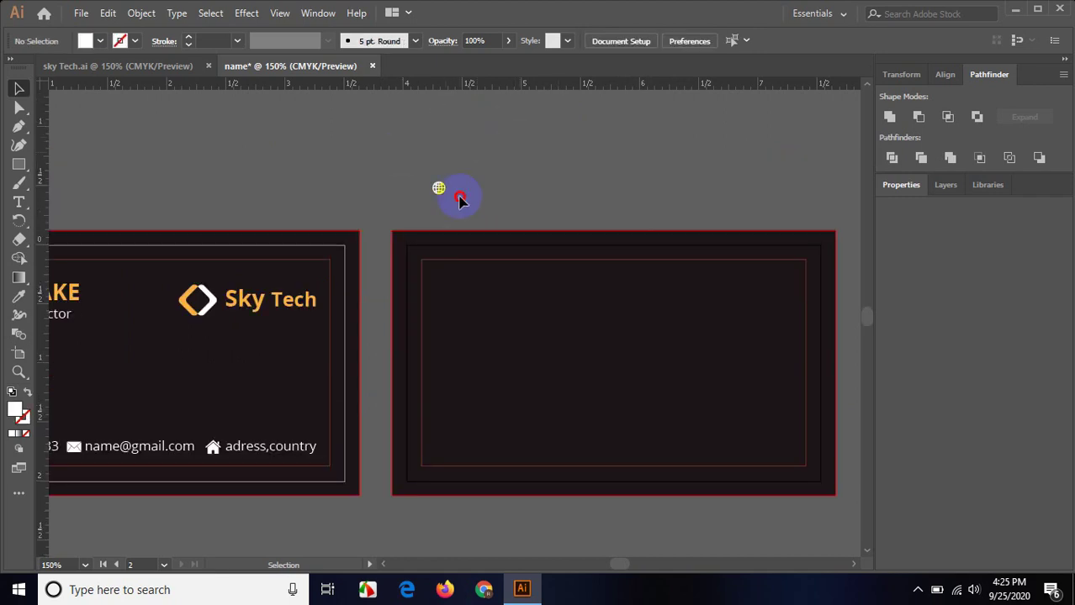
Step: Colour the globe icon with the Sky Tech logo's orange using the Eyedropper
left_click(19, 297)
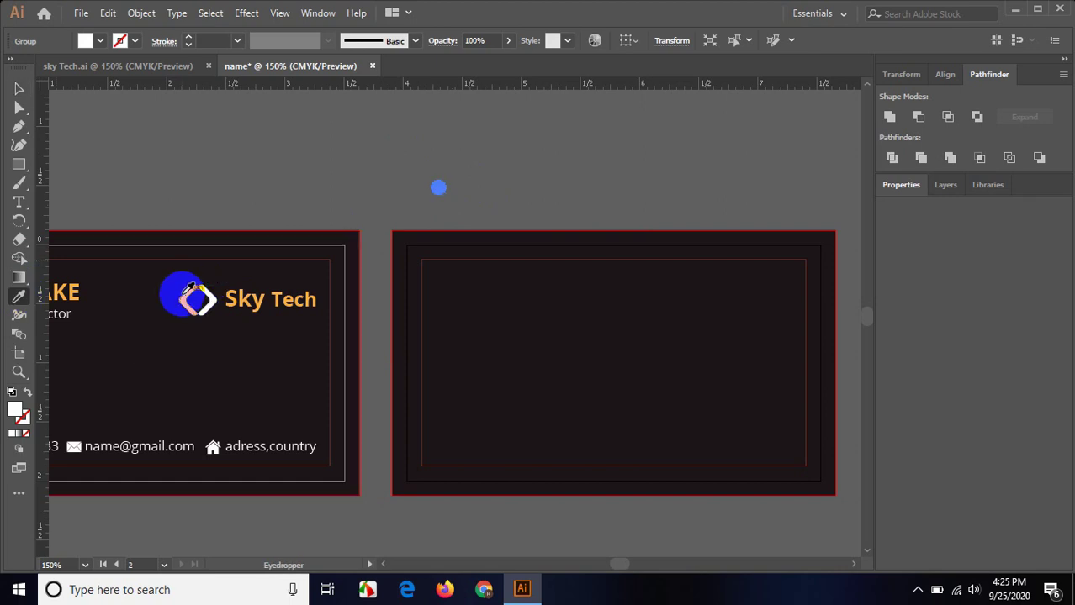
left_click(186, 297)
left_click(18, 87)
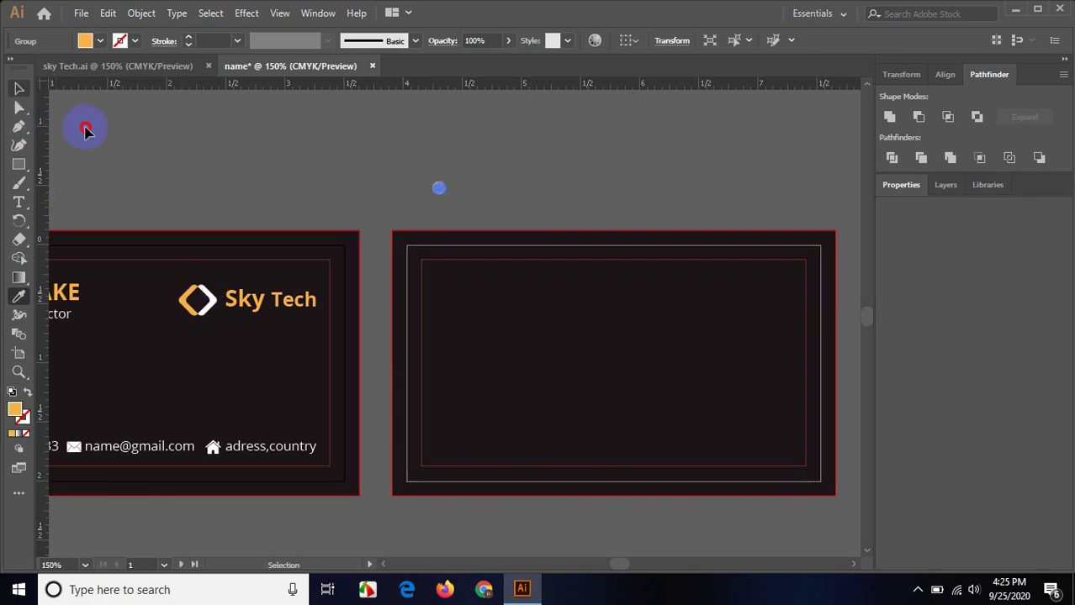
left_click(476, 183)
left_click_drag(496, 208, 550, 269)
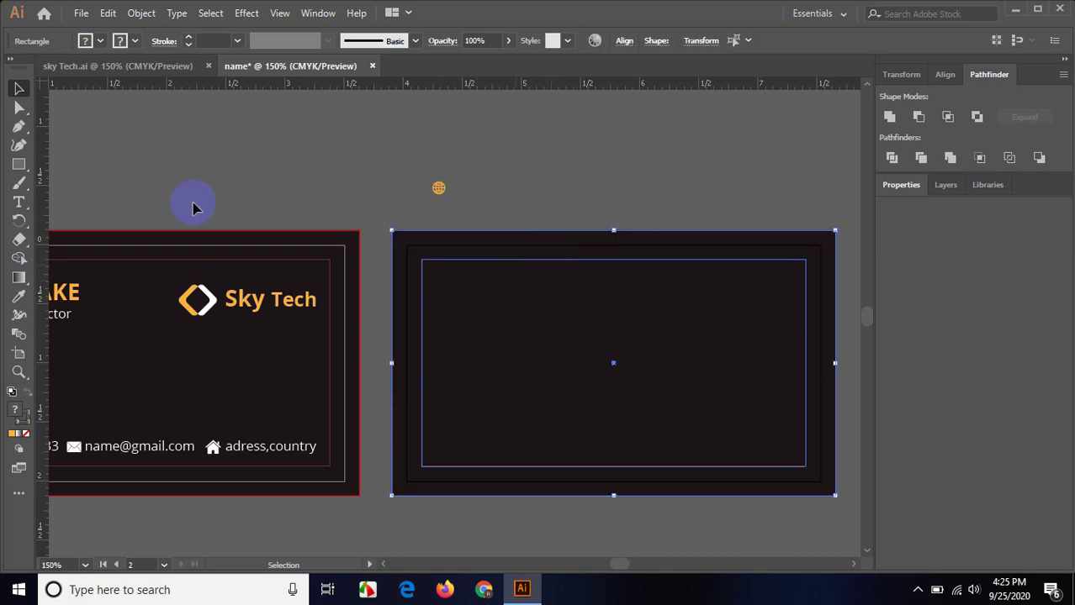
Step: Add crossing centre guides on the back card and move the globe to its lower left
left_click_drag(44, 145, 613, 245)
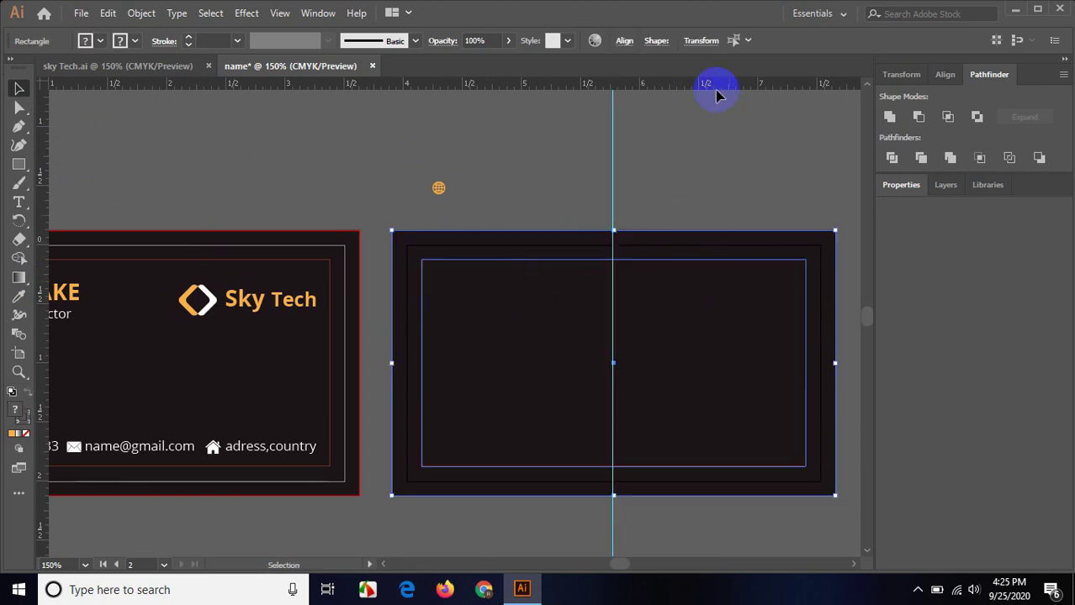
left_click_drag(720, 89, 736, 367)
left_click(672, 203)
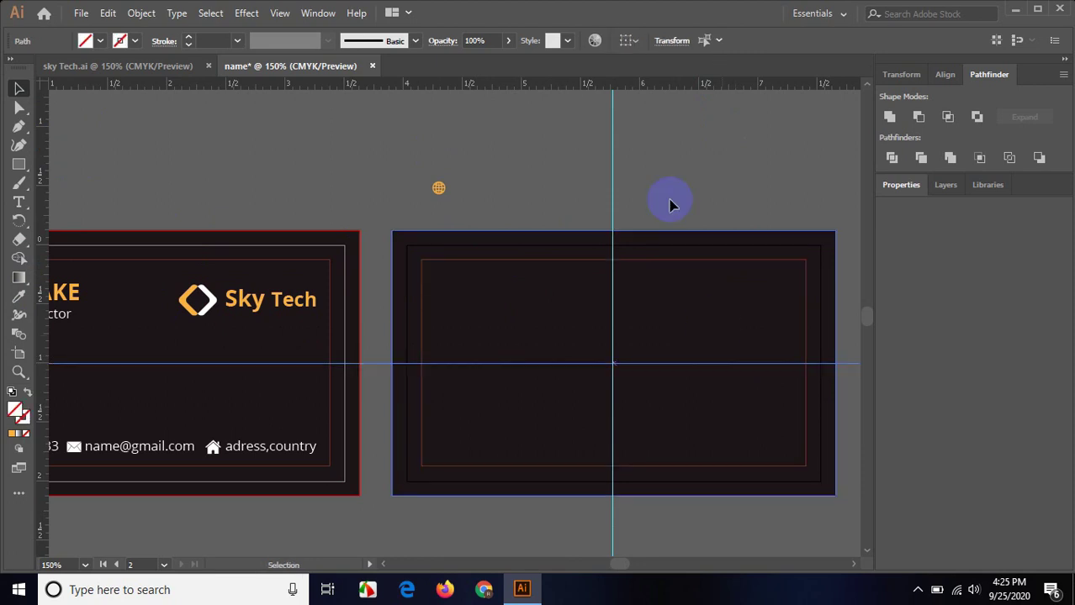
left_click_drag(642, 175, 726, 301)
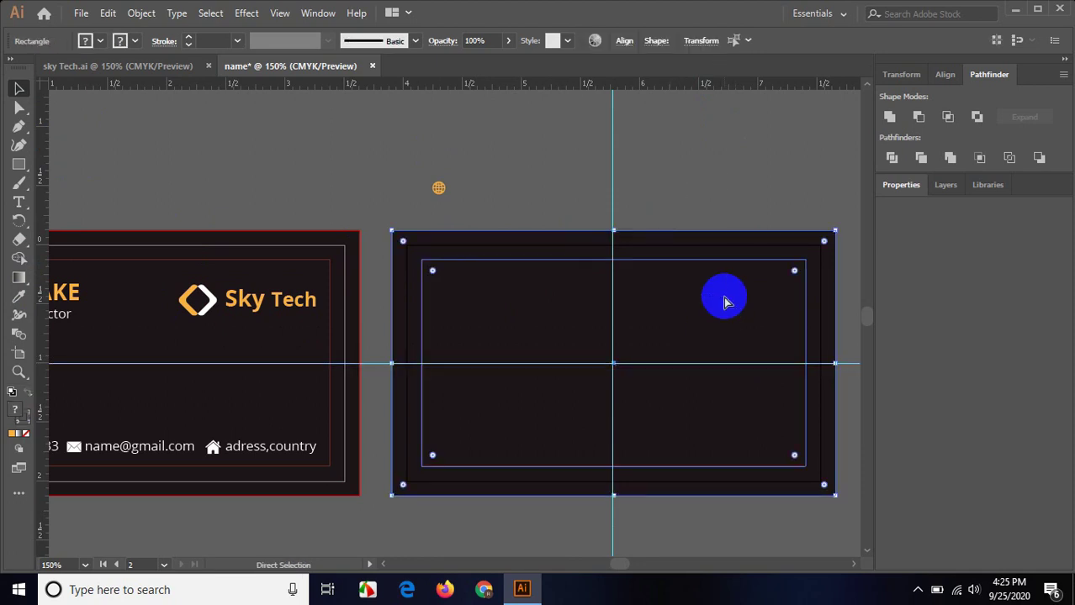
key("ctrl+shift+a")
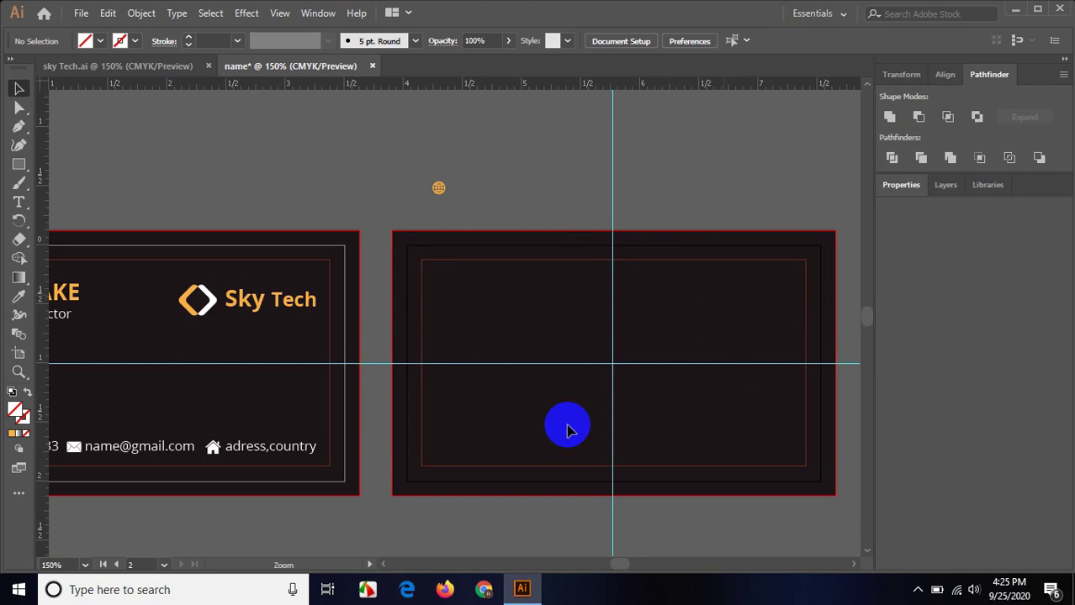
key("ctrl+=")
mouse_move(372, 96)
left_mouse_down()
mouse_move(423, 393)
mouse_move(420, 384)
left_mouse_up()
left_click(496, 391)
Step: Create a text object beside the globe with a white fill
left_click(19, 202)
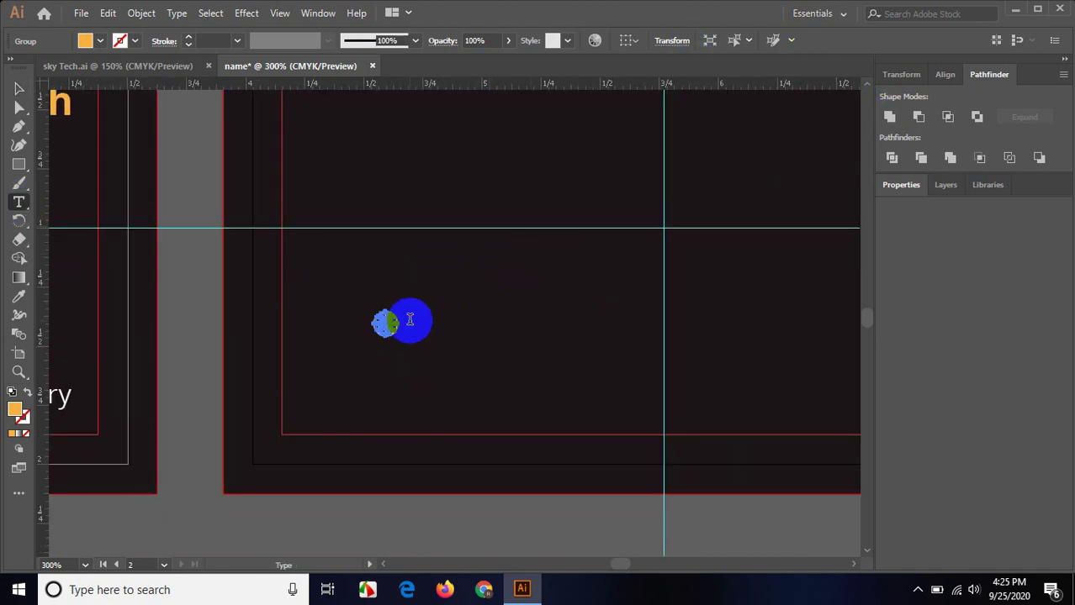
left_click(410, 319)
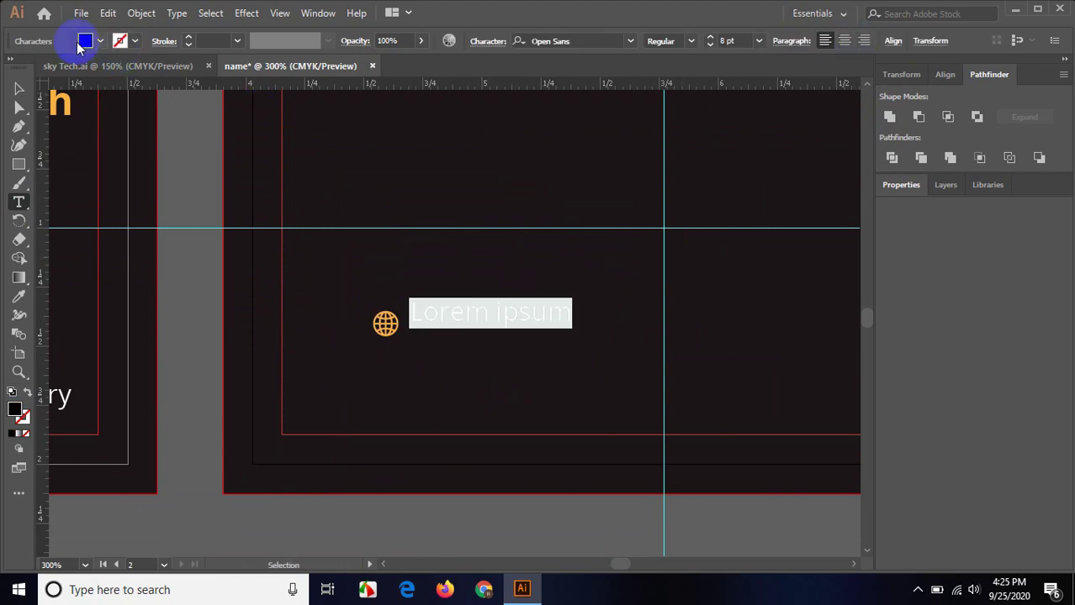
left_click(87, 41)
left_click(33, 65)
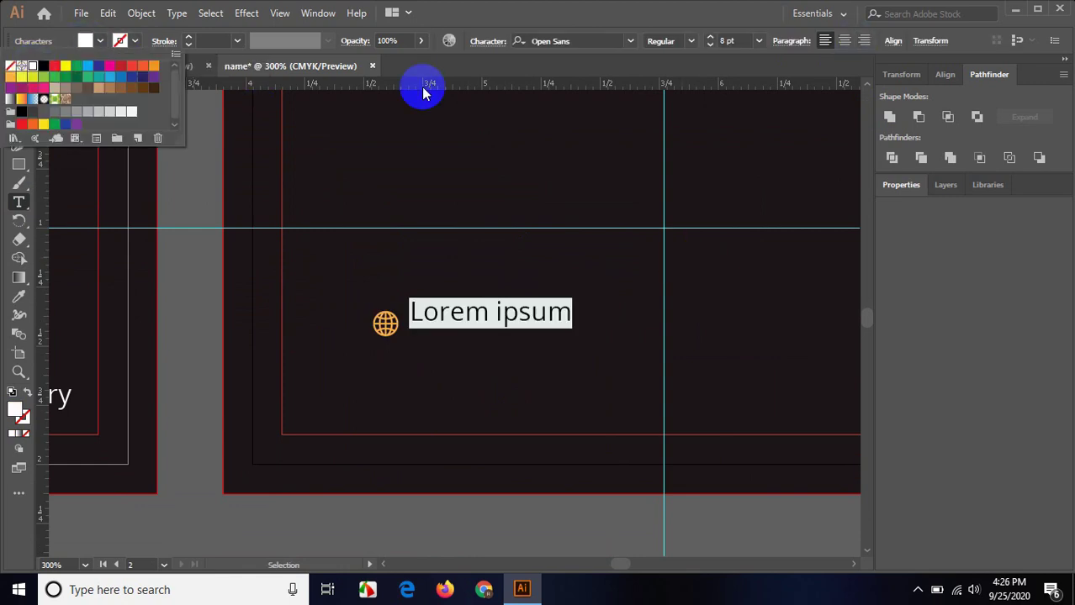
left_click(19, 206)
left_click_drag(355, 284, 412, 310)
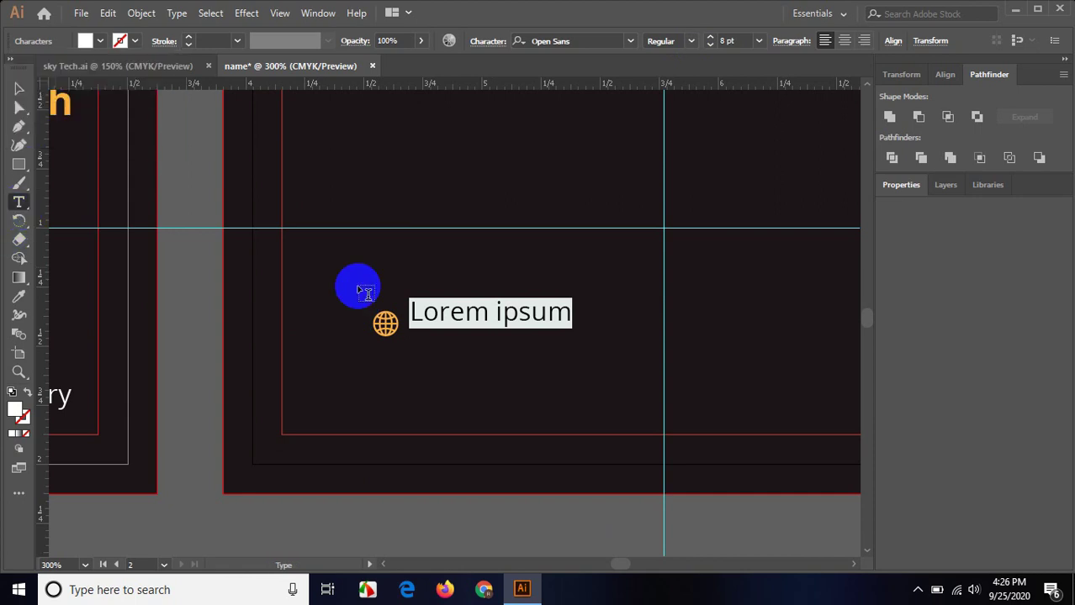
left_click(412, 309)
key("Delete")
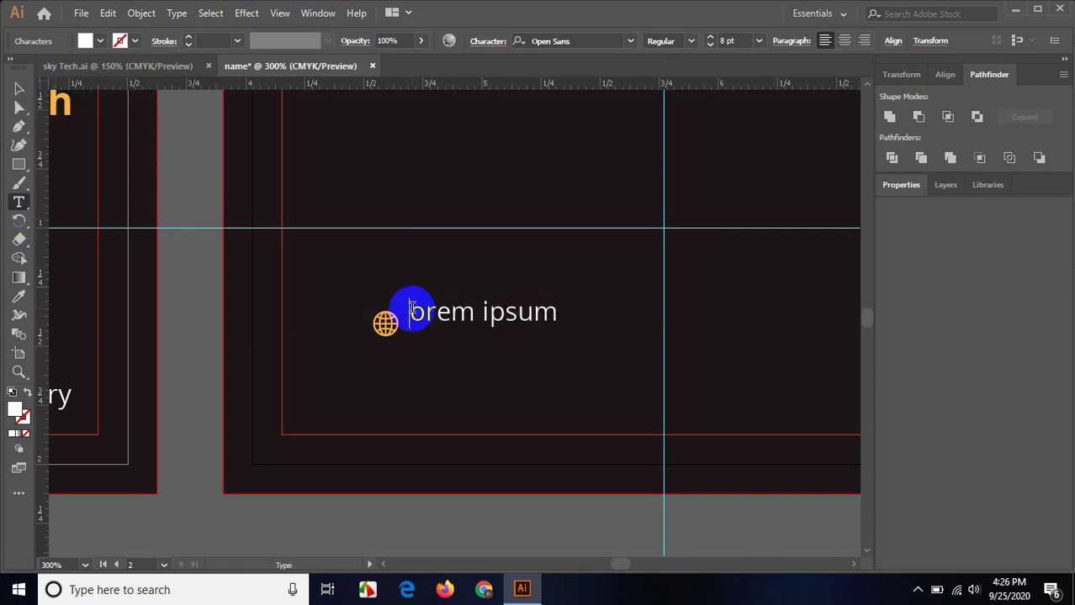
key("Delete")
key("Delete")
key("Delete")
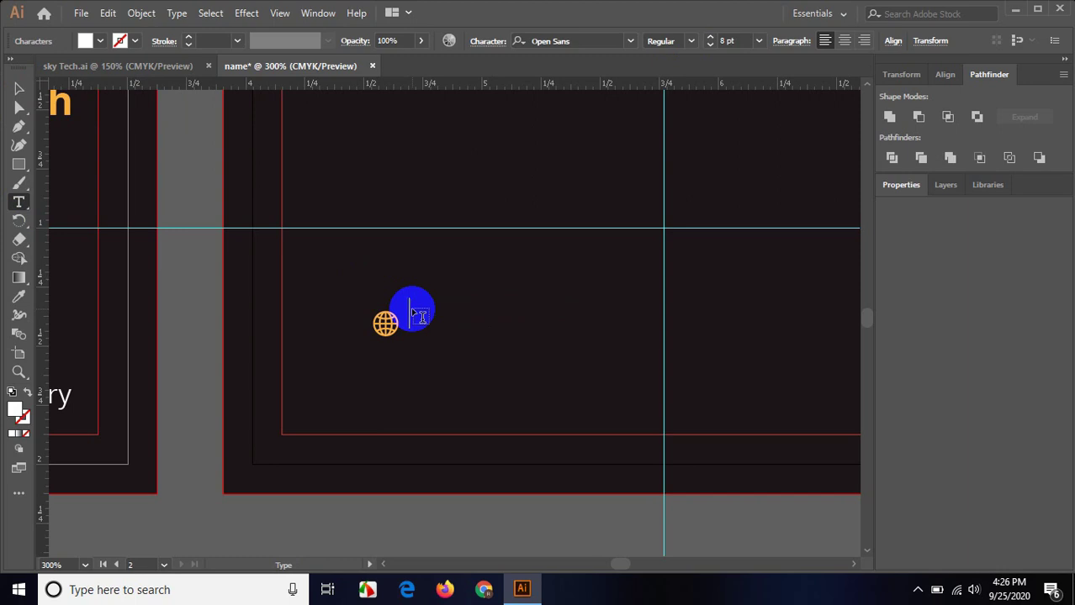
type("www.skytech.com")
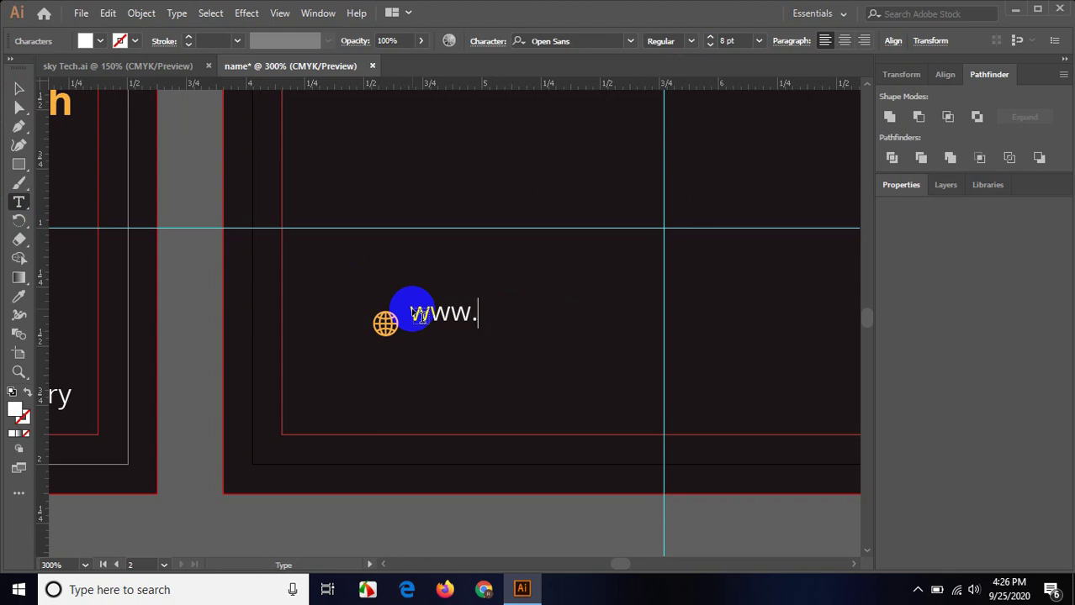
type("kytech")
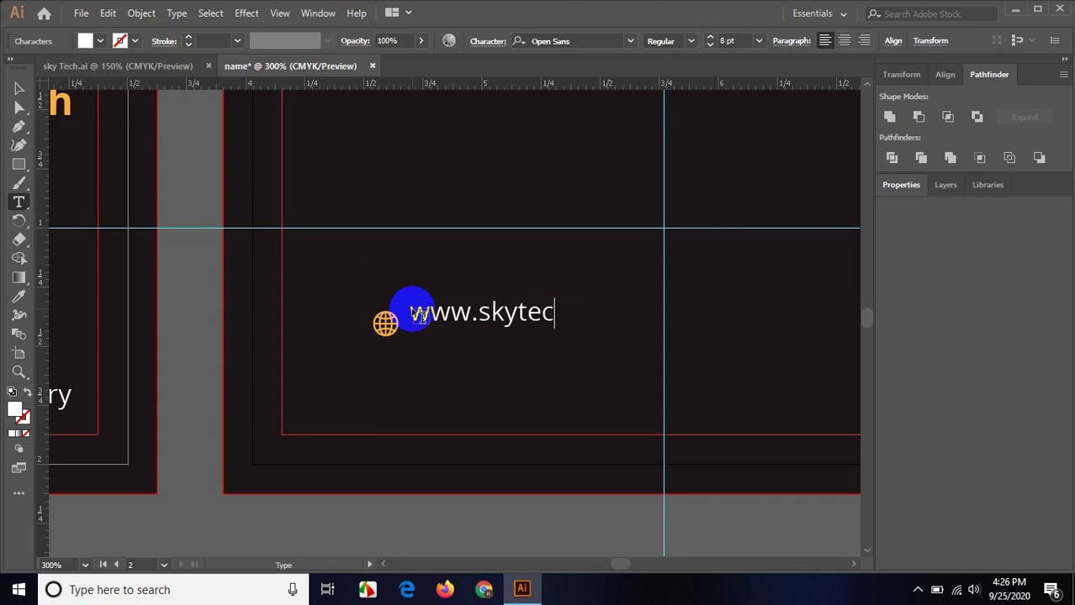
type(".com")
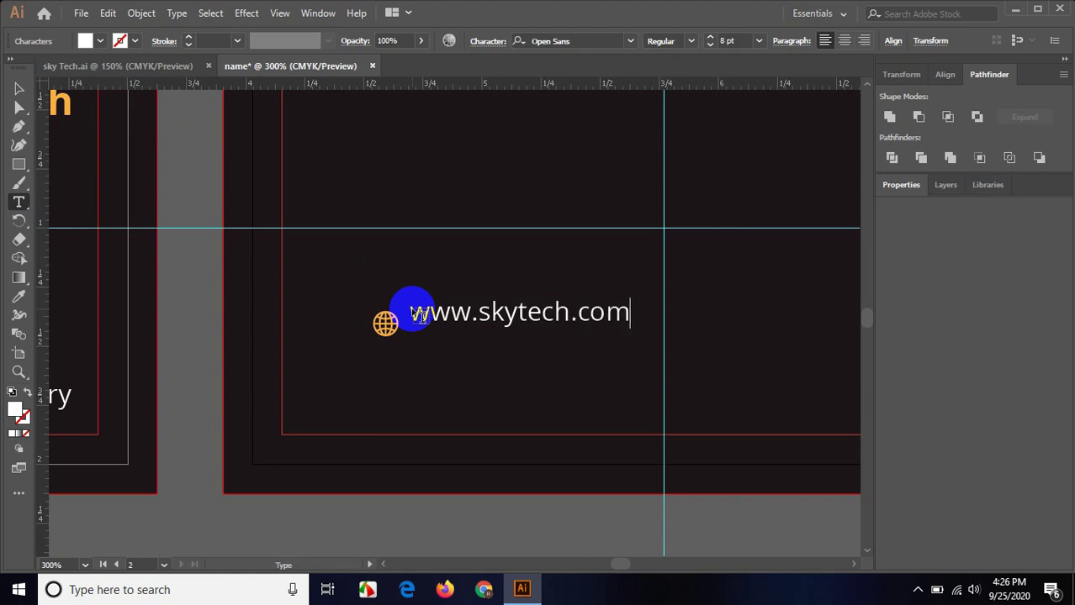
left_click(19, 88)
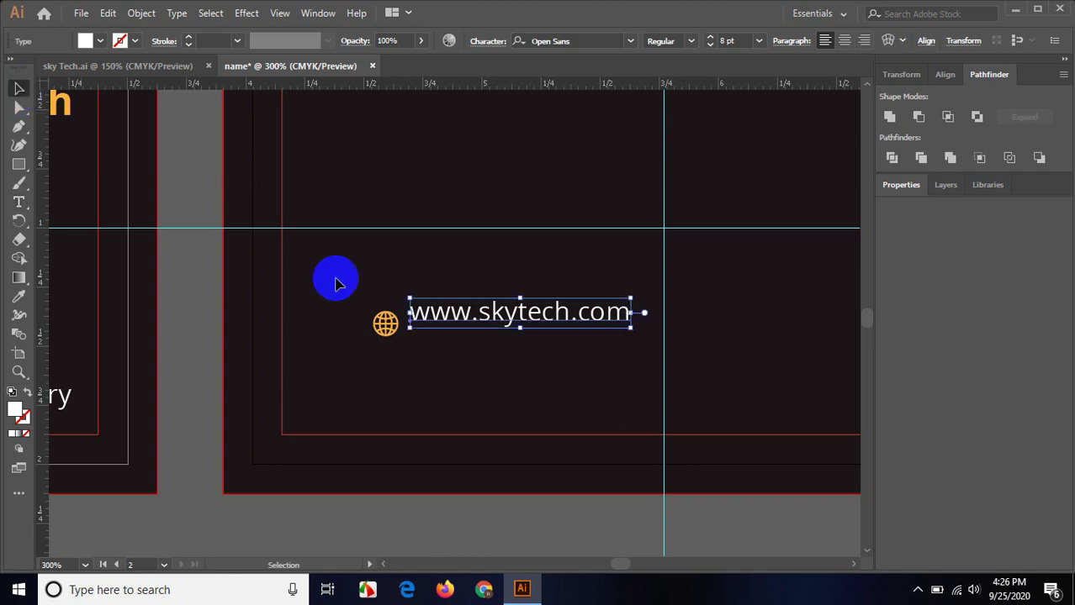
Step: Vertically centre the globe on the web address and move the pair lower on the card
left_click_drag(349, 272, 427, 336)
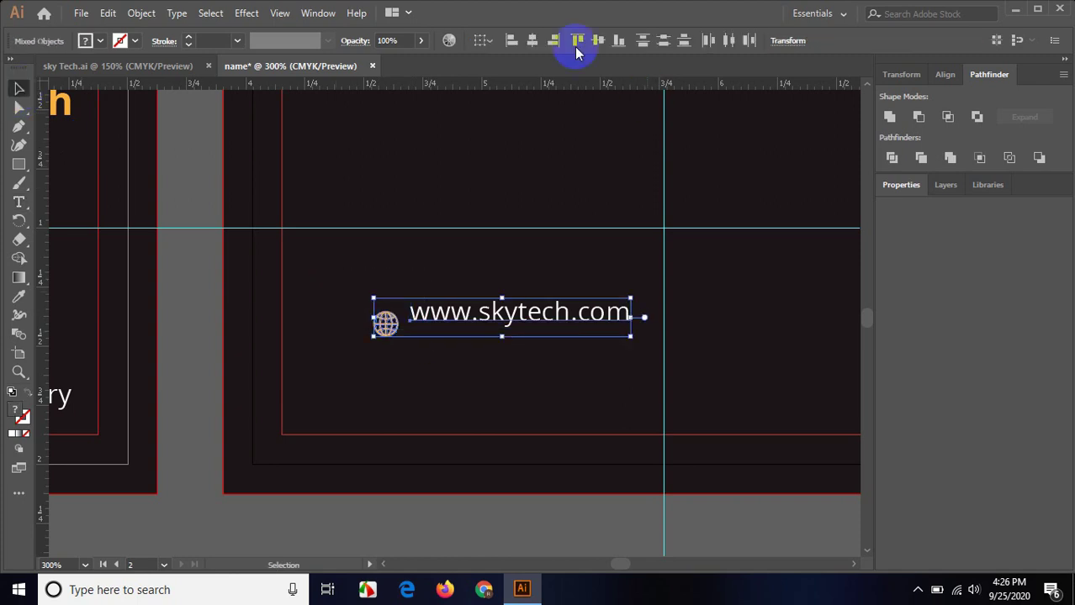
left_click(598, 40)
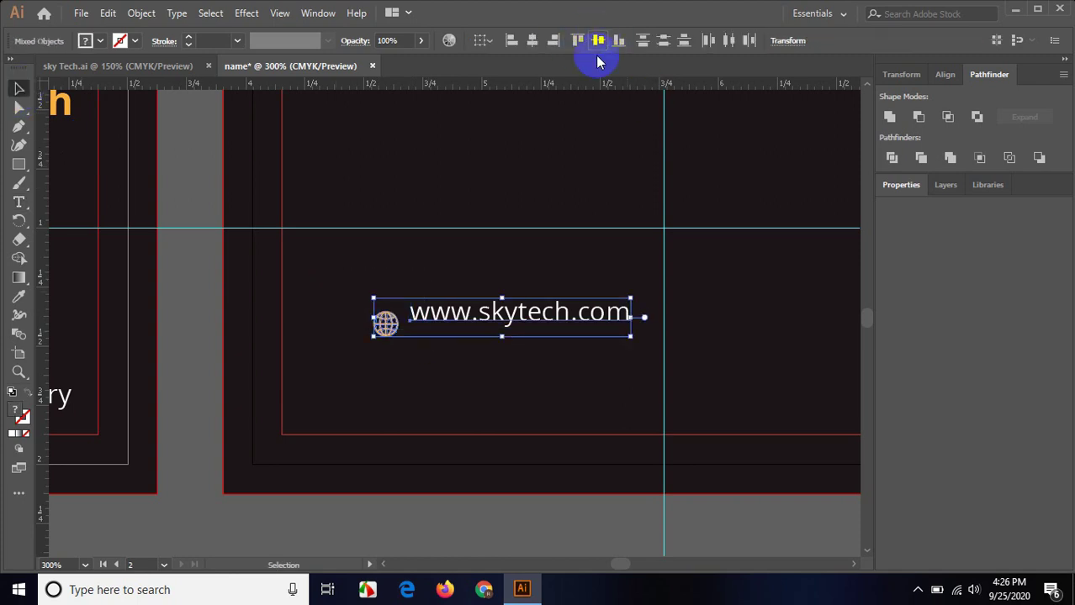
left_click_drag(460, 320, 647, 399)
scroll(454, 357, "right", 3)
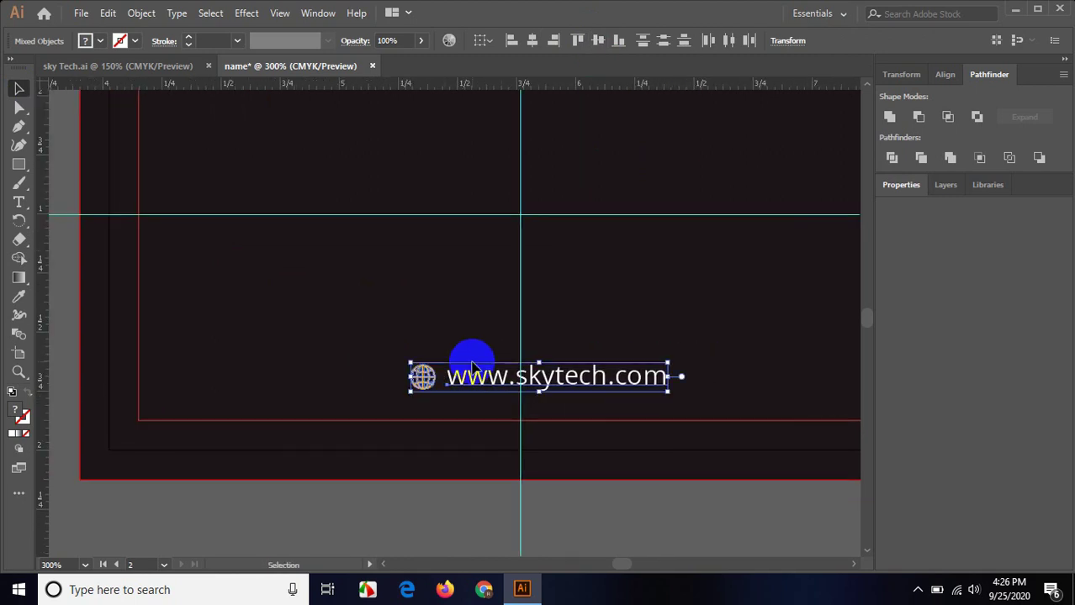
key("Down")
key("Down")
key("Down")
key("Left")
key("Left")
key("Left")
key("Down")
key("Left")
key("Left")
key("Left")
key("Left")
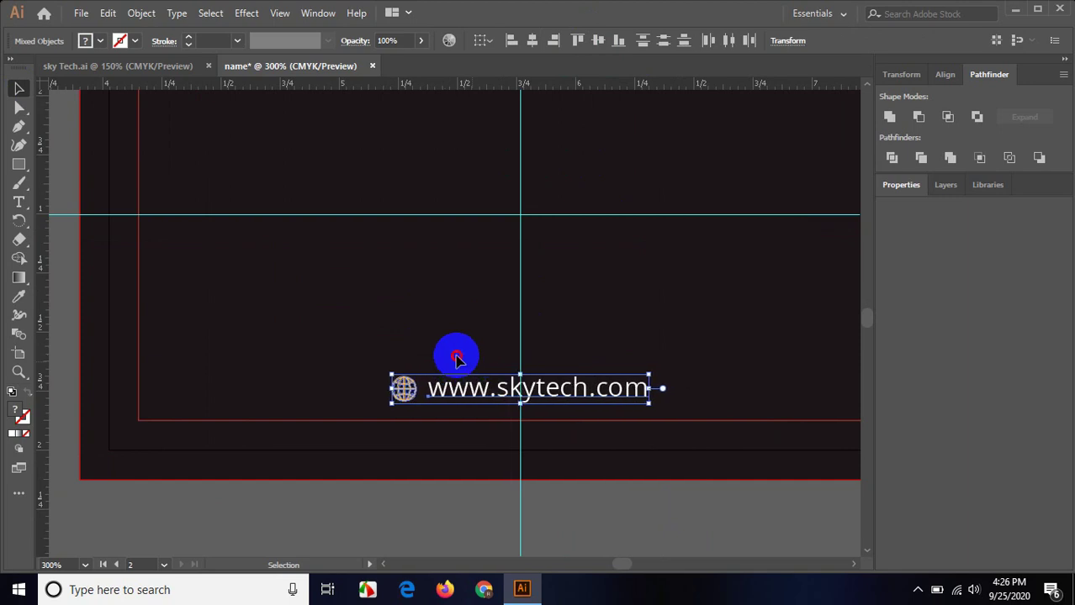
left_click(456, 360)
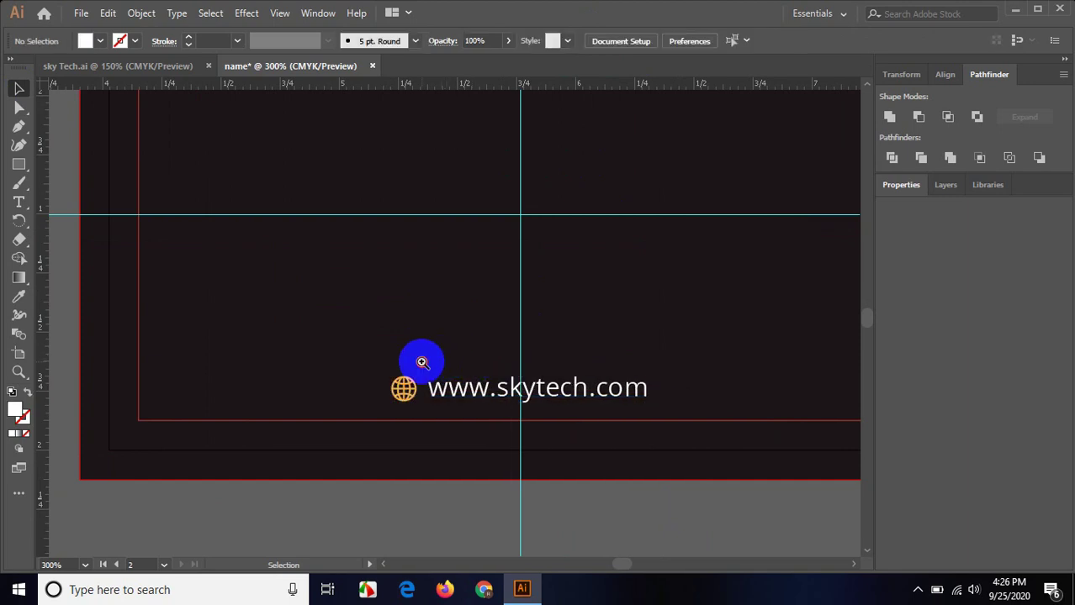
Step: Shrink the globe icon slightly to about 0.09 in square
scroll(442, 353, "up", 1)
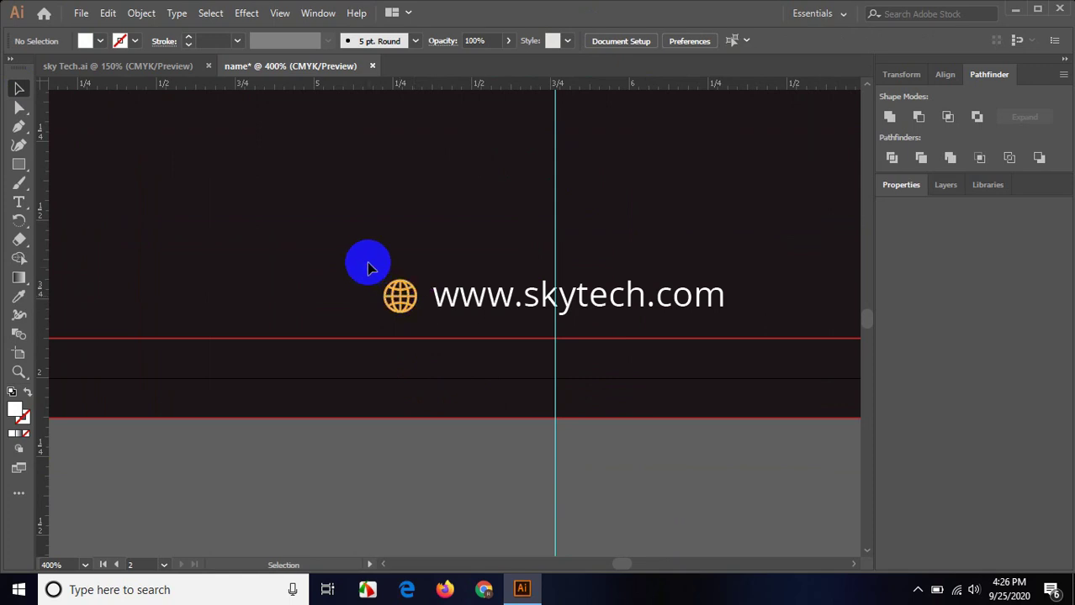
left_click(420, 311)
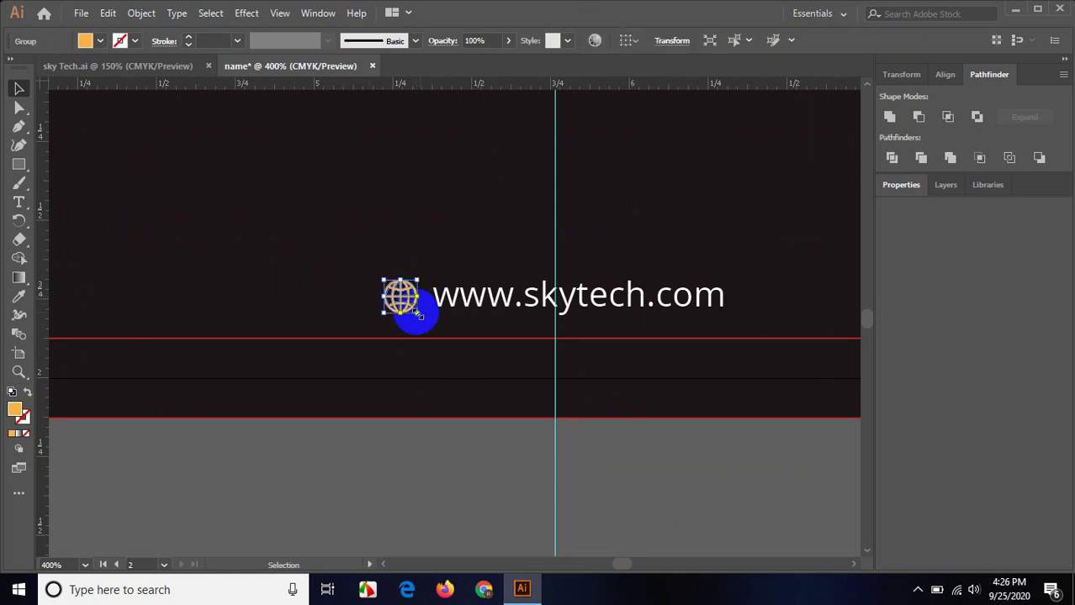
left_click_drag(417, 313, 414, 312)
scroll(459, 364, "up", 2)
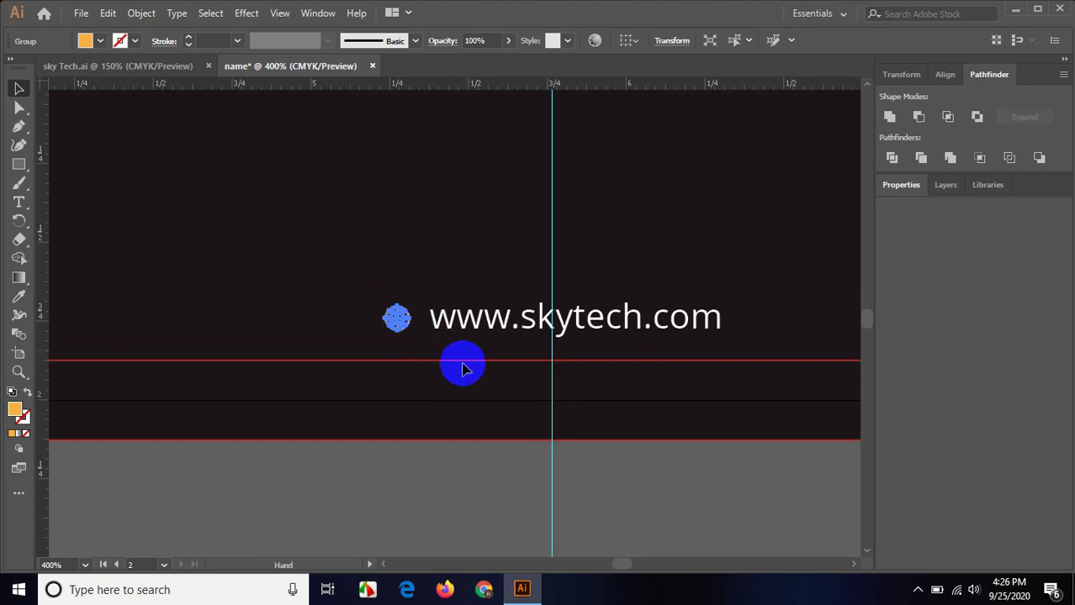
left_click(395, 294)
scroll(471, 345, "up", 3)
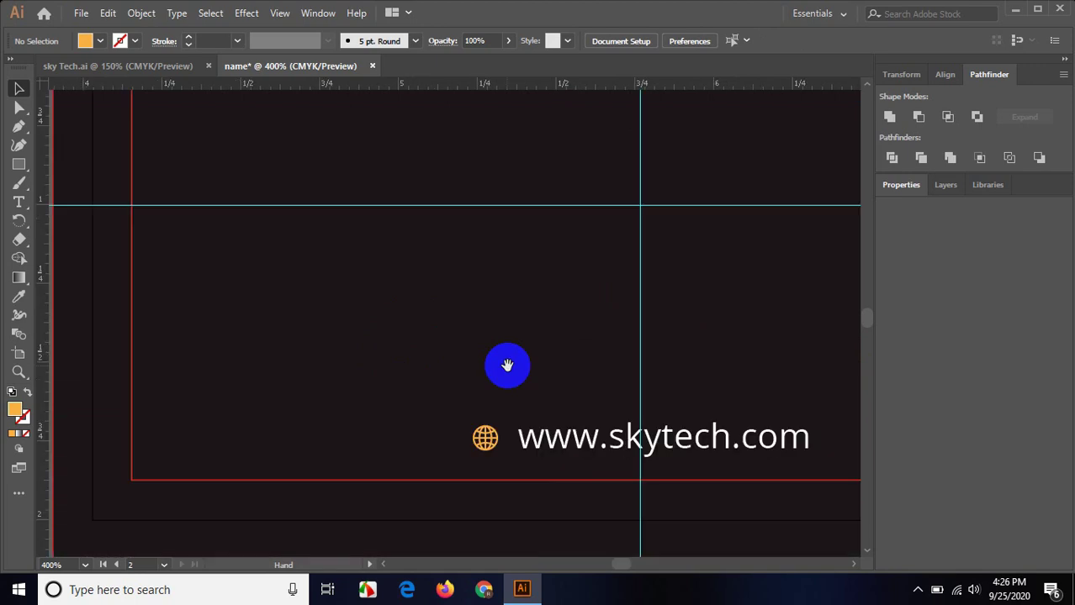
left_click(486, 360, "alt")
left_click(486, 361, "alt")
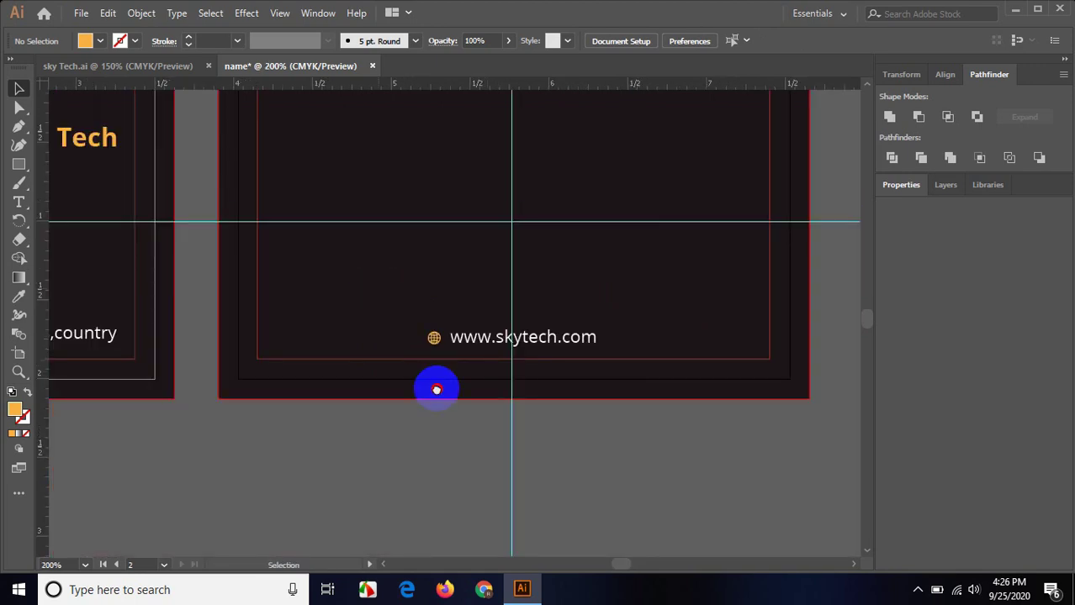
Step: Copy the Sky Tech logo mark and name from the front card onto the back card
scroll(336, 319, "up", 2)
scroll(252, 252, "left", 2)
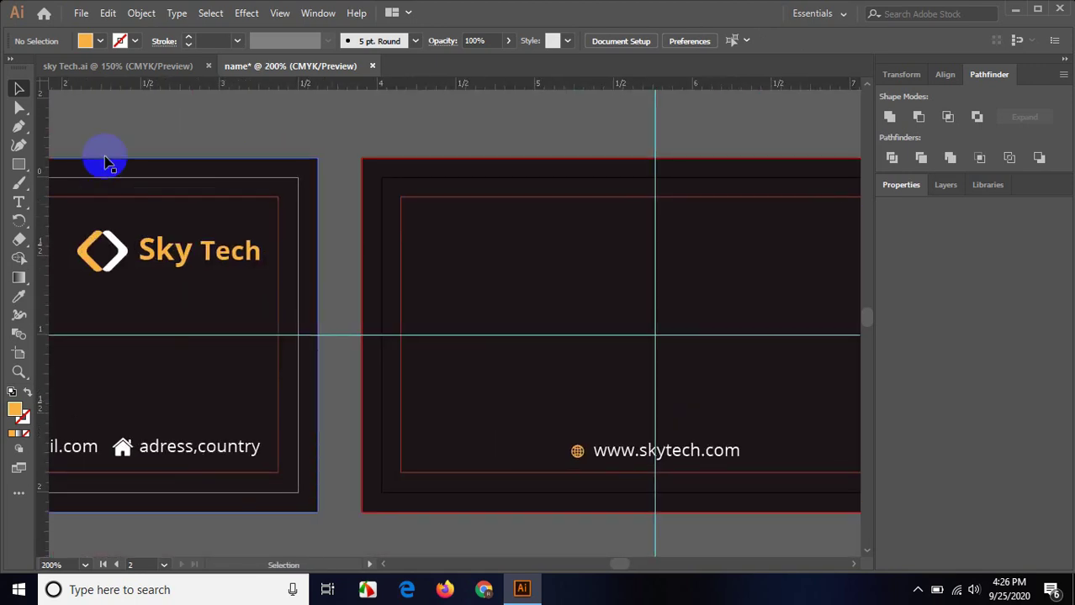
left_click_drag(105, 149, 158, 202)
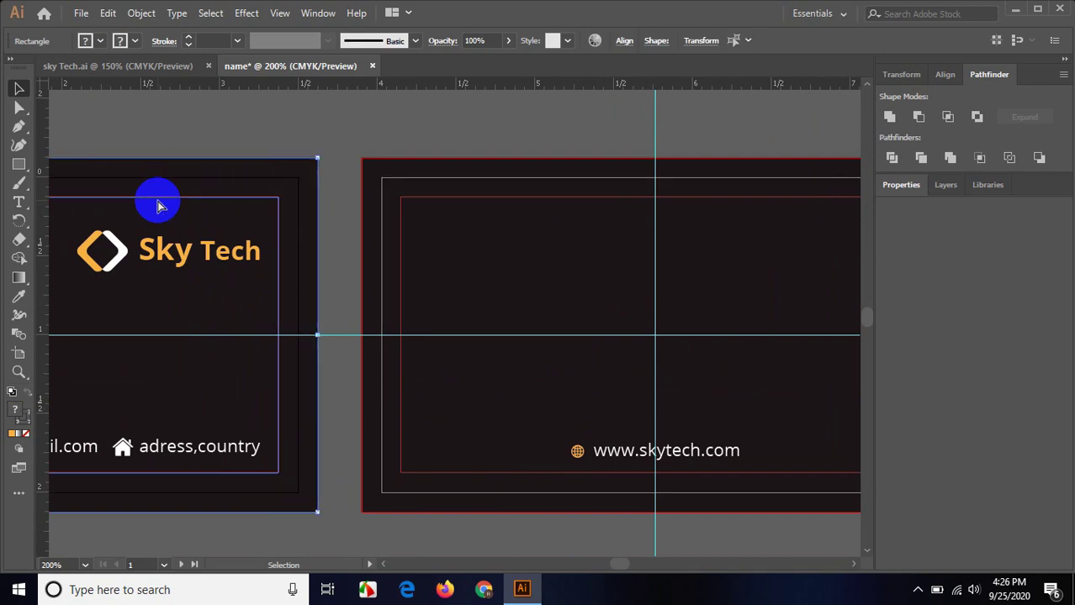
left_click(158, 202, "shift")
mouse_move(73, 227)
left_mouse_down()
mouse_move(192, 272)
mouse_move(431, 280)
left_mouse_up()
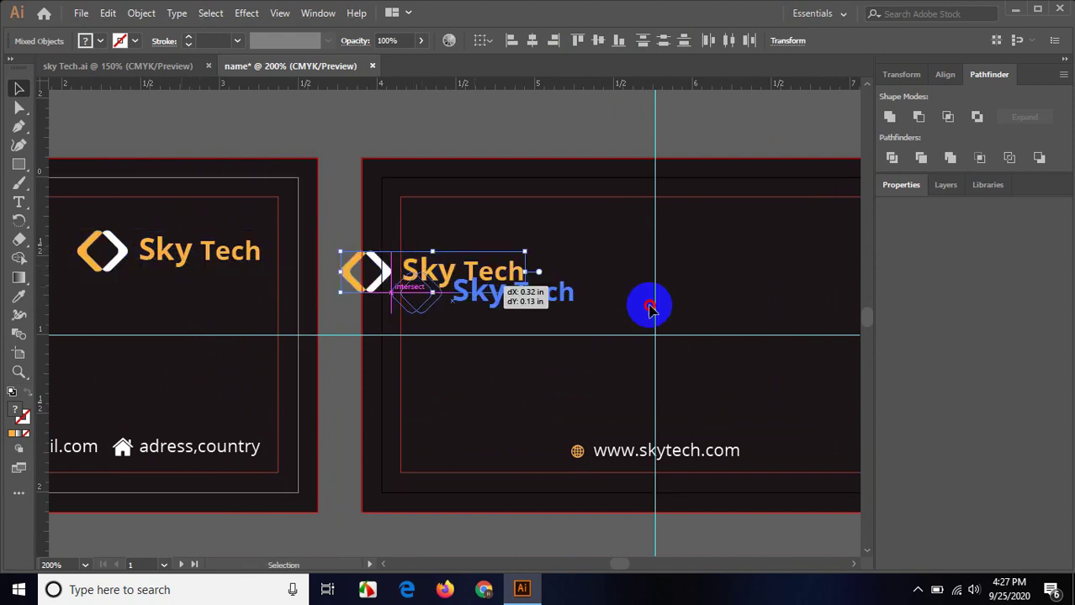
left_click_drag(431, 280, 662, 322)
Step: Enlarge the logo copy and centre it on the back card's centre line above the URL
scroll(677, 379, "right", 3)
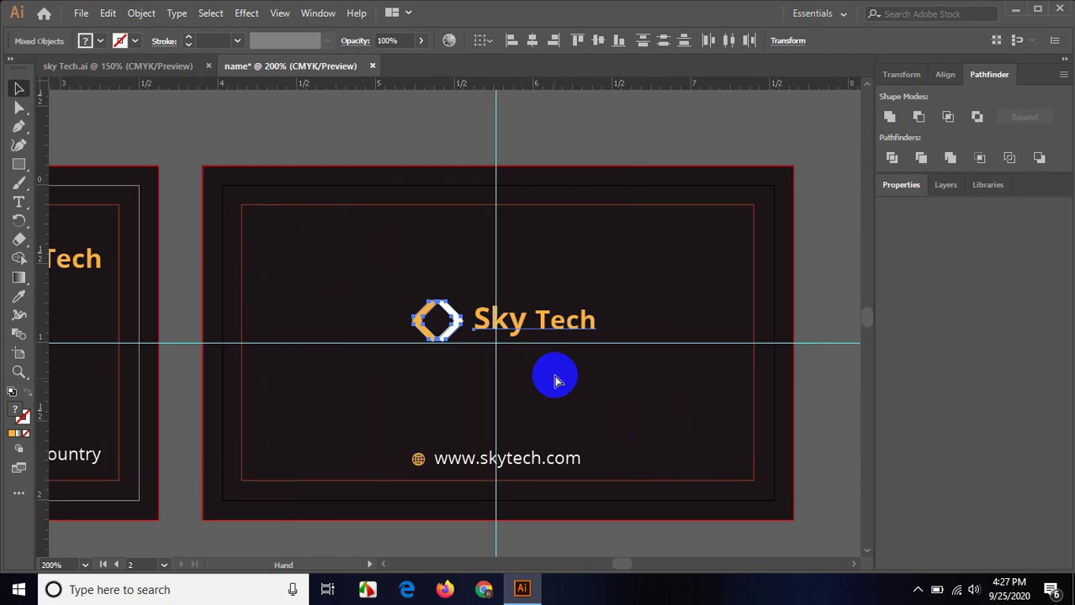
key("ctrl+equal")
key("space")
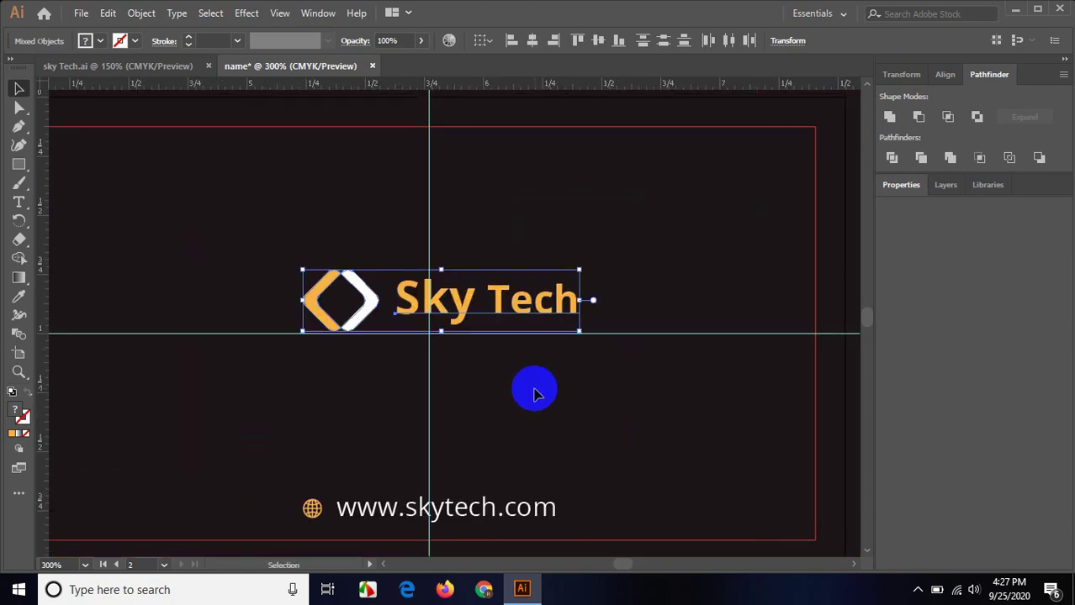
key("Left")
key("Left")
key("Left")
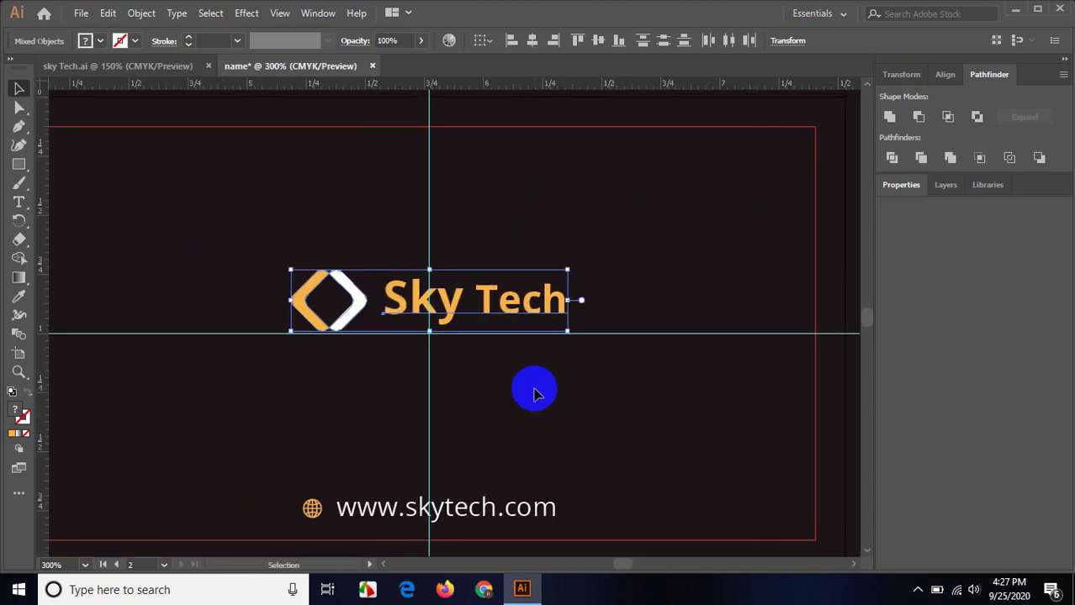
key("Down")
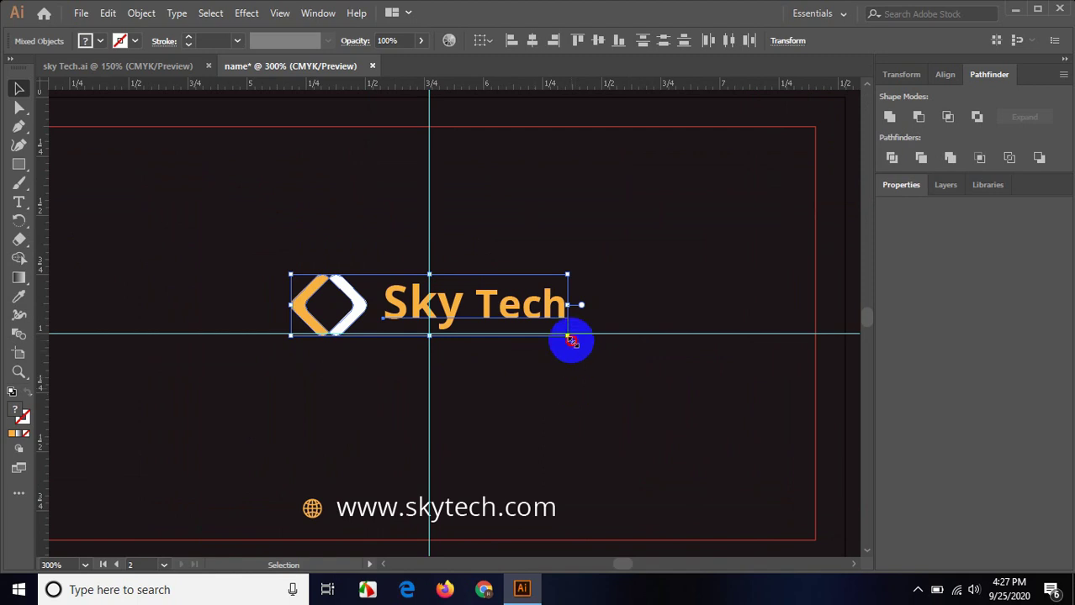
mouse_move(568, 338)
left_mouse_down()
mouse_move(611, 363)
mouse_move(632, 359)
left_mouse_up()
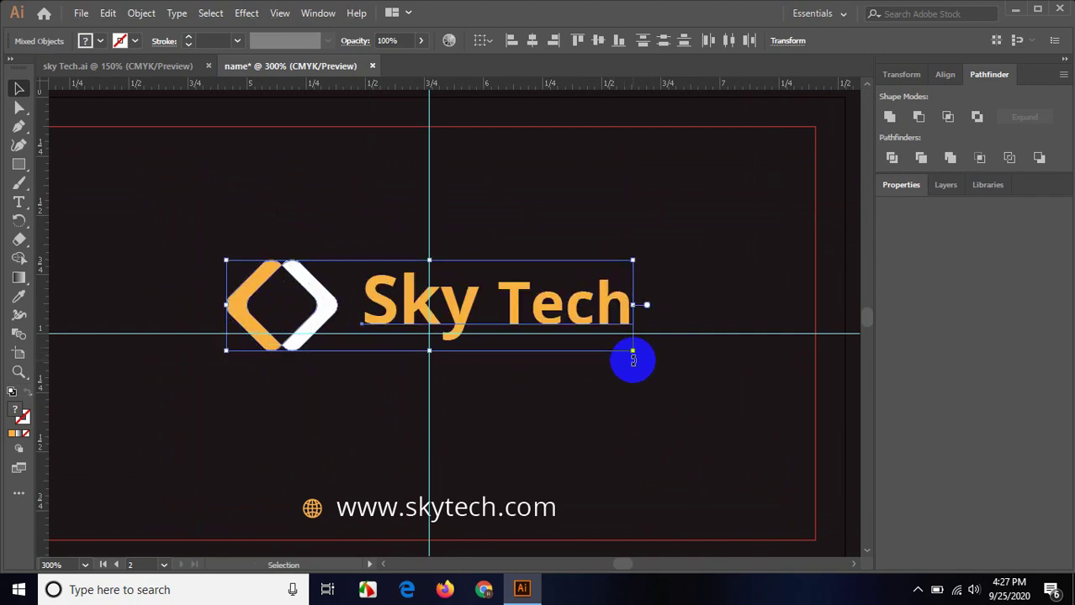
key("Up")
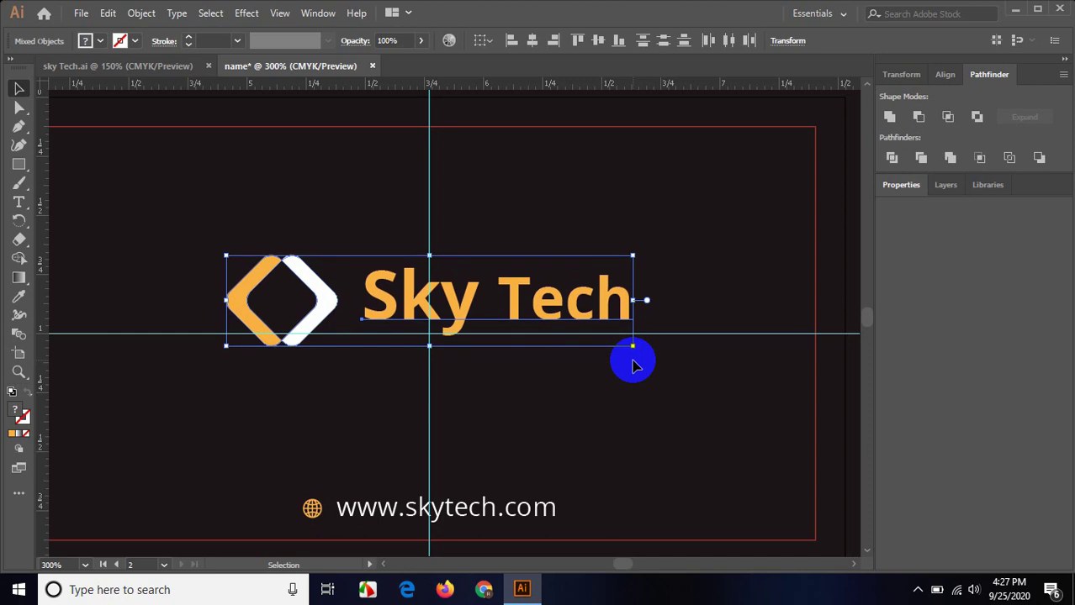
key("Up")
key("Down")
key("Down")
key("Down")
key("Down")
key("Down")
key("Down")
key("Down")
key("Down")
key("Down")
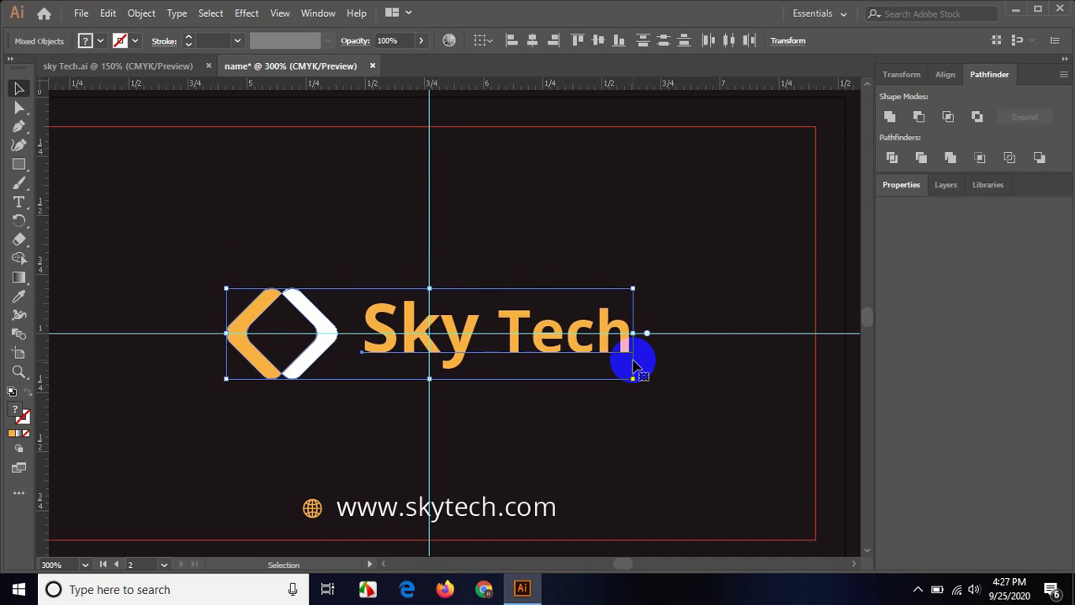
left_click(522, 431)
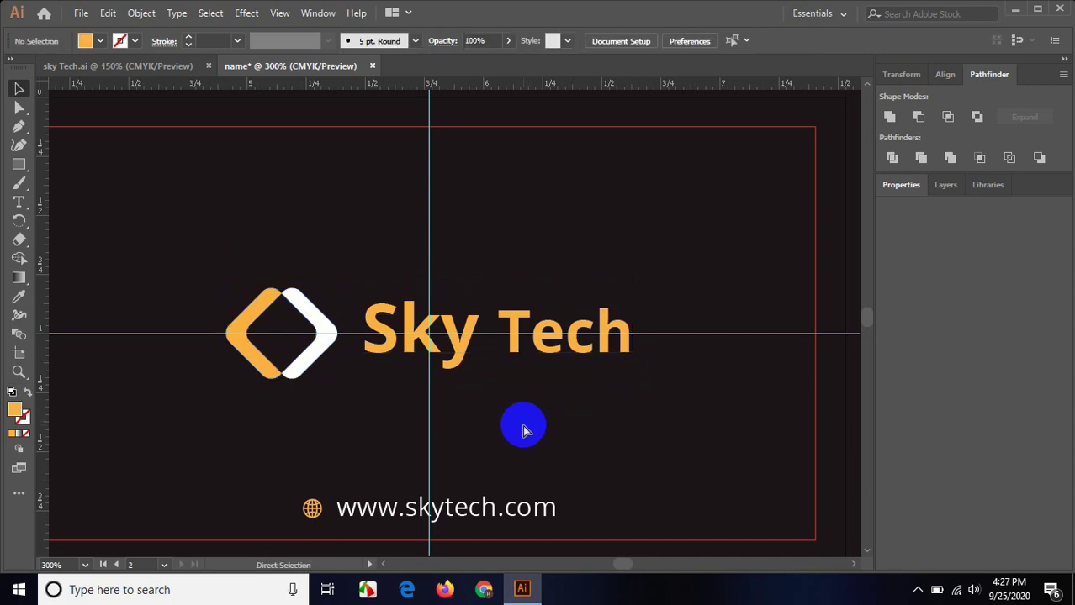
key("ctrl+1")
key("ctrl+plus")
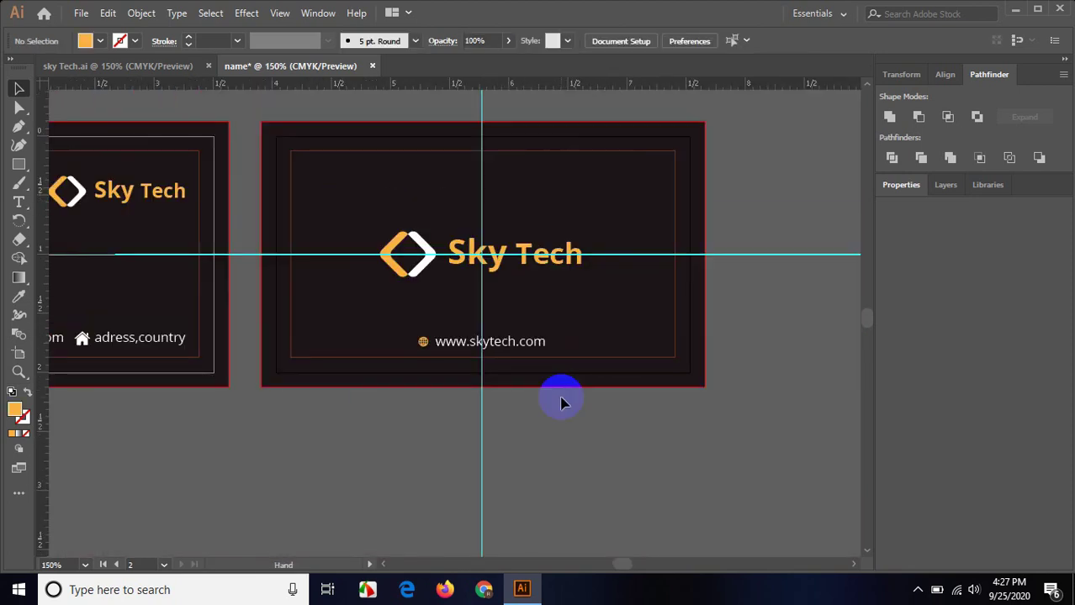
Step: Place horizontal guides along the top and bottom of the web address text
key("ctrl+plus")
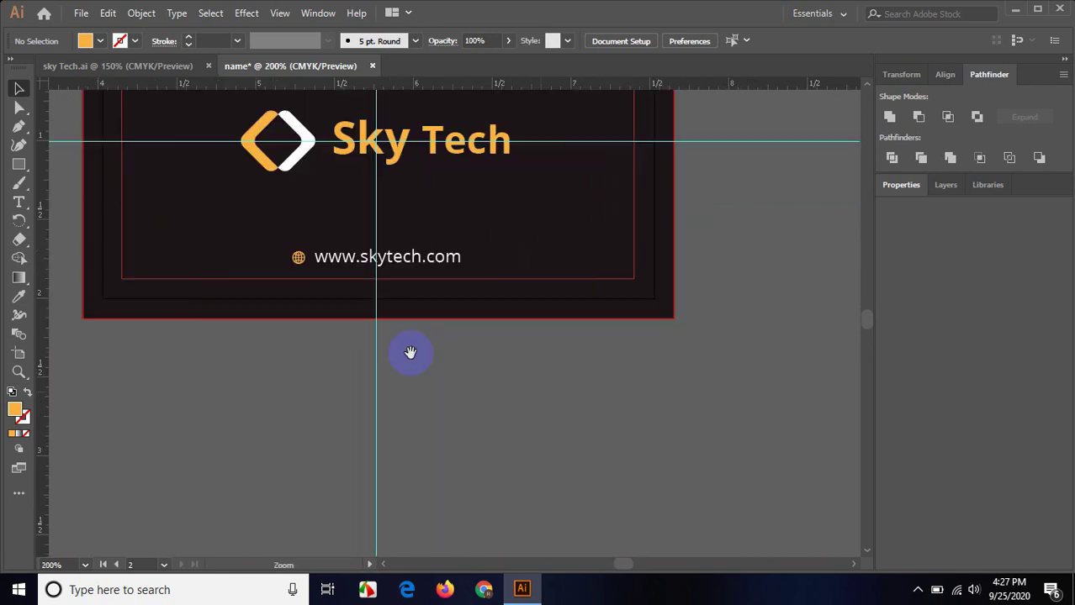
left_click_drag(501, 413, 581, 467)
left_click(485, 370)
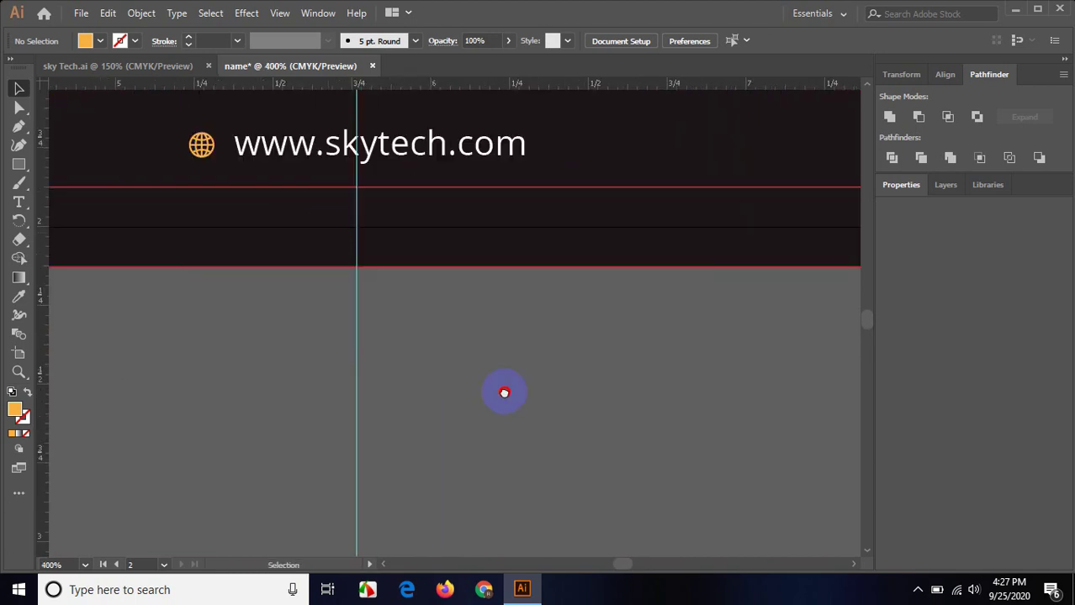
left_click_drag(563, 91, 580, 275)
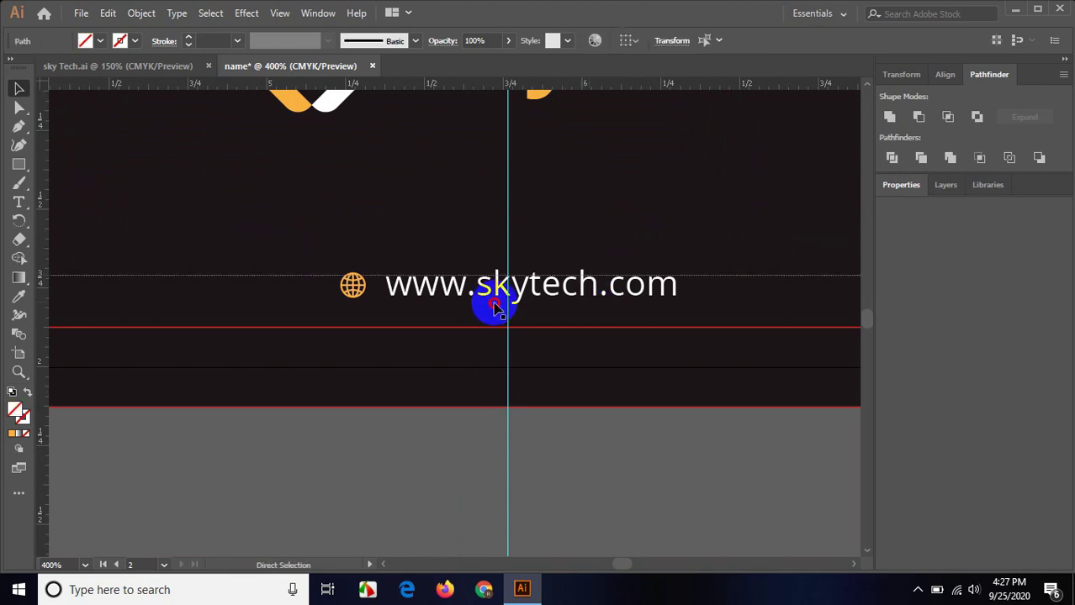
key("ctrl+equal")
left_click_drag(451, 88, 468, 309)
mouse_move(192, 280)
left_mouse_down()
mouse_move(223, 288)
mouse_move(226, 314)
left_mouse_up()
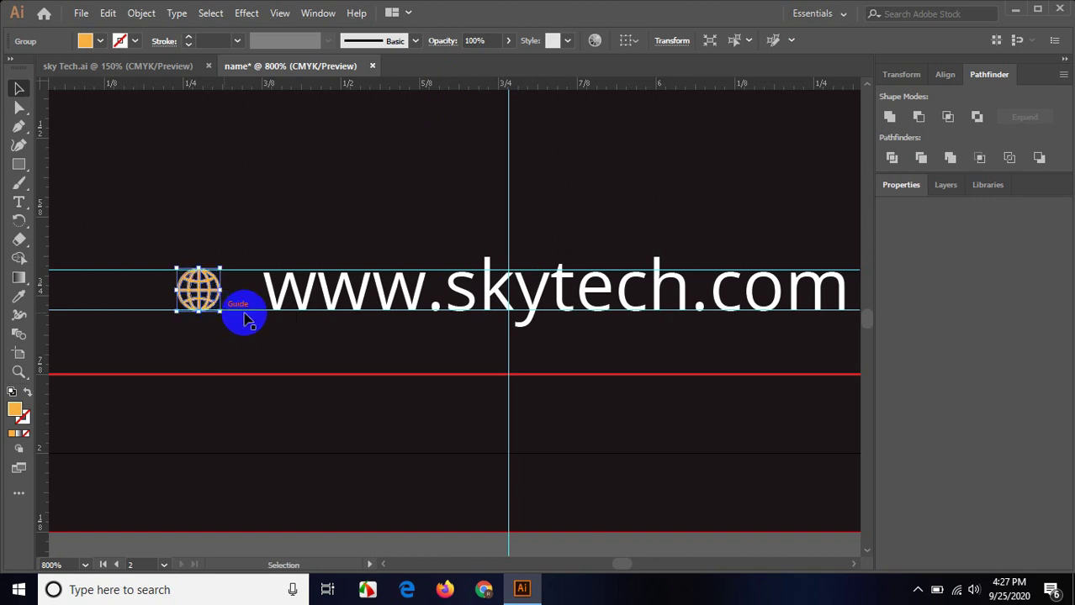
Step: Move the globe next to the text, scale it between the guides, then delete both guides
key("Right")
key("Right")
key("Right")
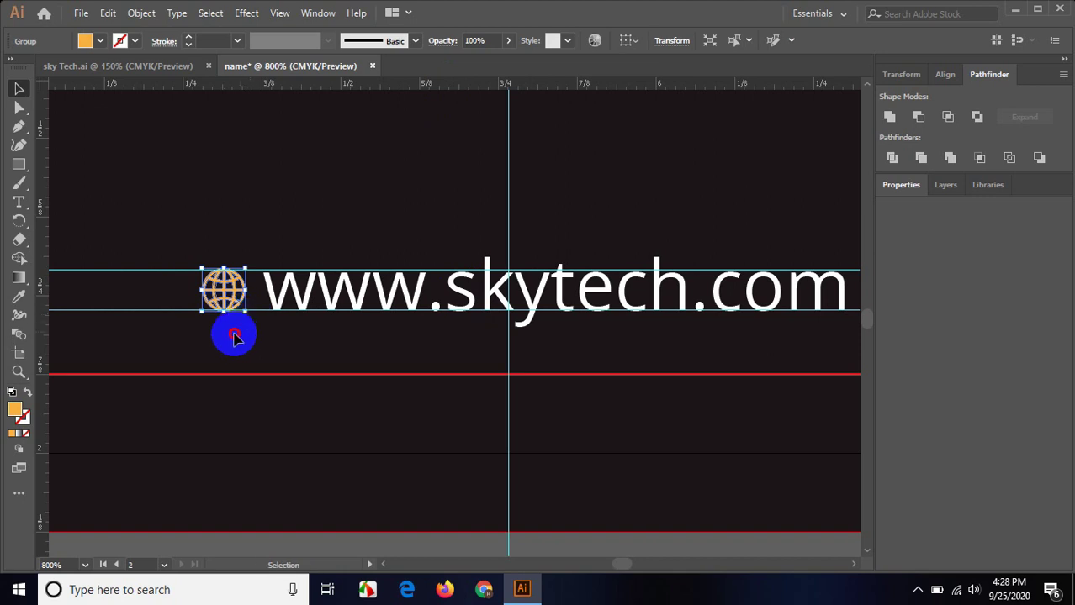
left_click(162, 323)
mouse_move(206, 288)
left_mouse_down()
mouse_move(241, 299)
mouse_move(239, 324)
left_mouse_up()
left_click(231, 326)
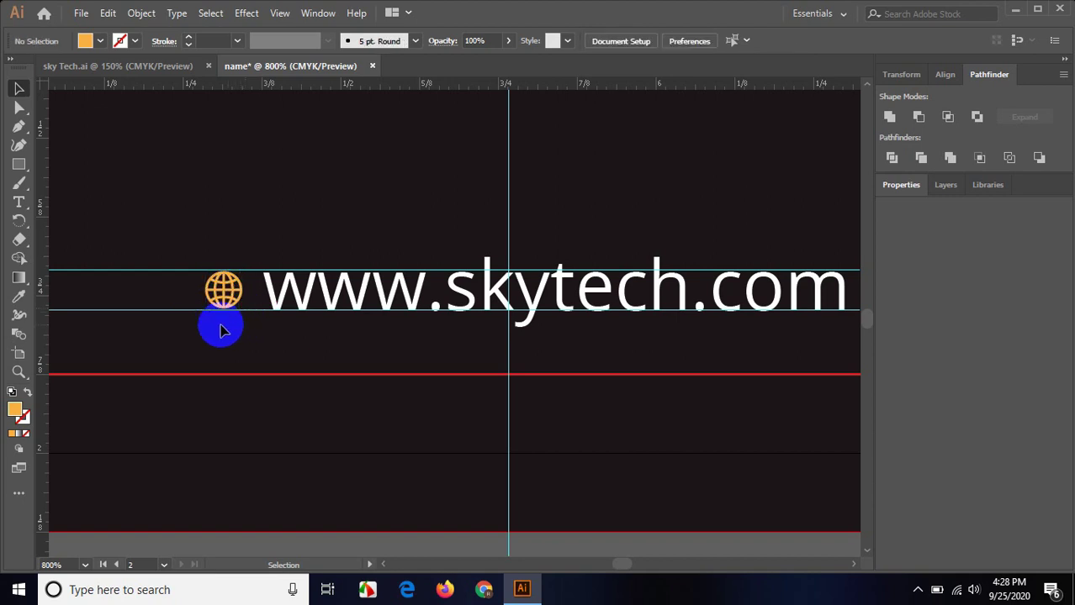
left_click_drag(138, 251, 179, 313)
key("Delete")
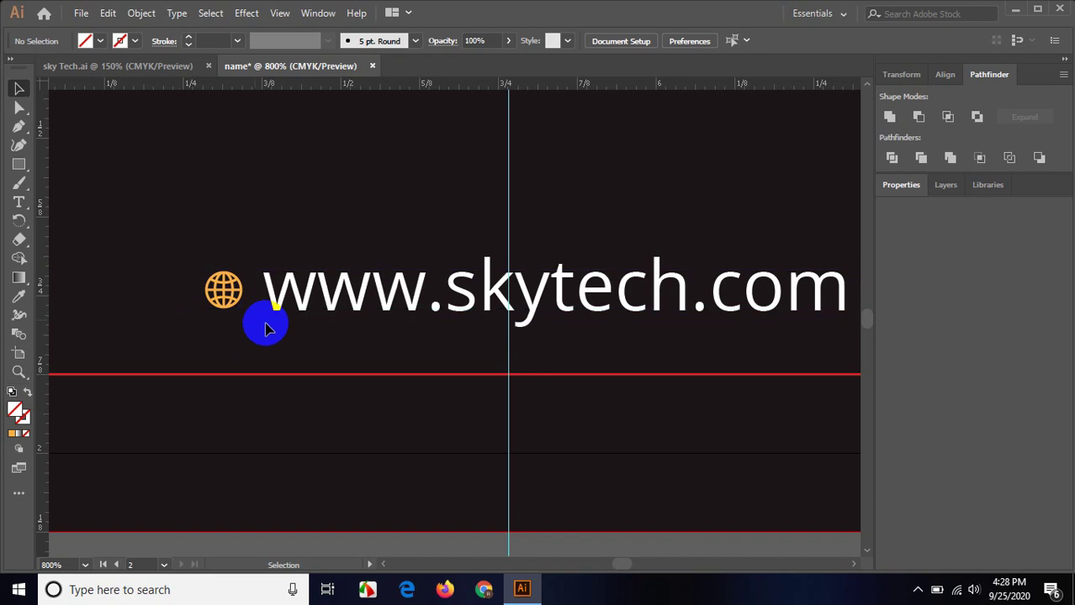
Step: Nudge the globe and web address together slightly left and down
left_click(360, 328, "ctrl+alt")
left_click(343, 421, "ctrl+alt")
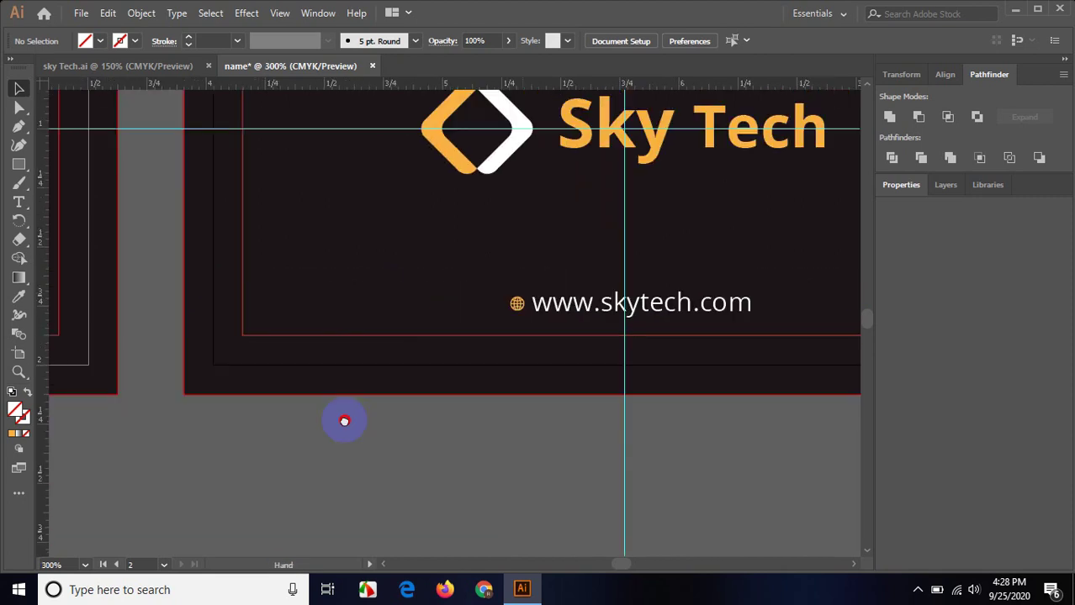
left_click_drag(307, 331, 377, 377)
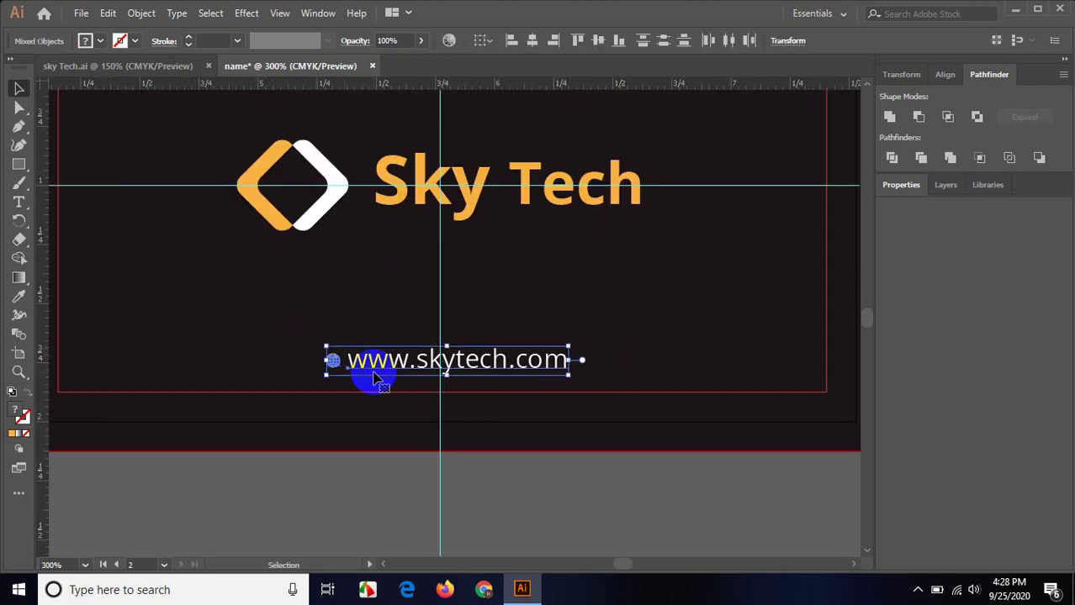
key("Left")
key("Left")
key("Down")
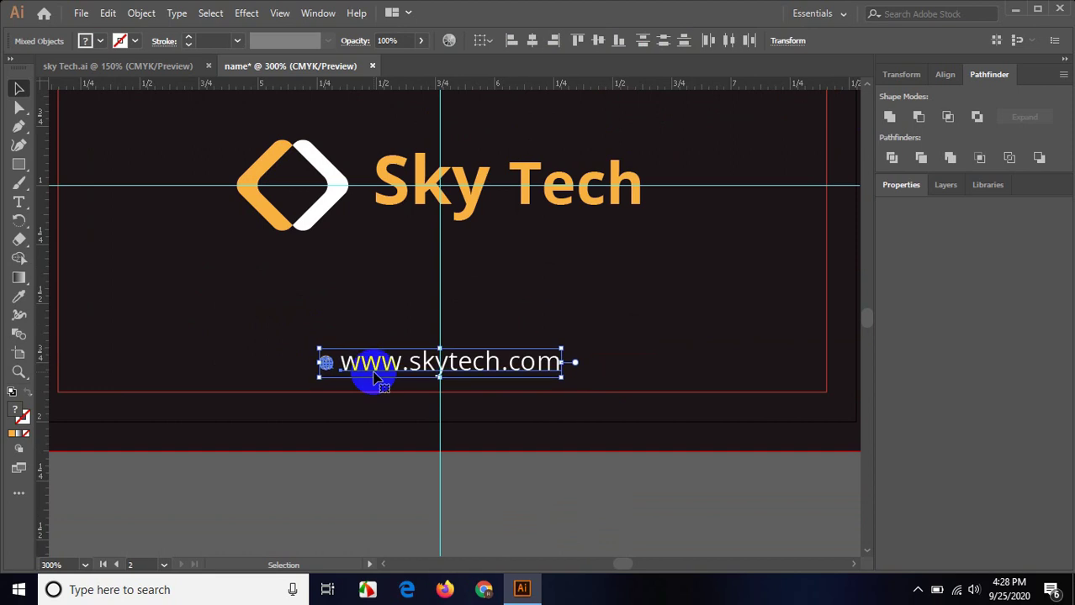
left_click(375, 435)
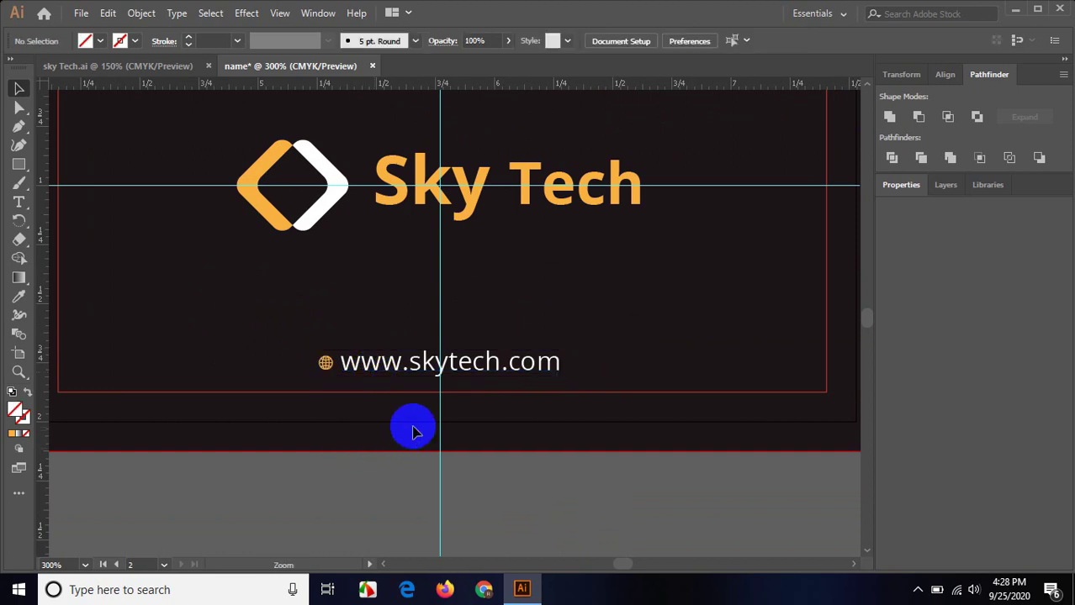
Step: Delete the vertical guide from the back card
key("ctrl+minus")
scroll(386, 459, "up", 2)
left_click(474, 492)
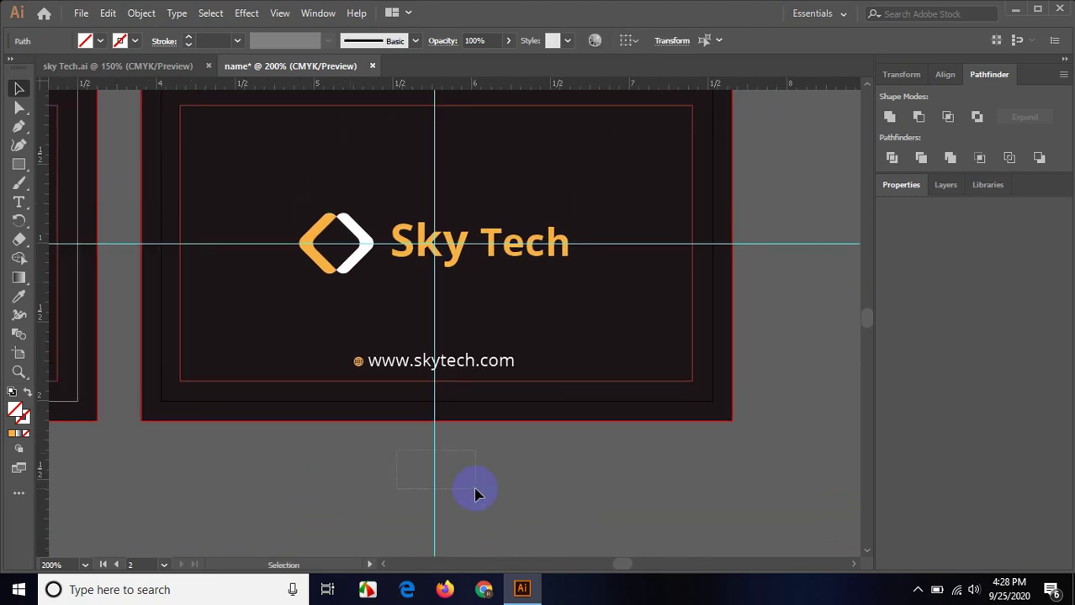
key("Delete")
Step: Pan over to the front of the card and select its phone icon
scroll(398, 497, "up", 1)
scroll(672, 286, "right", 2)
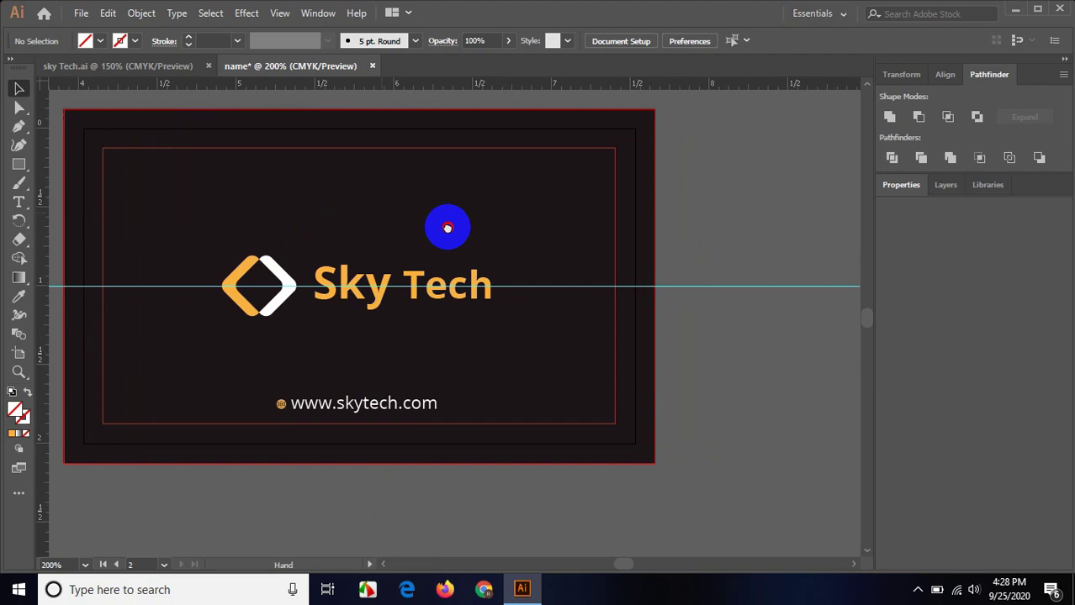
left_click_drag(448, 227, 492, 232)
left_click_drag(340, 236, 474, 305)
left_click_drag(432, 264, 523, 264)
mouse_move(84, 311)
left_mouse_down()
mouse_move(264, 240)
mouse_move(543, 218)
mouse_move(593, 186)
left_mouse_up()
left_click(166, 410)
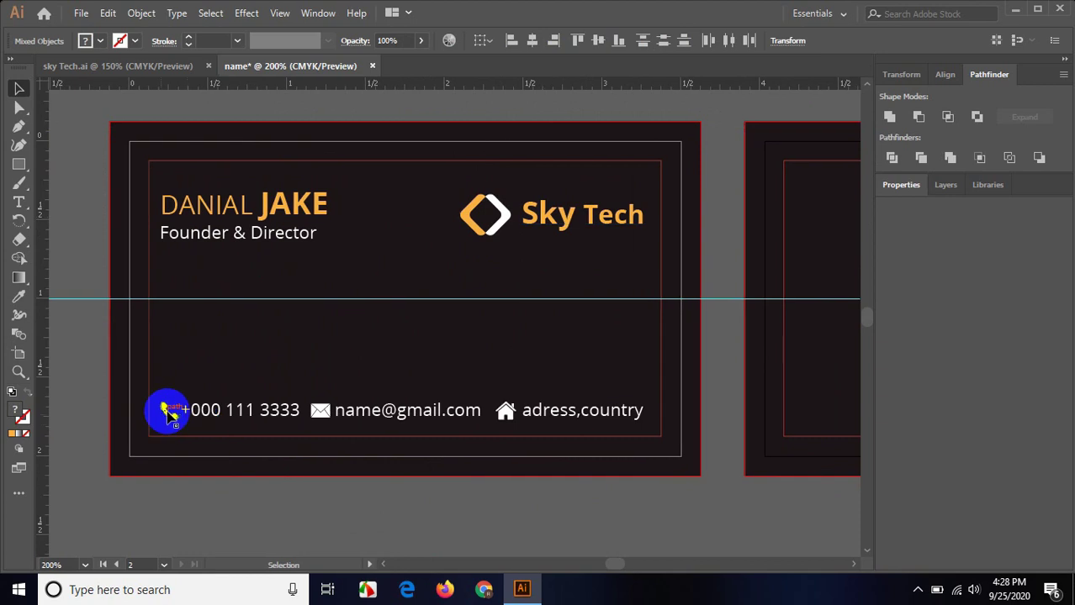
Step: Recolour the phone, mail and house icons with the logo's orange using the Eyedropper
left_click(319, 410, "shift")
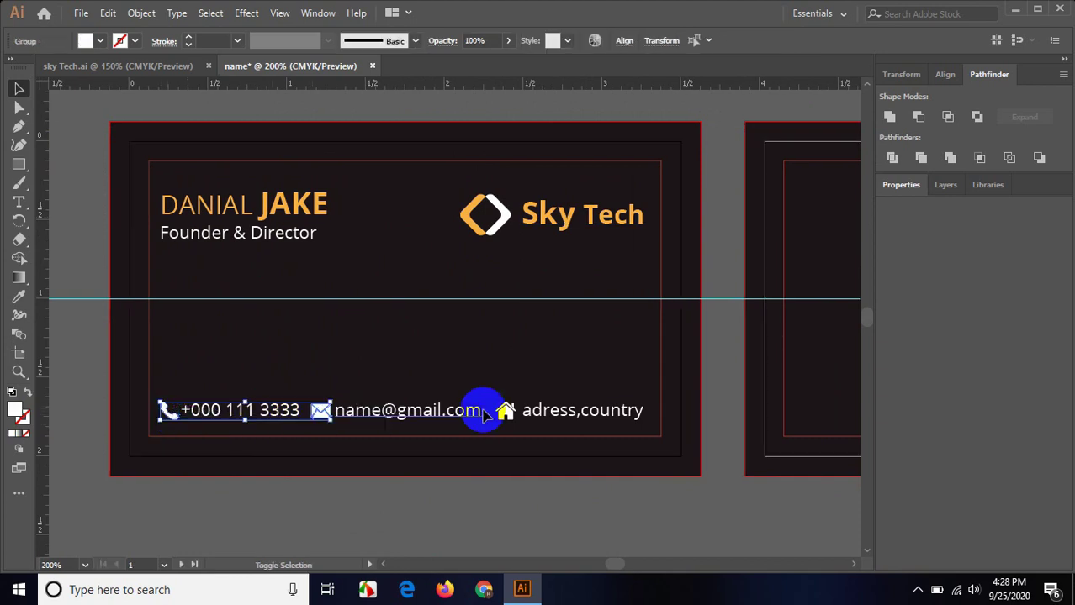
left_click(443, 410, "shift")
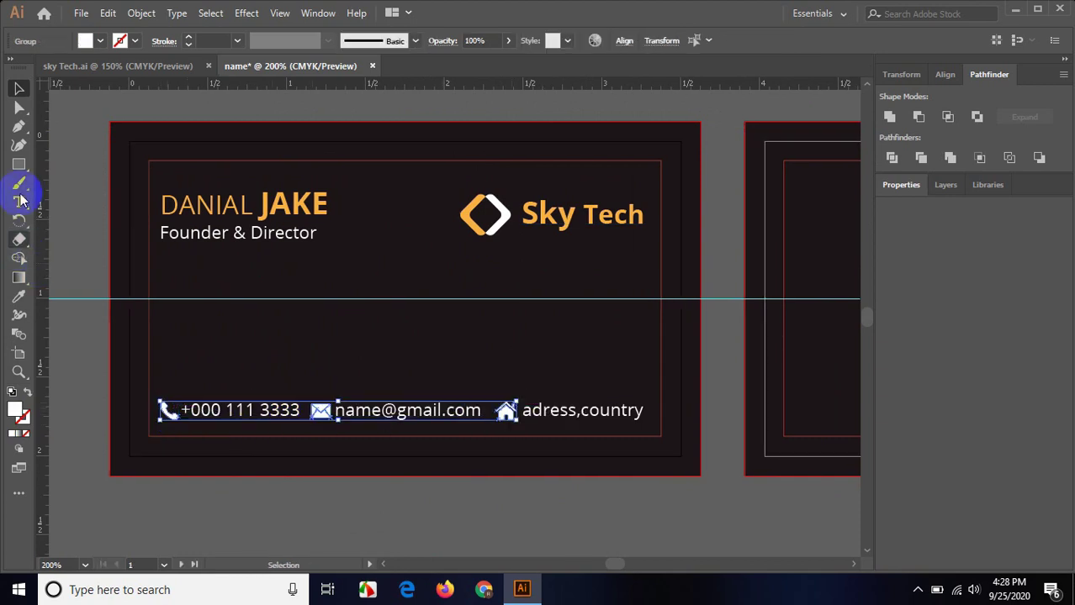
left_click(20, 297)
left_click(464, 220)
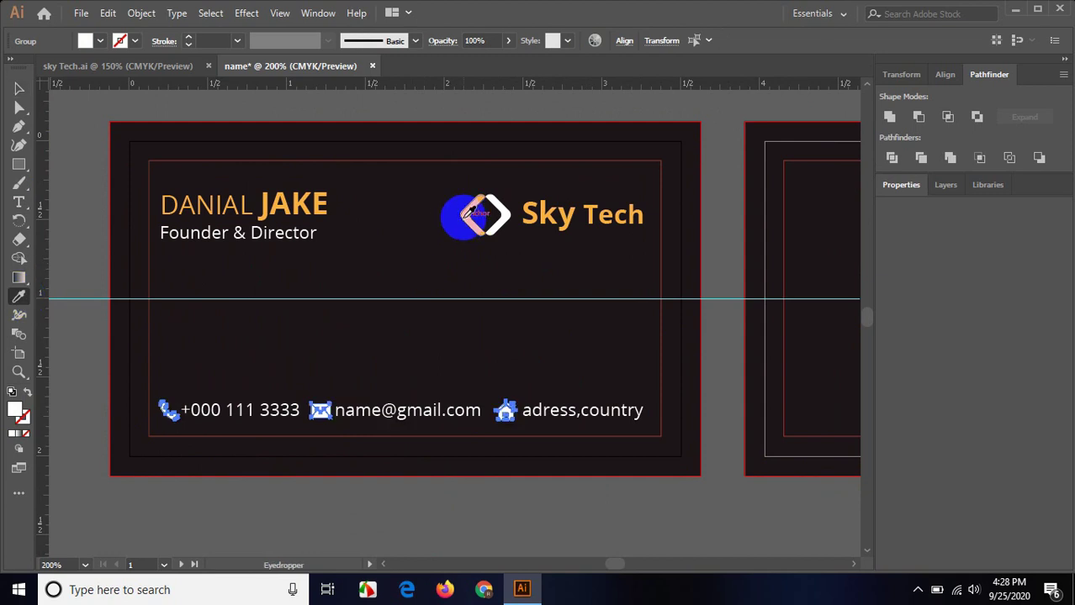
left_click(19, 88)
left_click(72, 163)
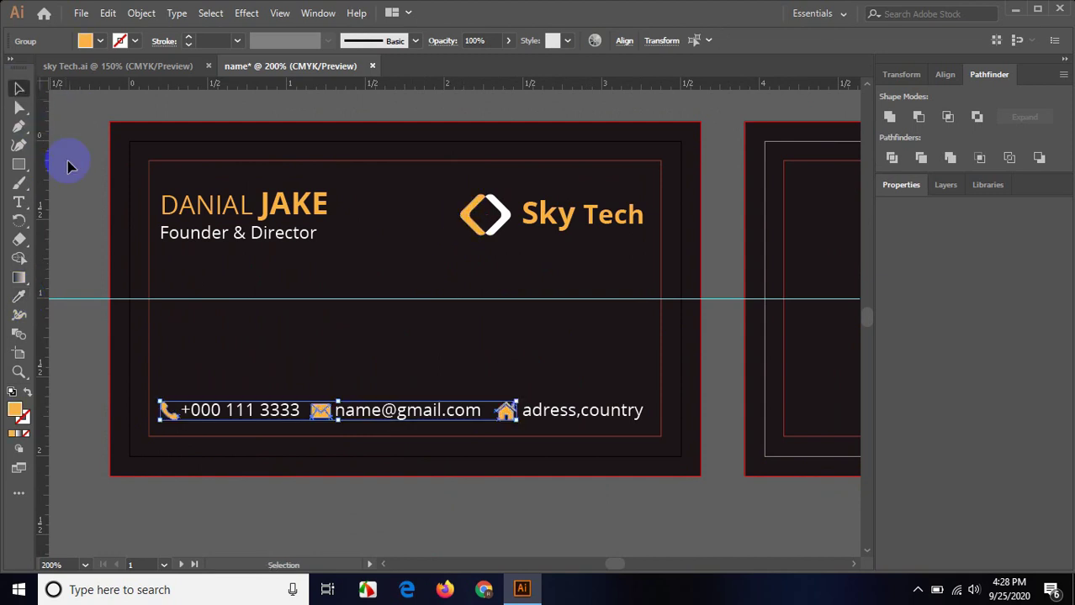
left_click_drag(122, 194, 223, 216)
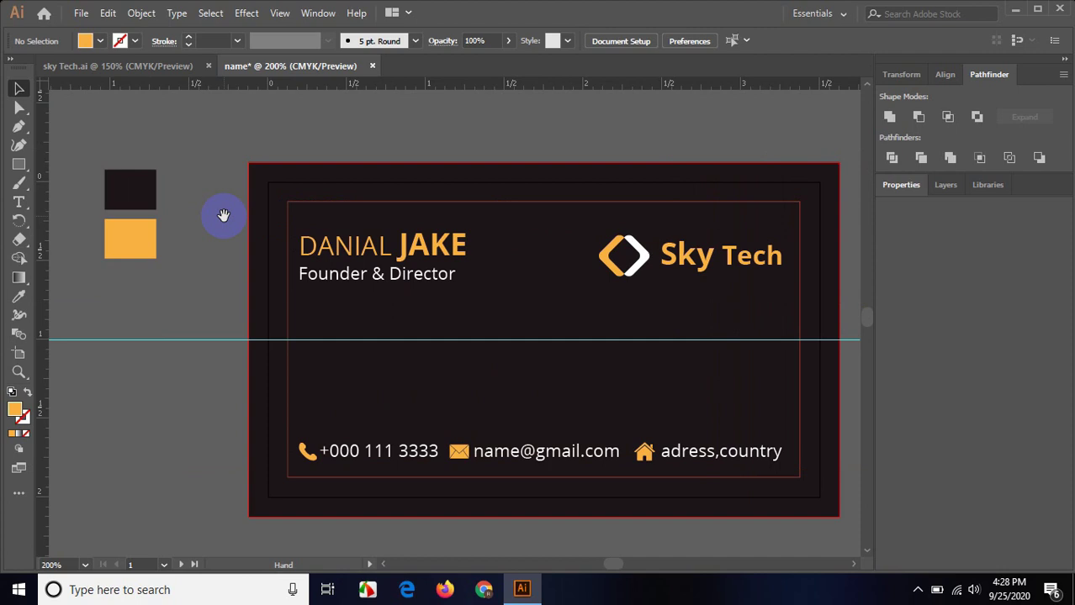
left_click_drag(177, 261, 93, 308)
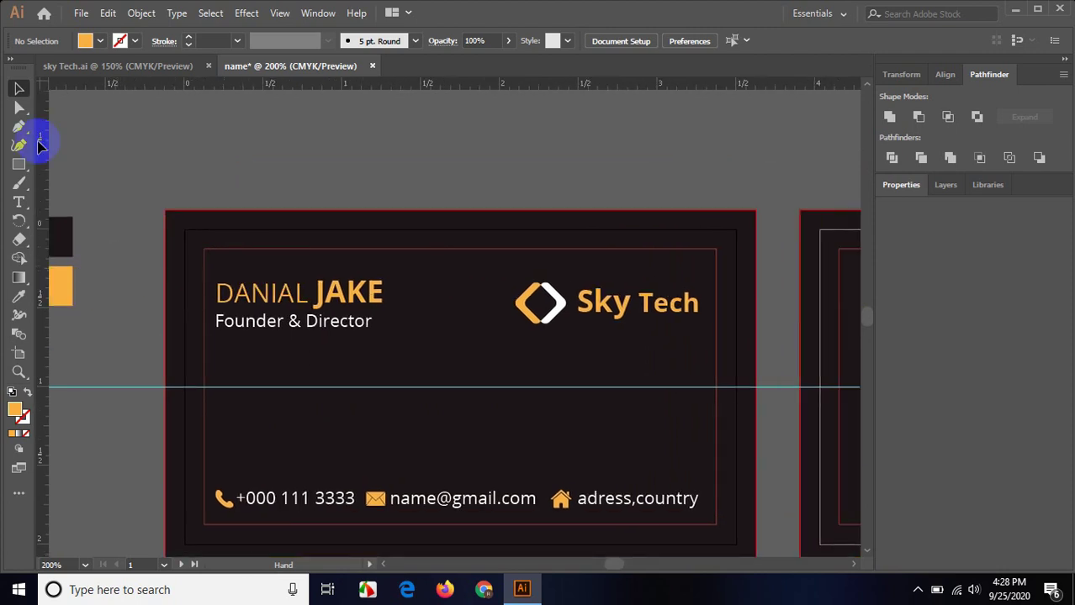
left_click(18, 87)
Step: Draw a thin white-filled rectangle above the front card
left_click(20, 164)
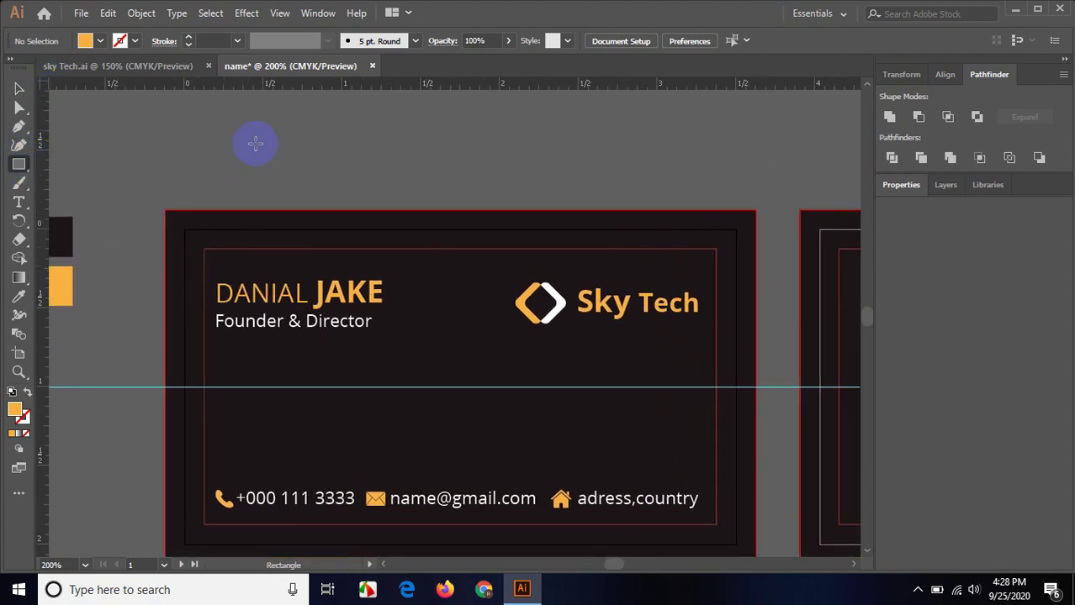
left_click_drag(256, 145, 390, 177)
left_click(85, 40)
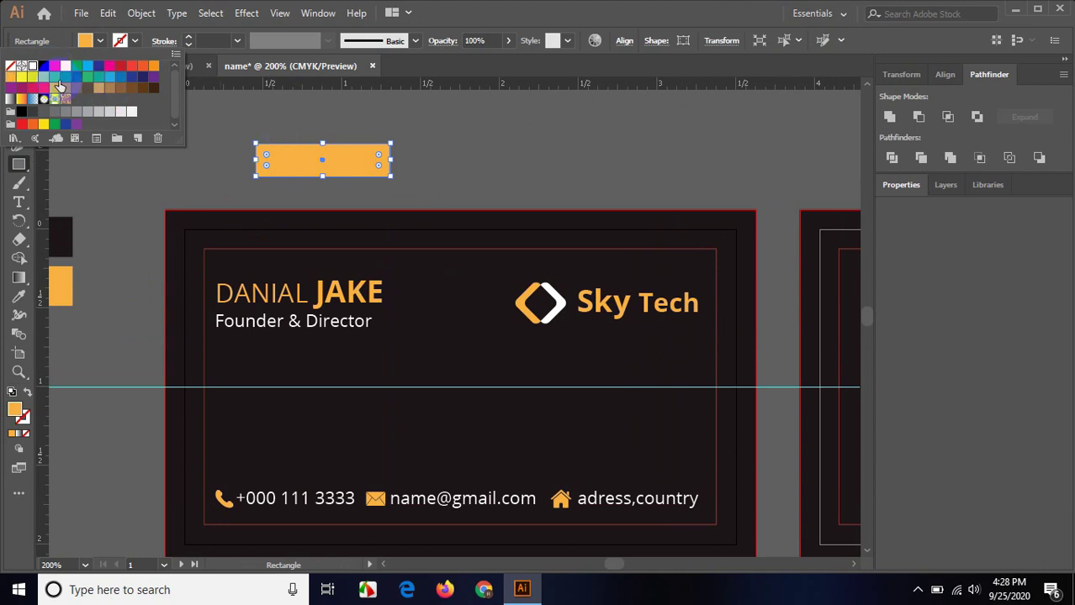
left_click(33, 66)
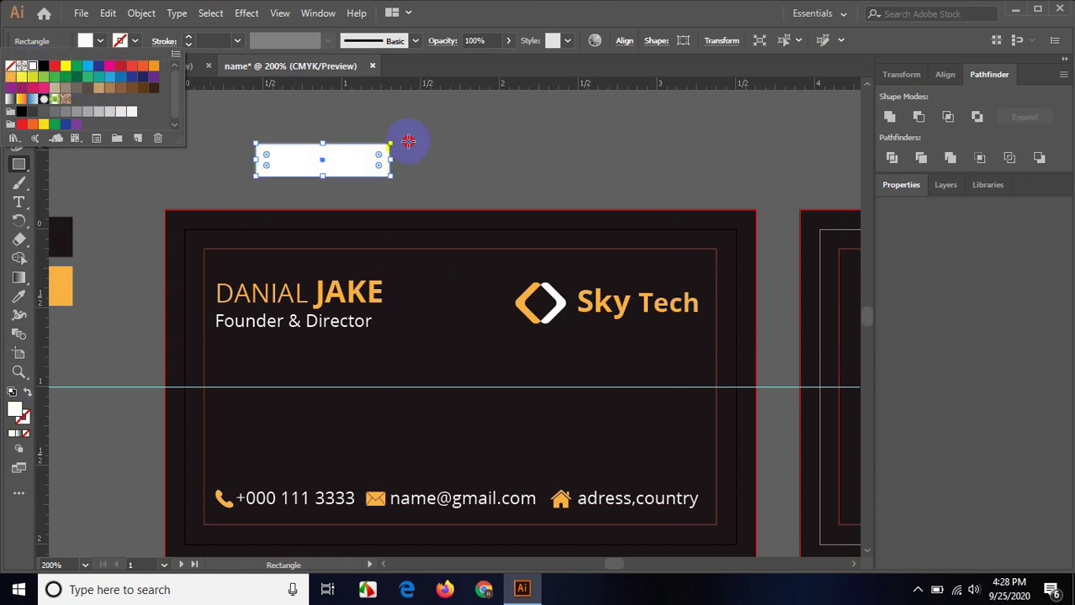
Step: Round its corners fully into a pill about 0.53 by 0.21 in and move it toward the card
left_click(19, 88)
left_click(375, 162)
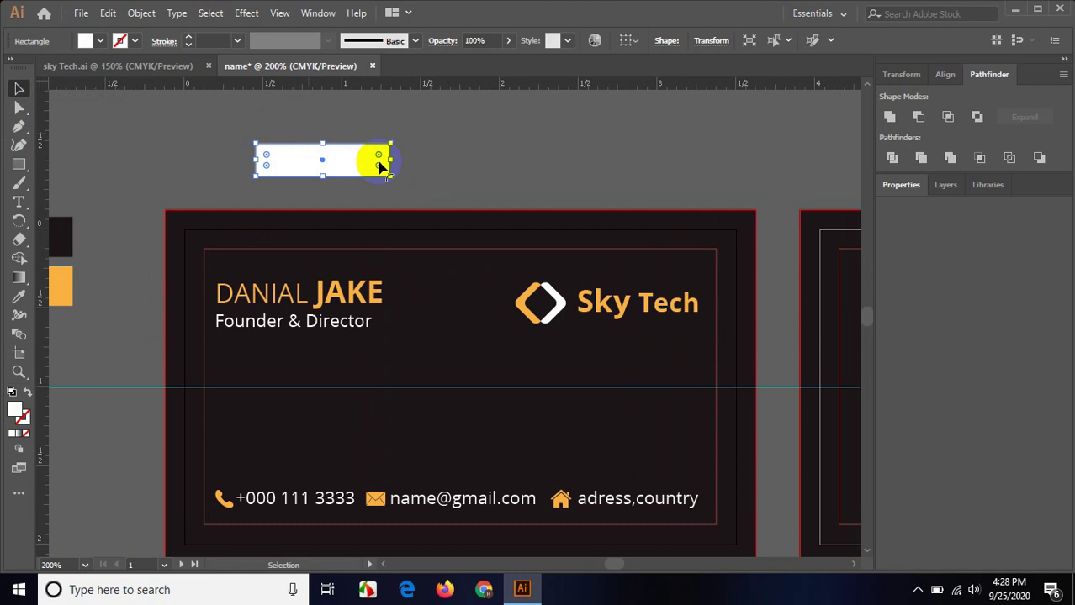
left_click_drag(379, 165, 349, 170)
left_click(220, 149)
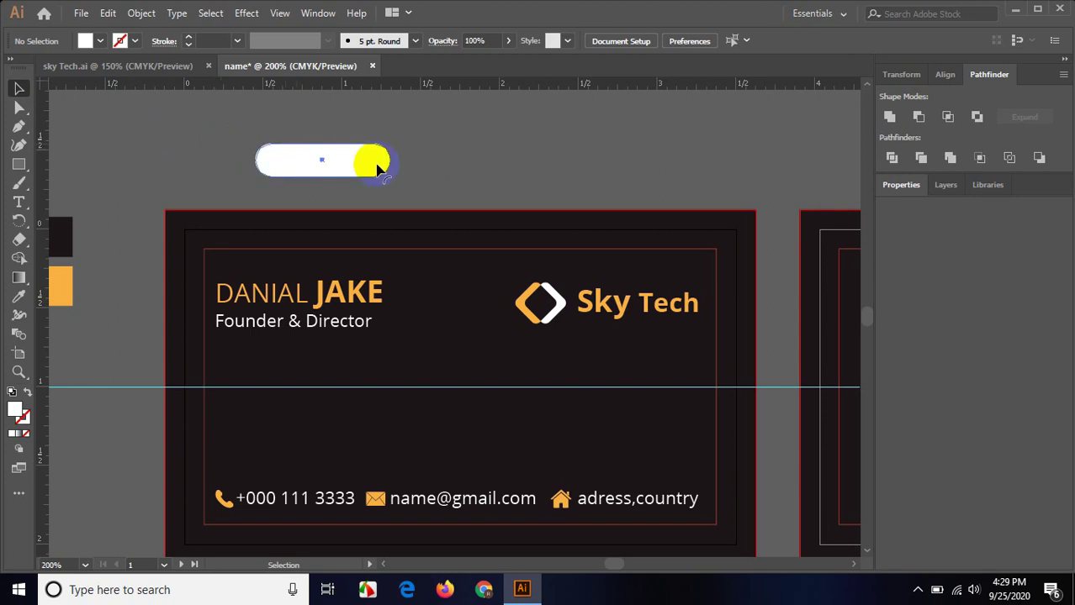
left_click(374, 161)
left_click_drag(382, 168, 357, 184)
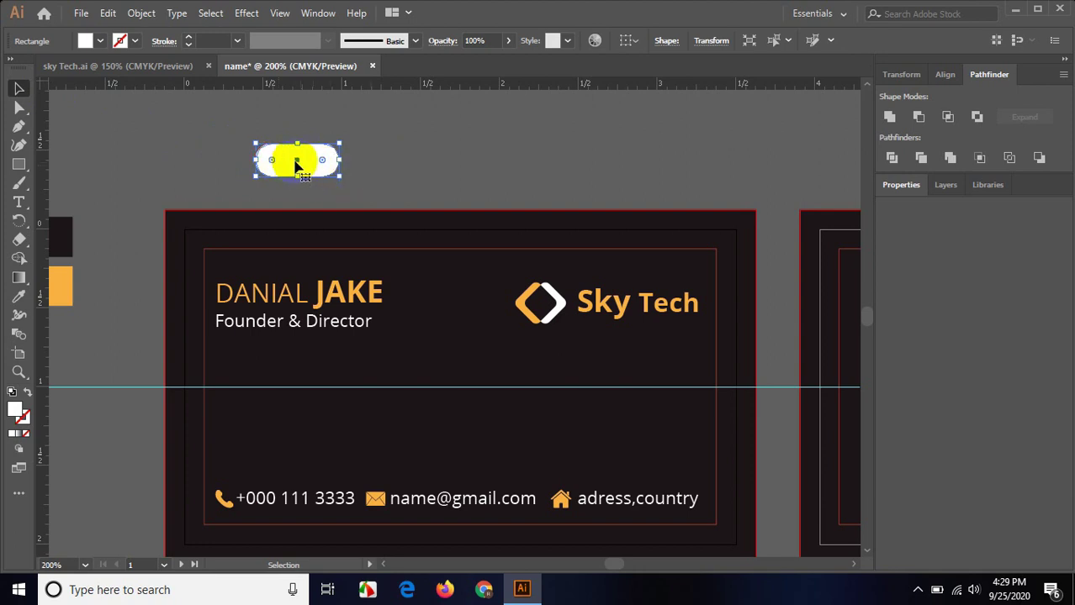
left_click_drag(296, 165, 204, 397)
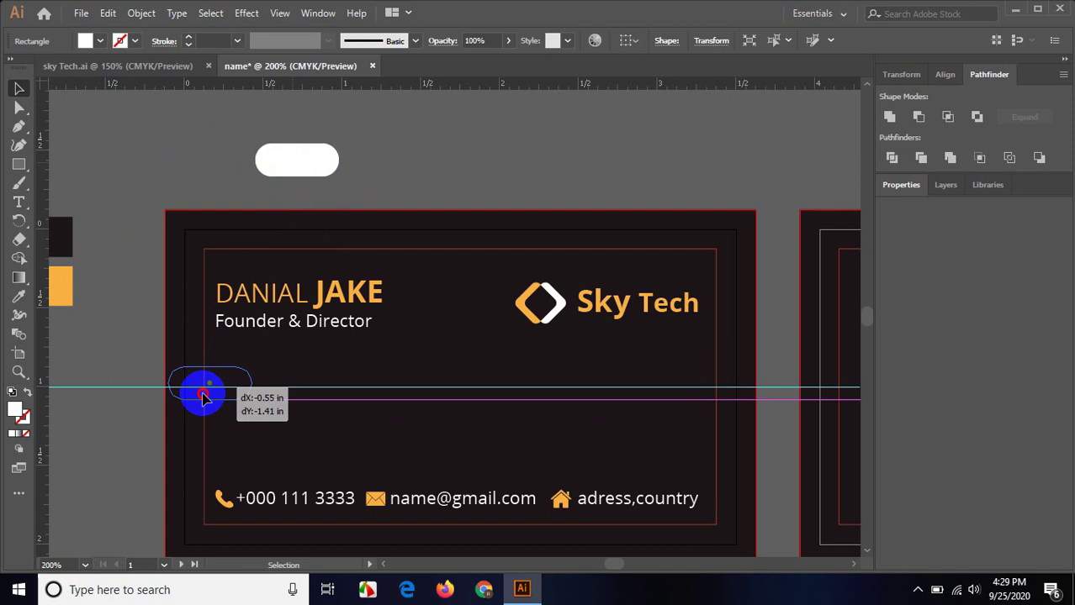
Step: Place the pill on the guide at the card's left edge and shrink it into a circle
left_click_drag(203, 396, 202, 393)
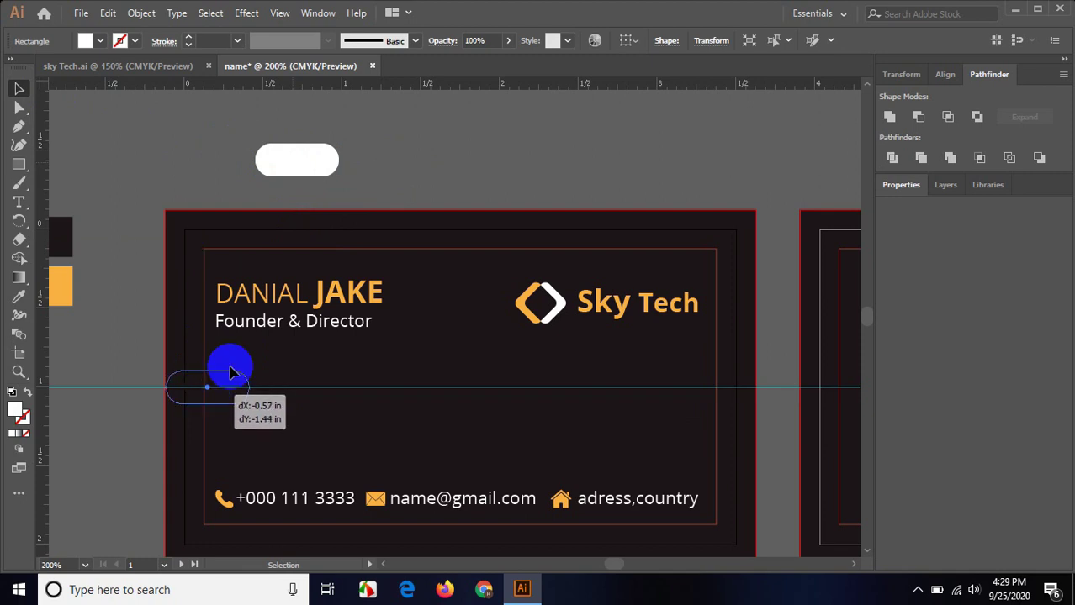
left_click(239, 349)
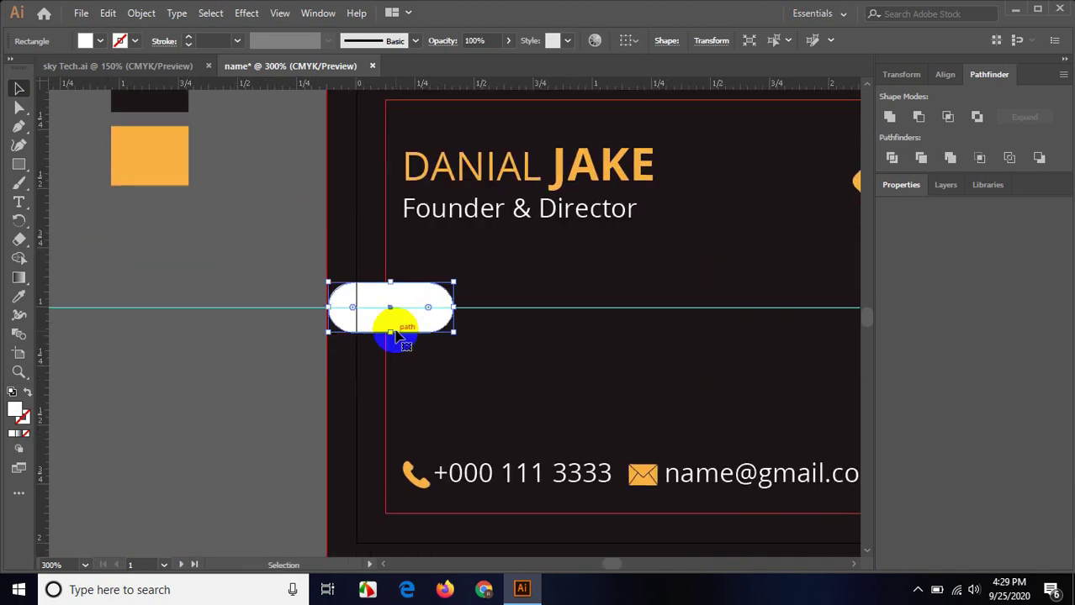
left_click_drag(394, 331, 436, 313)
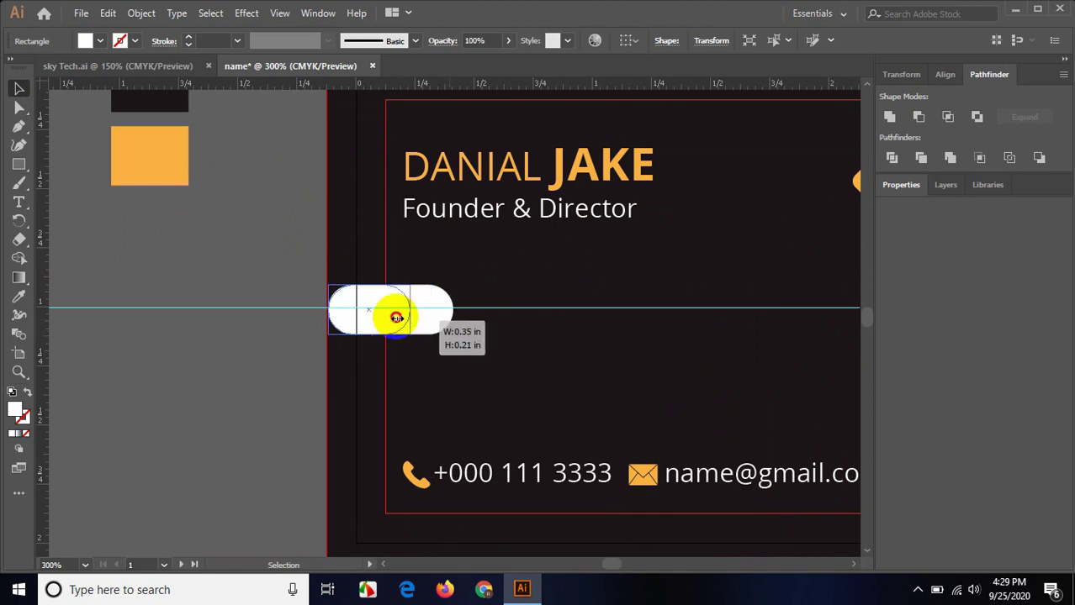
left_click_drag(436, 313, 378, 318)
left_click(331, 309)
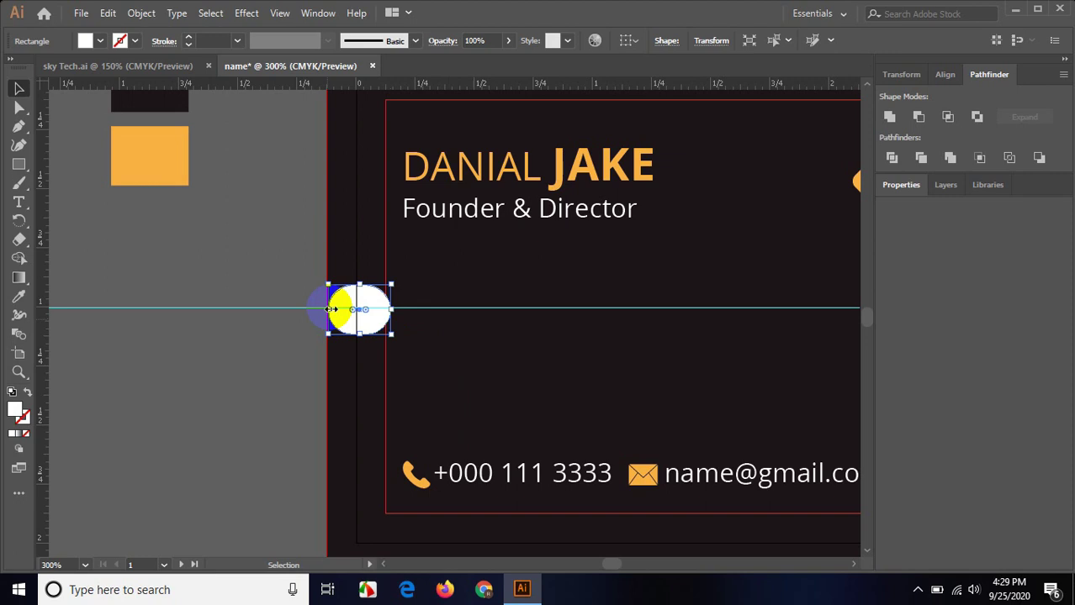
left_click_drag(332, 309, 328, 310)
Step: Centre the small white circle over the front card's left edge
left_click(472, 357)
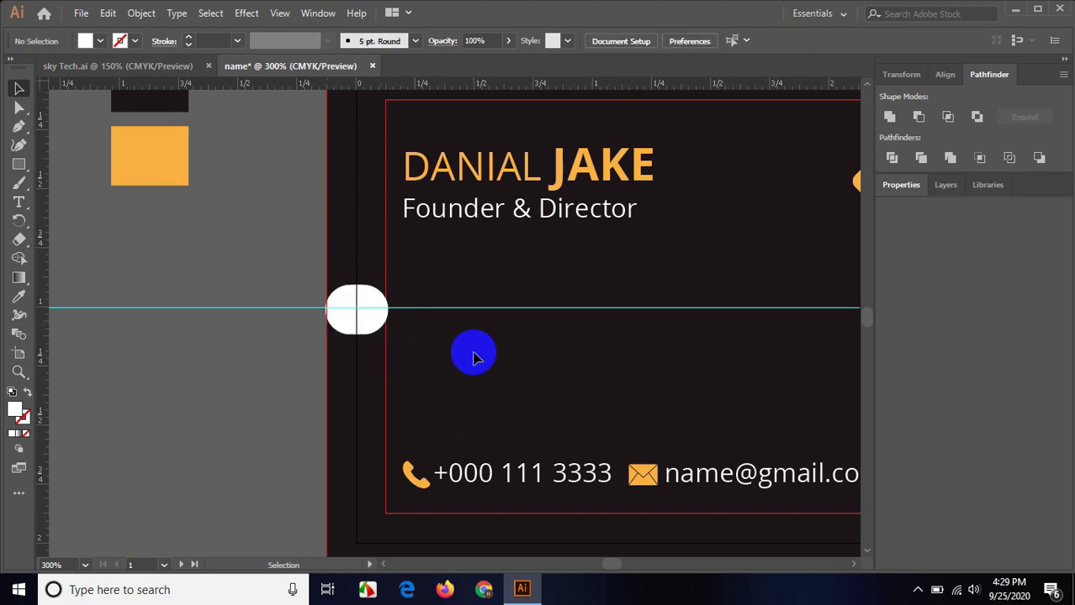
left_click(361, 313)
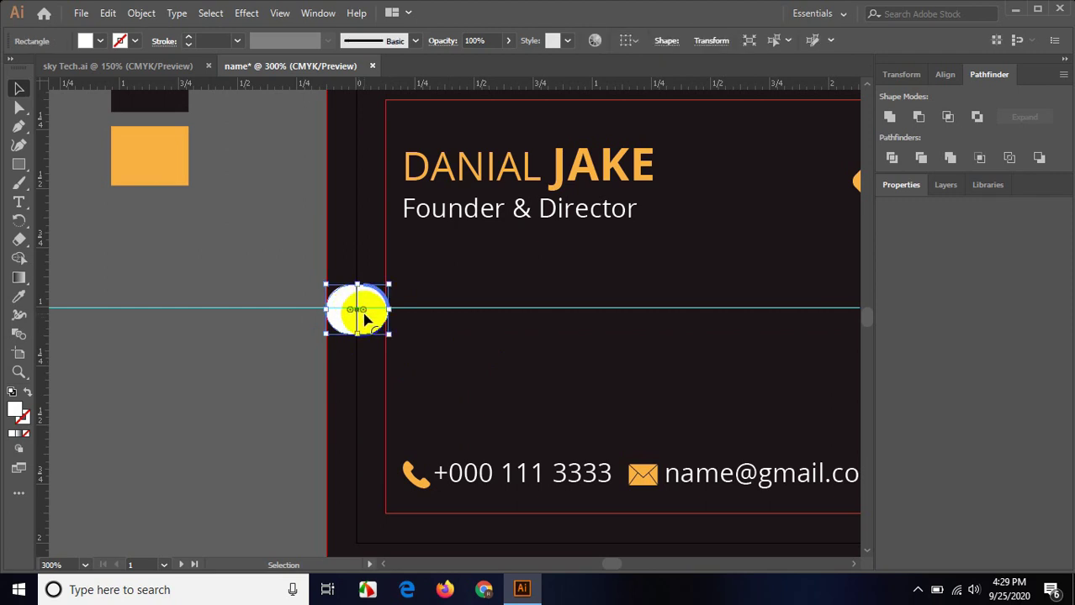
left_click_drag(364, 317, 366, 318)
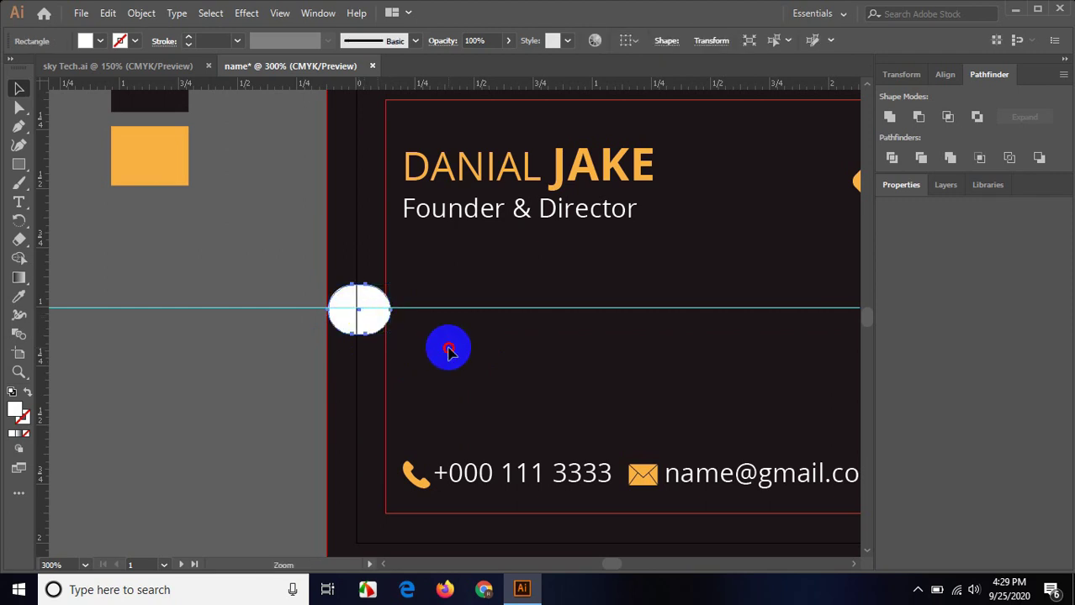
key("ctrl+minus")
mouse_move(484, 333)
left_mouse_down()
mouse_move(240, 343)
mouse_move(185, 326)
left_mouse_up()
left_click(152, 308)
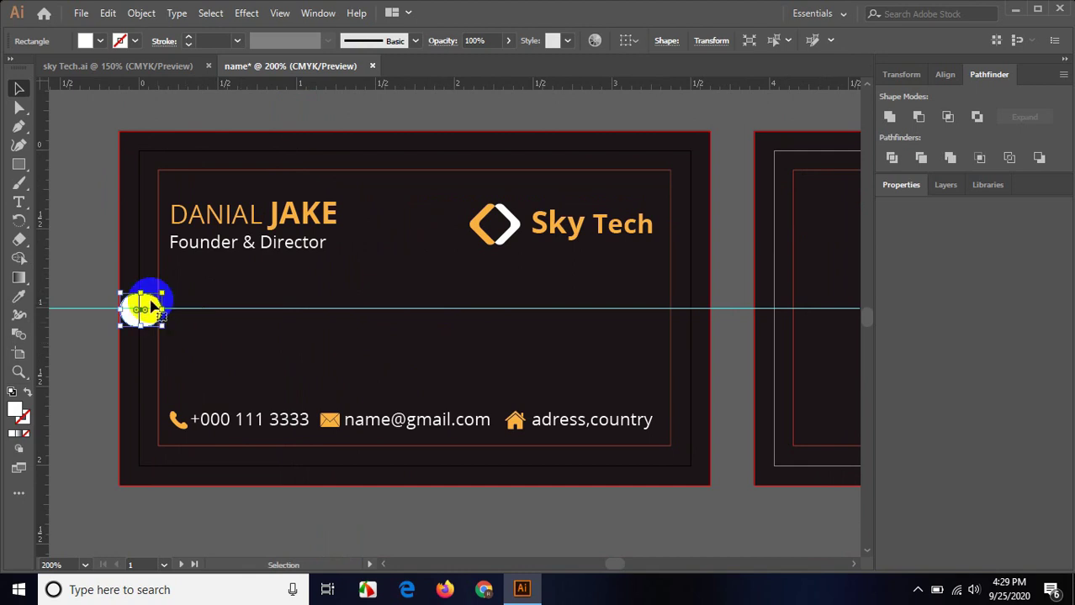
Step: Duplicate the circle onto the front card's right edge and both edges of the back card
left_click_drag(152, 308, 688, 309)
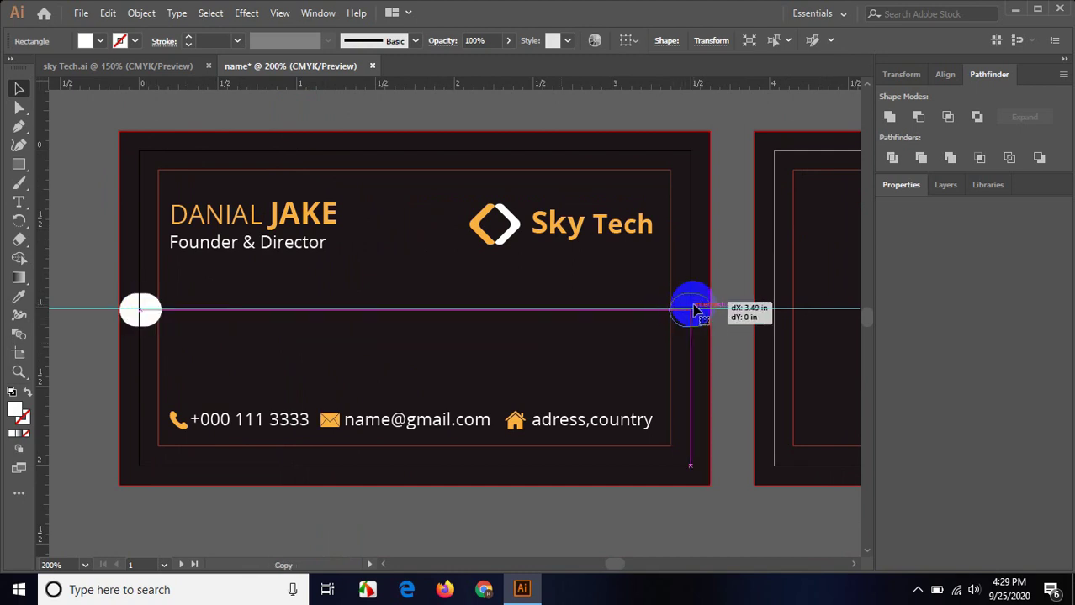
left_click_drag(688, 310, 689, 310)
left_click_drag(689, 365, 284, 384)
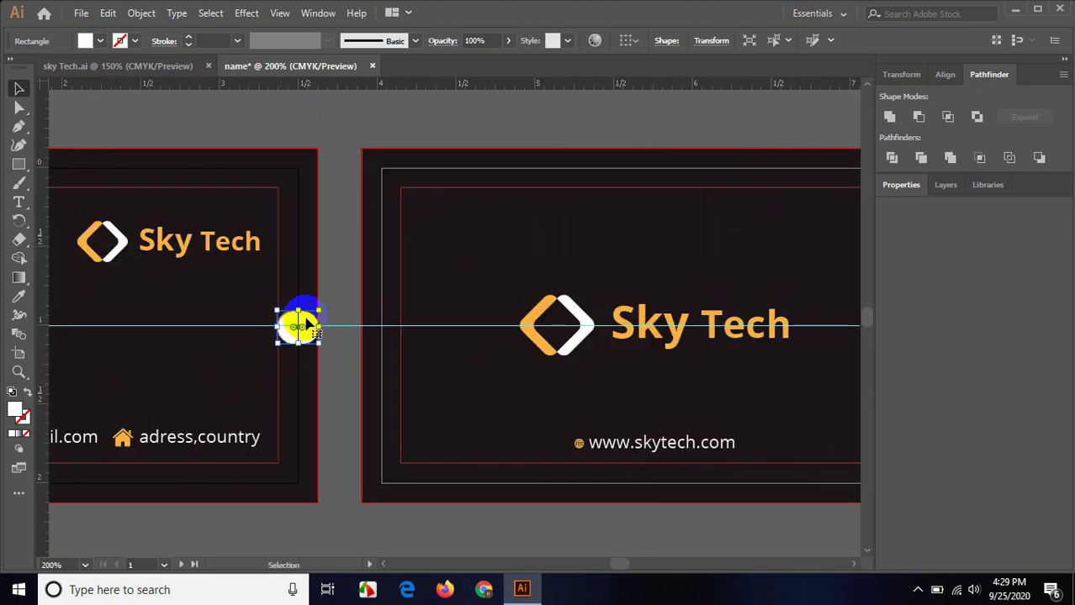
left_click_drag(308, 322, 386, 324)
mouse_move(440, 368)
left_mouse_down()
mouse_move(225, 368)
mouse_move(209, 343)
left_mouse_up()
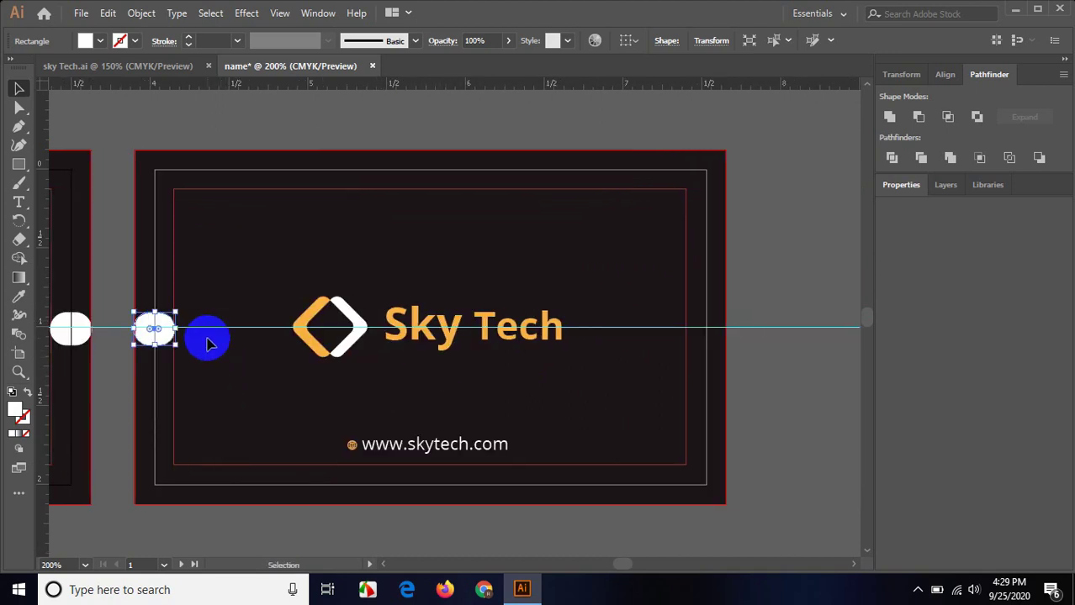
left_click(156, 327)
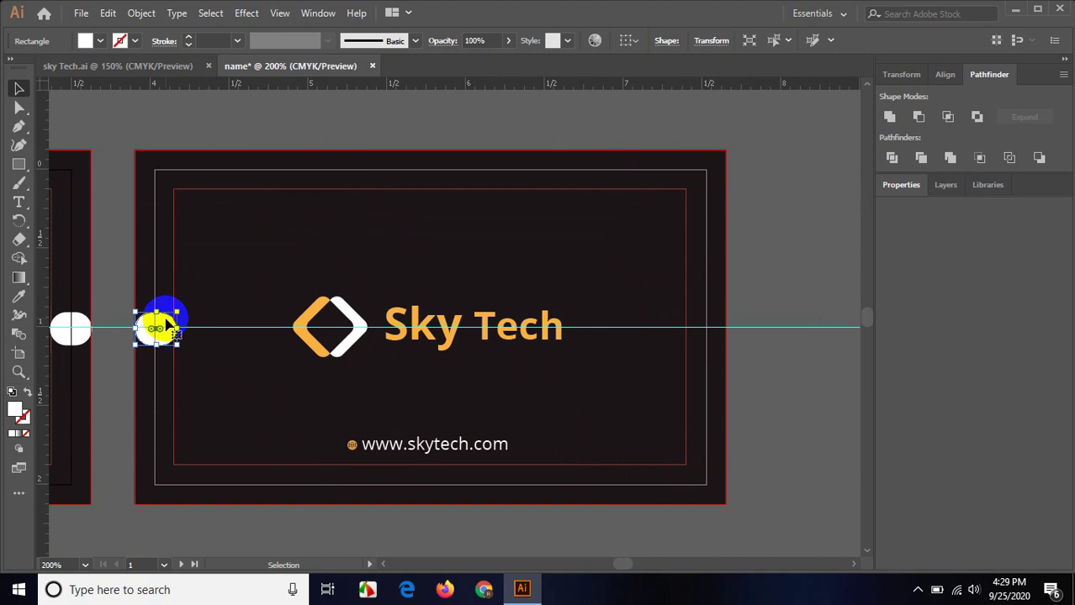
left_click_drag(166, 324, 706, 327)
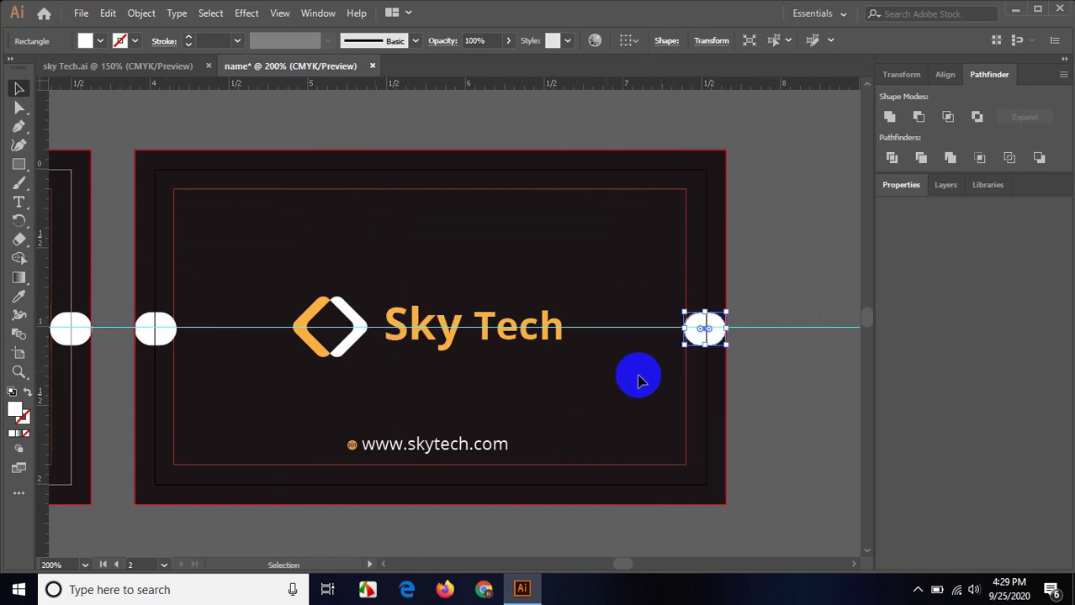
left_click(748, 386)
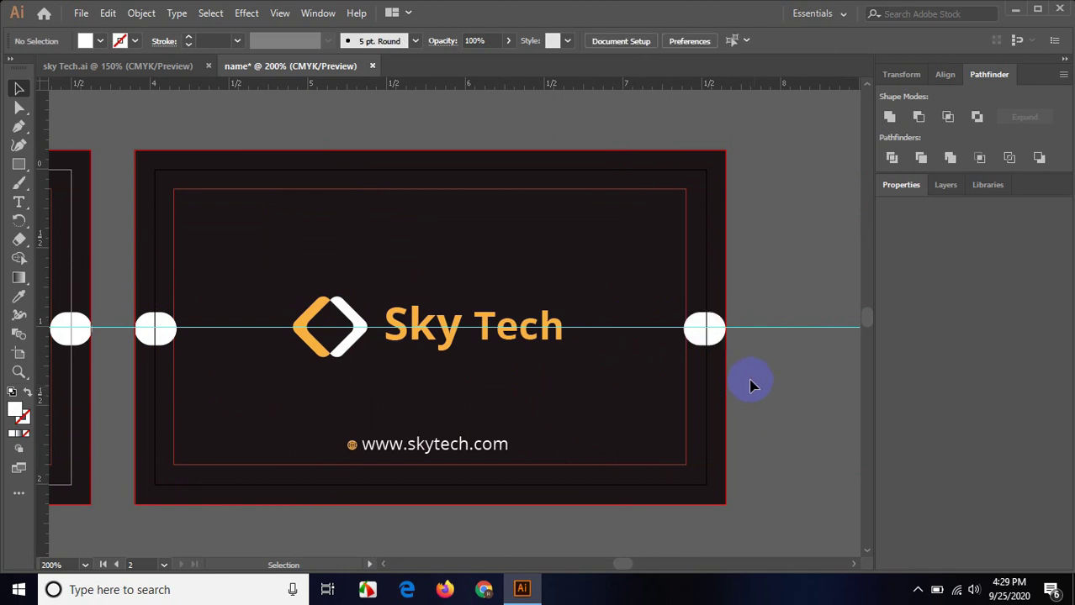
Step: Delete the leftover colour swatch squares and the guide
scroll(705, 377, "down", 1)
left_click_drag(686, 384, 714, 384)
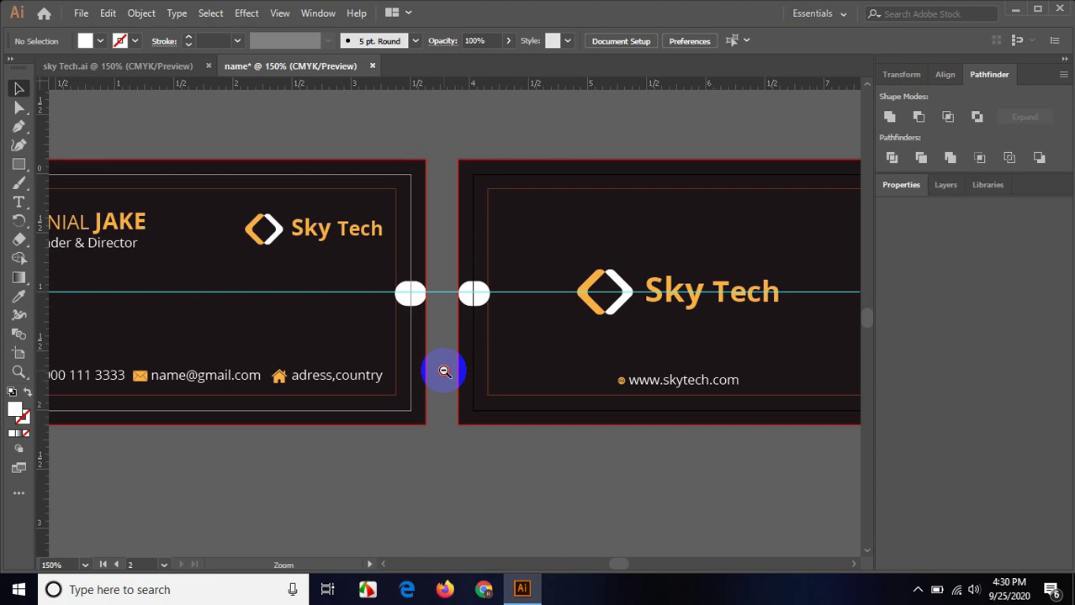
scroll(443, 376, "down", 2)
scroll(592, 404, "left", 3)
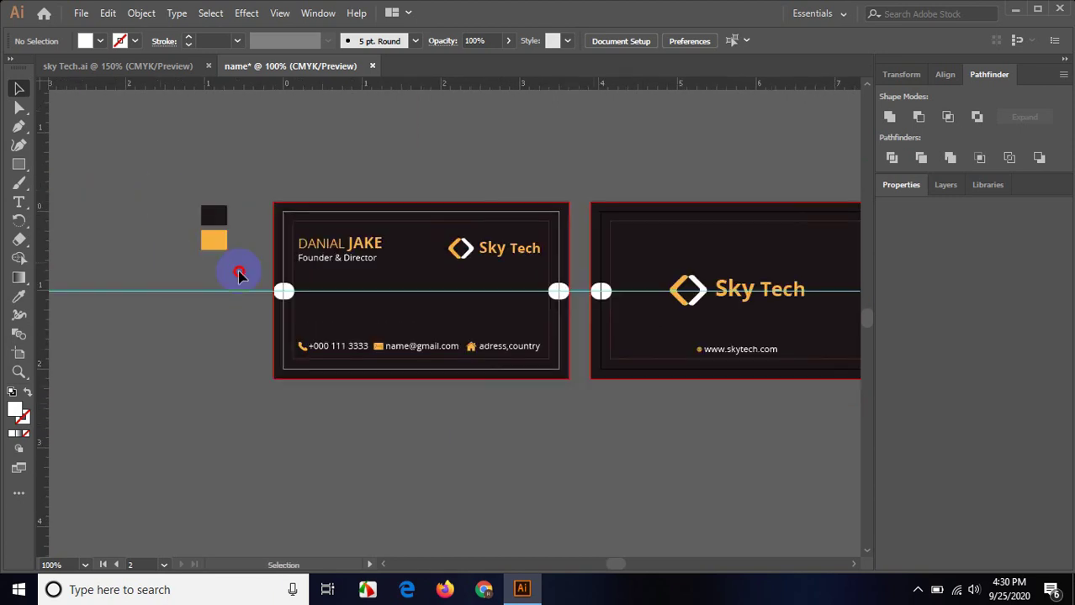
key("ctrl+z")
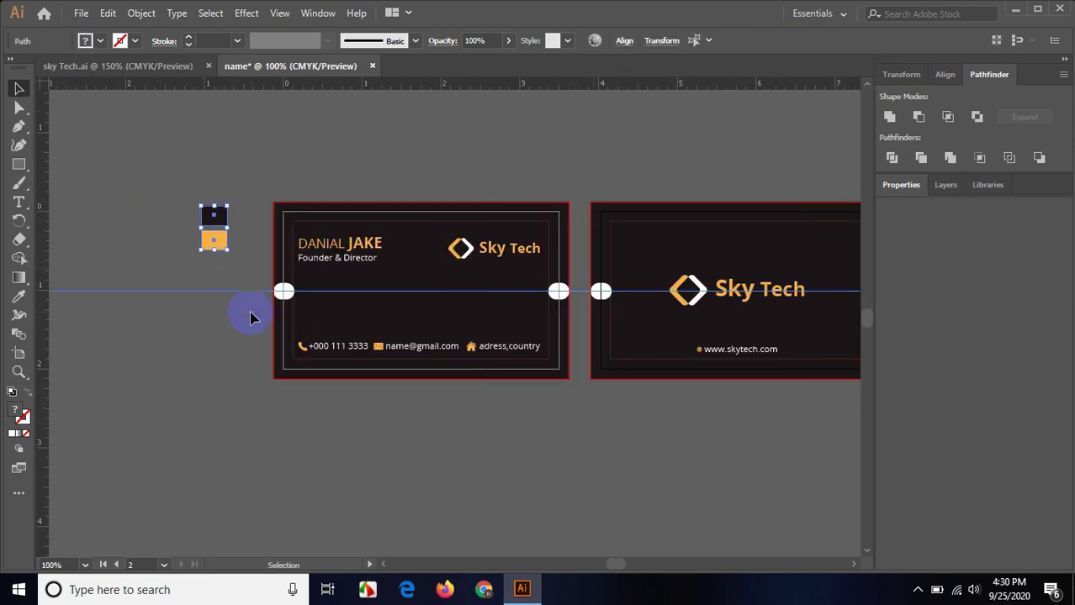
key("Delete")
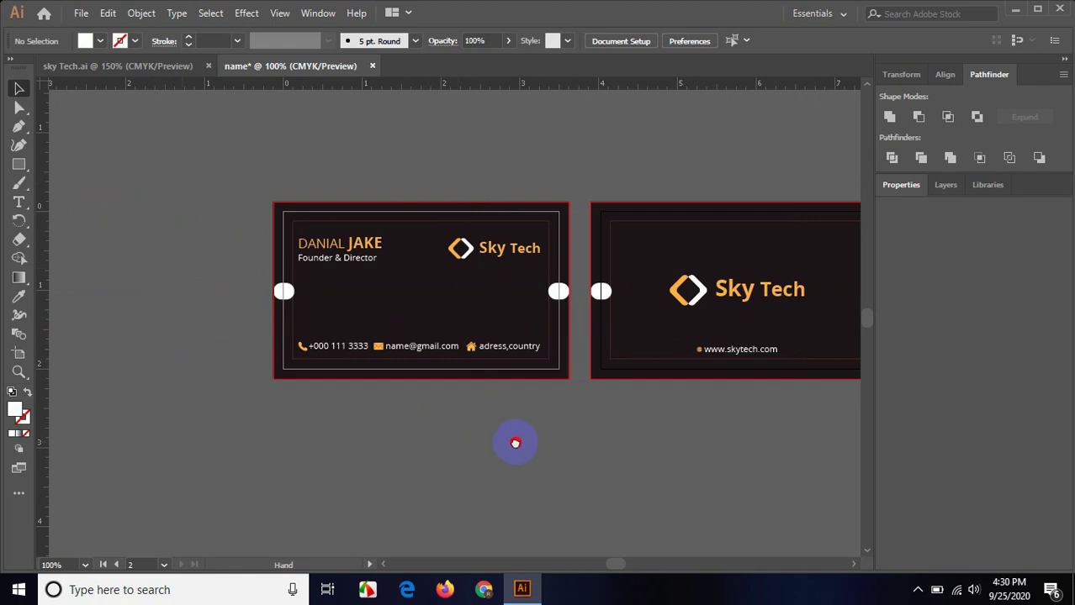
scroll(395, 428, "right", 5)
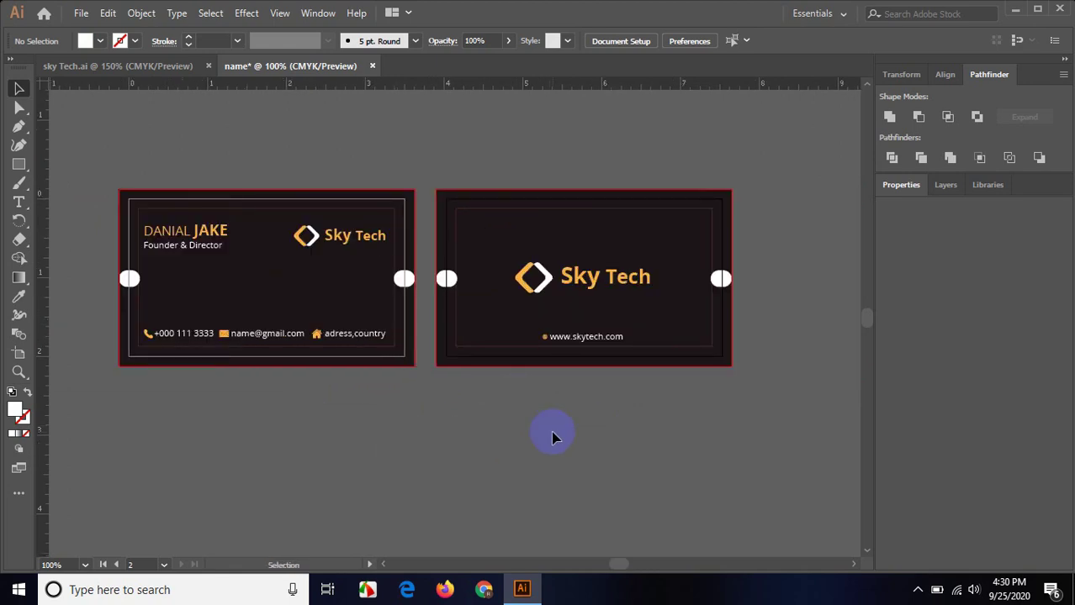